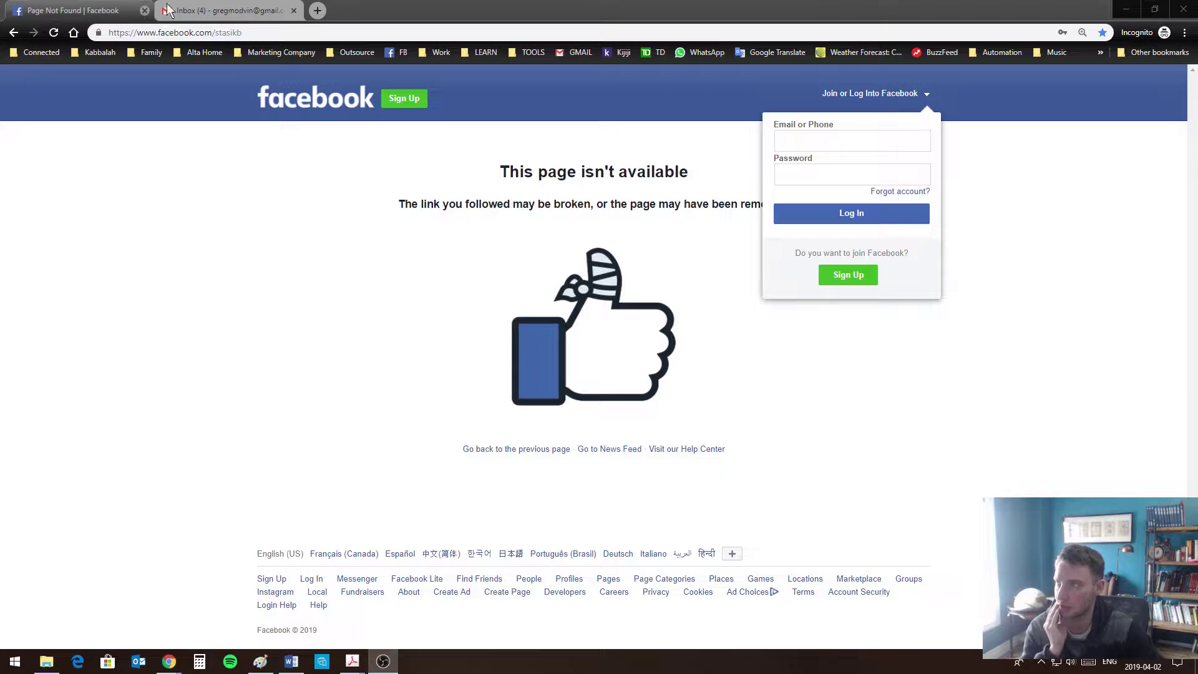
click(208, 13)
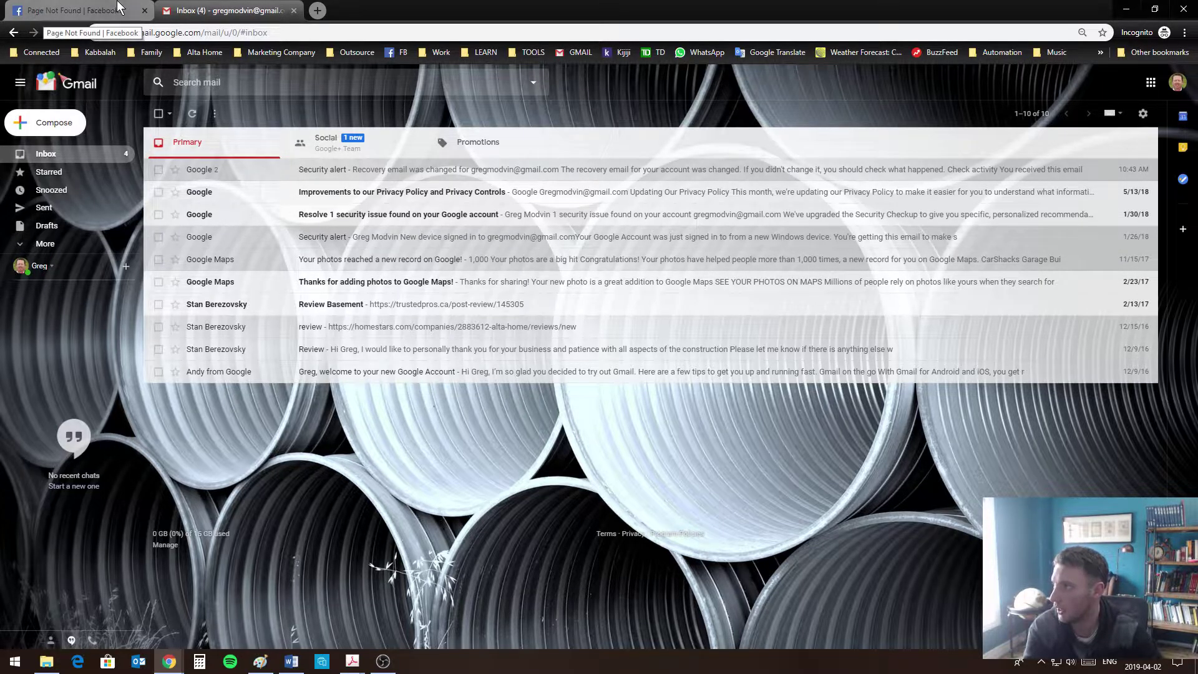
click(93, 10)
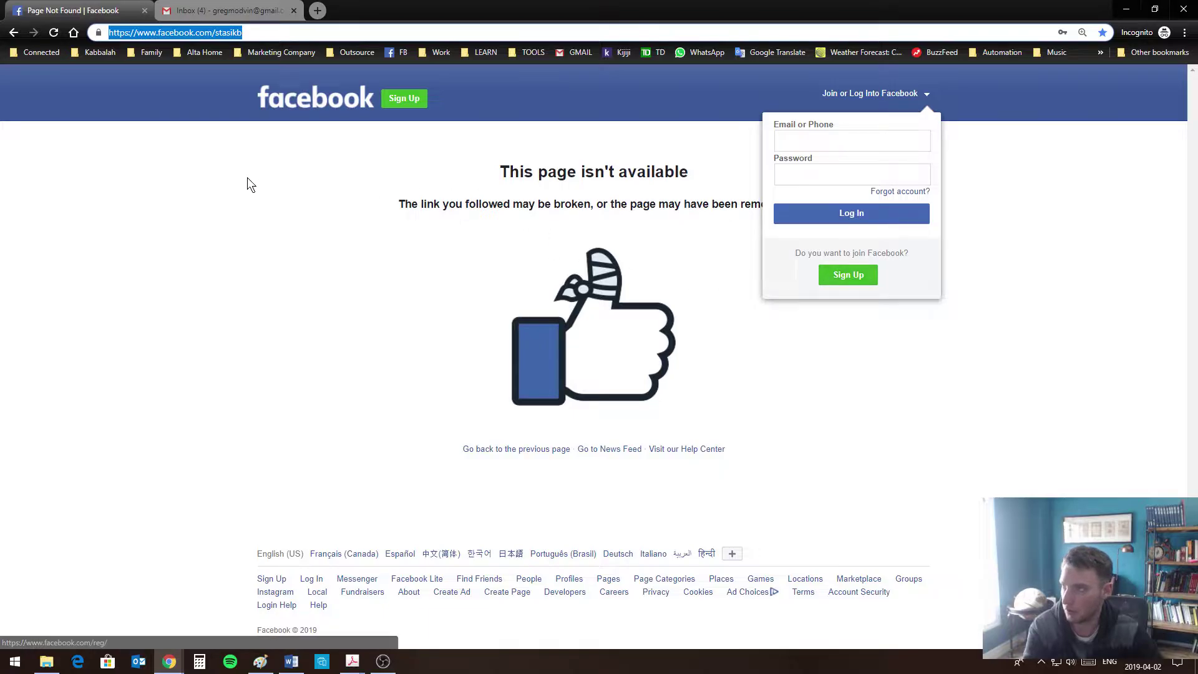
Strip the profile path from the web address to load Facebook's main sign-up page
click(208, 34)
drag(212, 33, 243, 32)
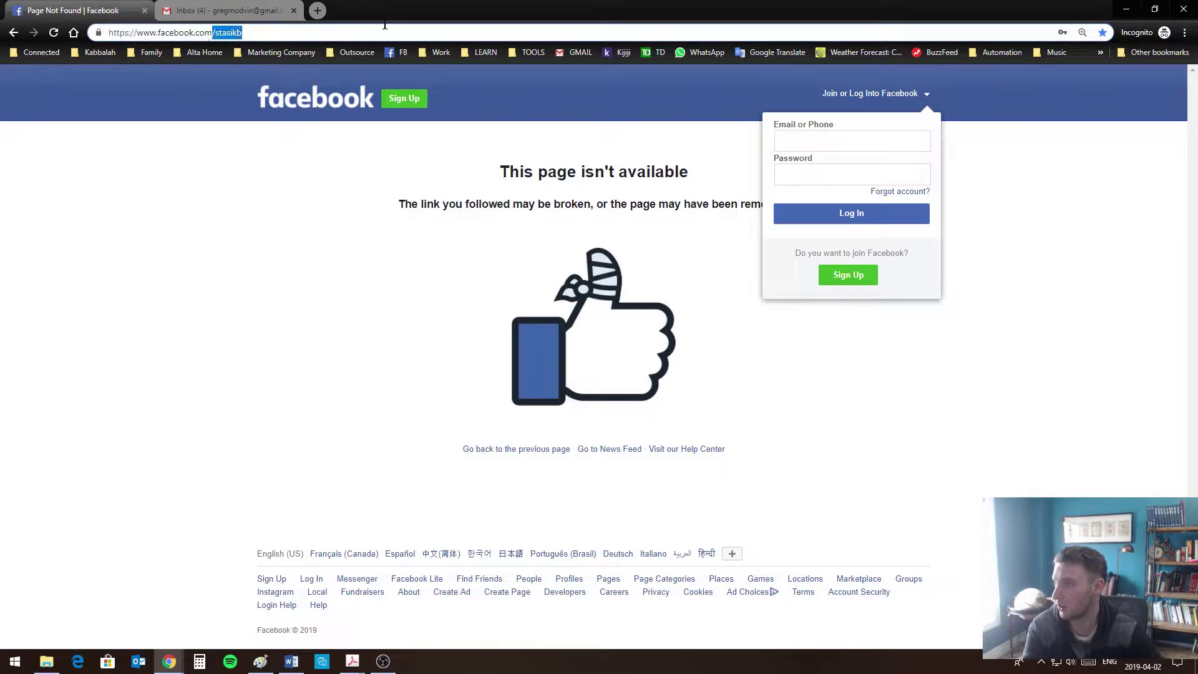
key(BackSpace)
key(Return)
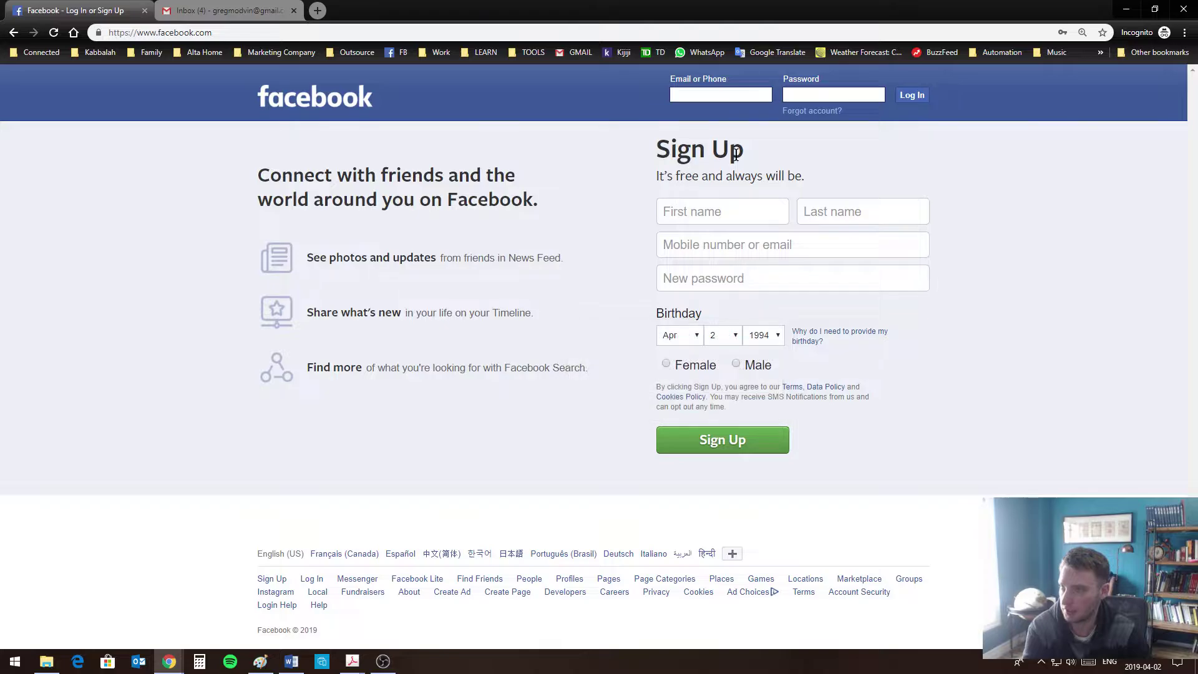
click(718, 212)
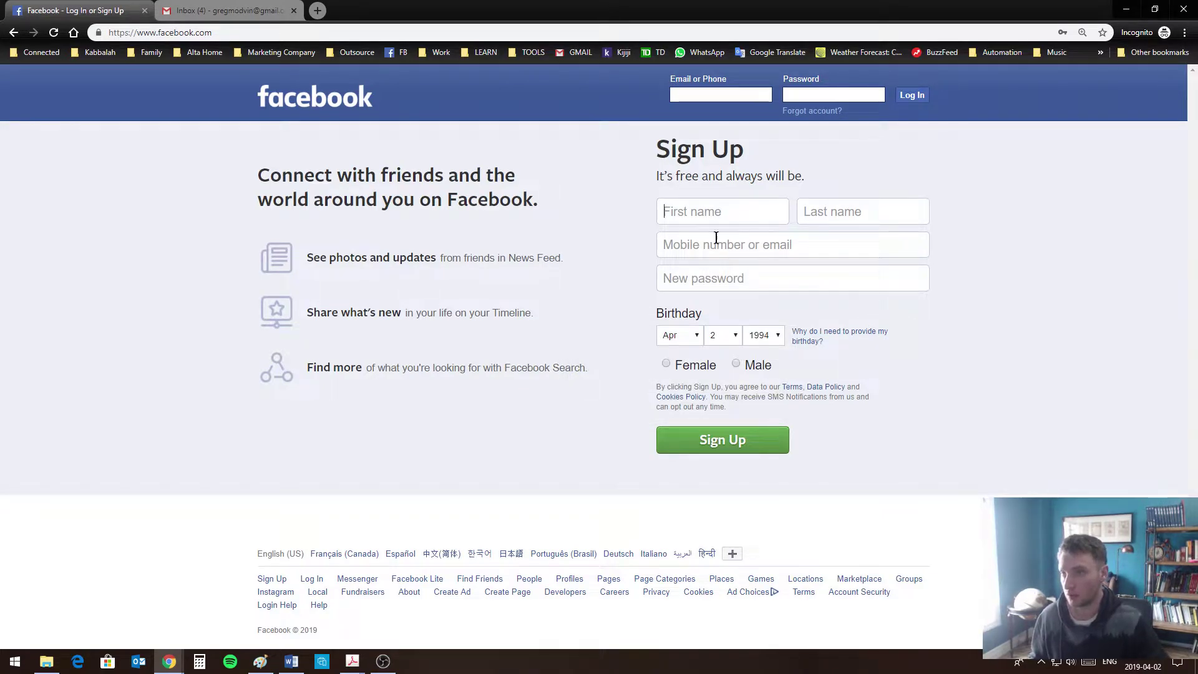
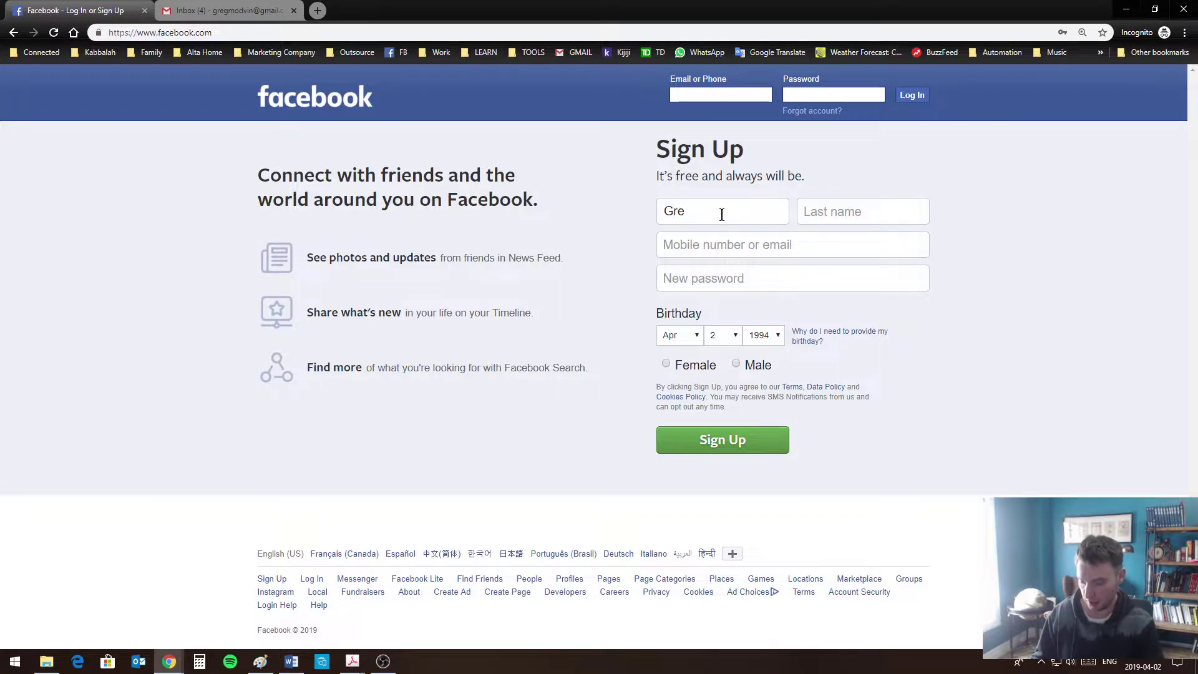
Enter the first name, last name and account e-mail address in the sign-up form
click(845, 209)
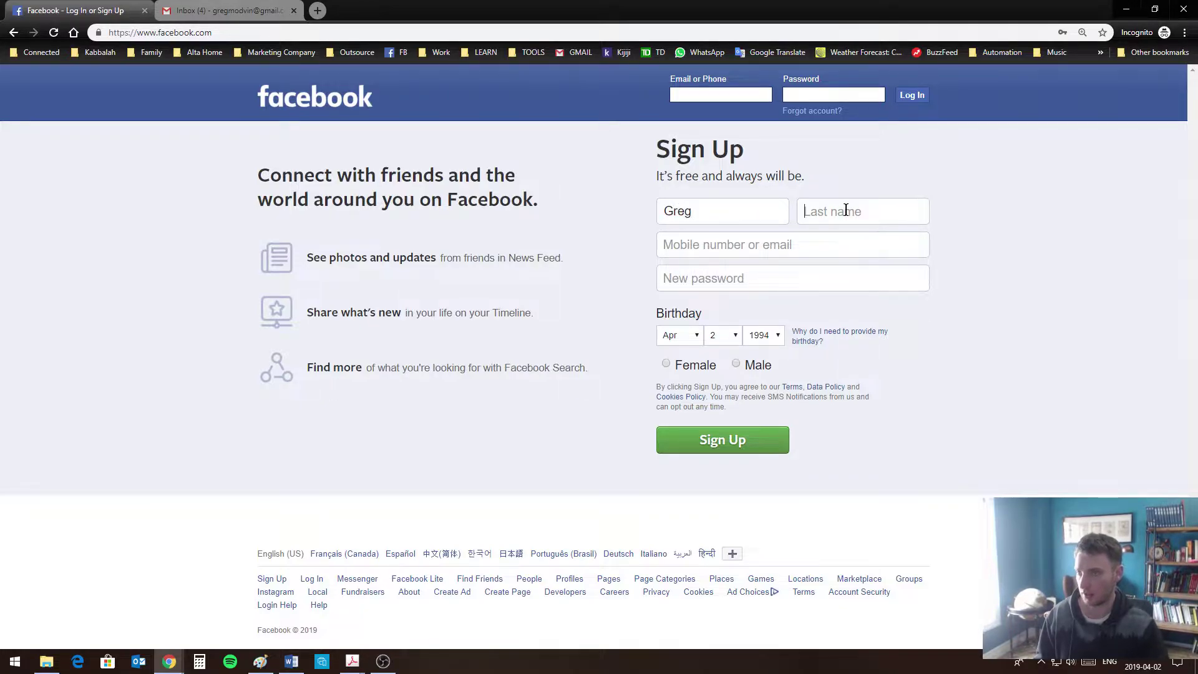
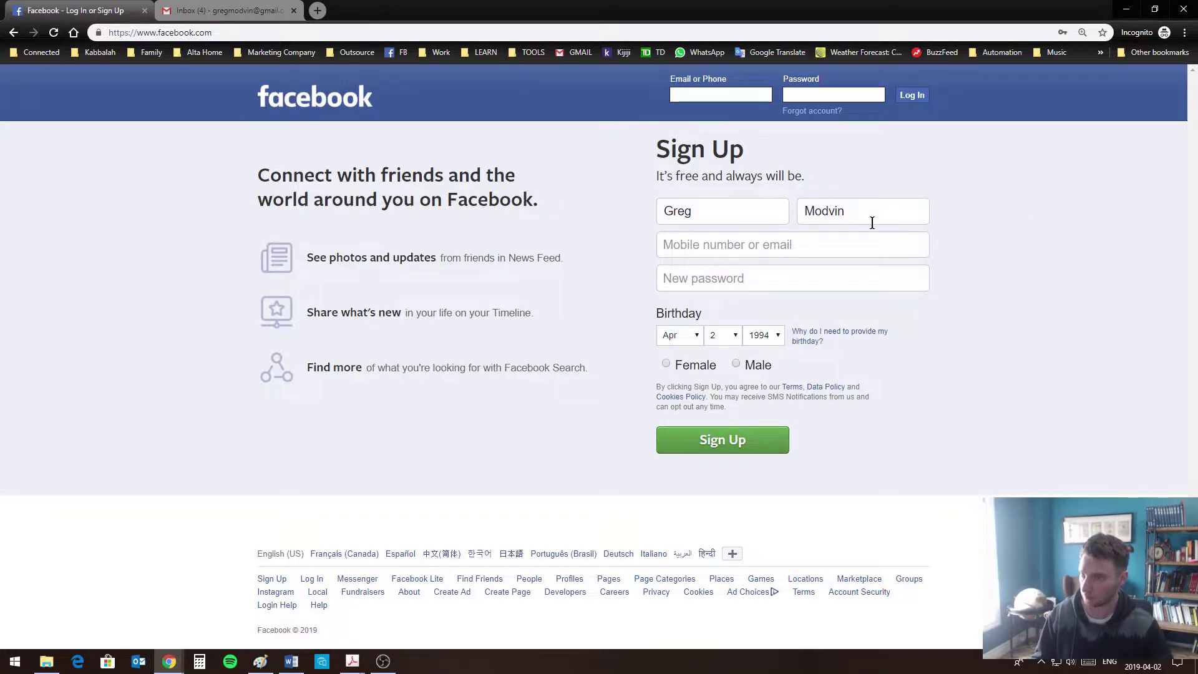
click(819, 248)
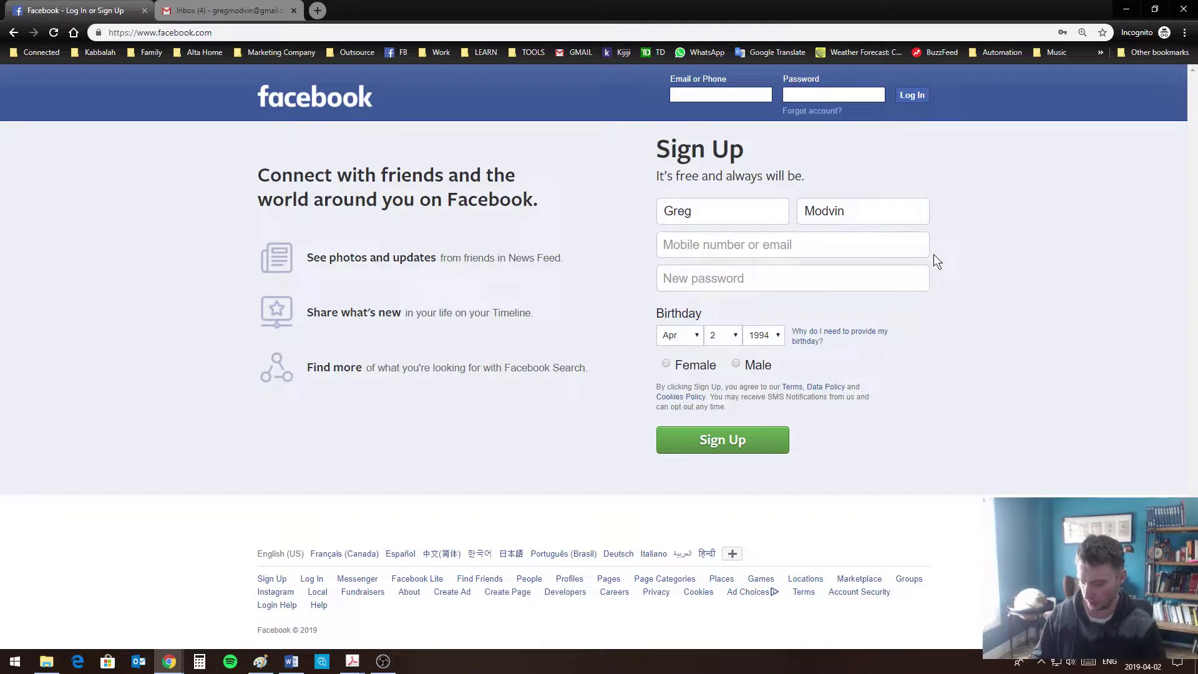
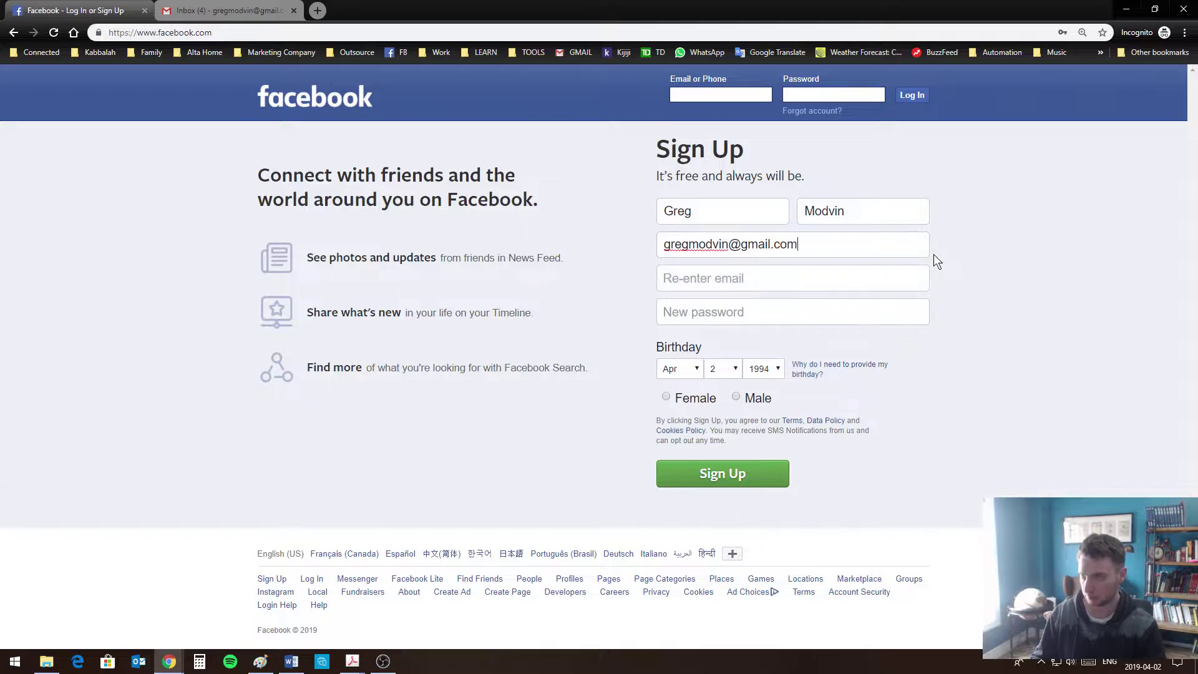
Copy the e-mail address into the confirmation field and enter a new password
click(849, 272)
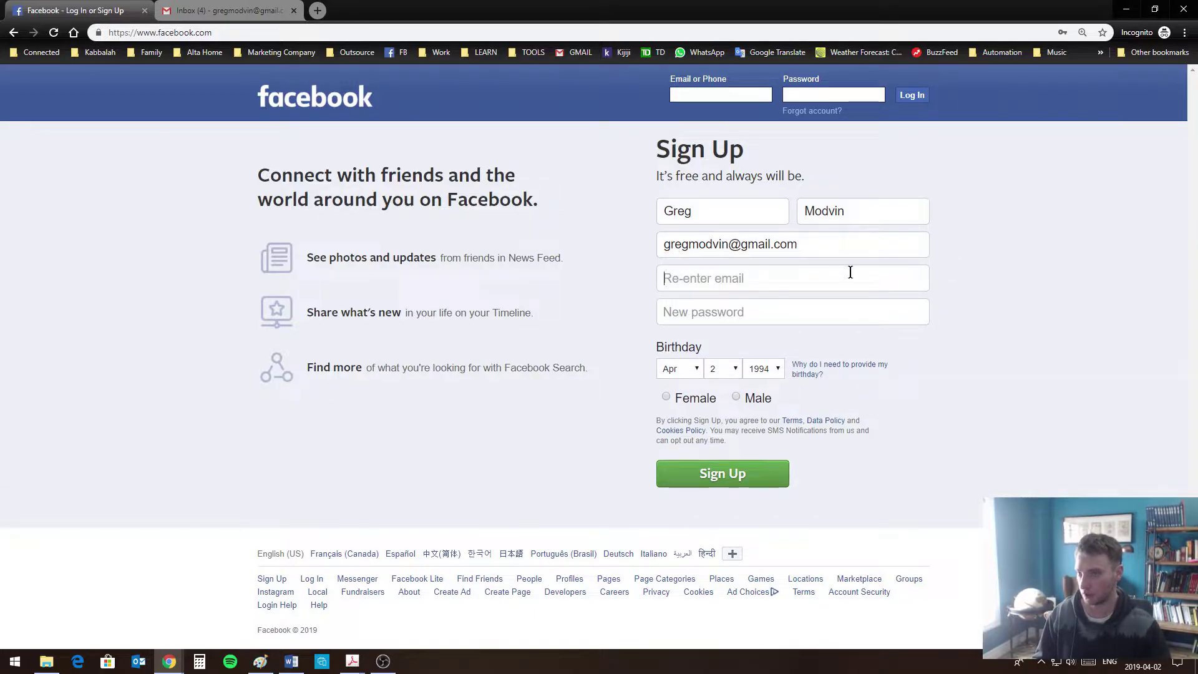
drag(842, 247, 577, 242)
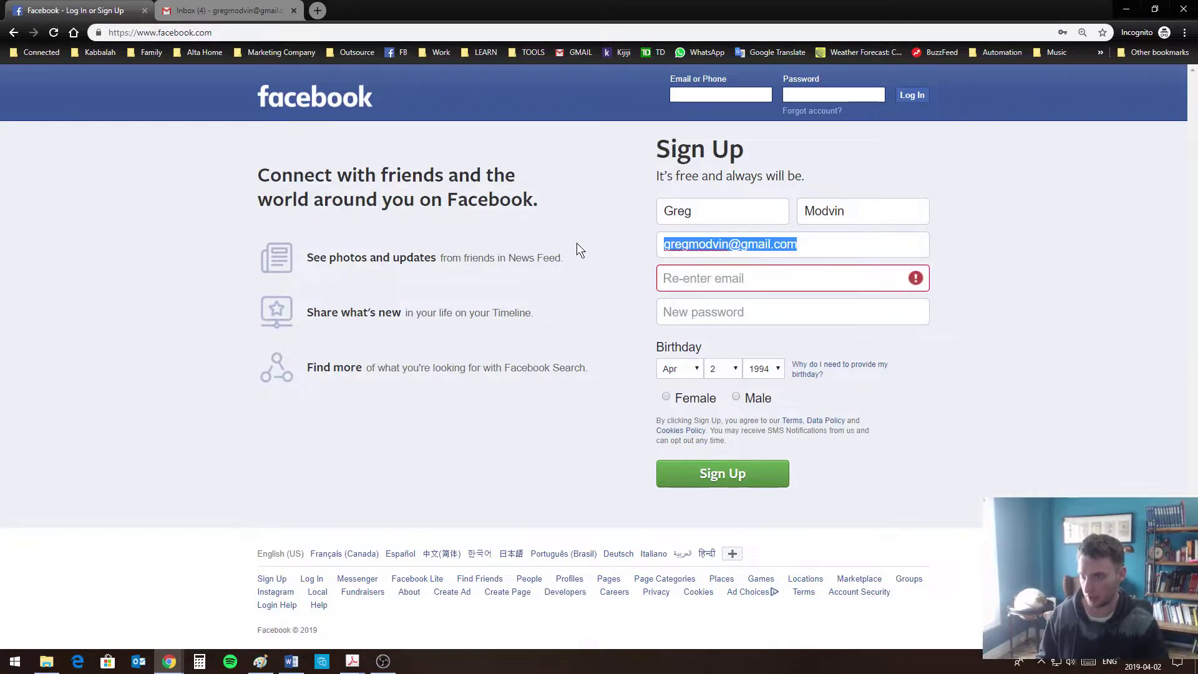
key(ctrl+c)
click(676, 278)
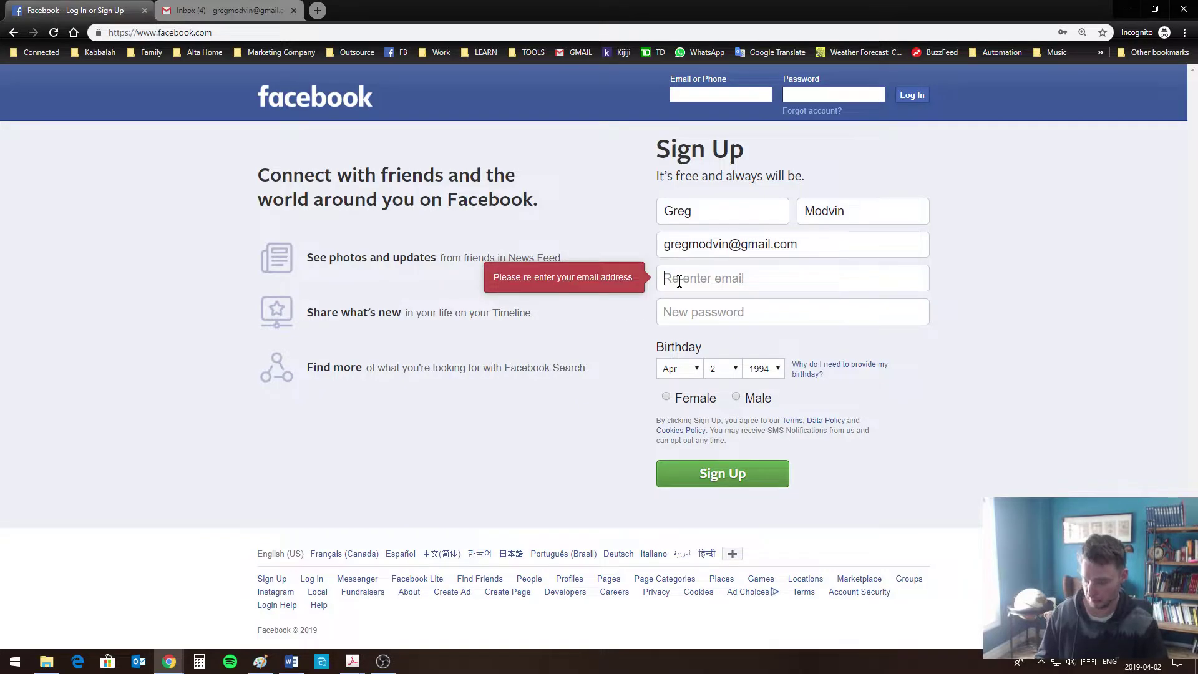
key(ctrl+v)
click(738, 311)
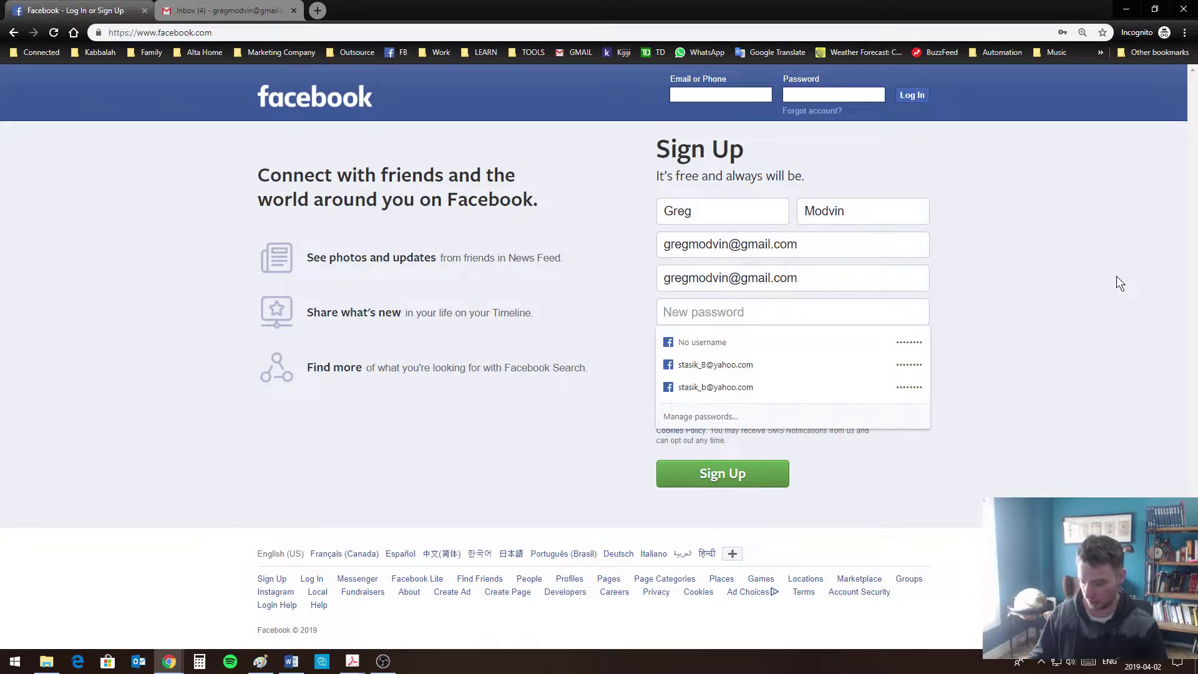
text(•••••)
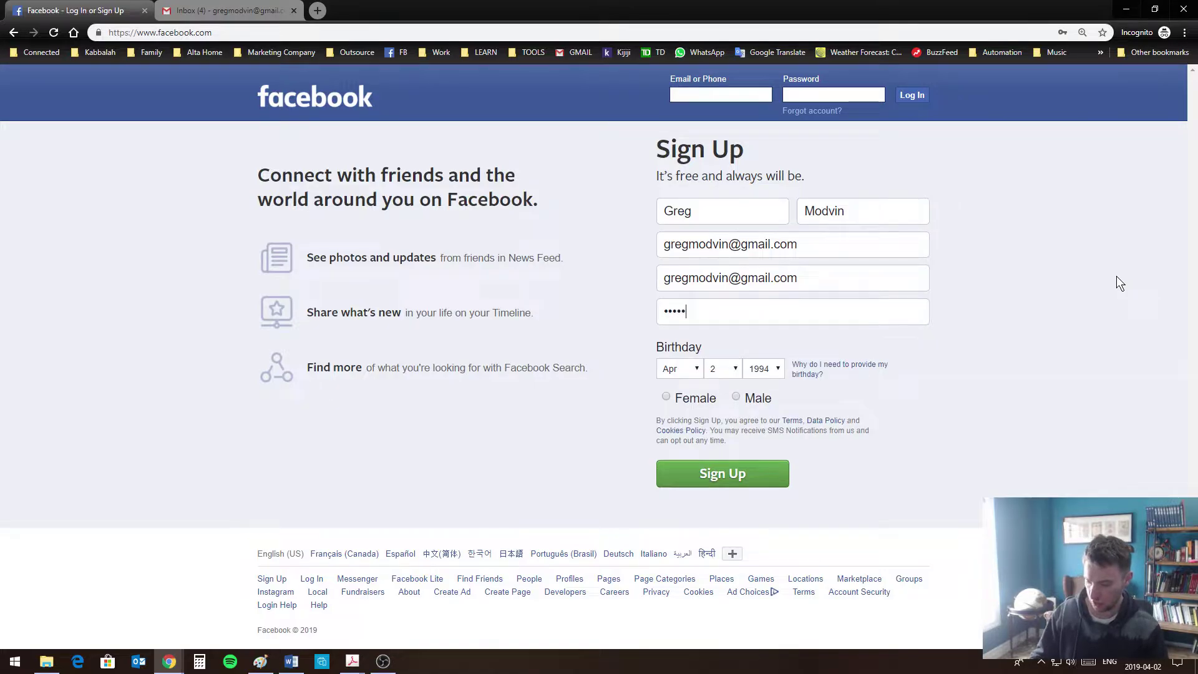
text(••••)
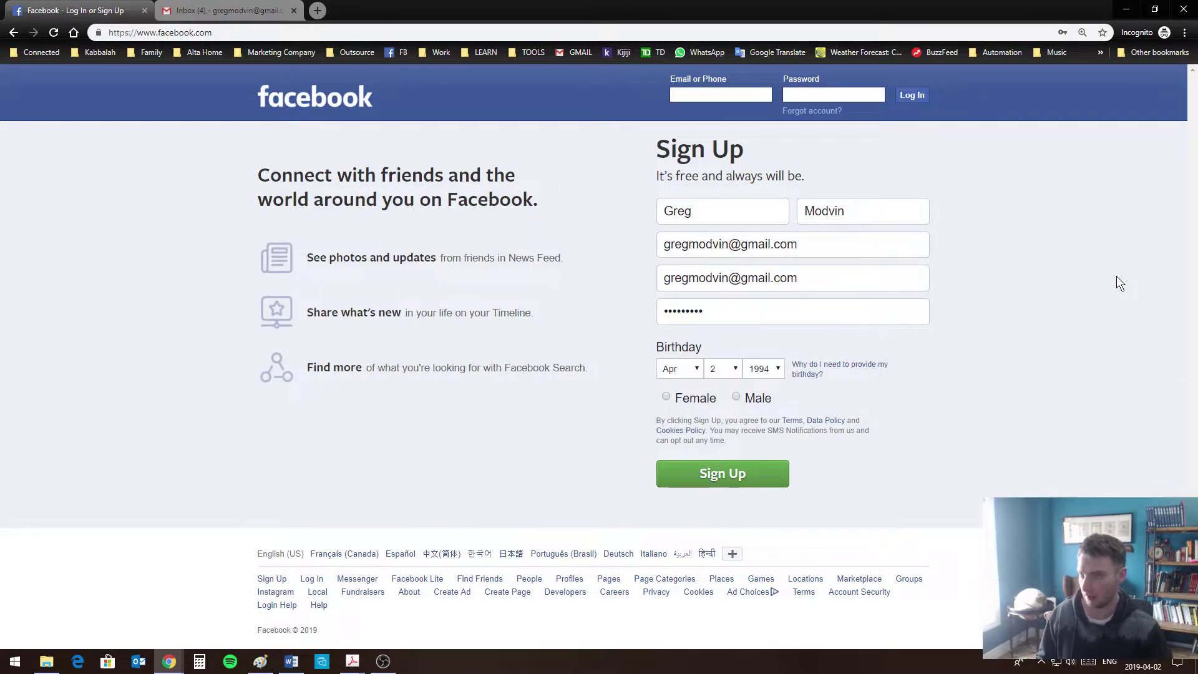
click(689, 369)
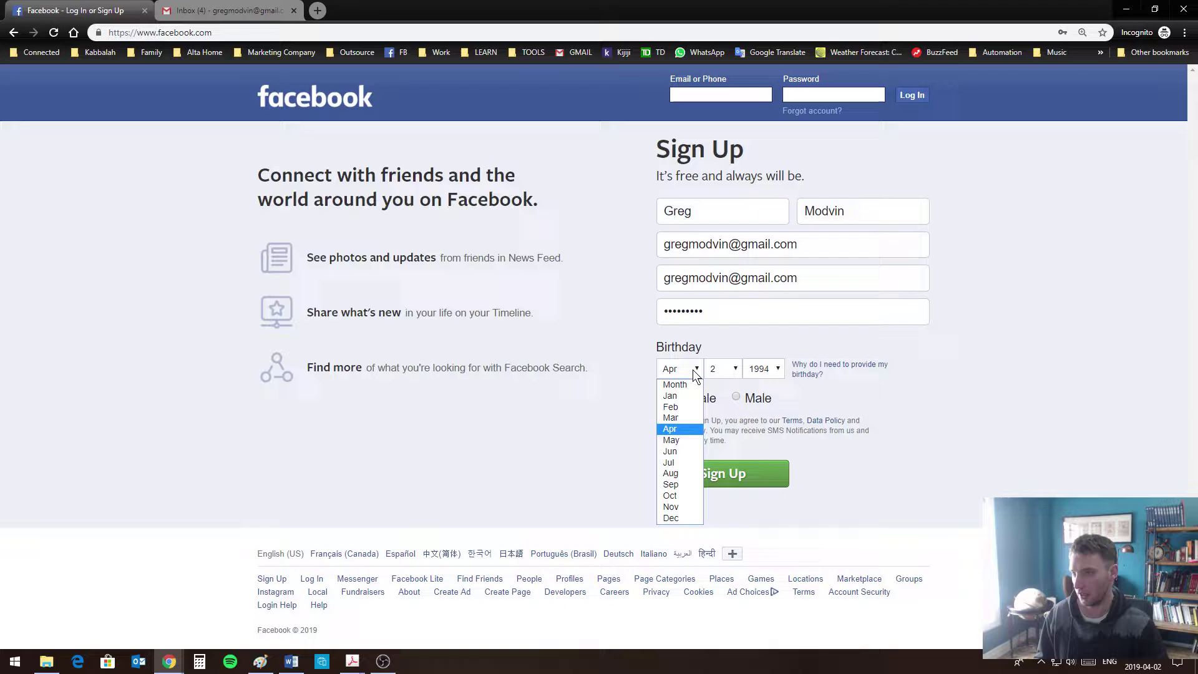
click(681, 419)
click(723, 369)
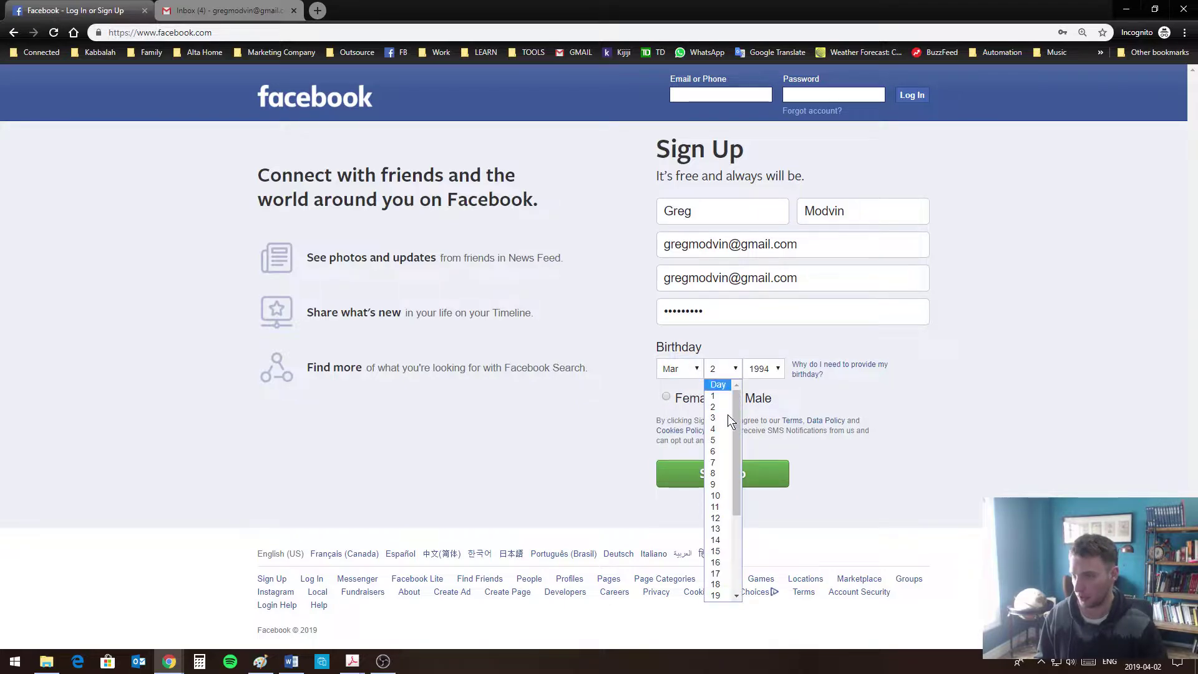
click(685, 368)
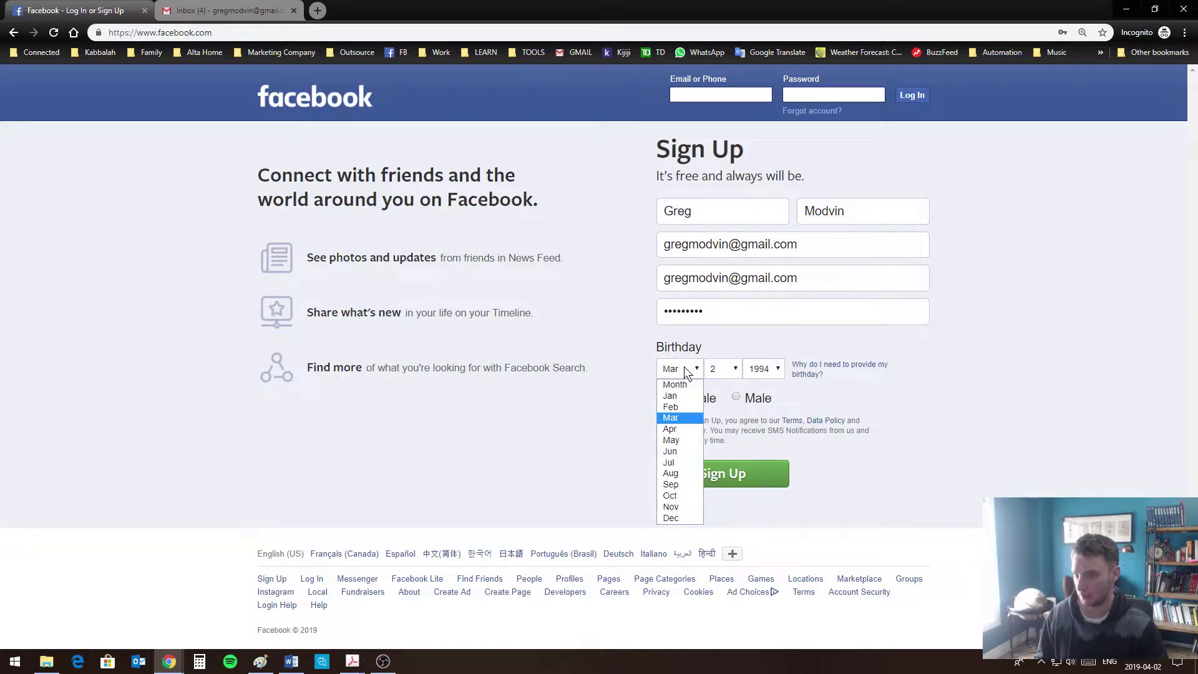
click(676, 428)
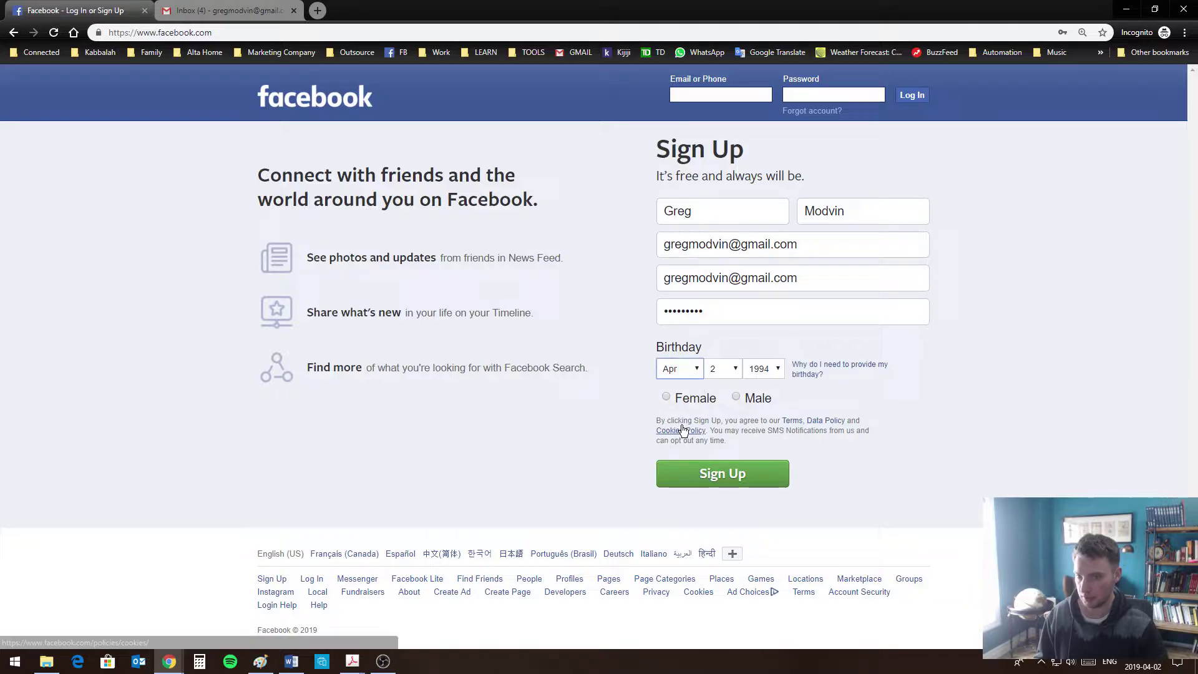
click(730, 373)
click(731, 374)
click(763, 368)
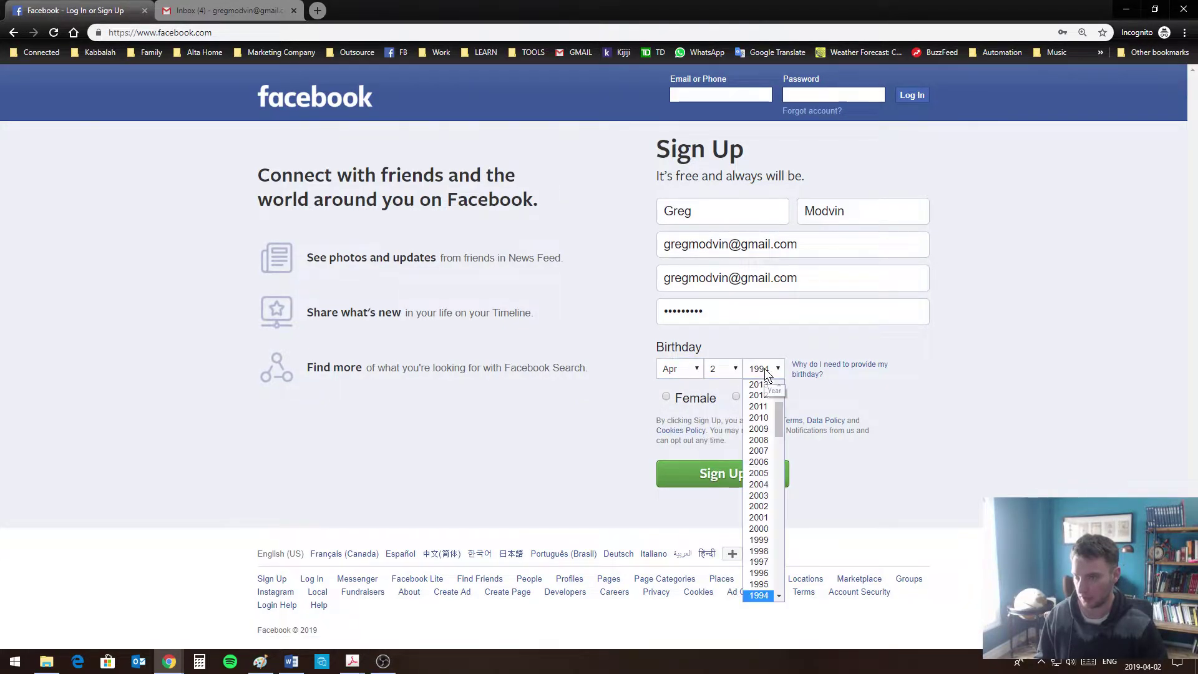
drag(773, 423, 773, 535)
scroll(770, 521, up, 5)
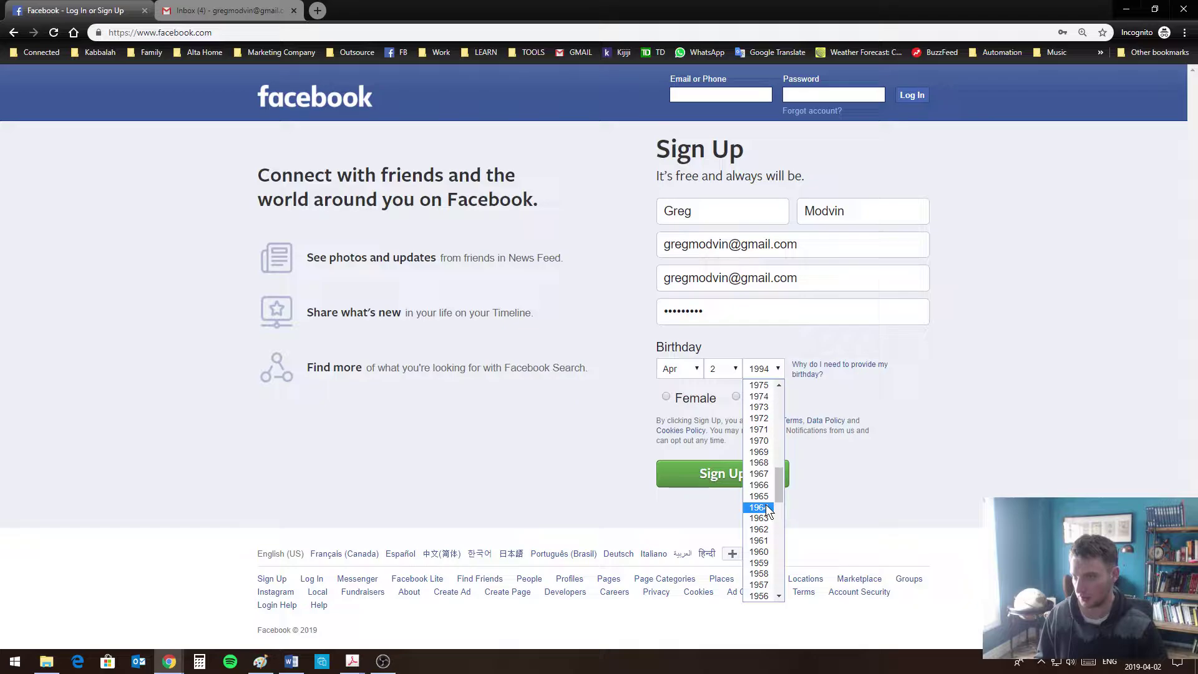
click(764, 484)
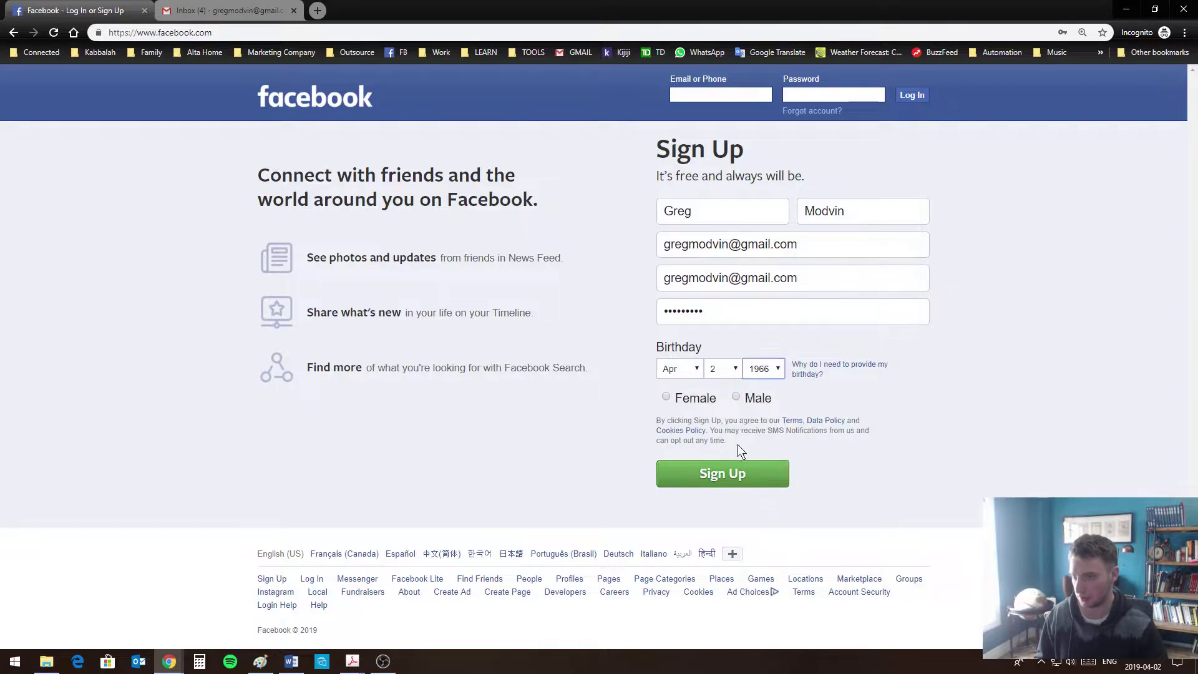
click(736, 397)
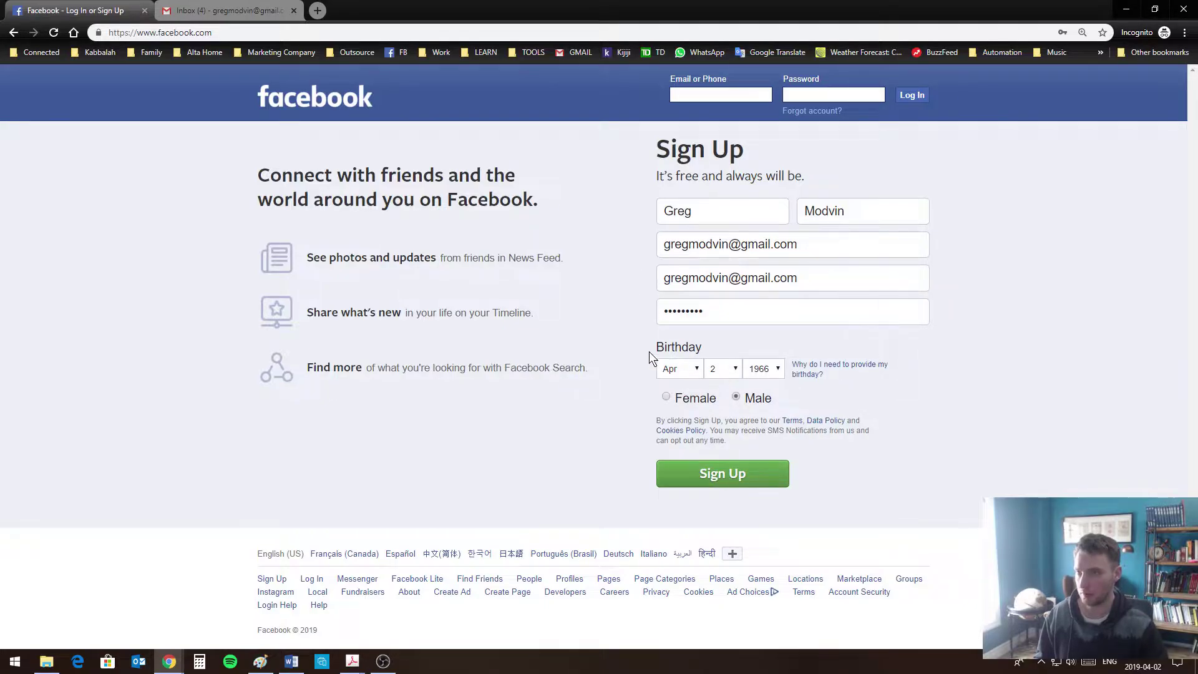
Read and dismiss the birthday explanation popup, then submit the sign-up form
click(942, 330)
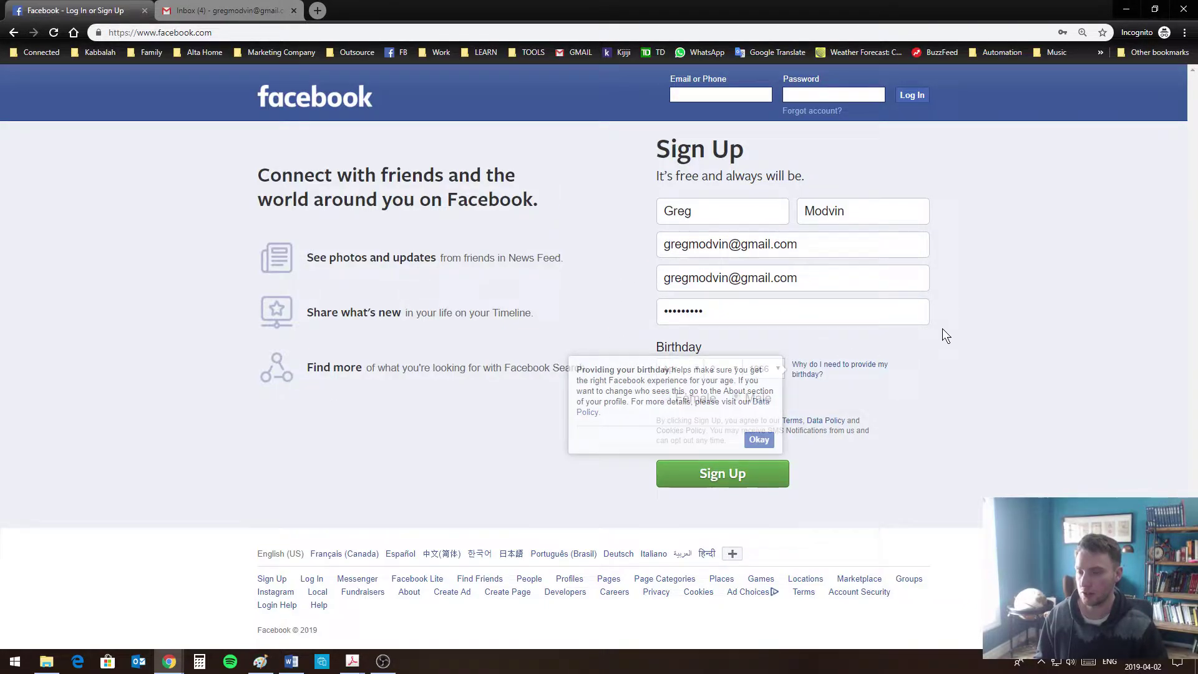
click(966, 368)
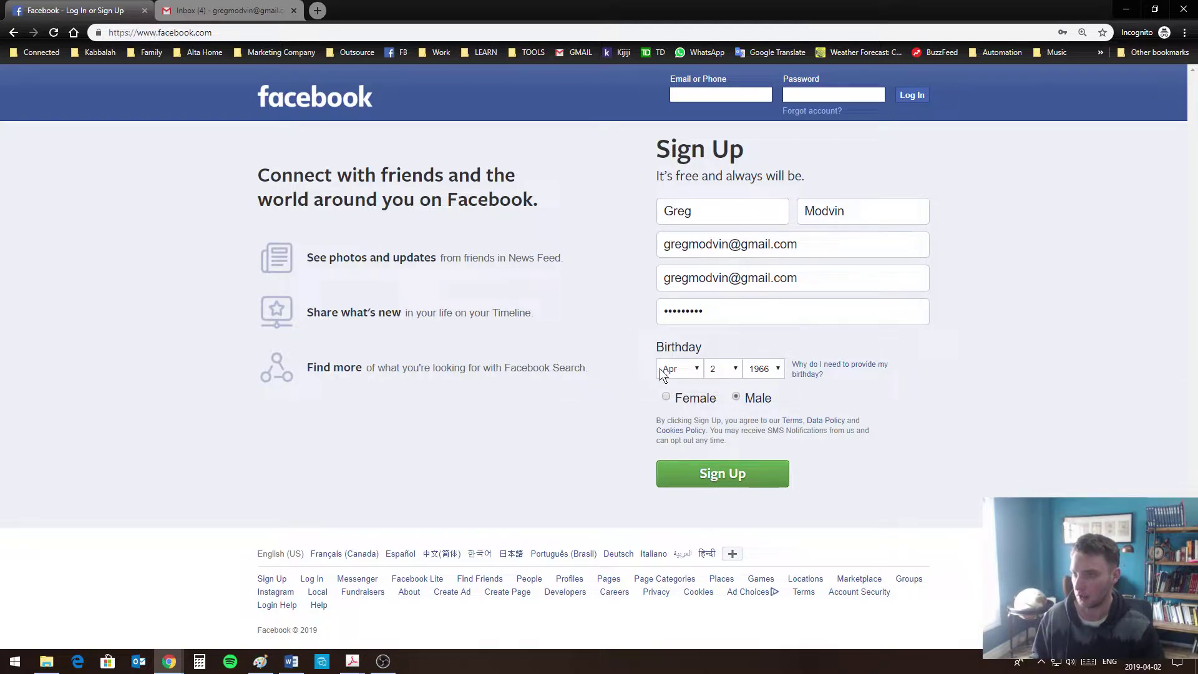
click(803, 371)
click(759, 440)
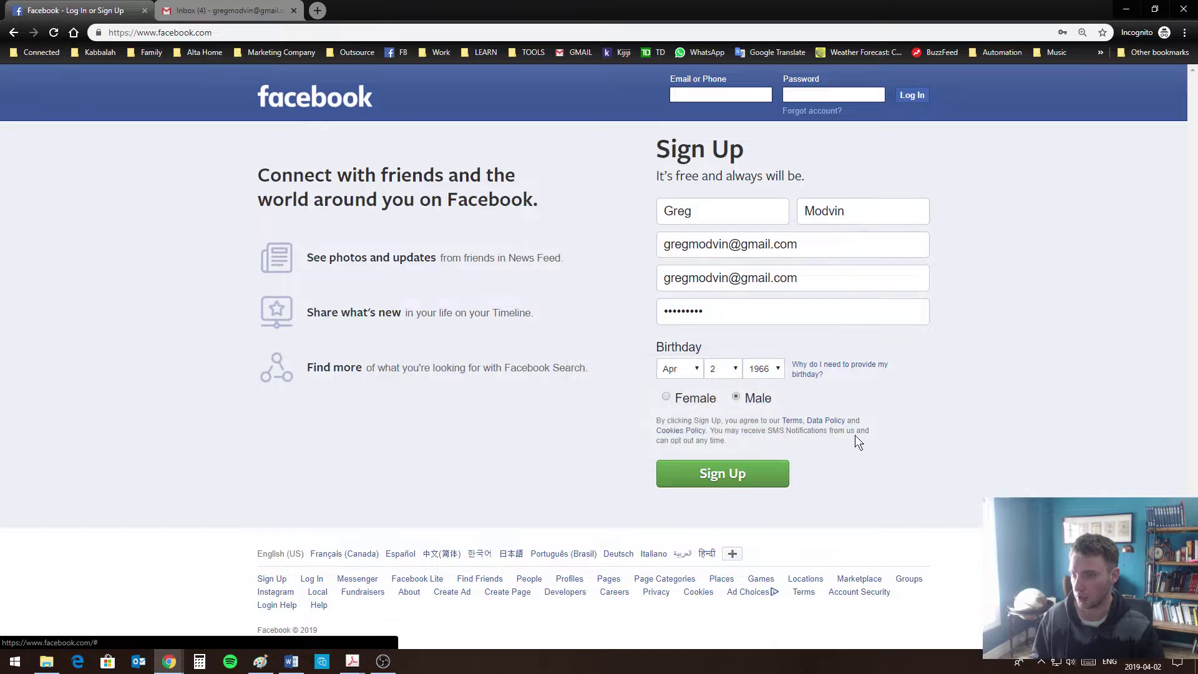
click(870, 368)
click(759, 439)
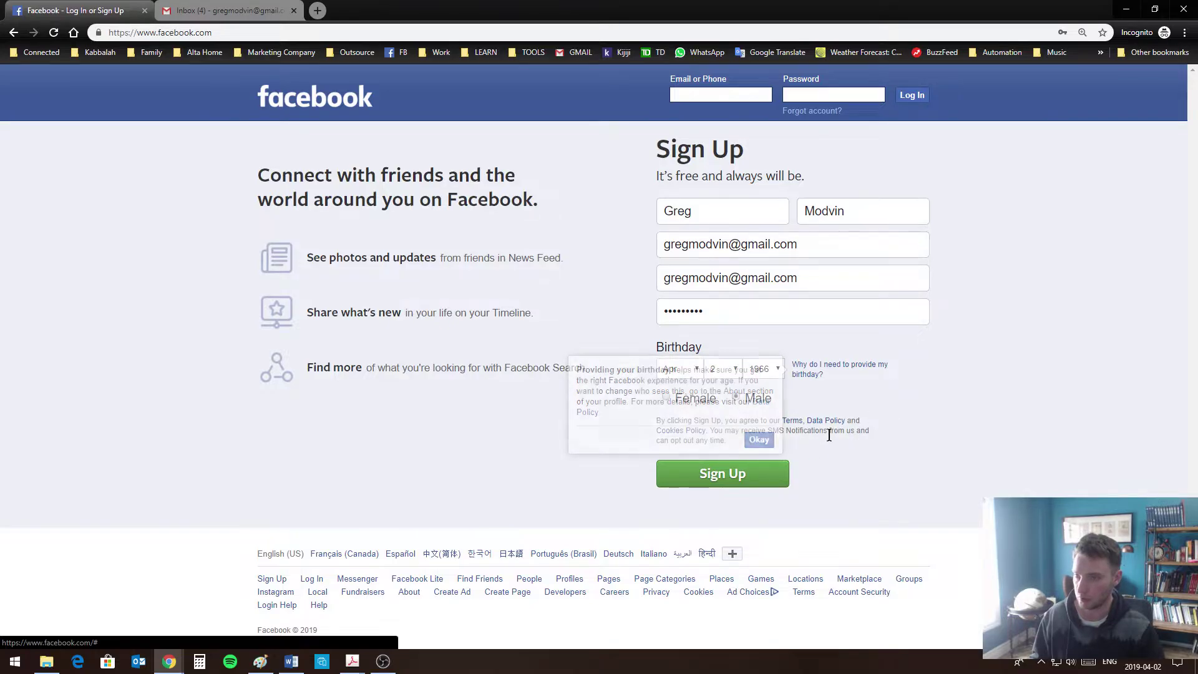
click(725, 485)
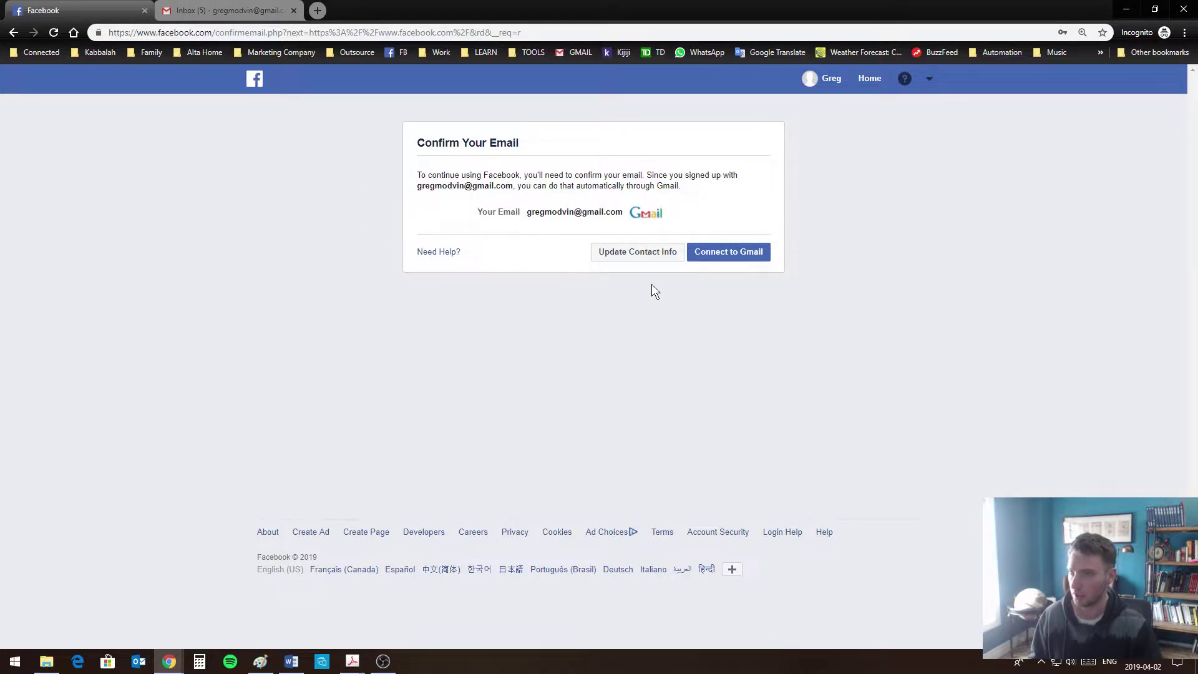
Confirm the new account's e-mail through Gmail by choosing the Google account and acknowledging confirmation
click(720, 258)
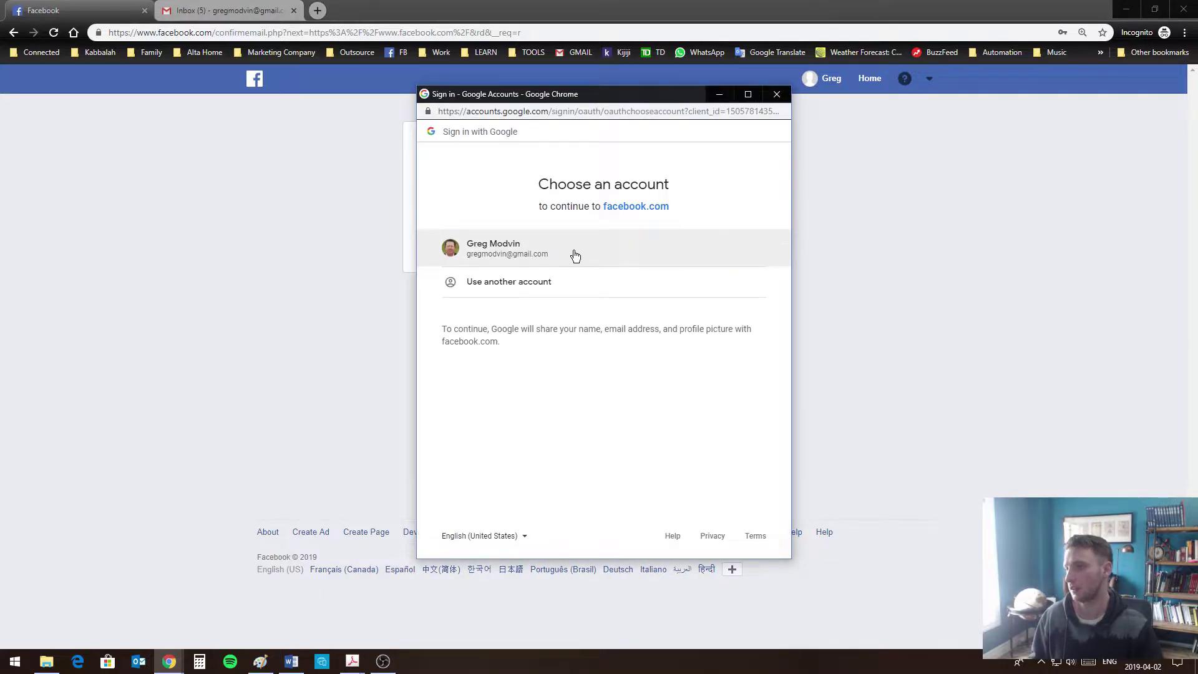
click(497, 251)
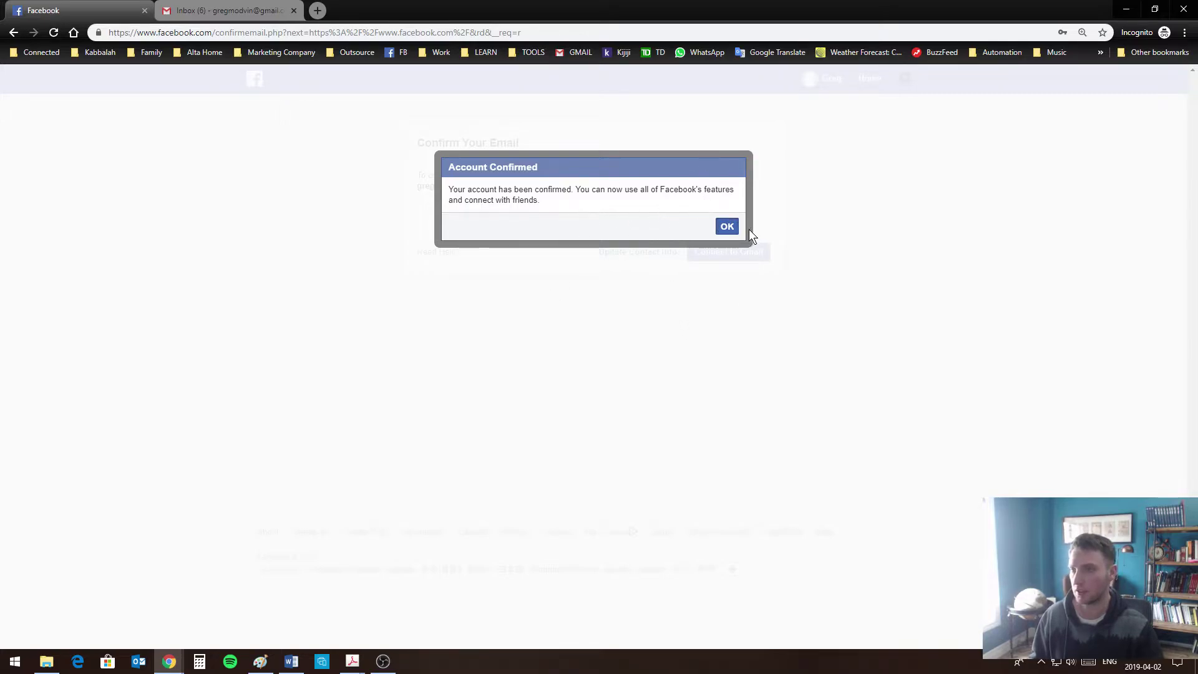
click(727, 227)
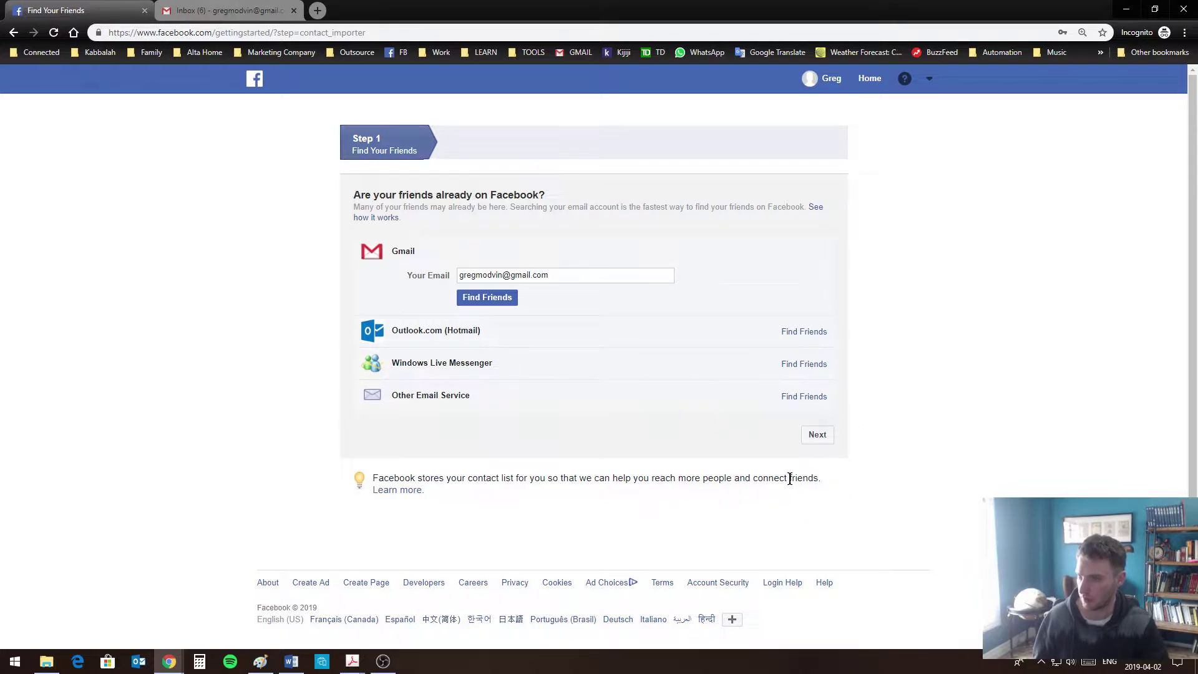
Skip the Find Your Friends step to reach the Welcome page
click(815, 441)
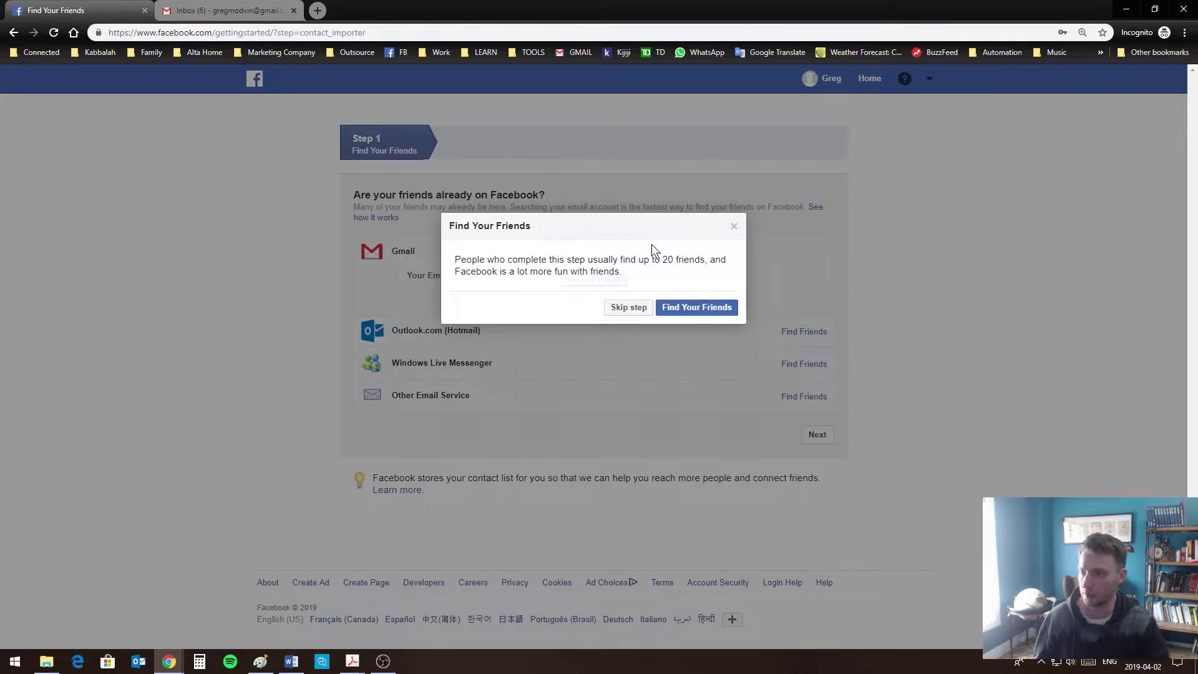
click(627, 309)
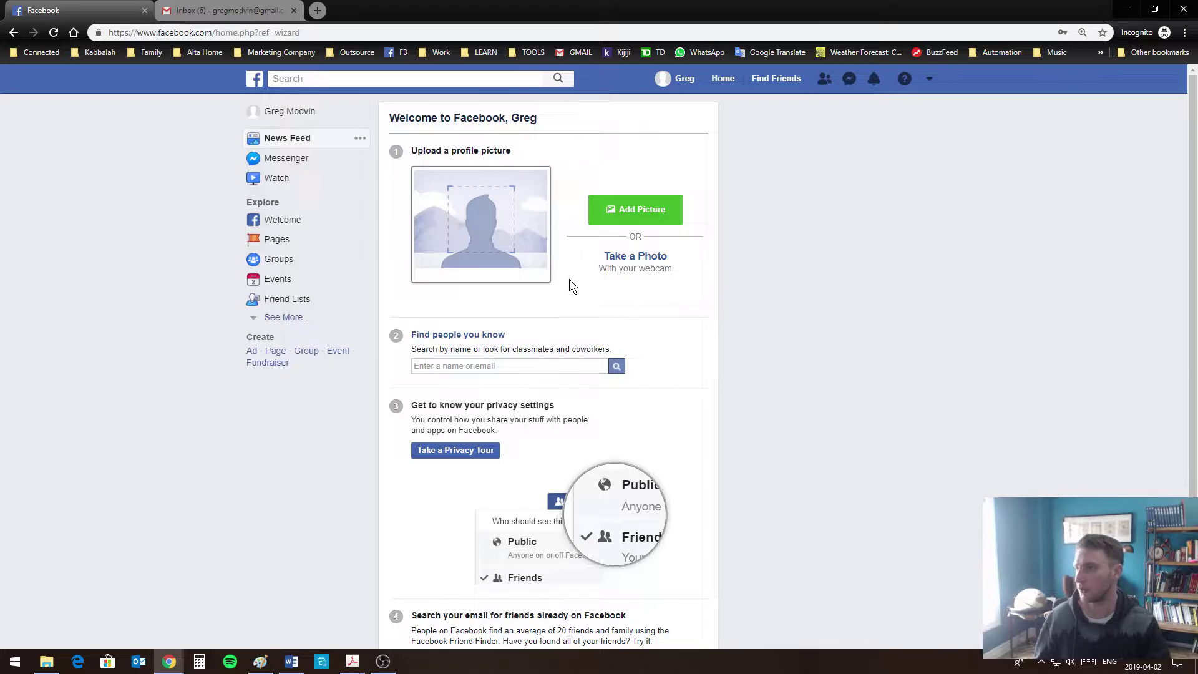
Upload greg pic.jpg from the Marketing > Names folder as the profile picture
click(649, 211)
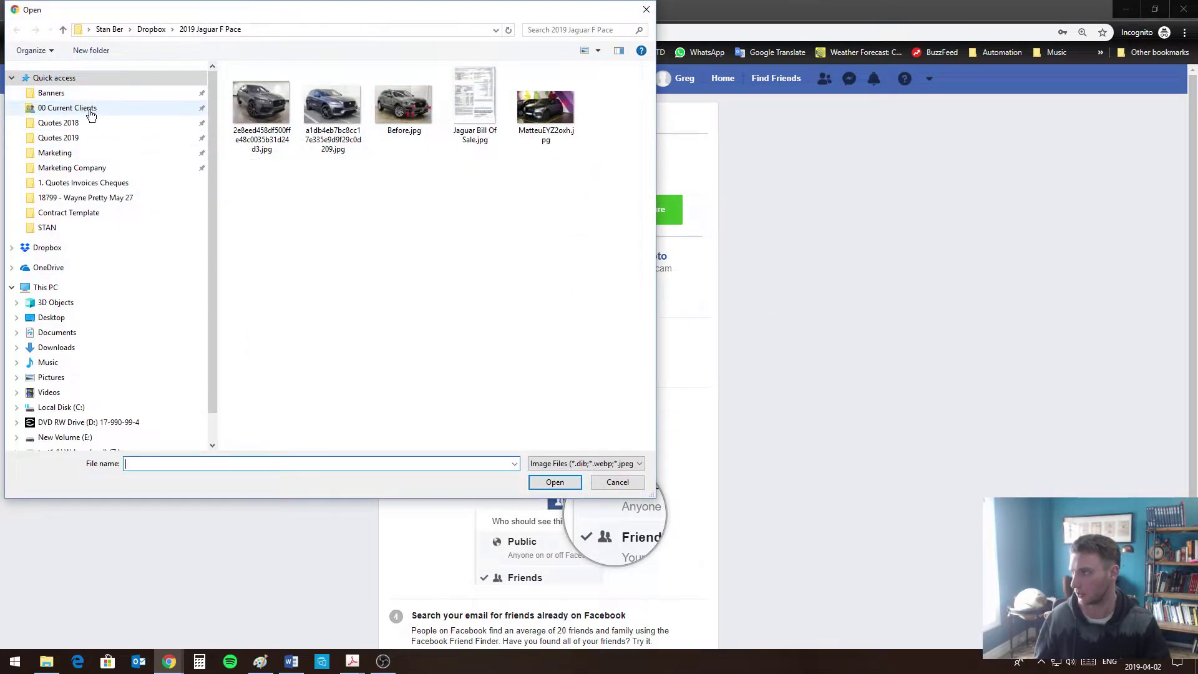
click(60, 107)
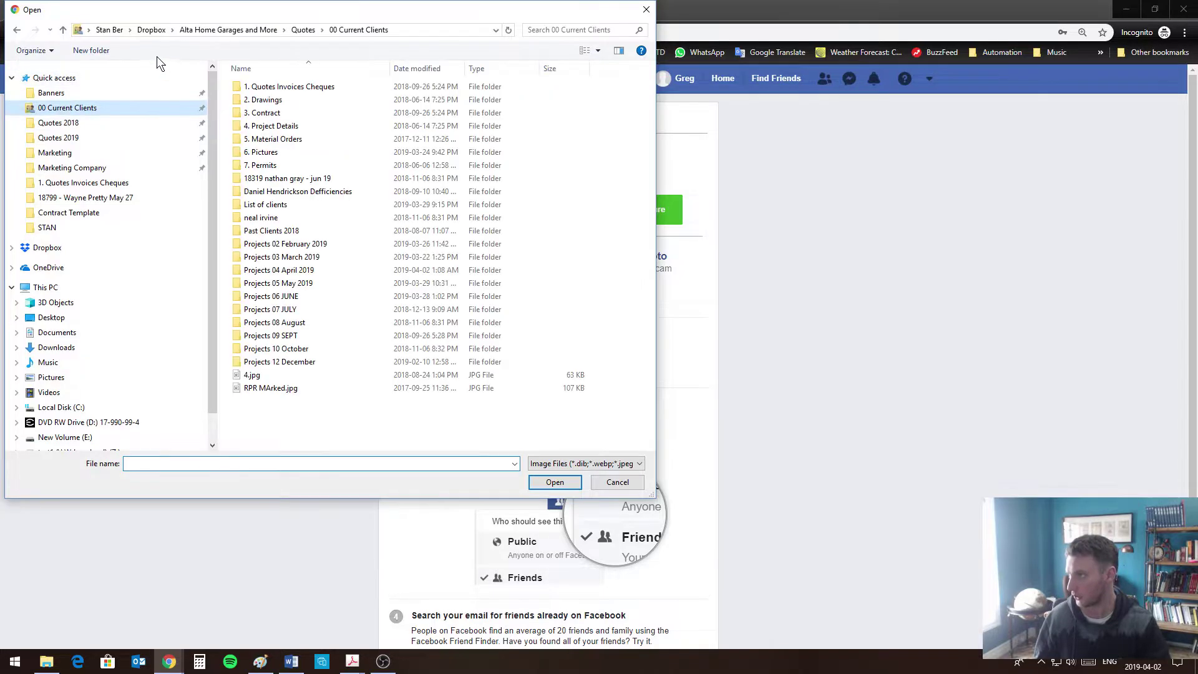
click(245, 26)
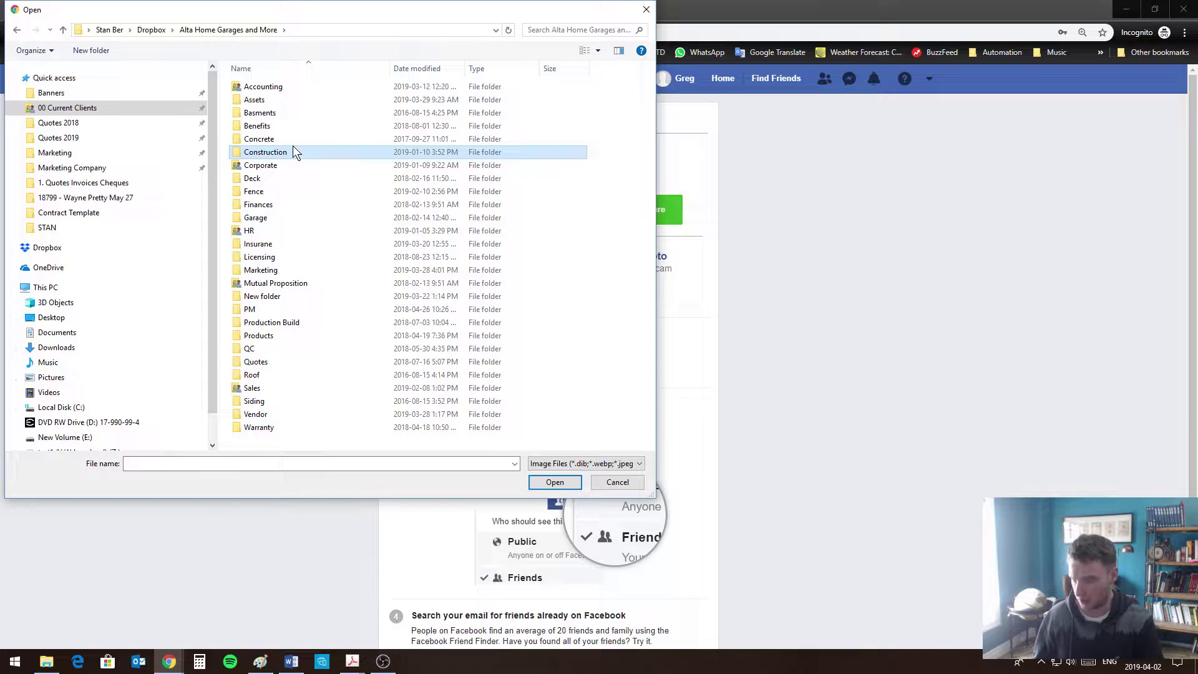
key(m)
key(Return)
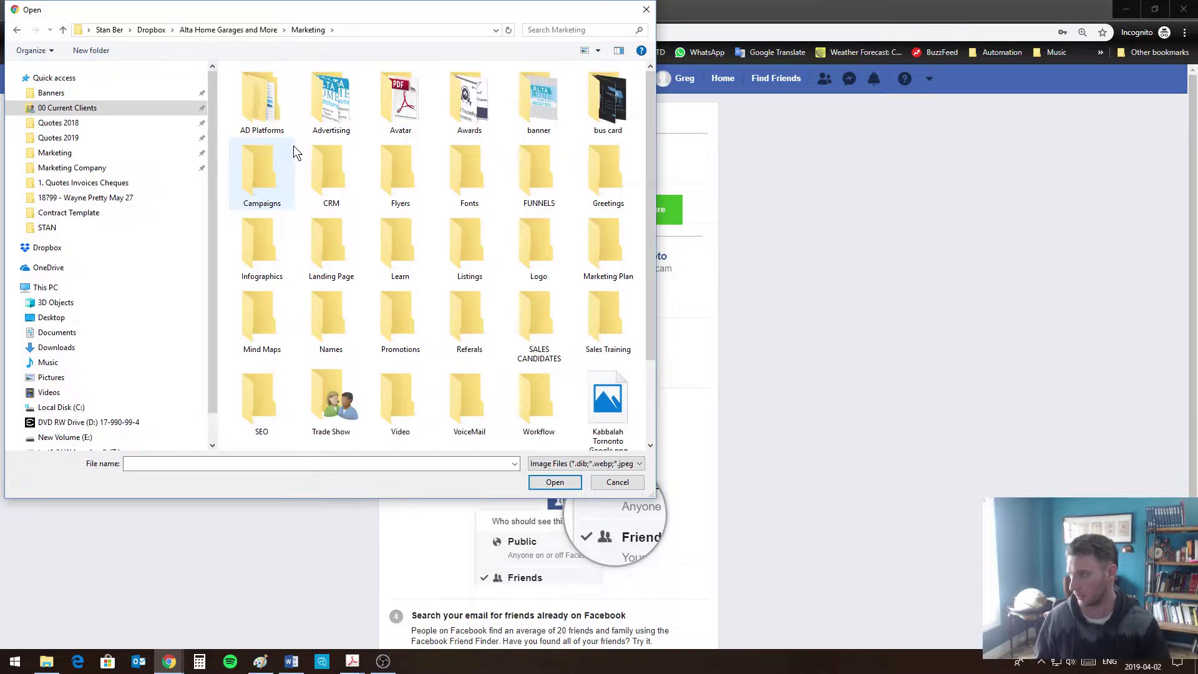
key(n)
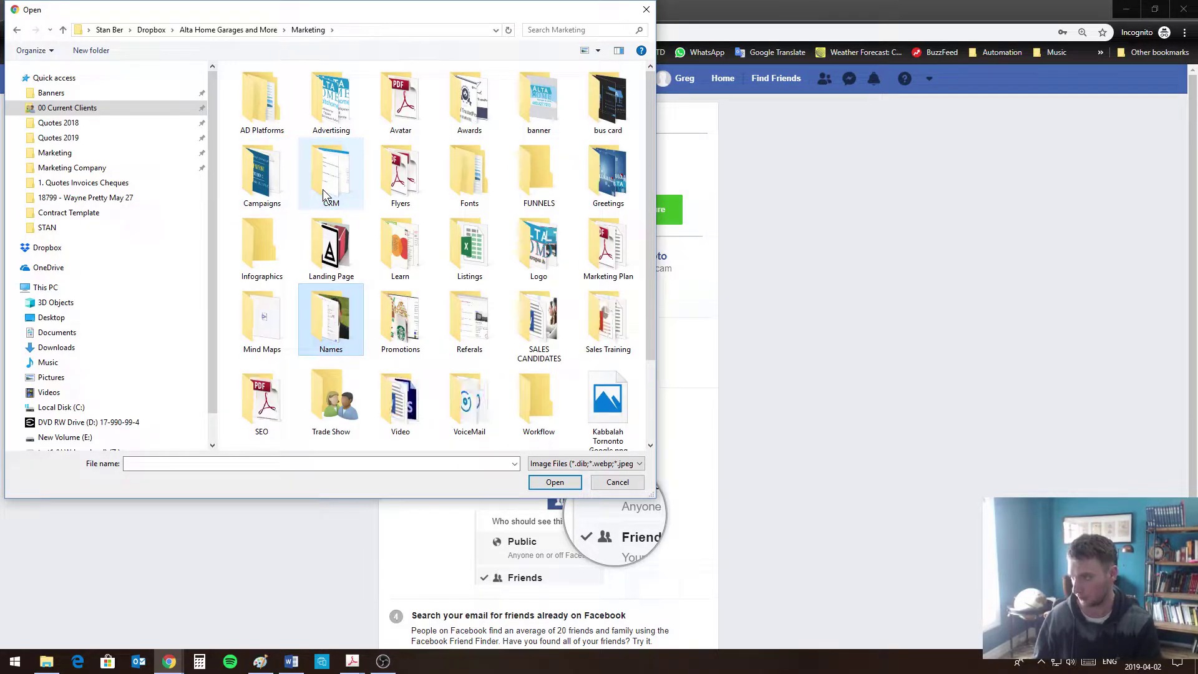
key(Return)
click(263, 125)
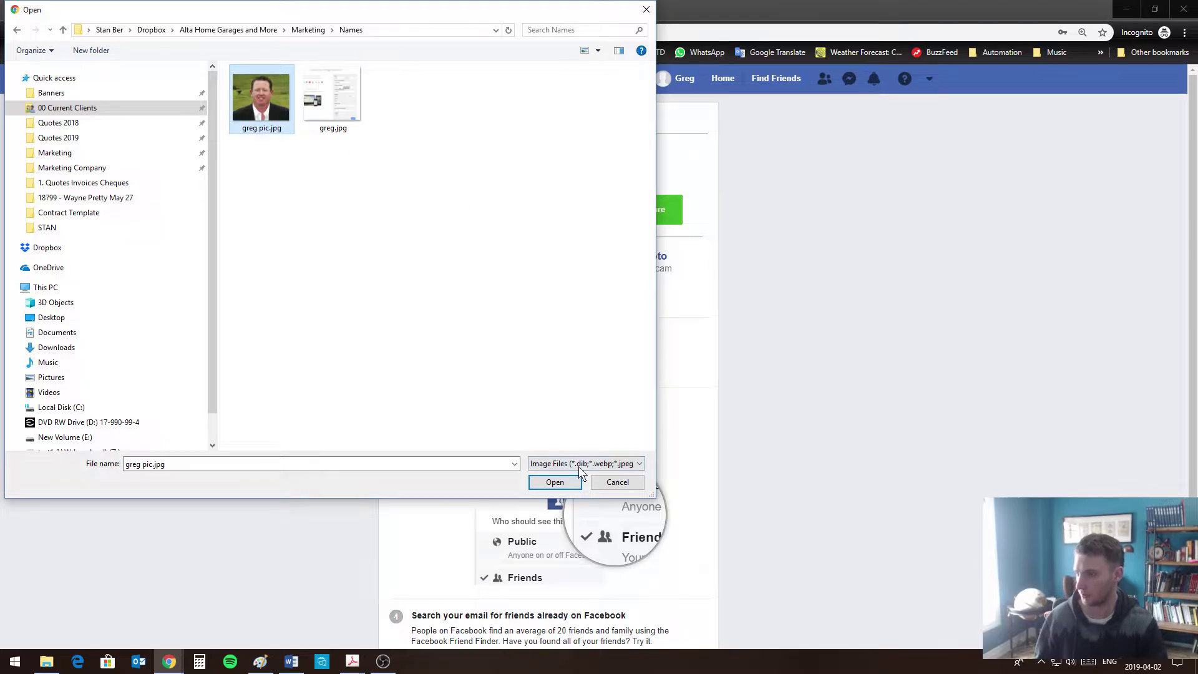
click(563, 481)
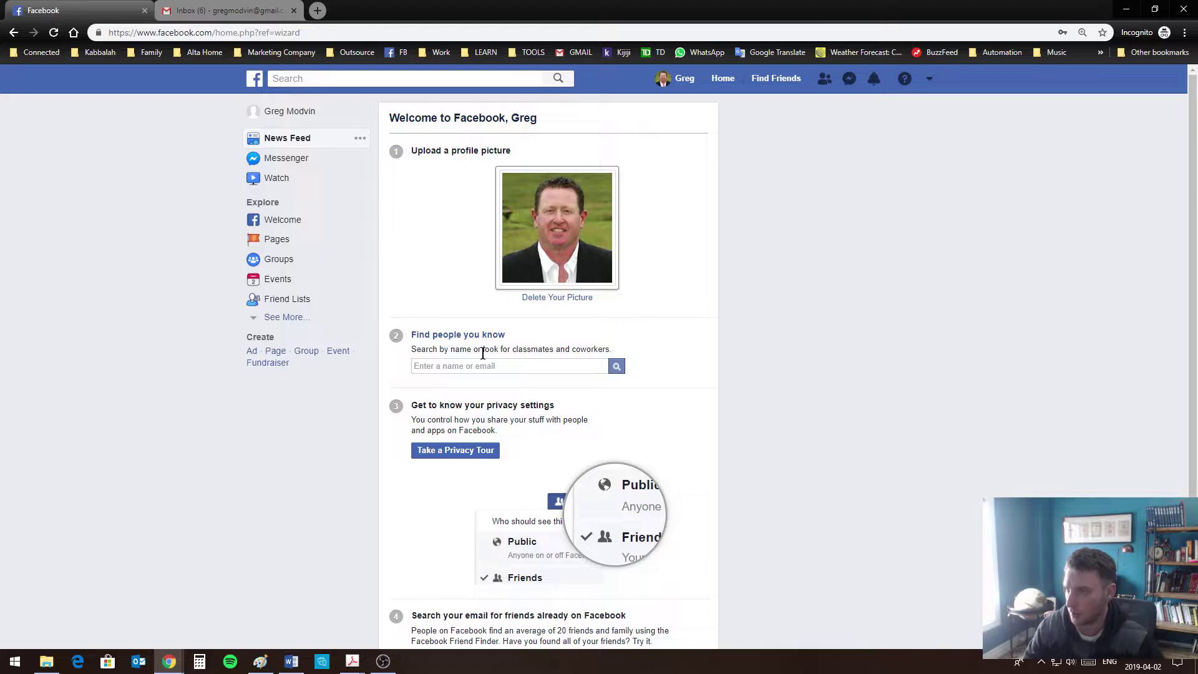
Search for a person by name and send a friend request to the third result
click(461, 365)
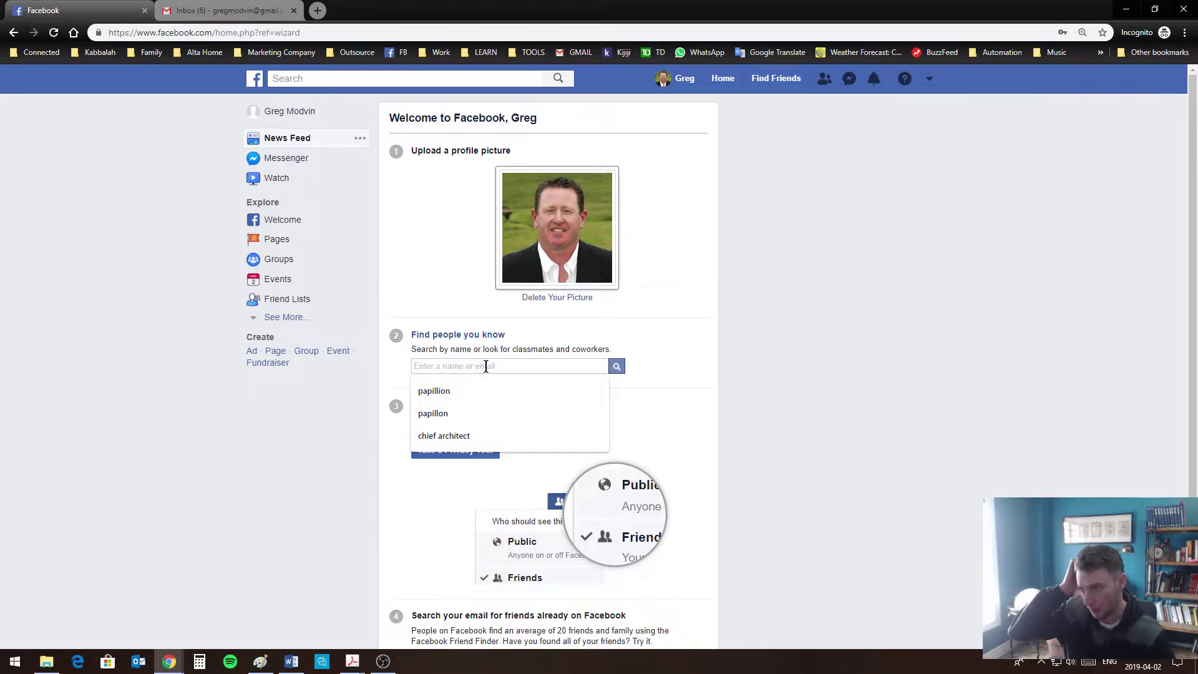
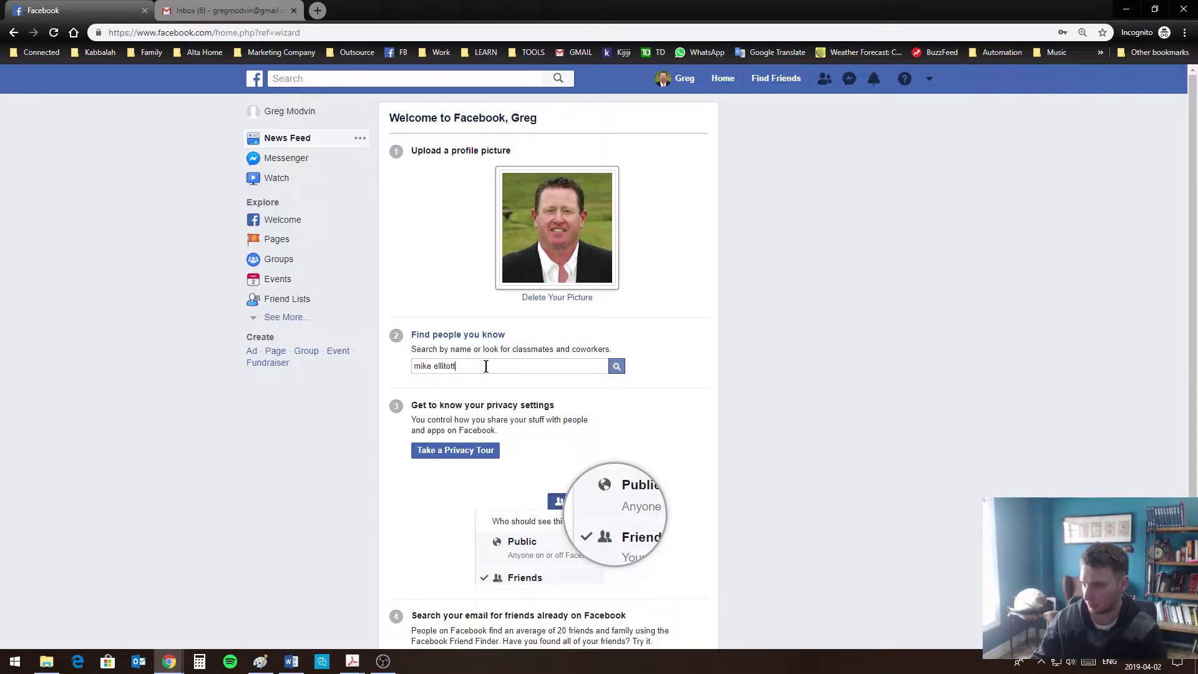
key(Return)
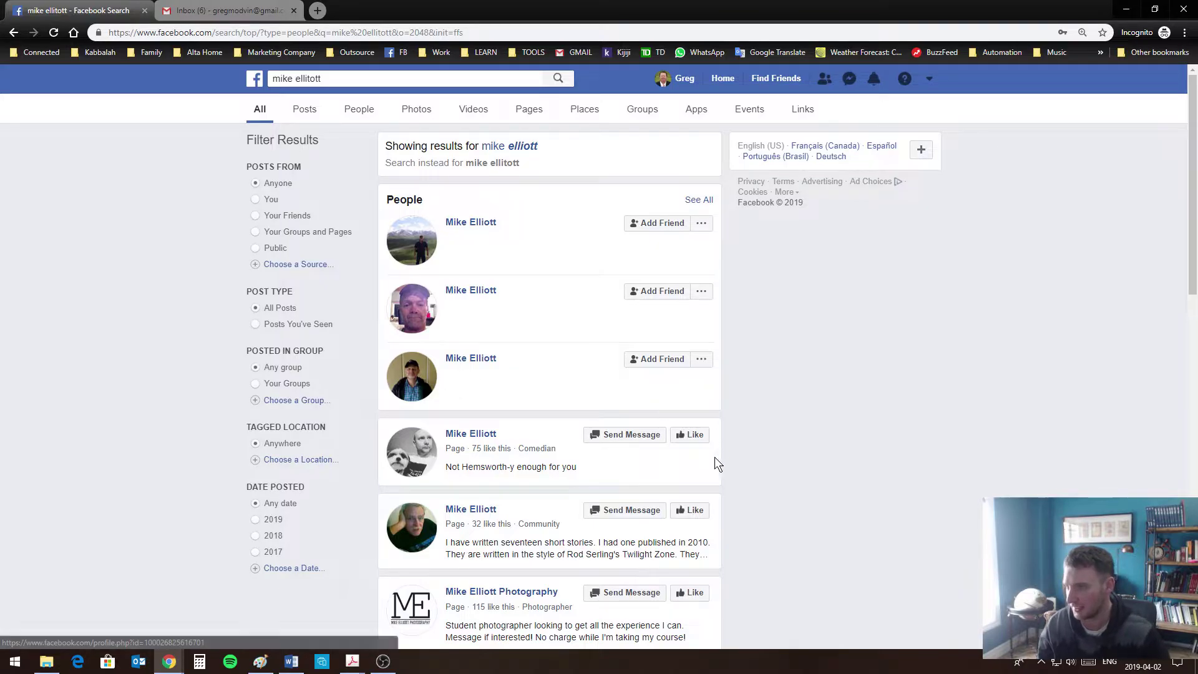
click(653, 366)
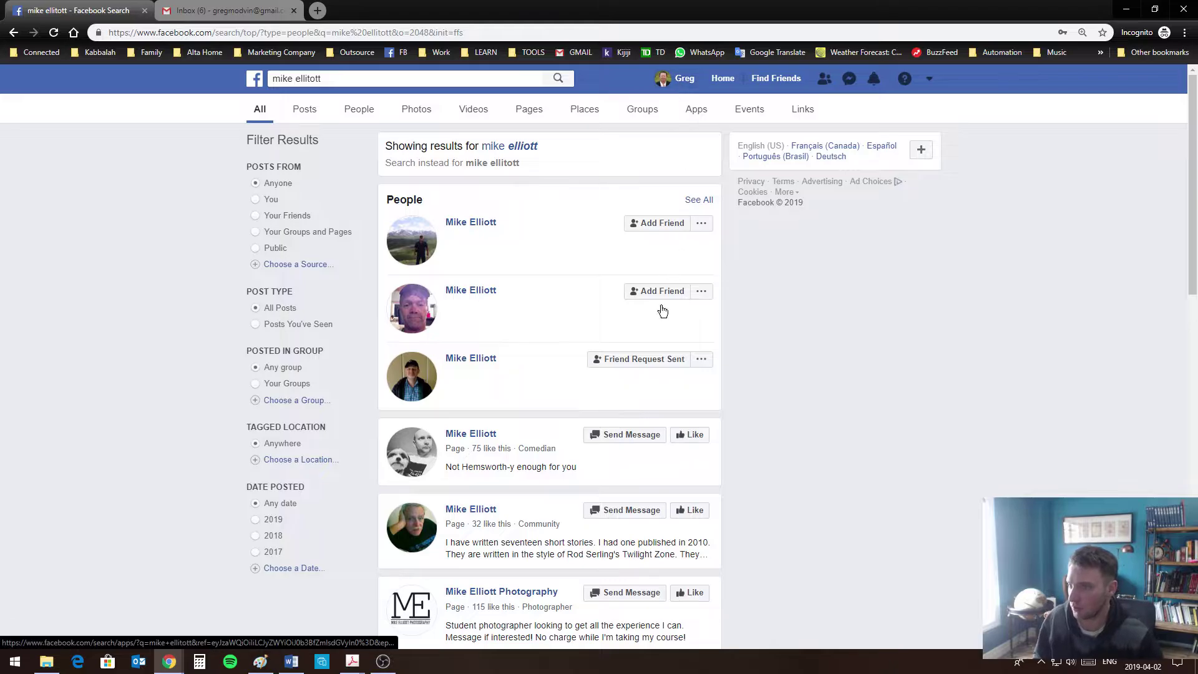
click(652, 361)
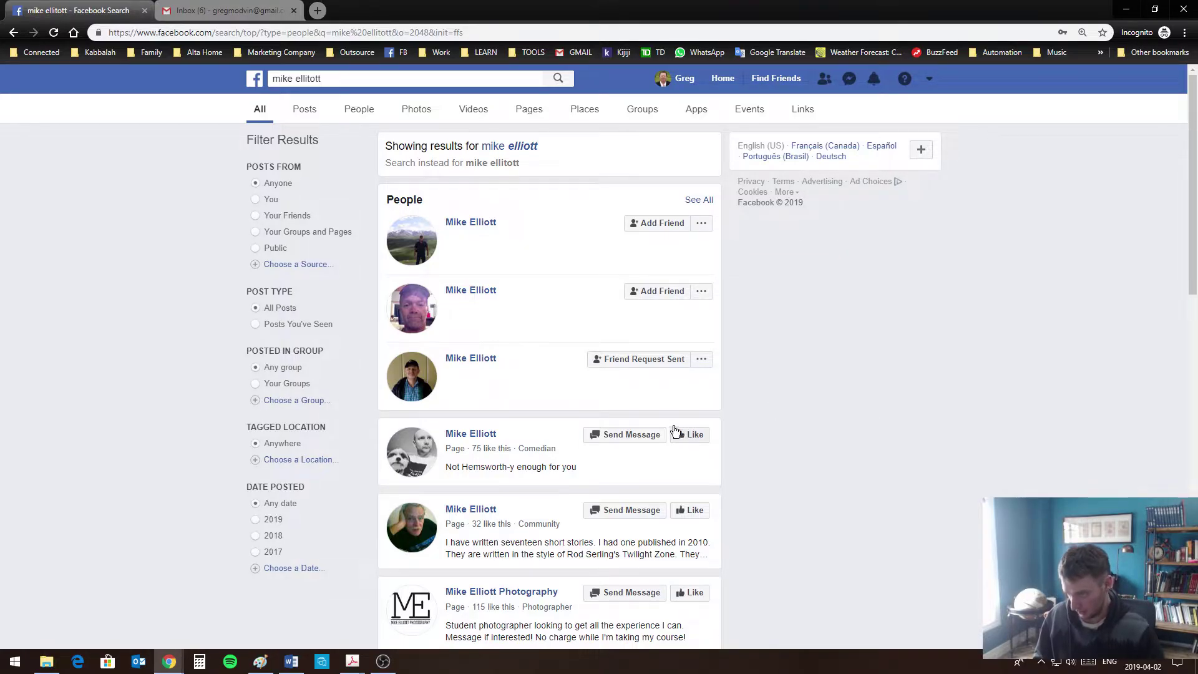
Open the third result's profile and view its profile picture full size
click(472, 358)
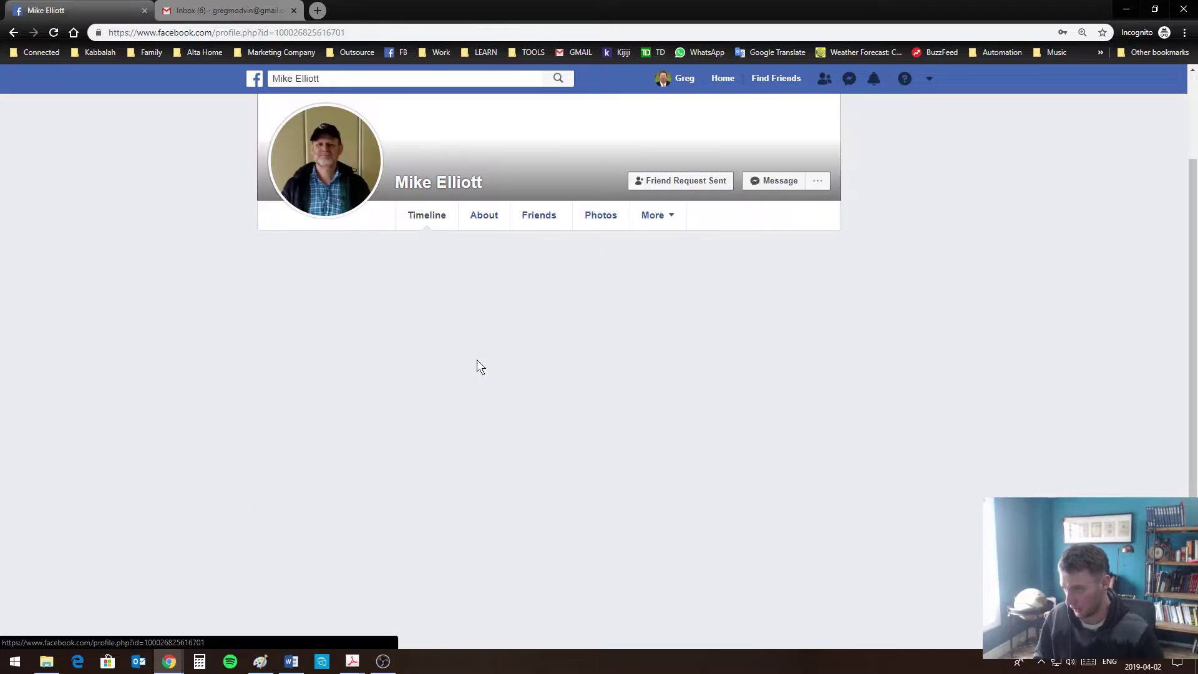
click(355, 188)
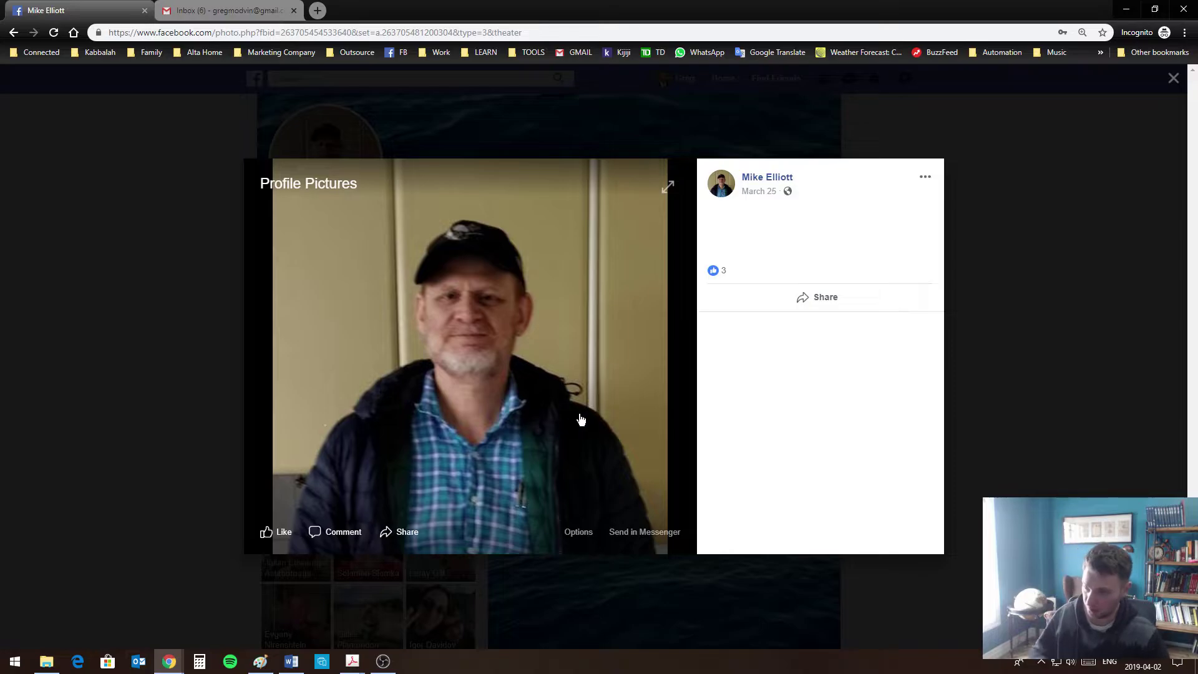
click(1173, 78)
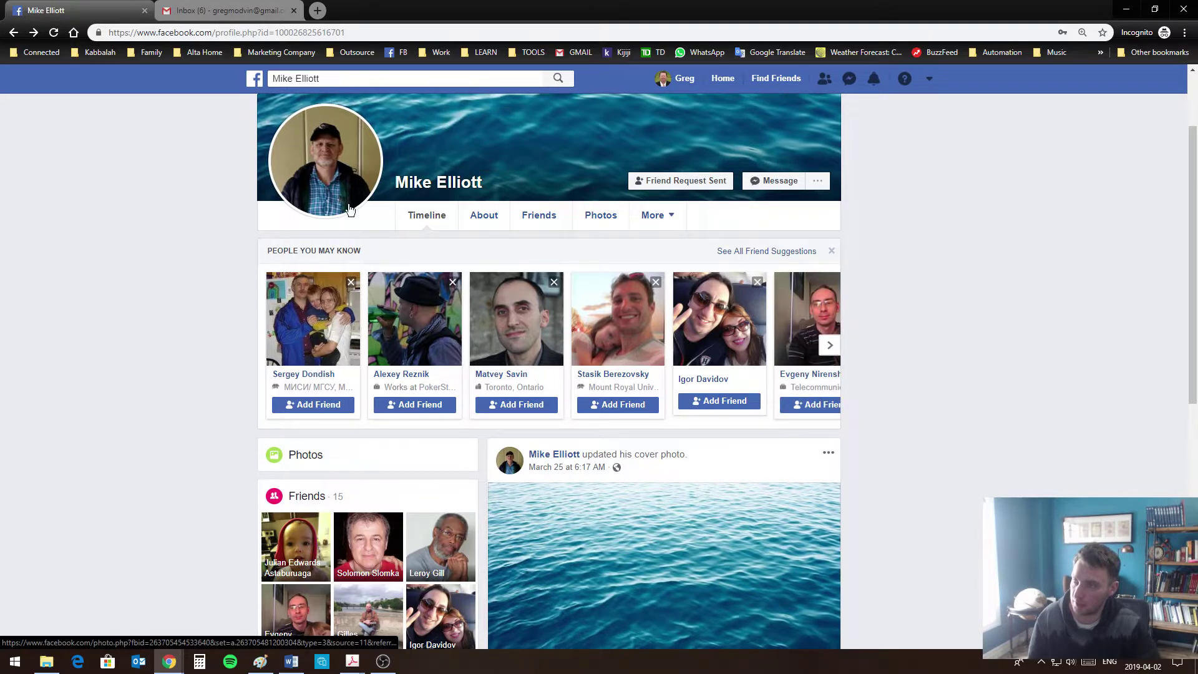
Send friend requests to several People You May Know suggestions, then return to your own profile
click(830, 346)
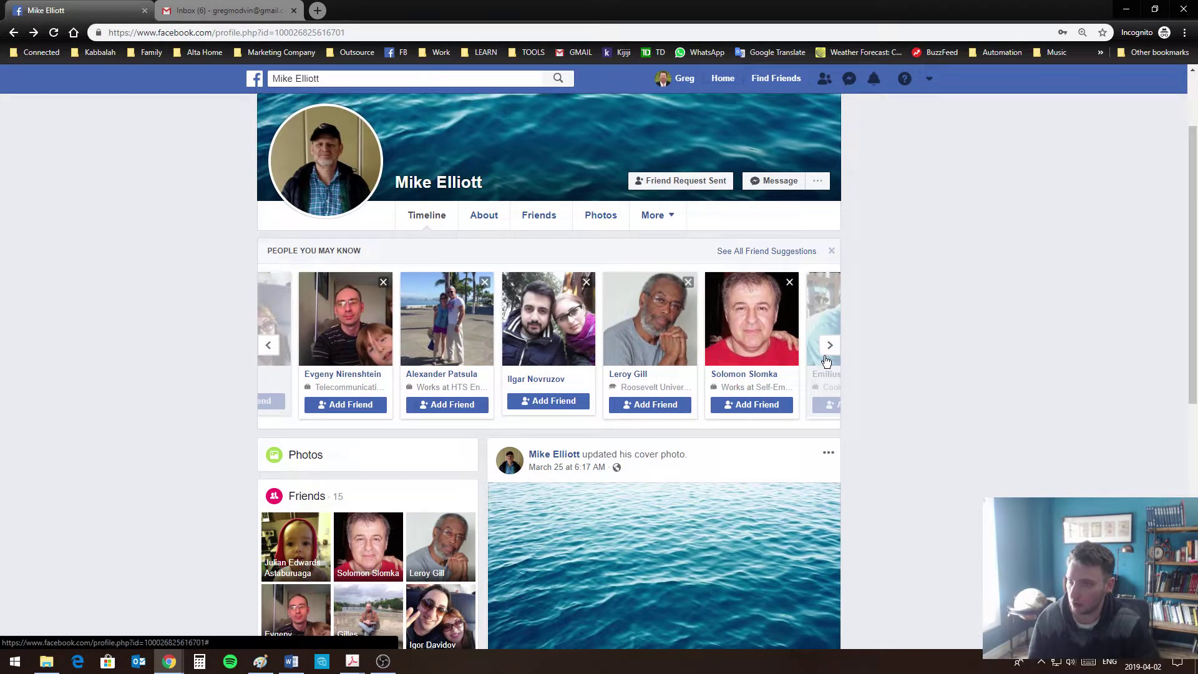
click(374, 404)
click(421, 406)
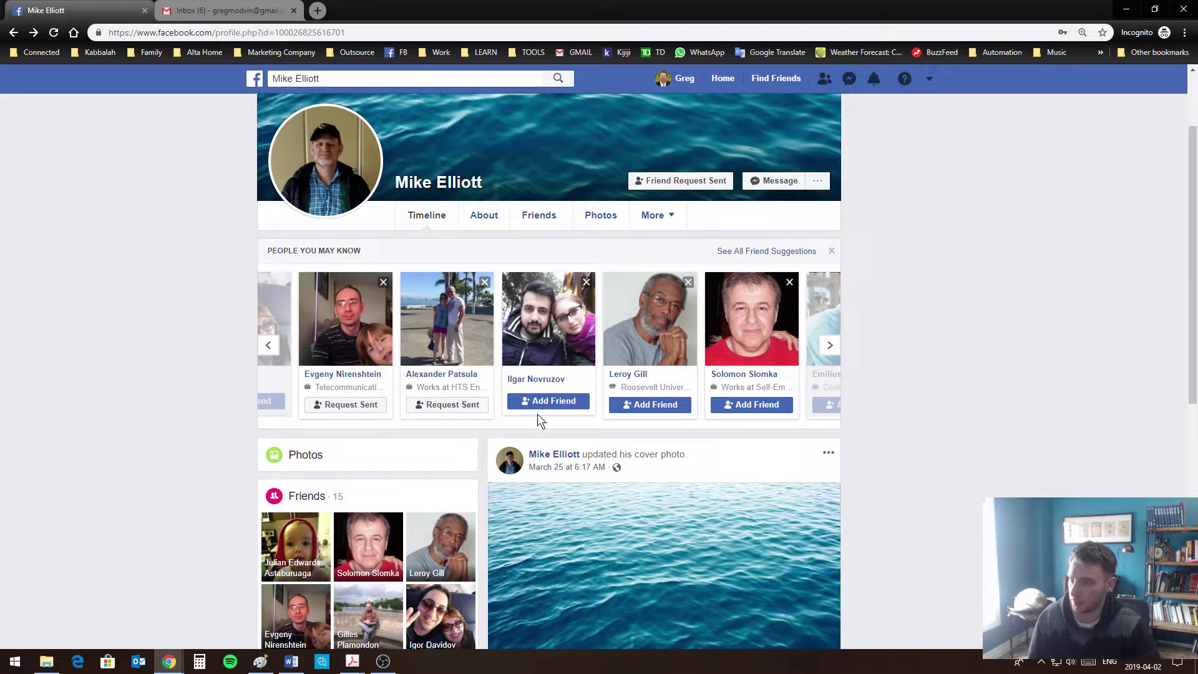
click(549, 402)
click(645, 407)
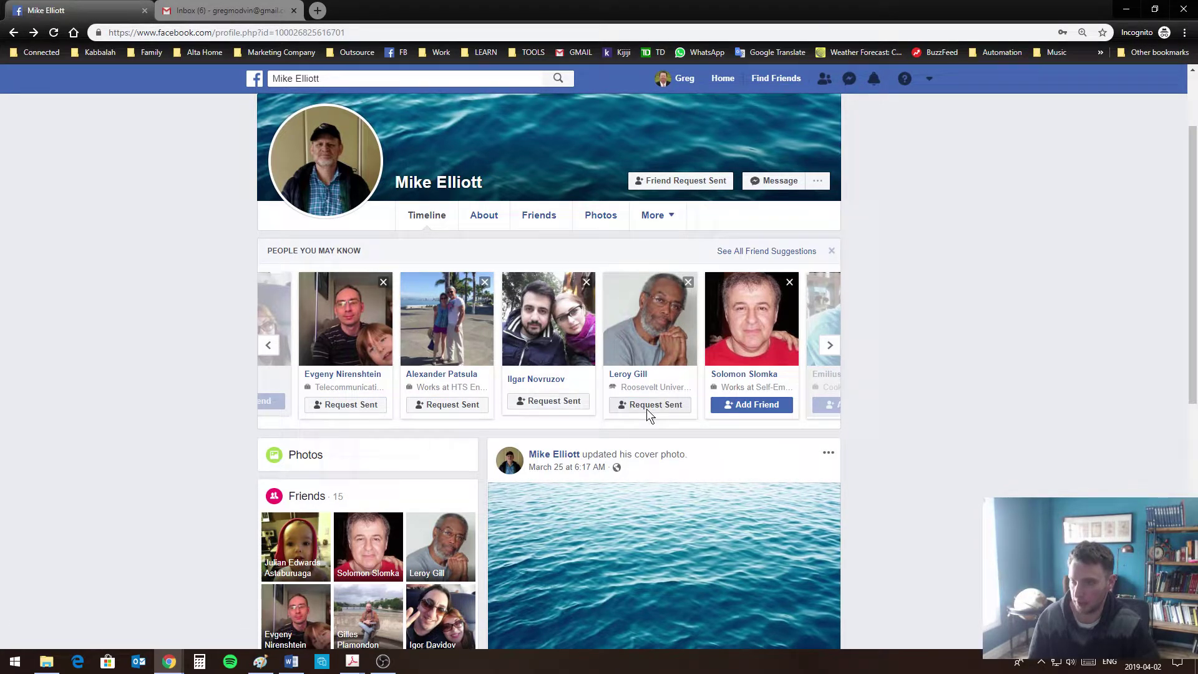
click(758, 409)
click(828, 350)
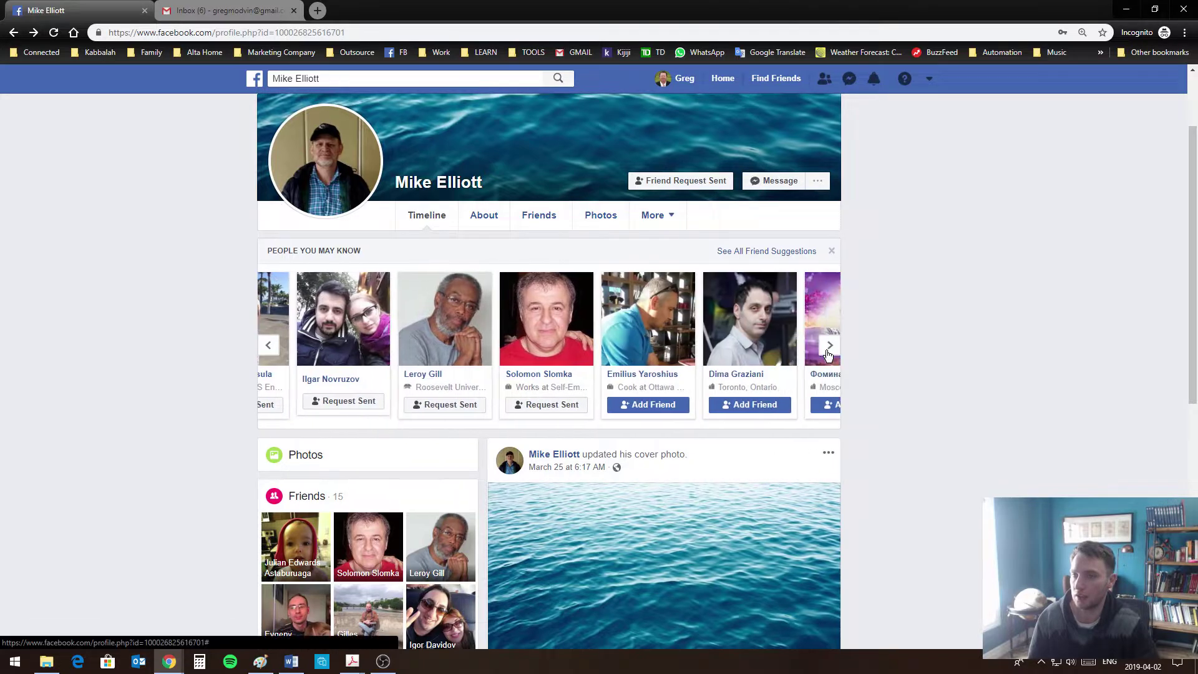
click(827, 353)
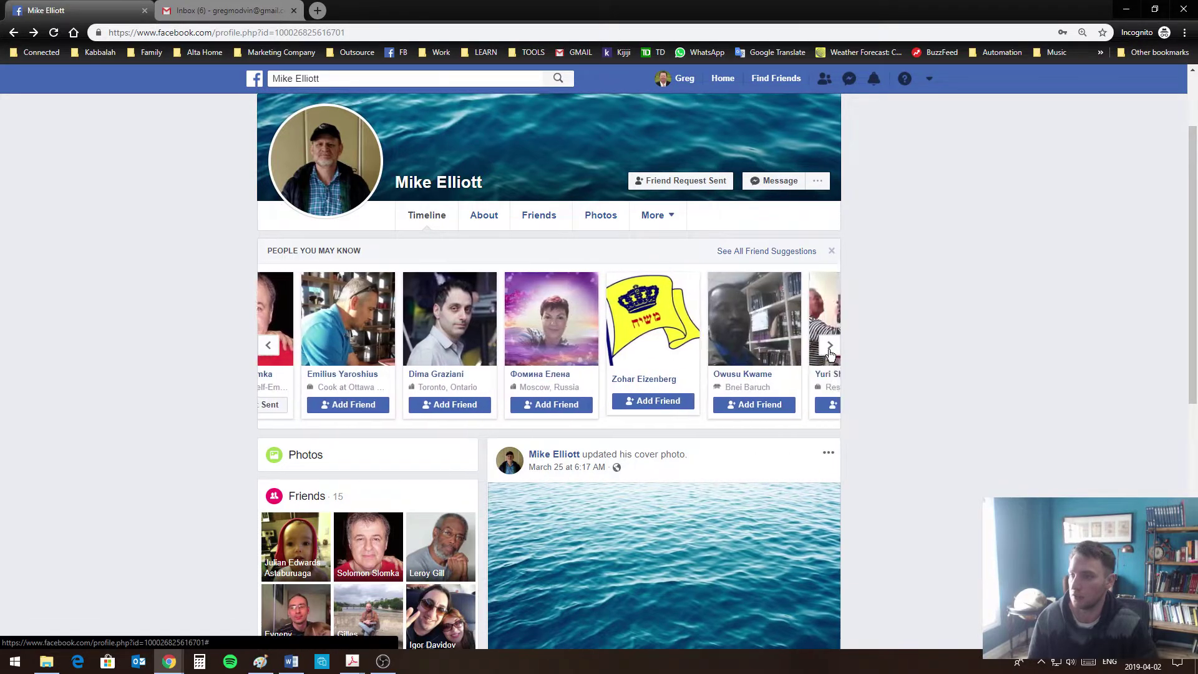
click(367, 406)
click(449, 407)
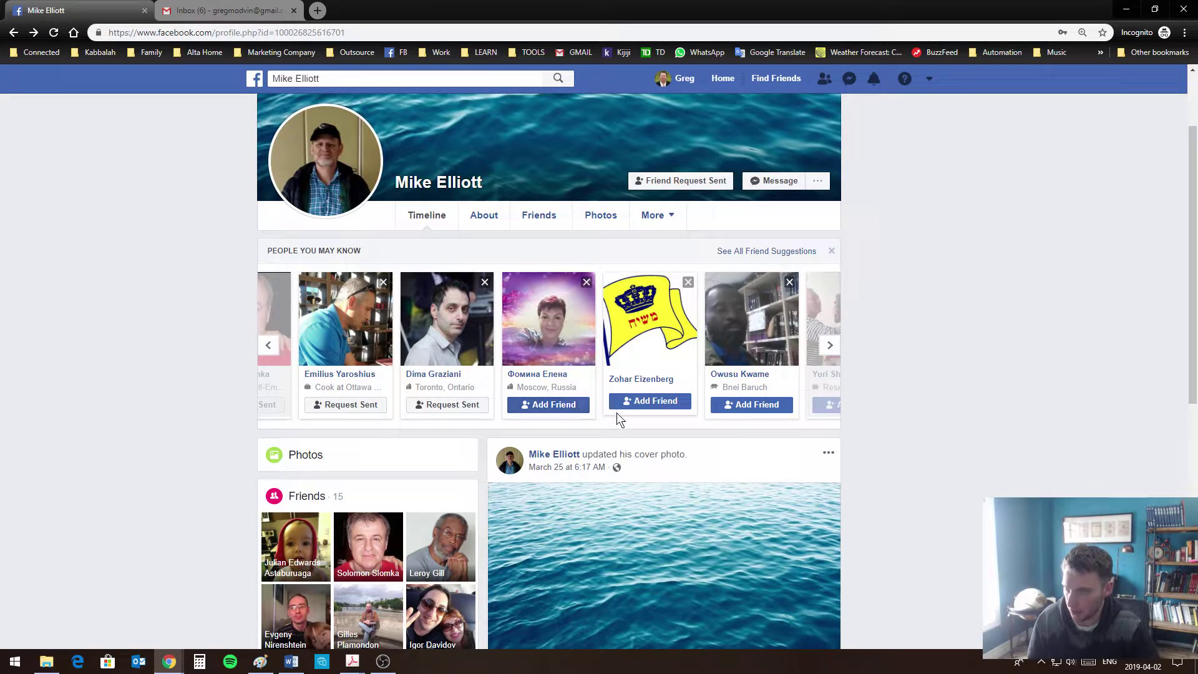
click(830, 346)
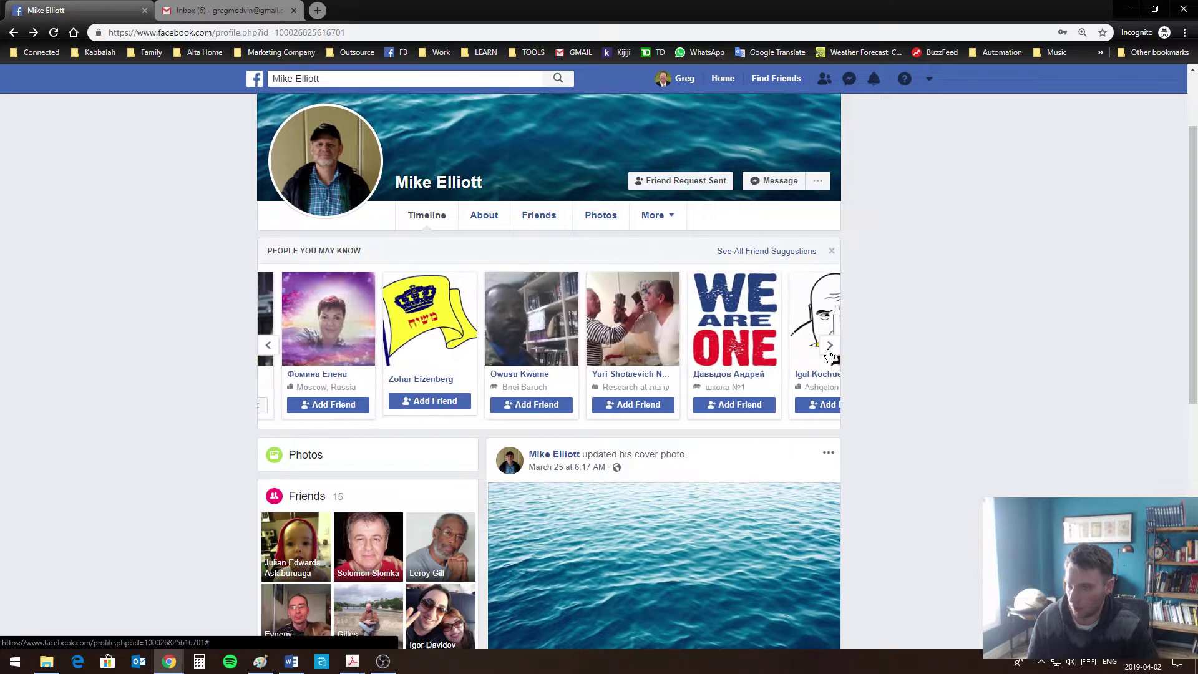
click(829, 346)
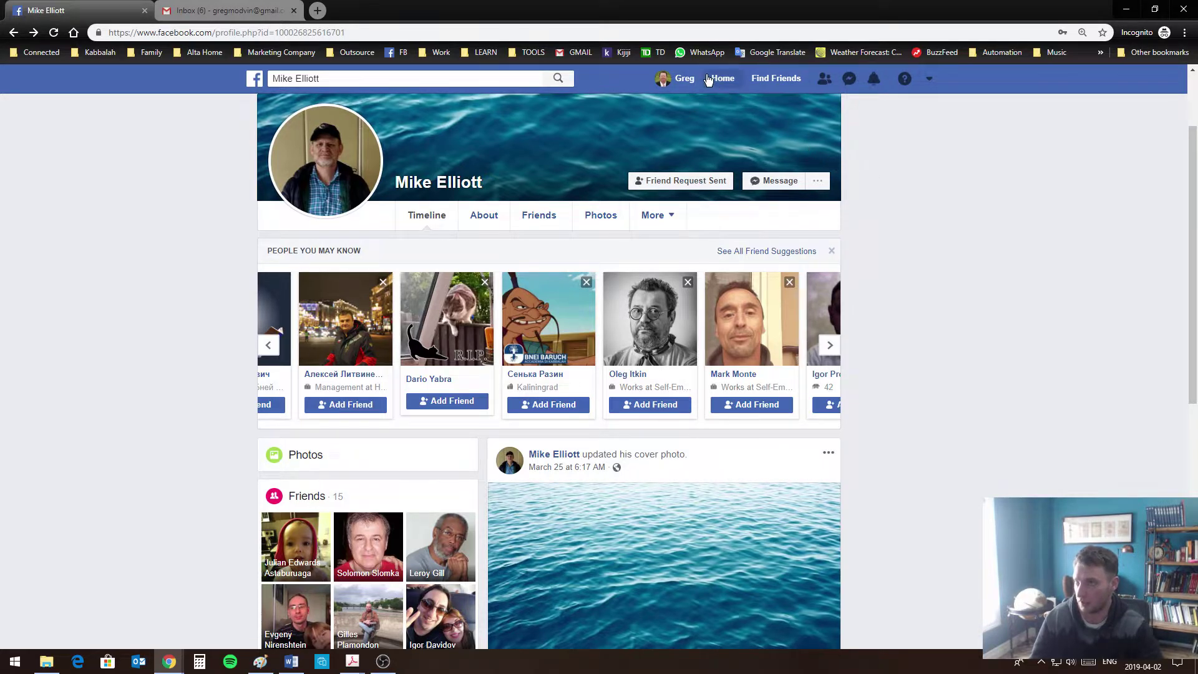
click(683, 79)
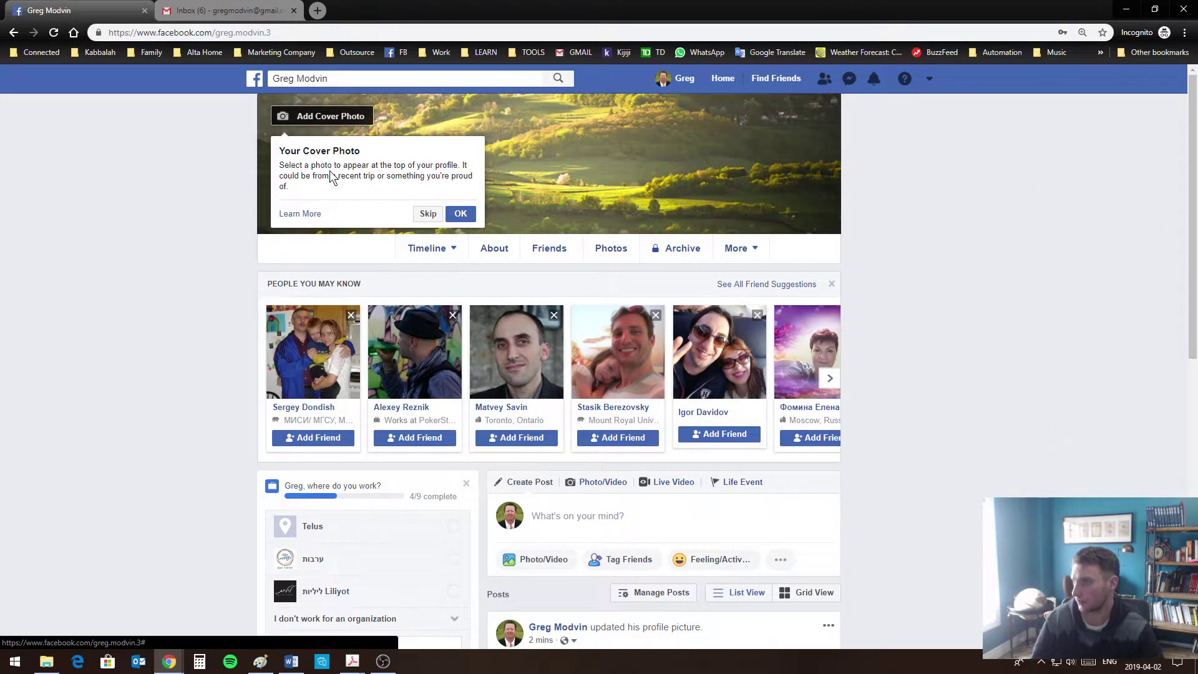
Browse already uploaded photos for a cover photo and close without choosing one
click(358, 122)
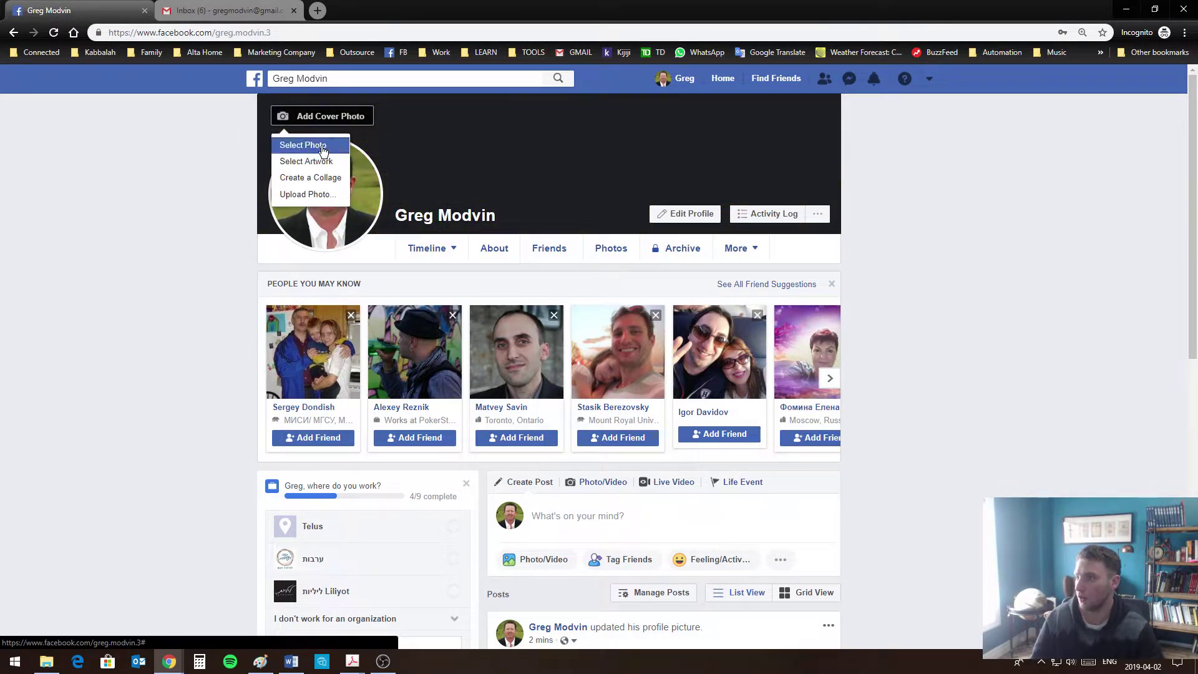
click(322, 146)
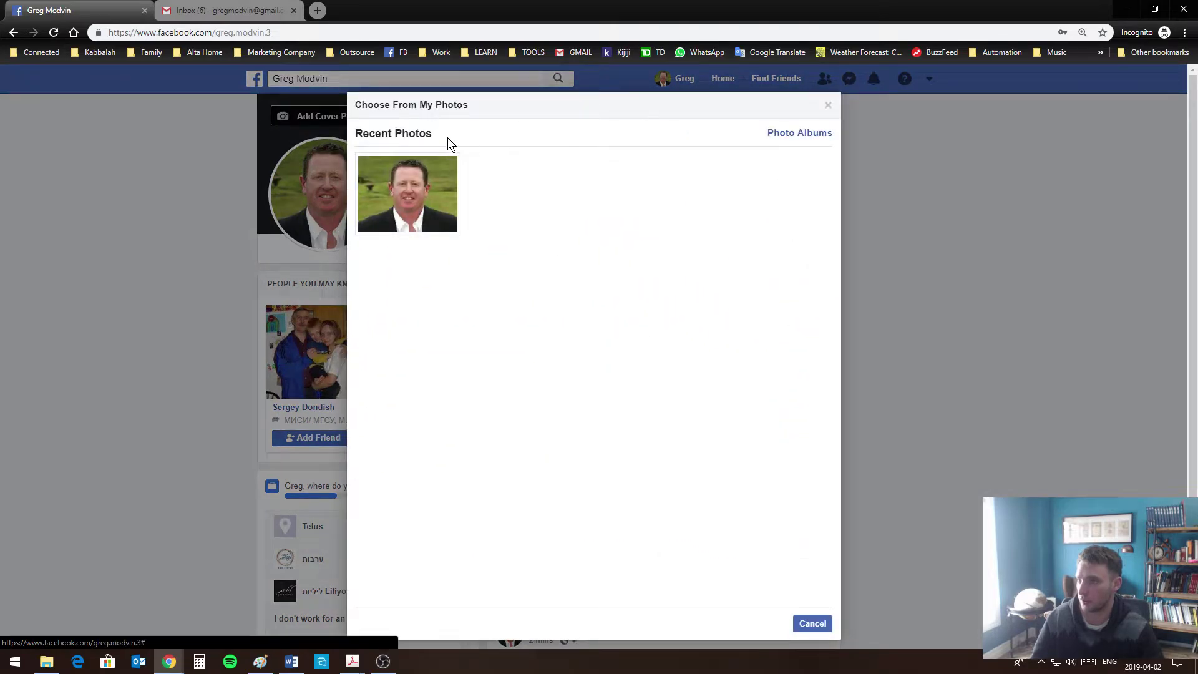
click(808, 623)
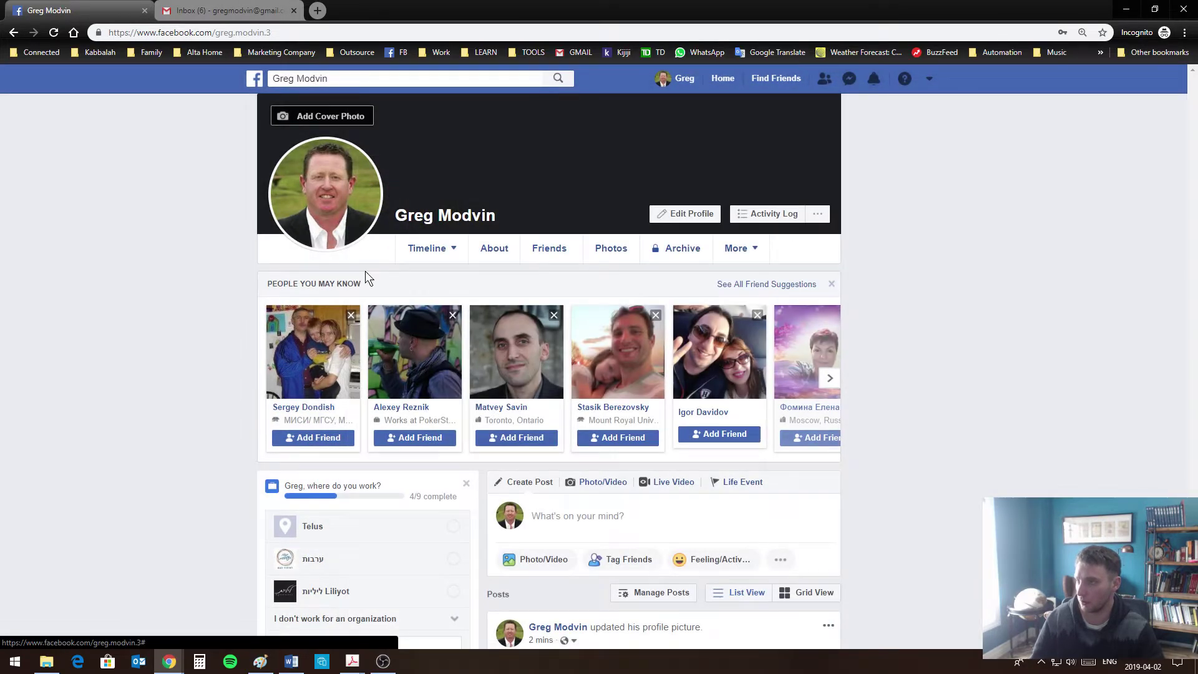
Look through computer files for a cover photo, cancel, and open a new browser tab
click(348, 123)
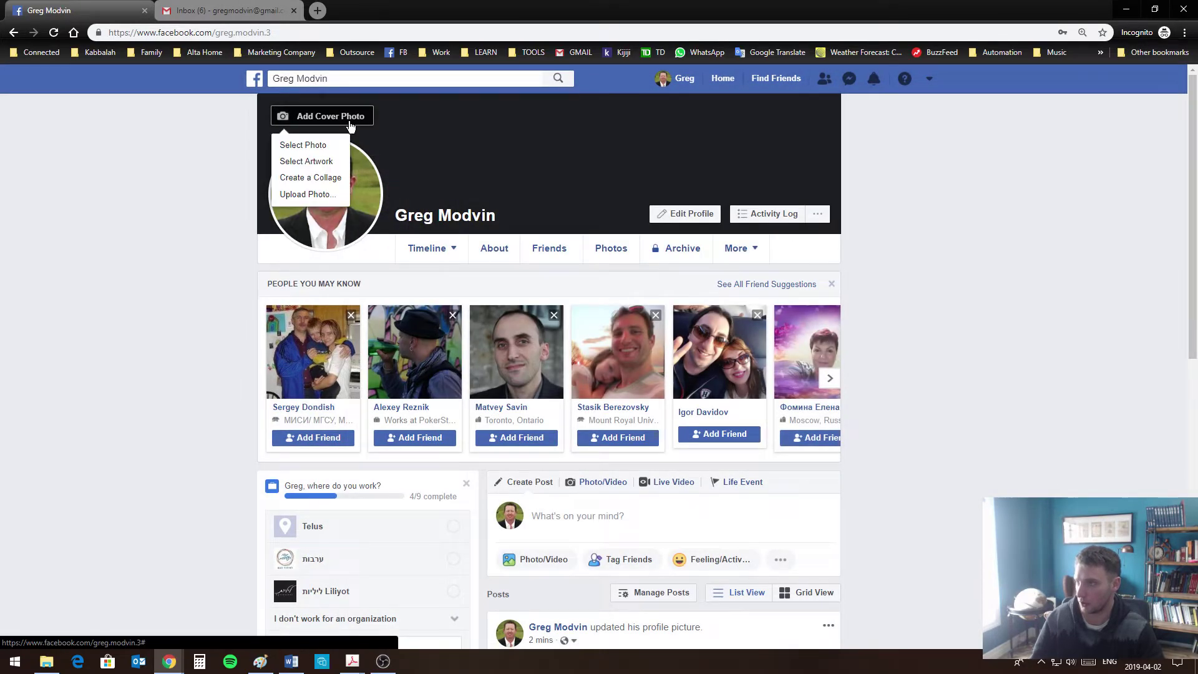
click(322, 194)
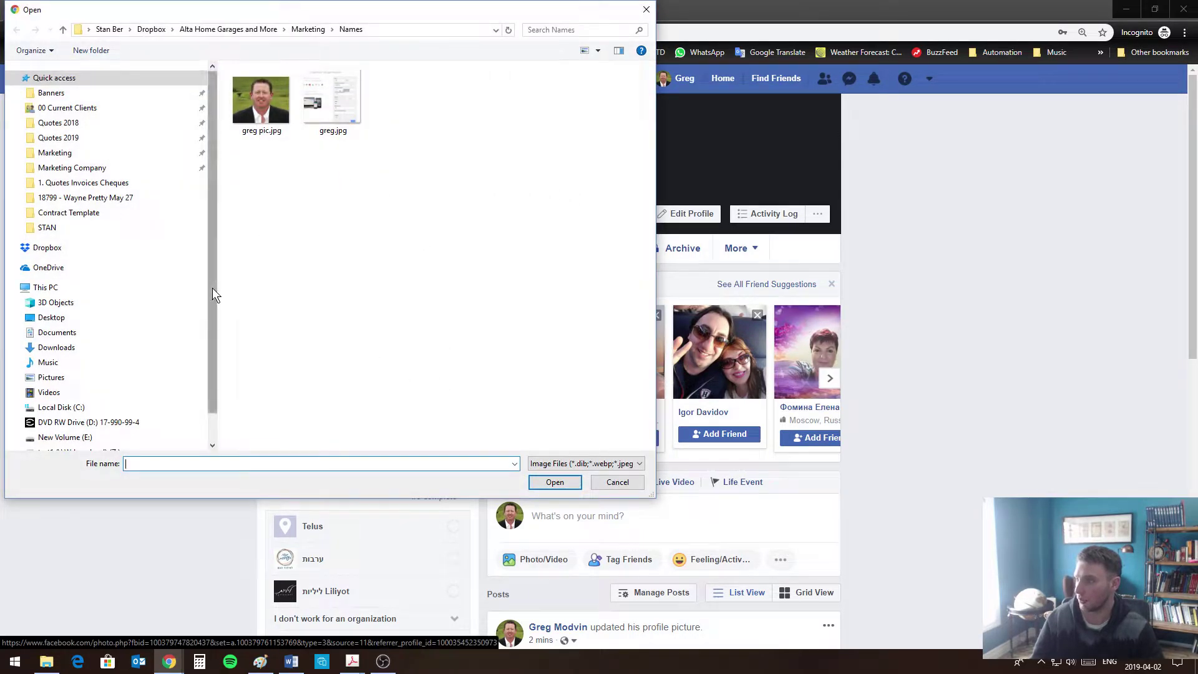
scroll(212, 287, down, 1)
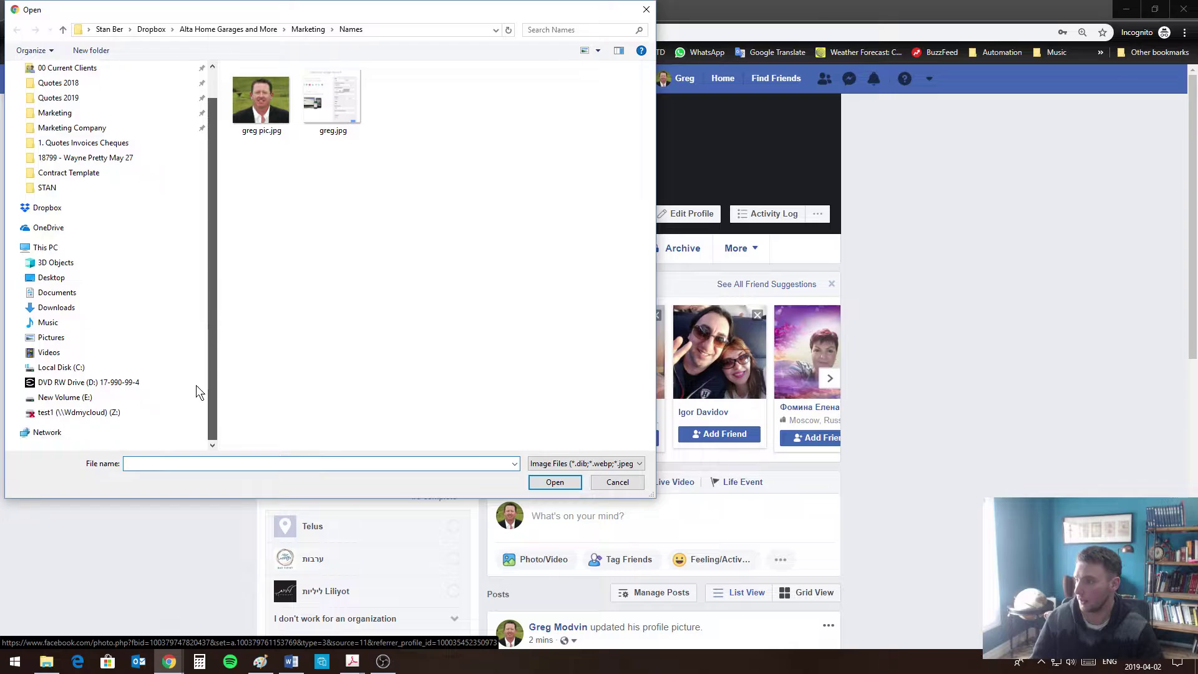
click(612, 483)
click(318, 11)
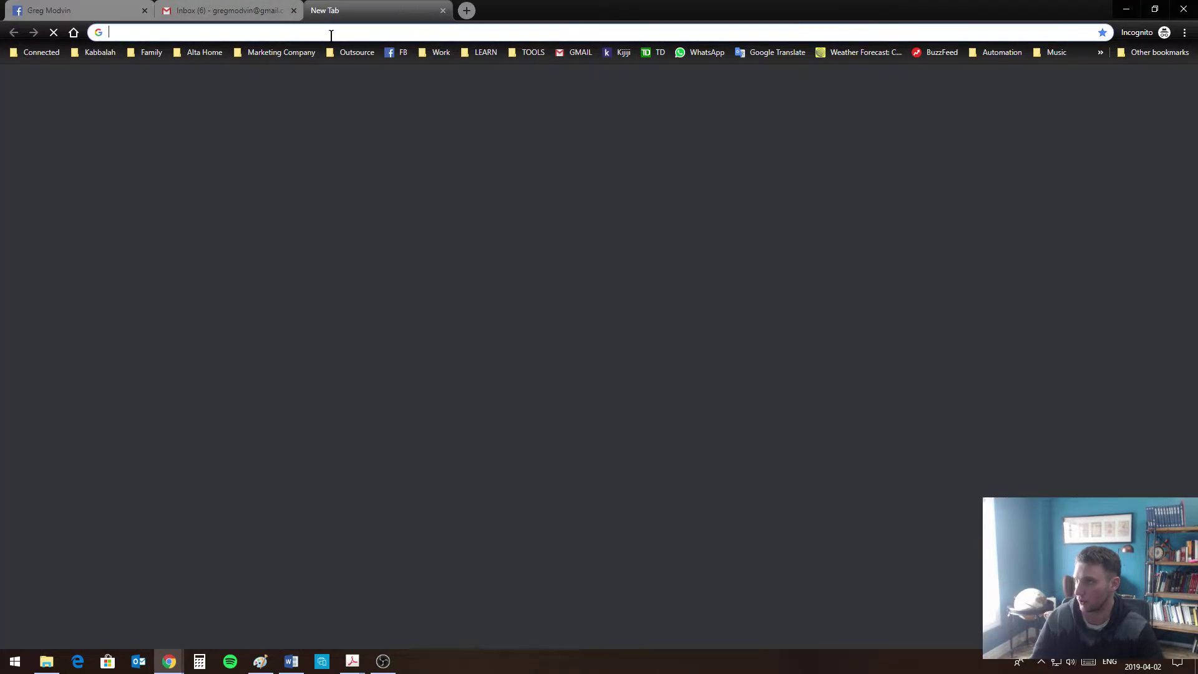
Search Google for 'nature flock' and show only the image results
text(nature)
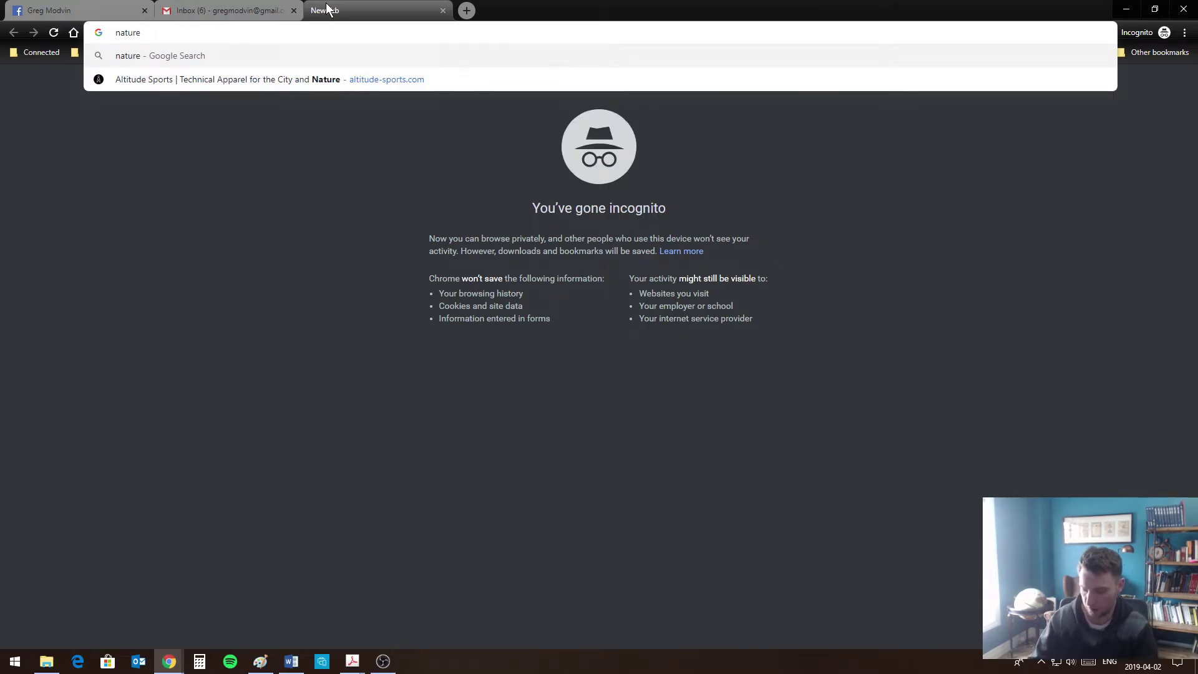
text( flock)
key(Return)
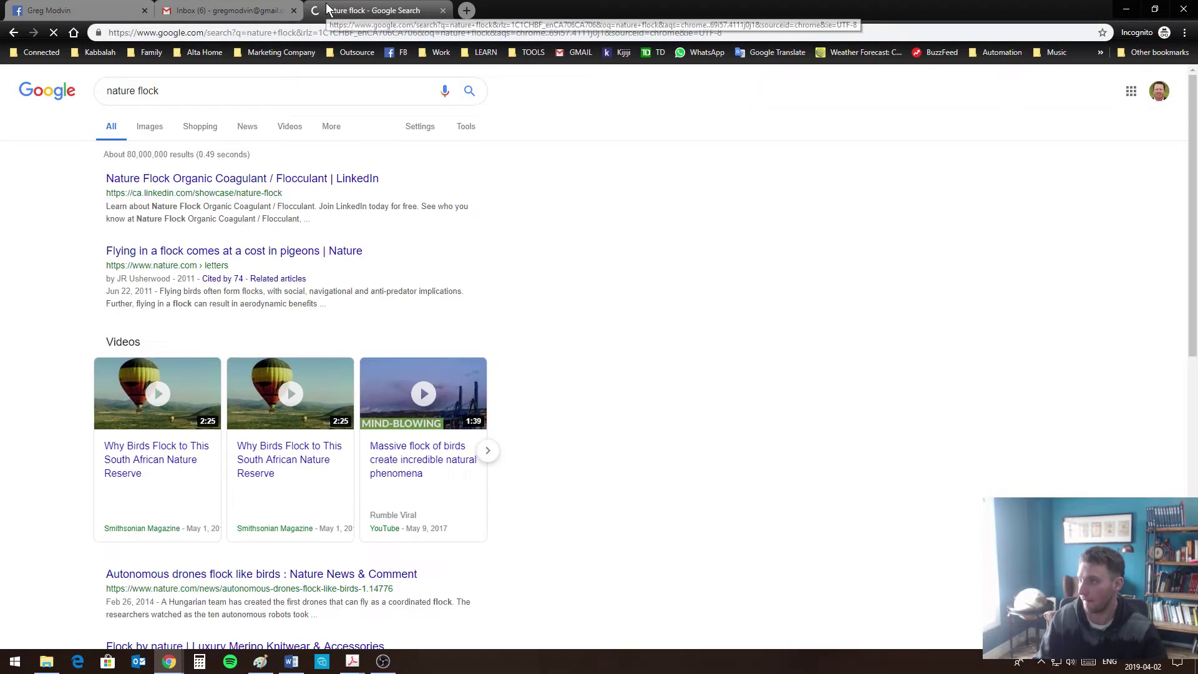
click(148, 128)
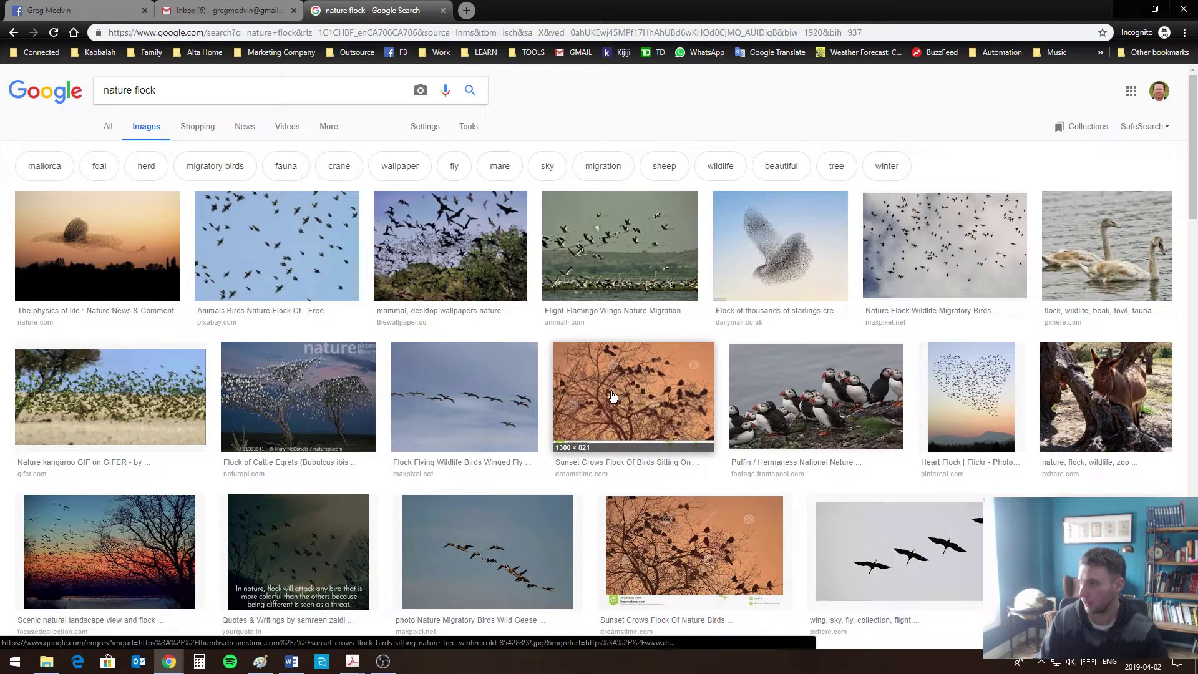
Preview several flock images (starlings, heart shape, bats, migratory birds), then return to the Facebook tab
click(809, 236)
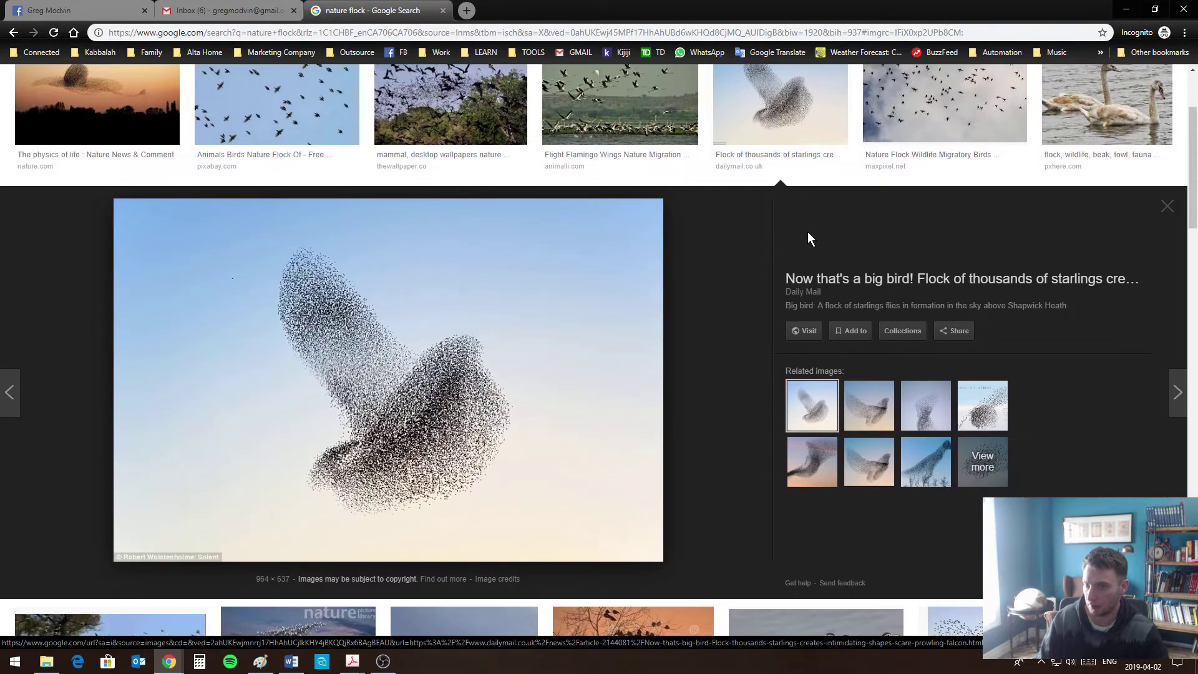
scroll(1009, 424, down, 2)
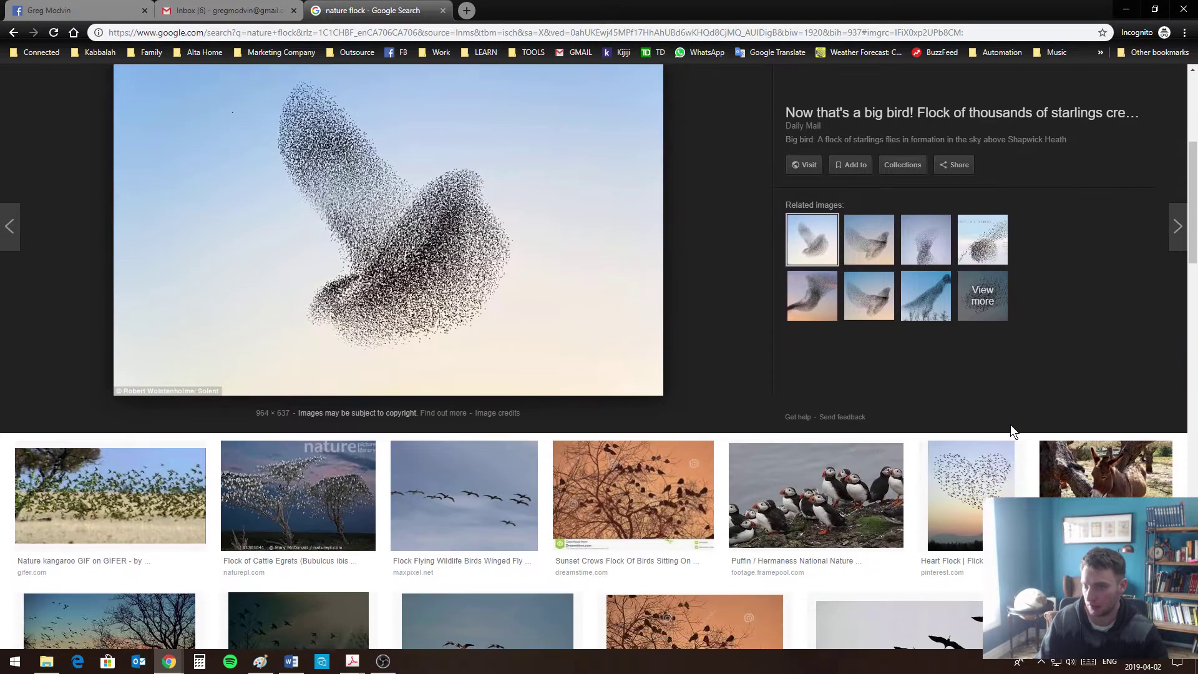
click(1005, 474)
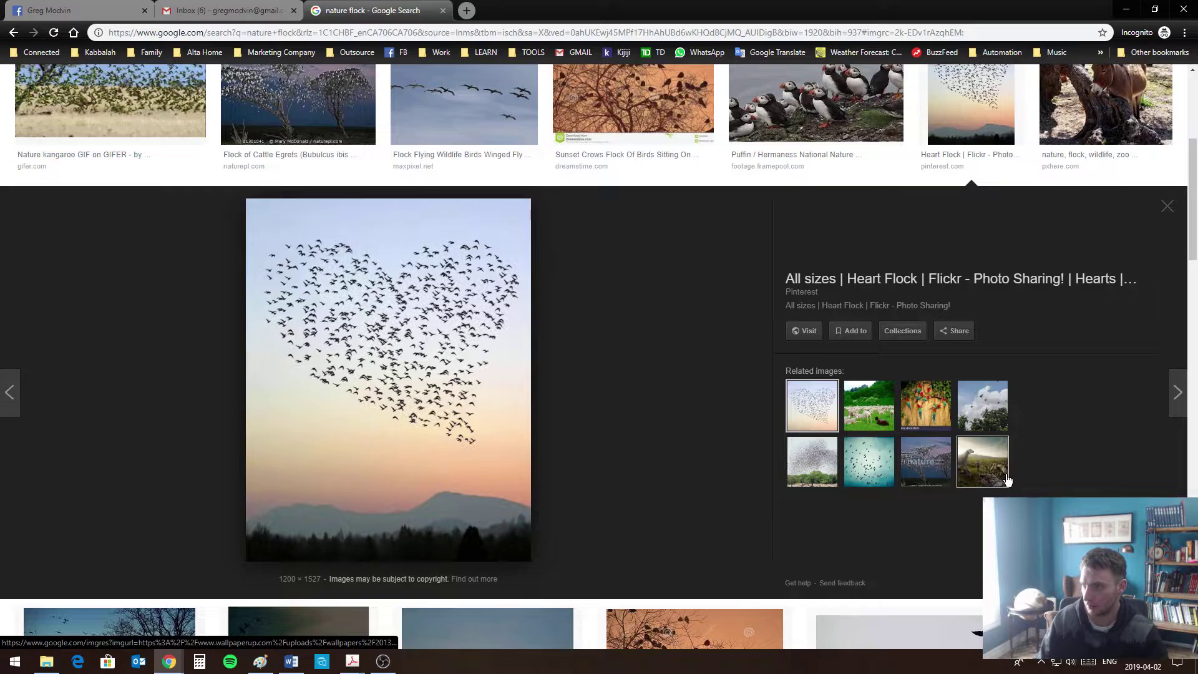
scroll(945, 466, up, 5)
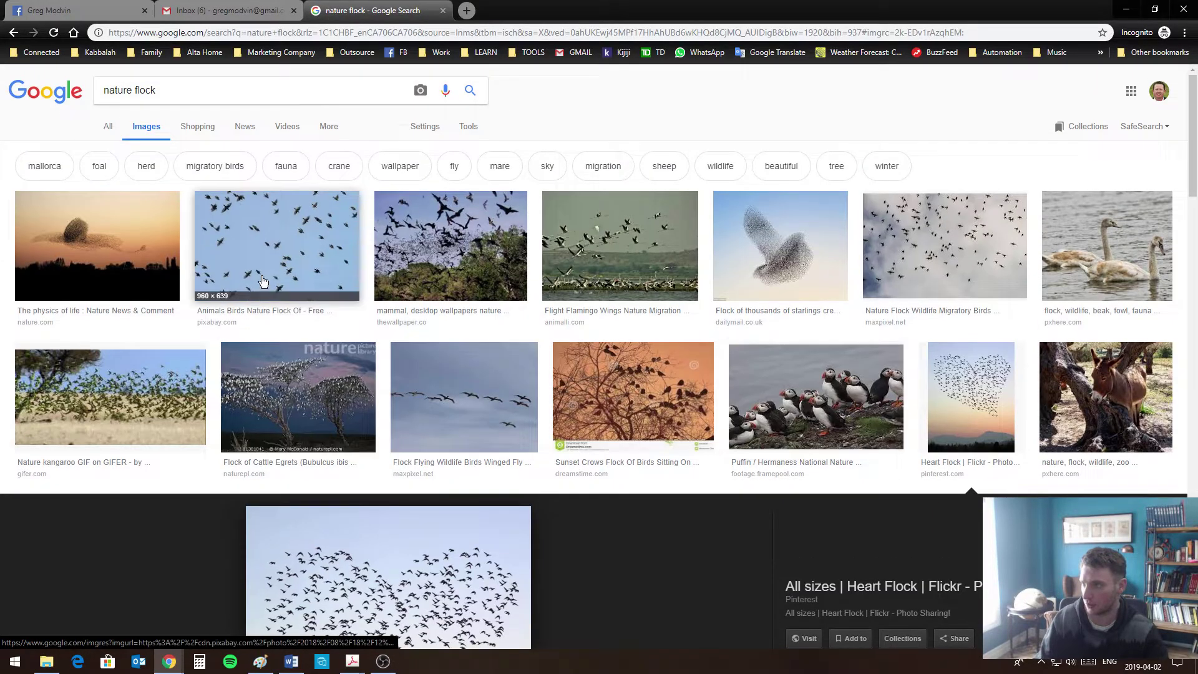
click(275, 249)
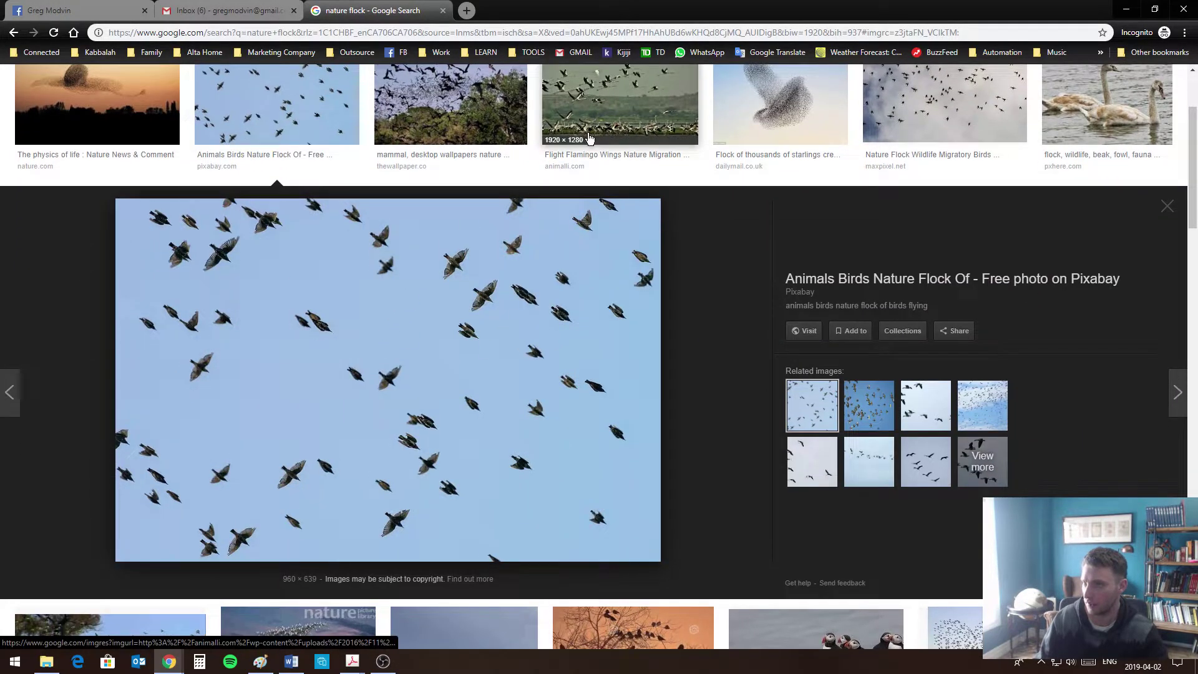
click(451, 112)
right_click(446, 314)
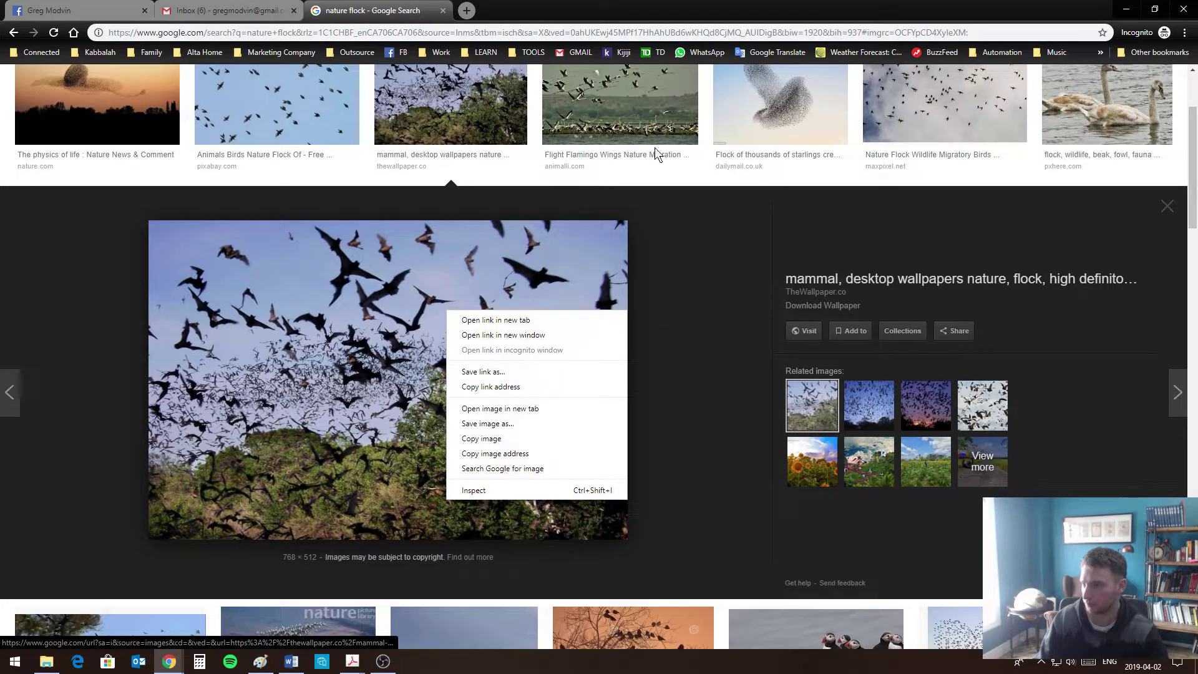
click(783, 106)
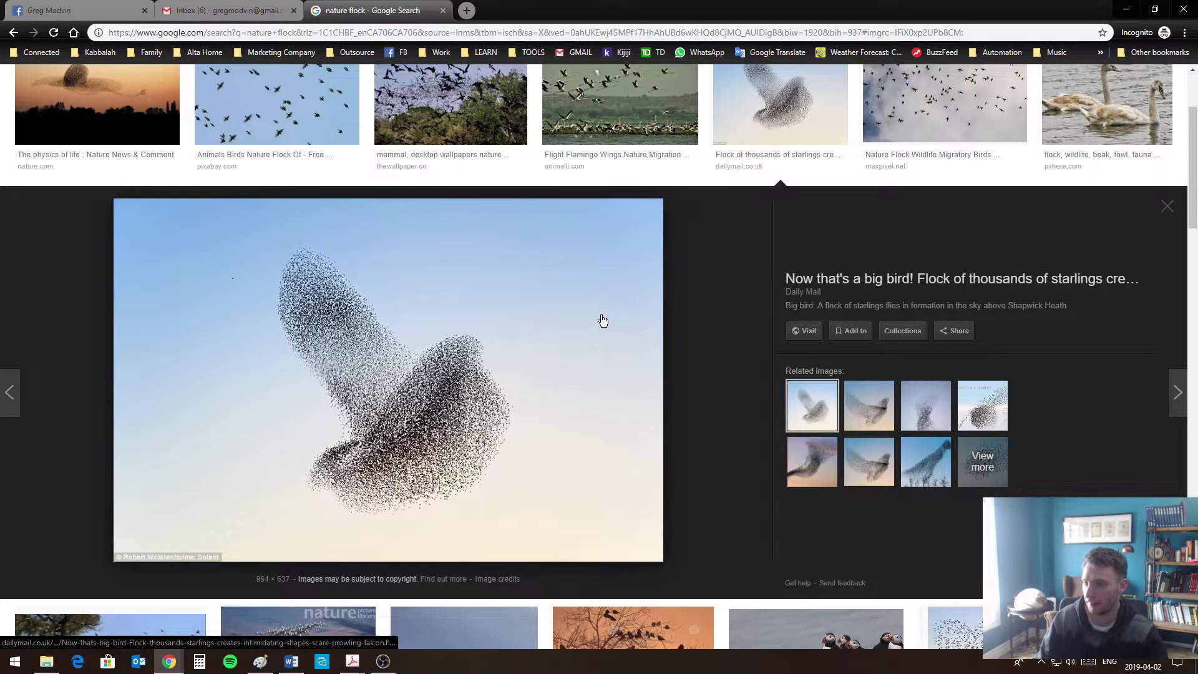
scroll(944, 124, up, 3)
click(944, 244)
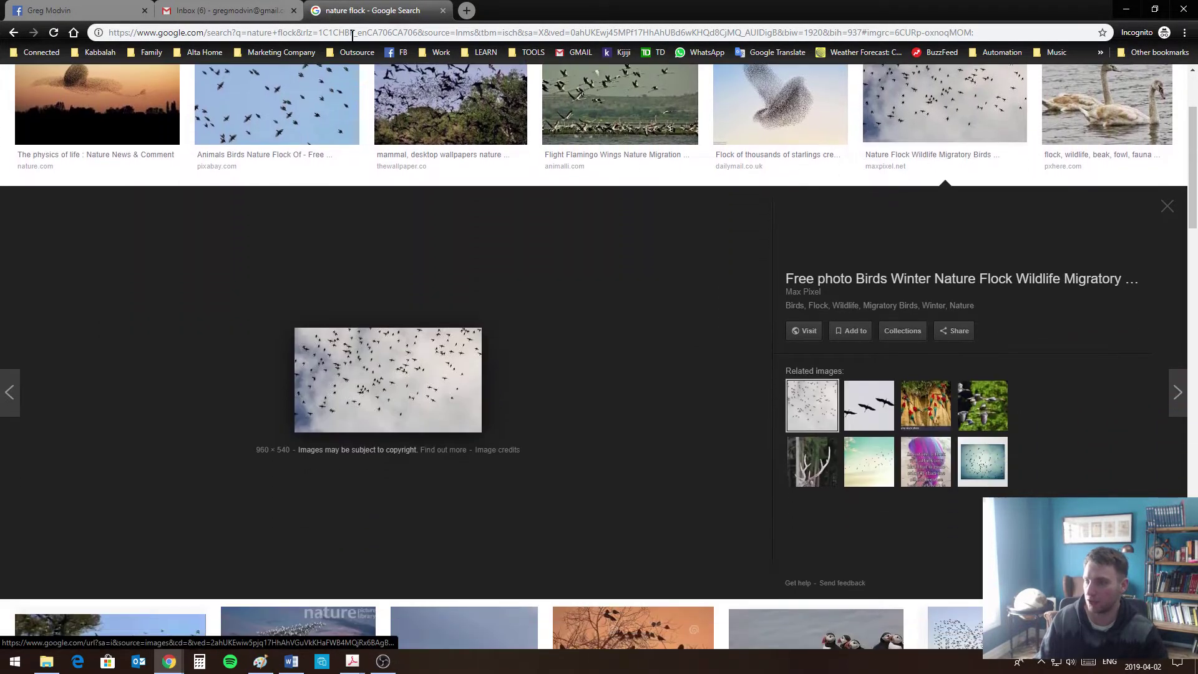
click(81, 10)
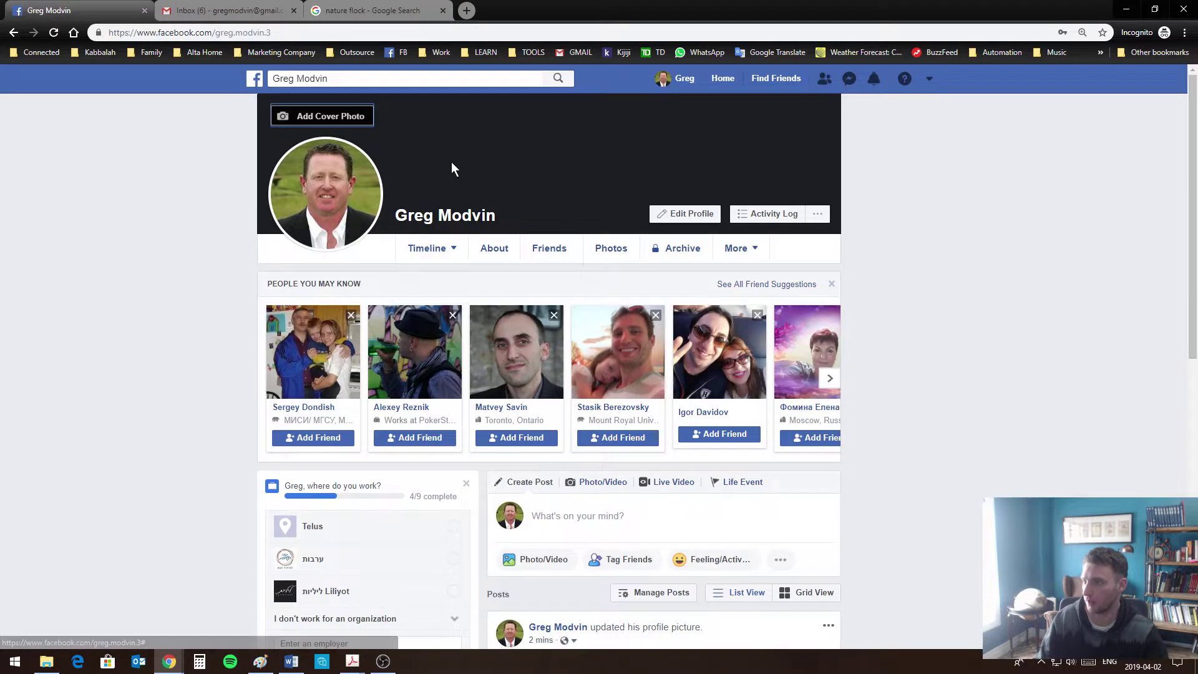
Choose the snowy mountain artwork as the cover photo, reposition it slightly, and save
click(344, 119)
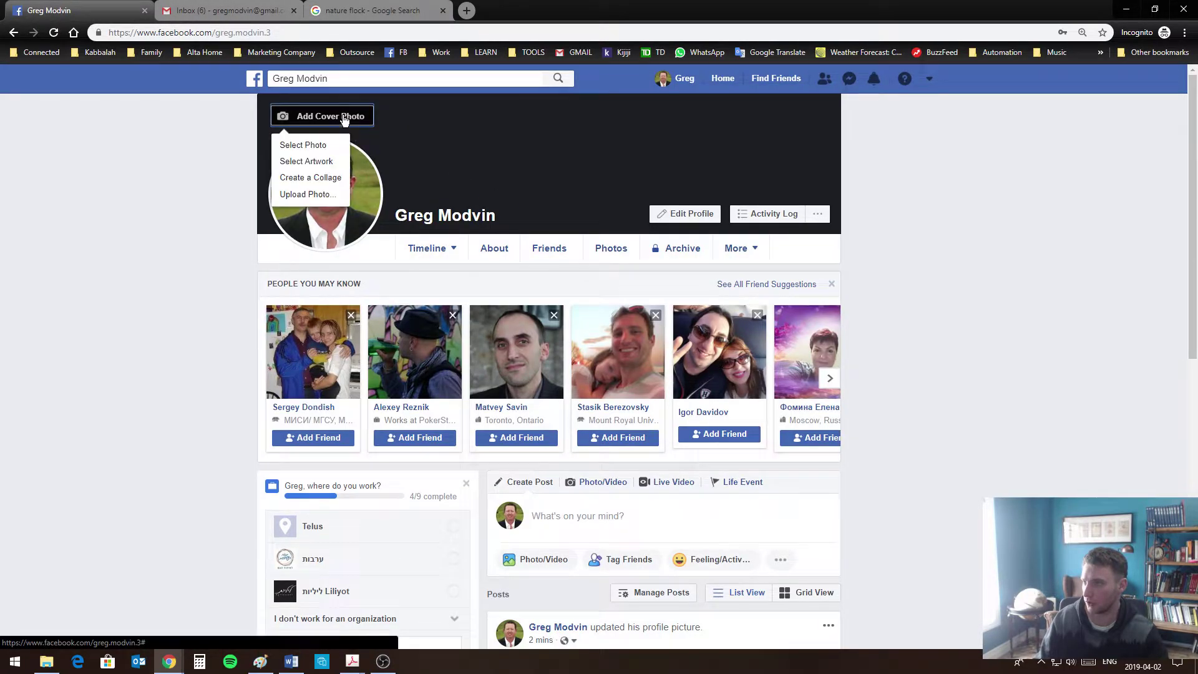
click(321, 162)
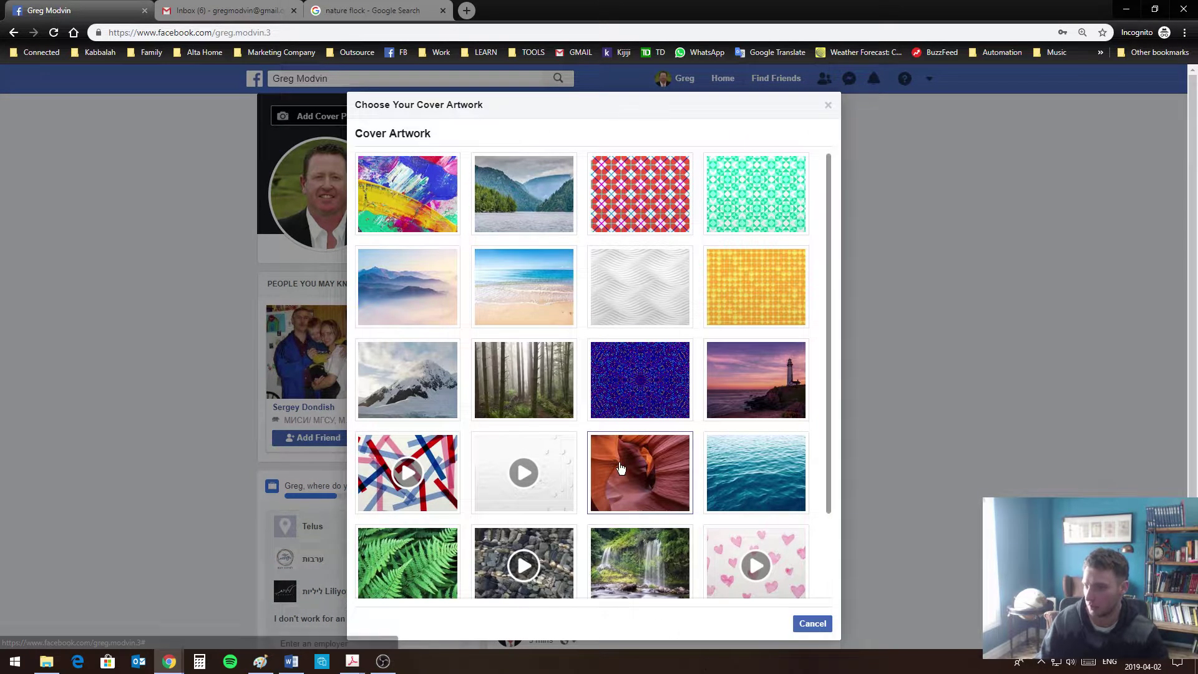
scroll(620, 468, down, 2)
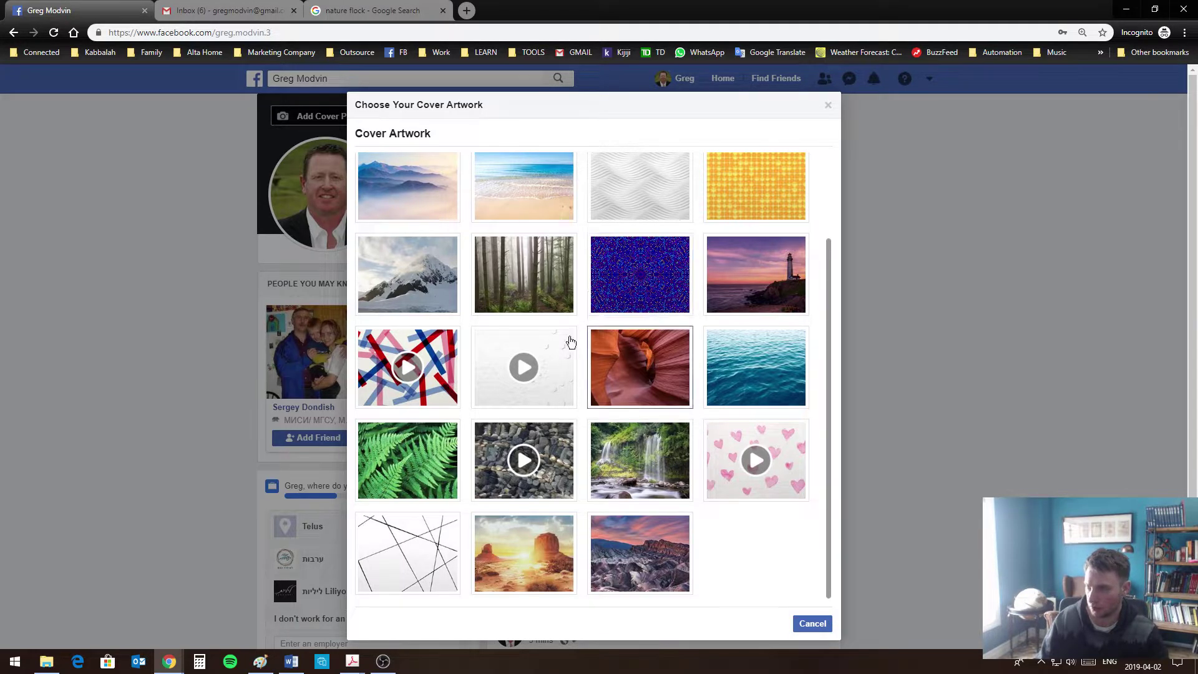
click(444, 295)
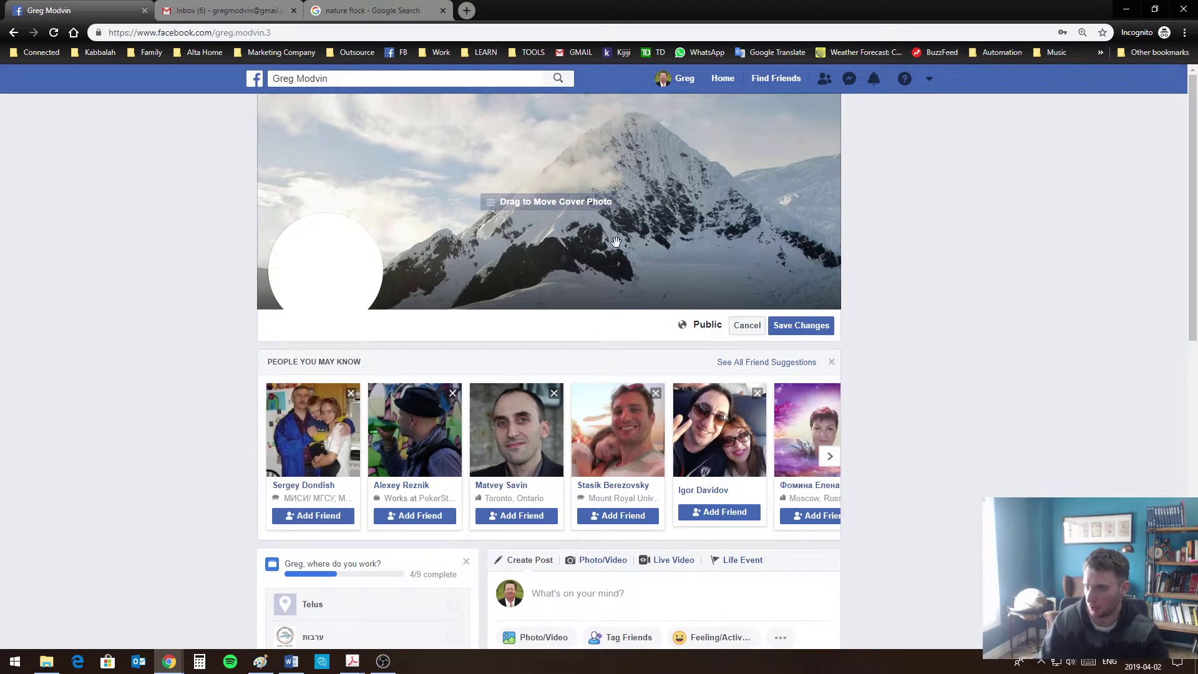
mouse_move(633, 189)
mouse_down()
mouse_move(622, 267)
mouse_move(655, 187)
mouse_up()
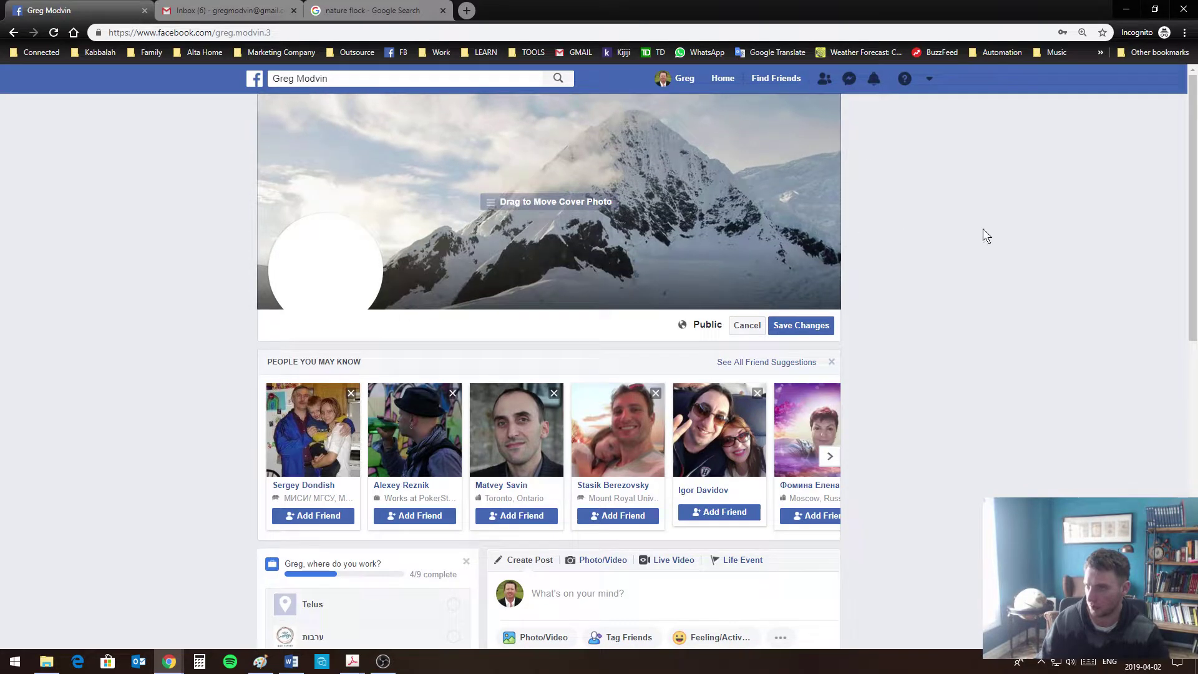
click(802, 335)
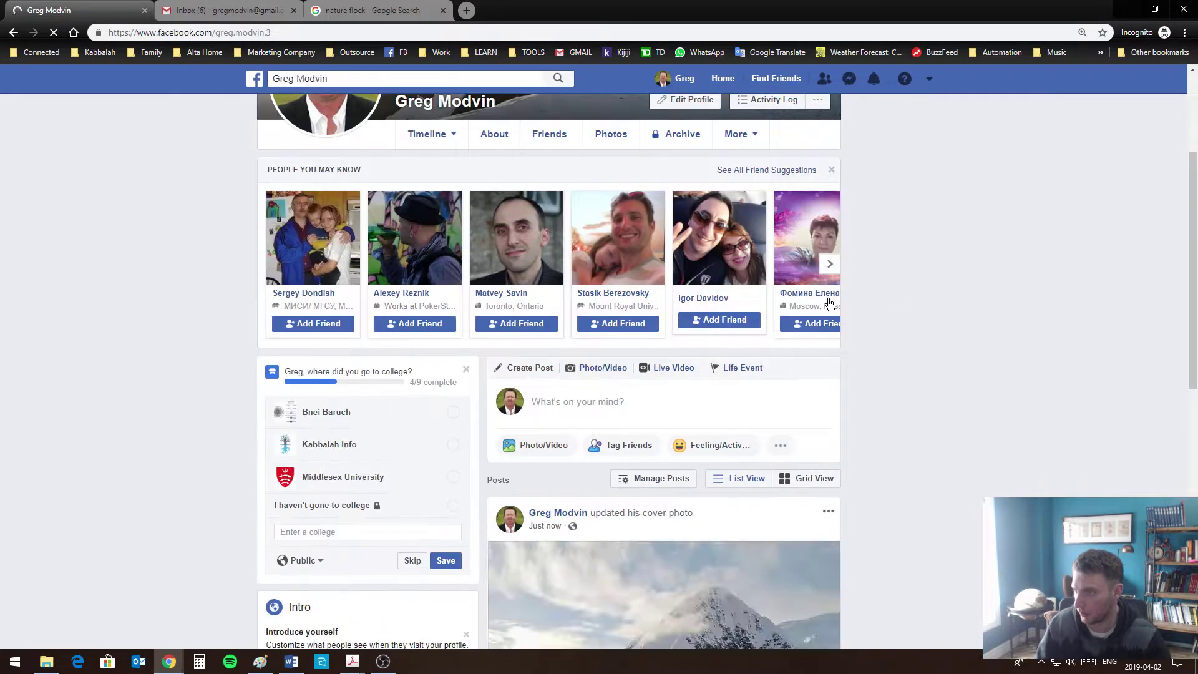
scroll(860, 360, down, 6)
scroll(860, 360, up, 7)
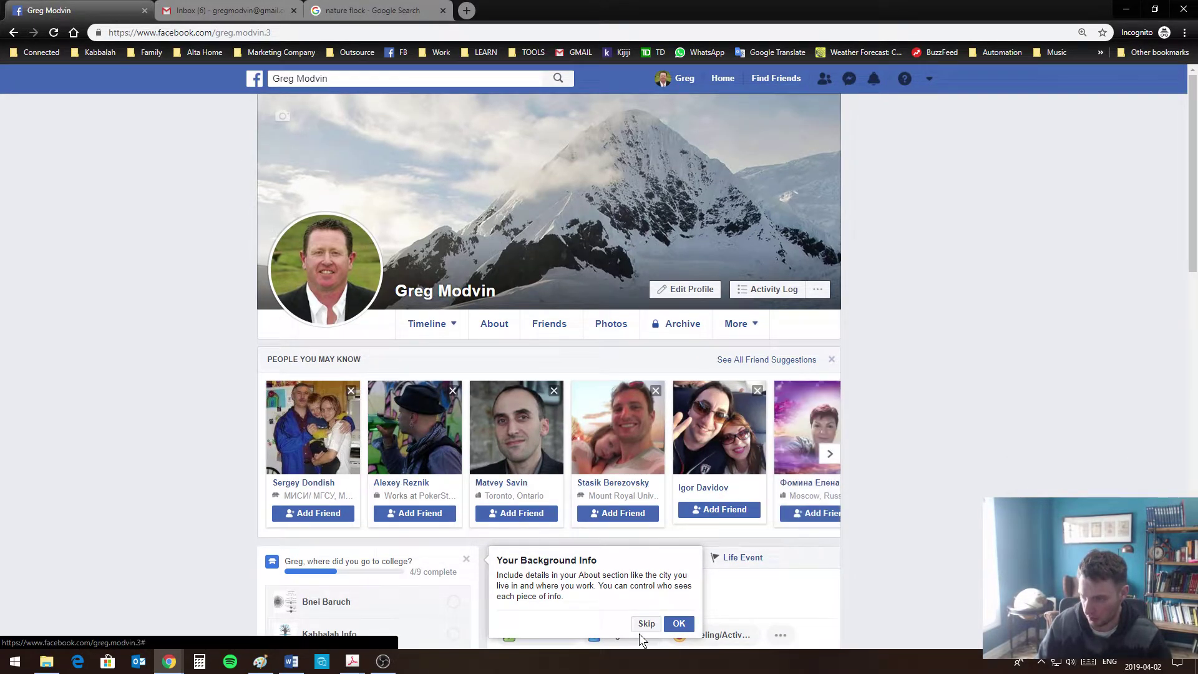
Dismiss the Your Background Info tip and click into the college field
scroll(822, 530, down, 3)
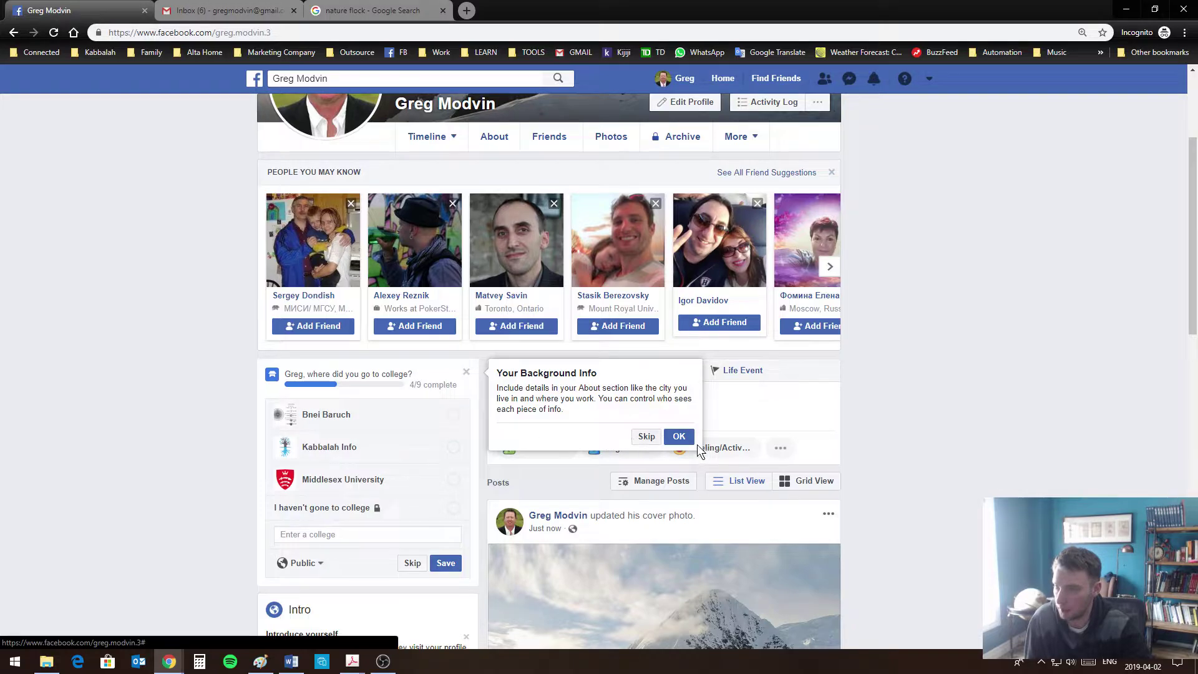
click(680, 437)
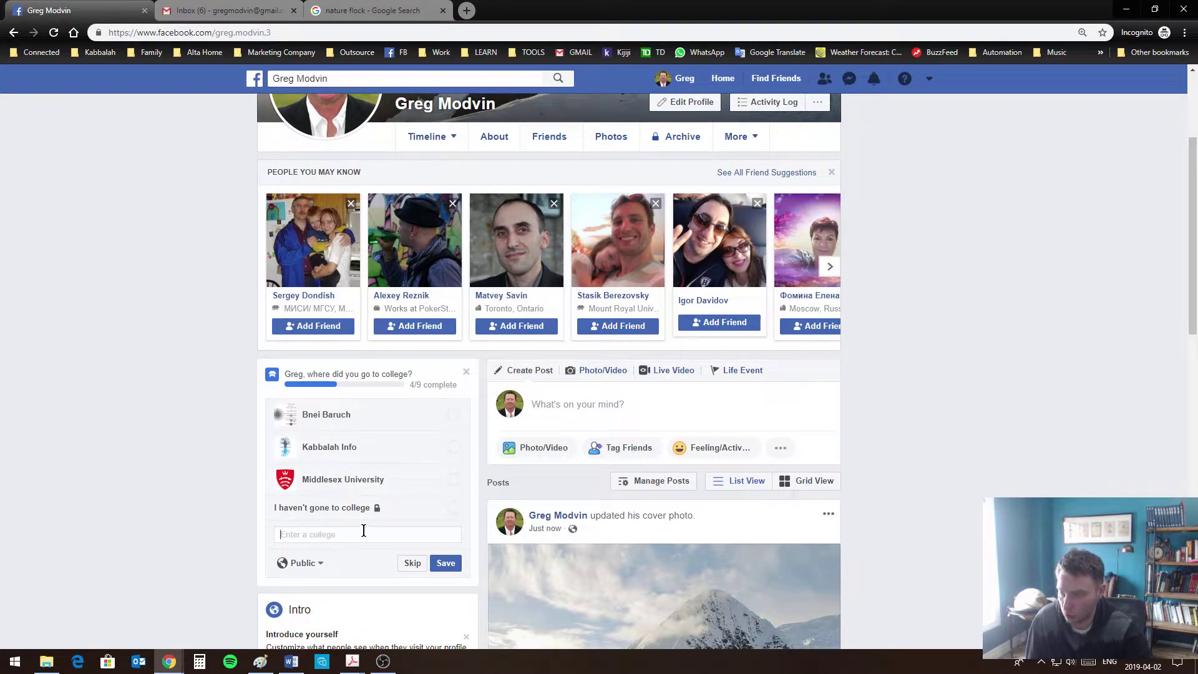
scroll(363, 530, down, 2)
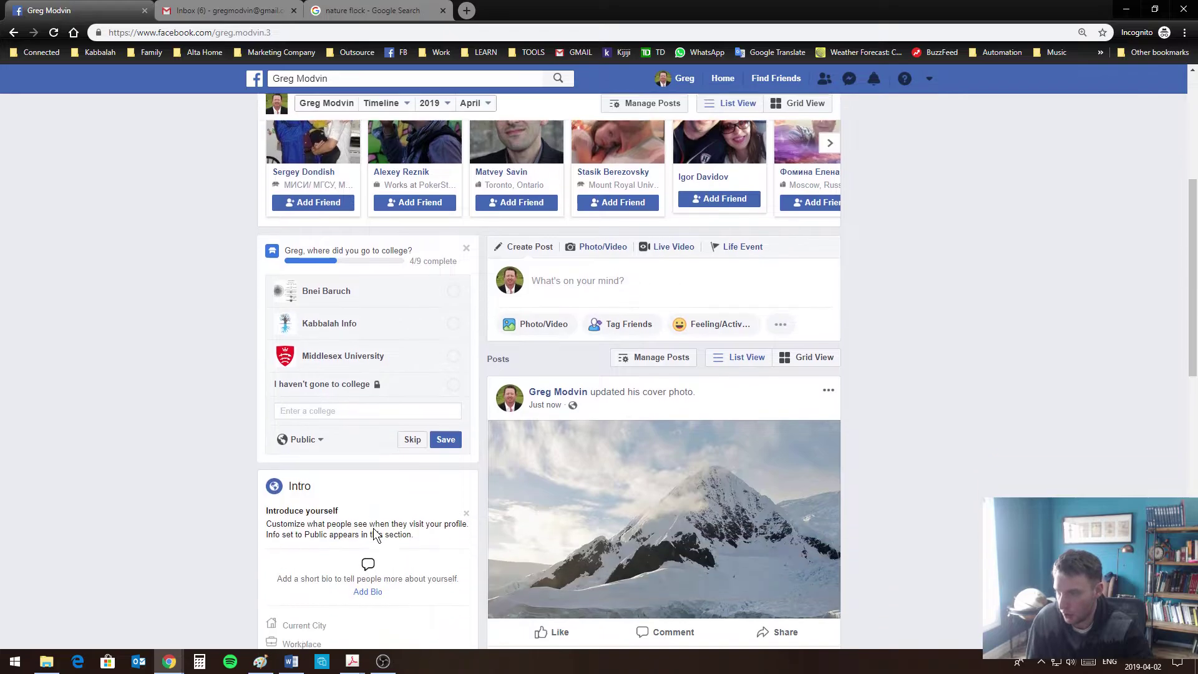
click(324, 407)
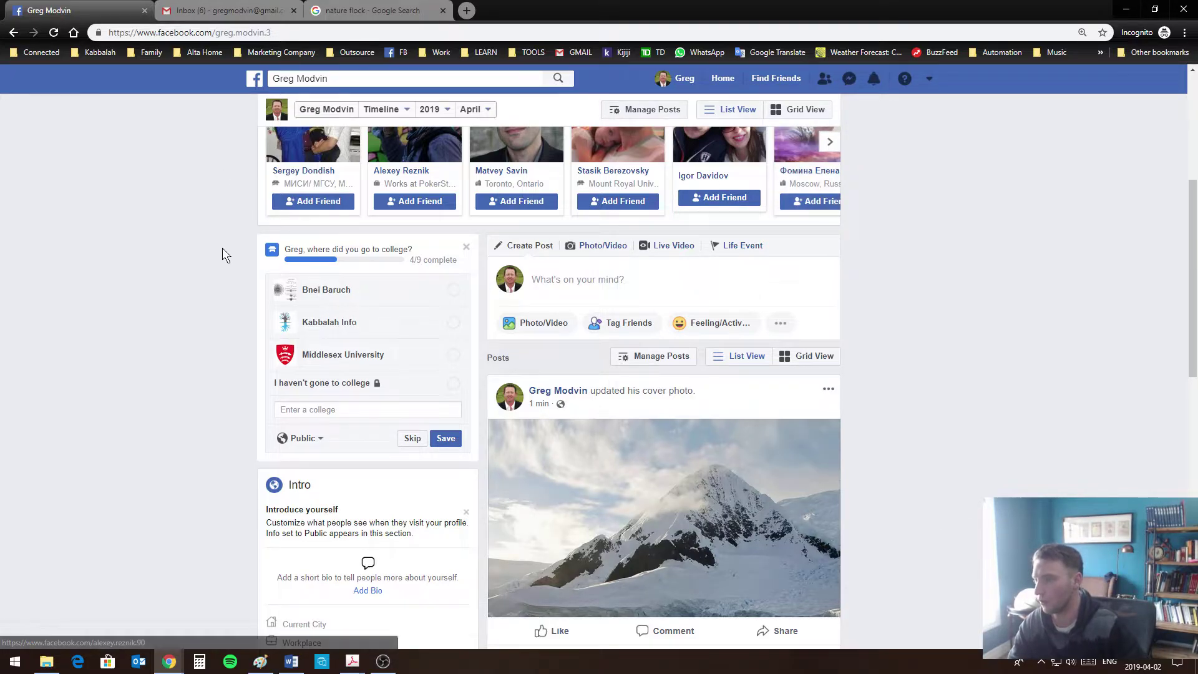
Move on to the Current City entry in the Intro box
scroll(336, 295, down, 1)
scroll(337, 296, down, 1)
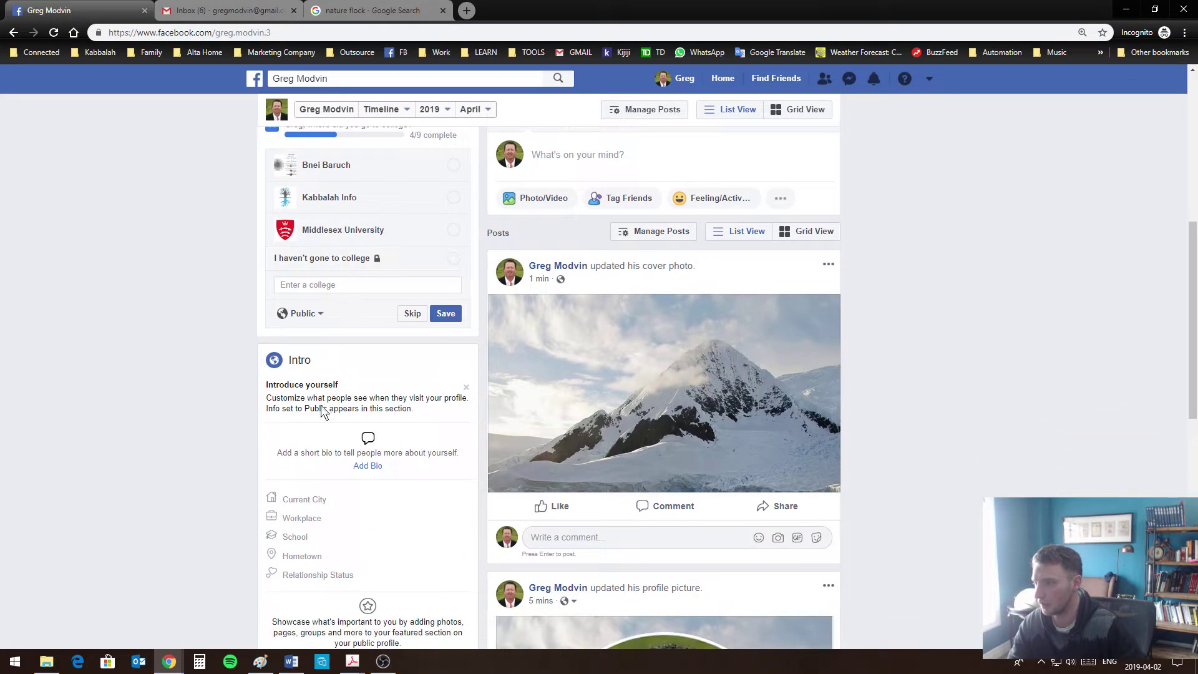
scroll(305, 549, down, 4)
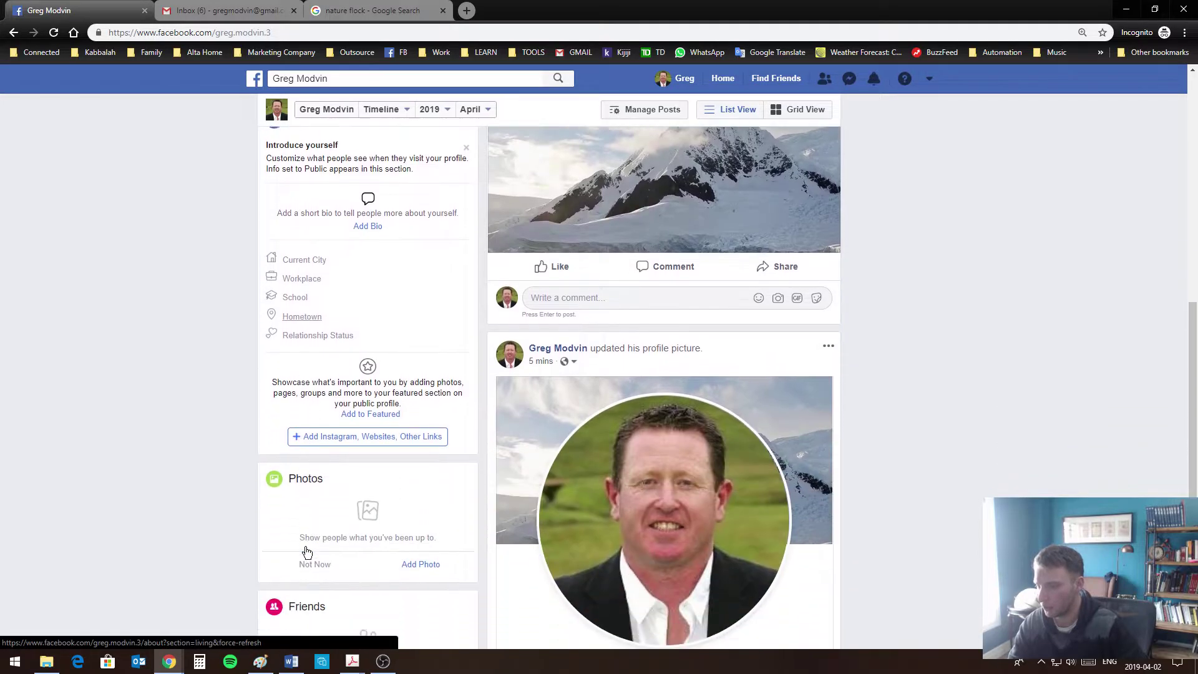
scroll(301, 610, up, 4)
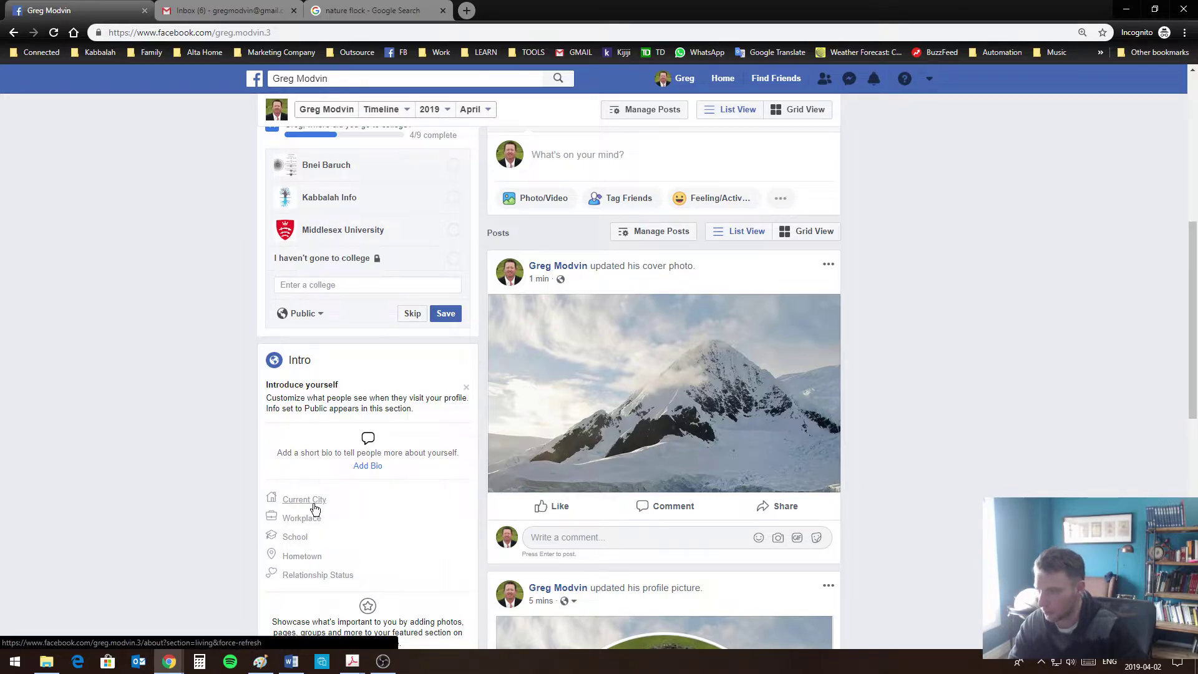
click(316, 504)
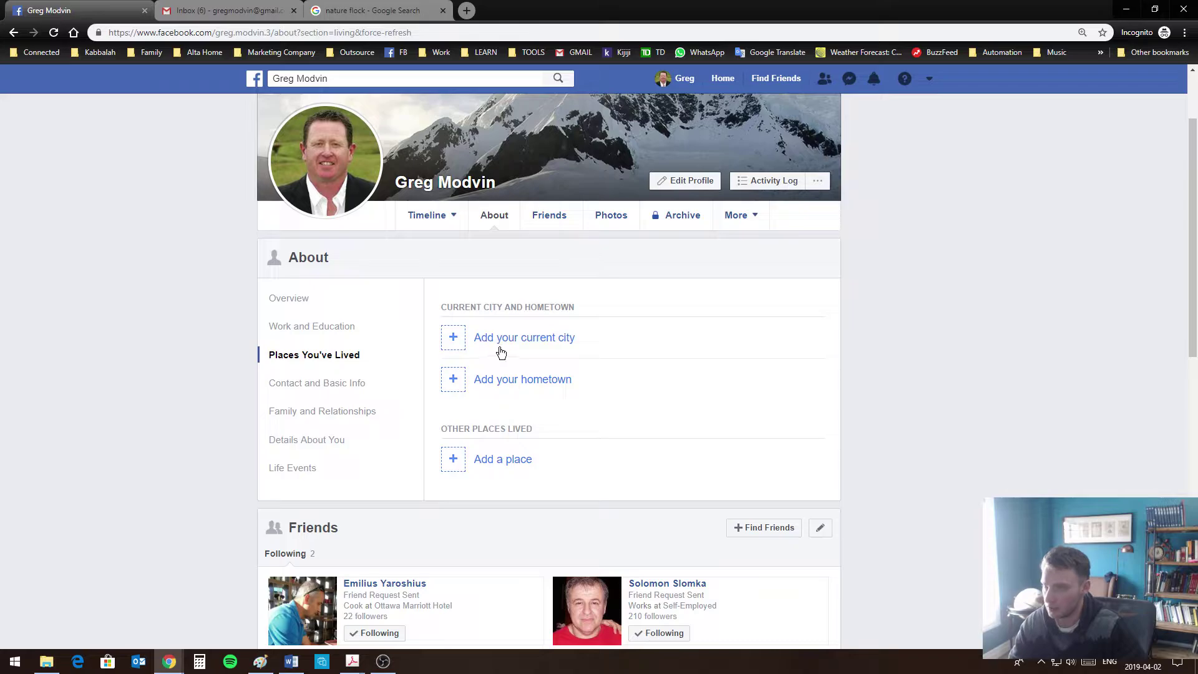
Set and save the current city as Toronto, Ontario
click(501, 352)
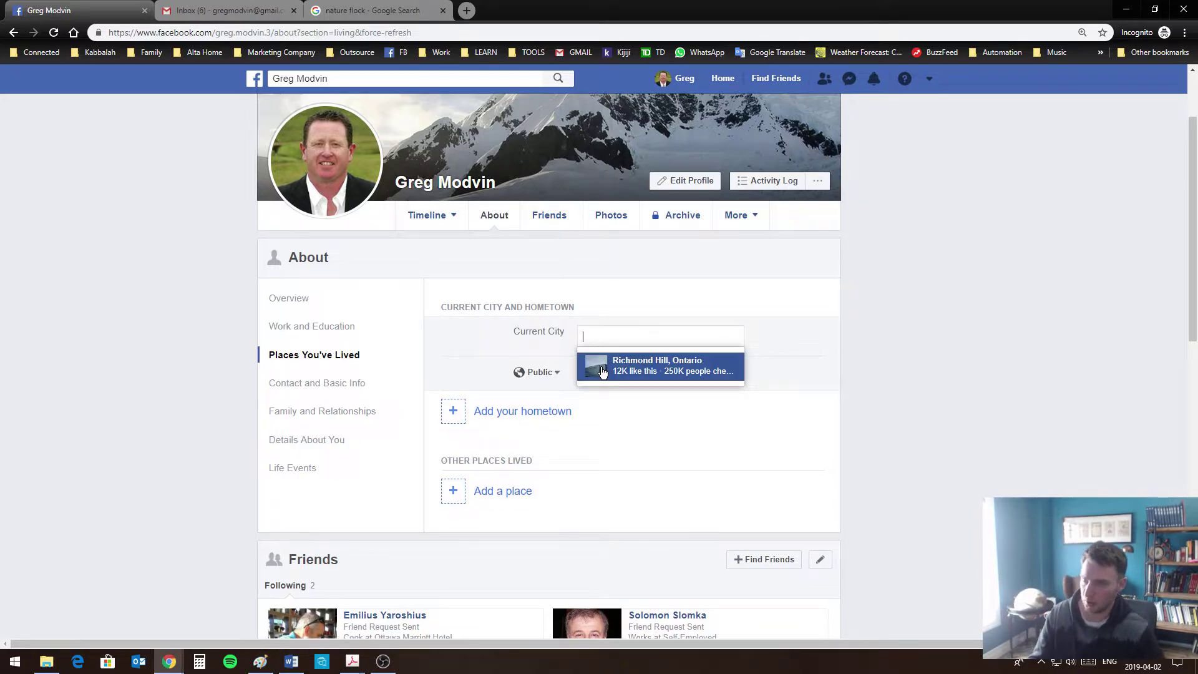
text(Toron)
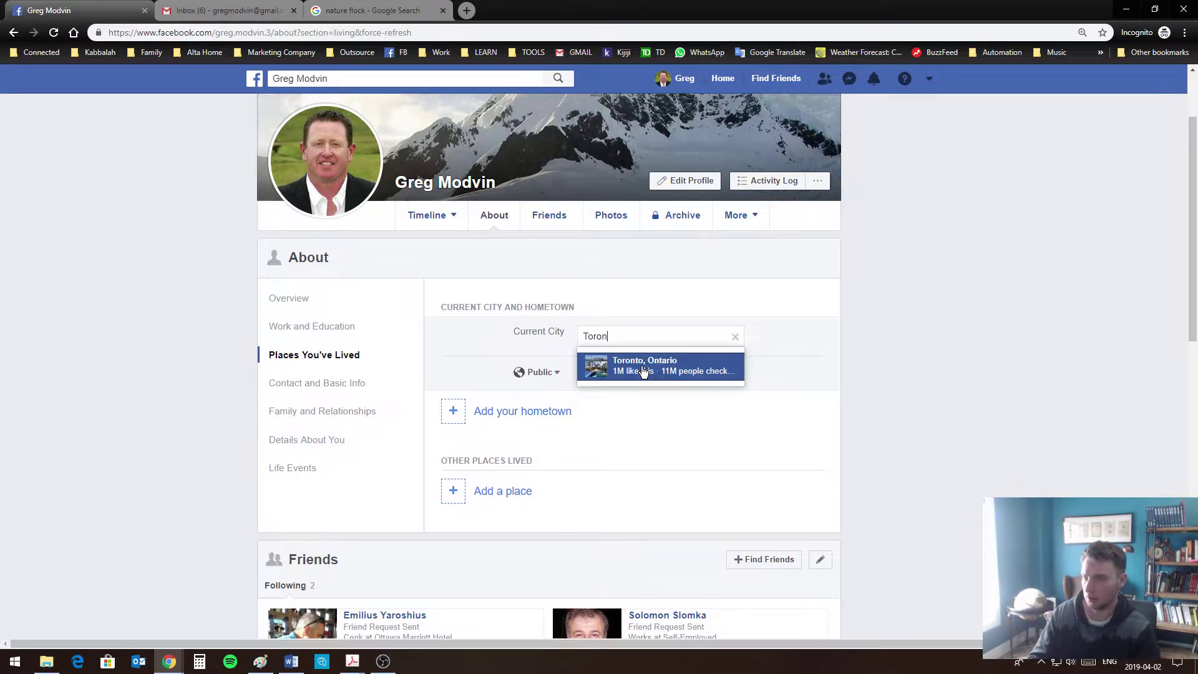
click(644, 371)
click(642, 372)
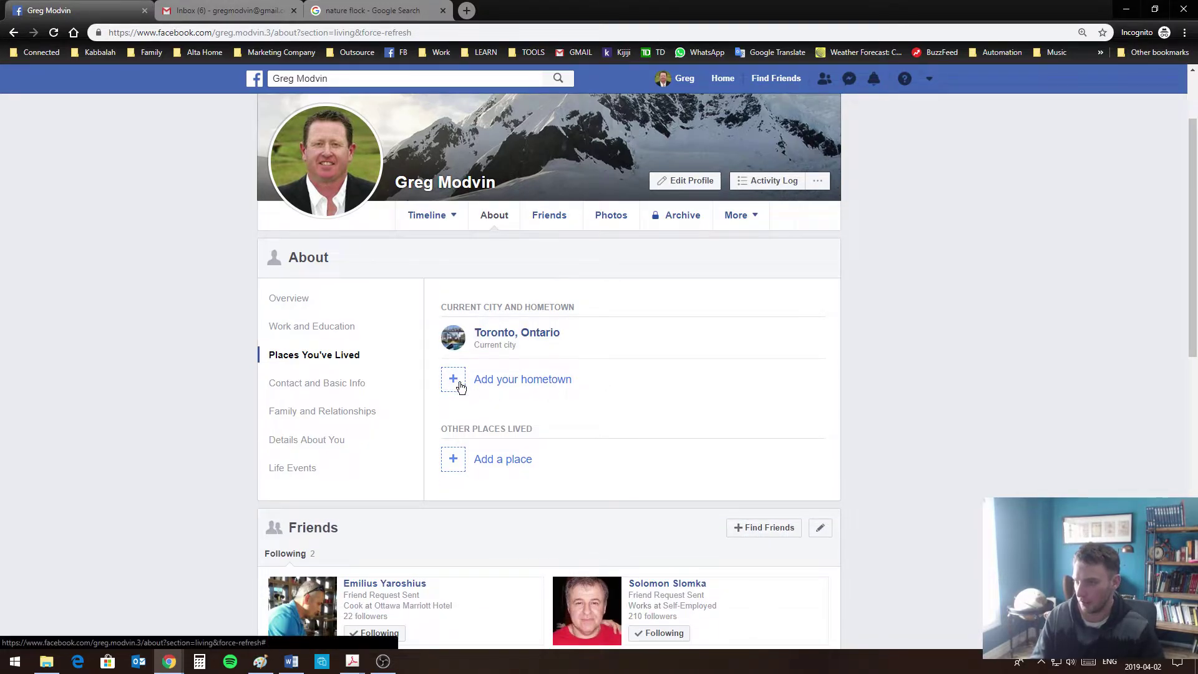
Set and save the hometown as Dublin, Ireland
click(505, 392)
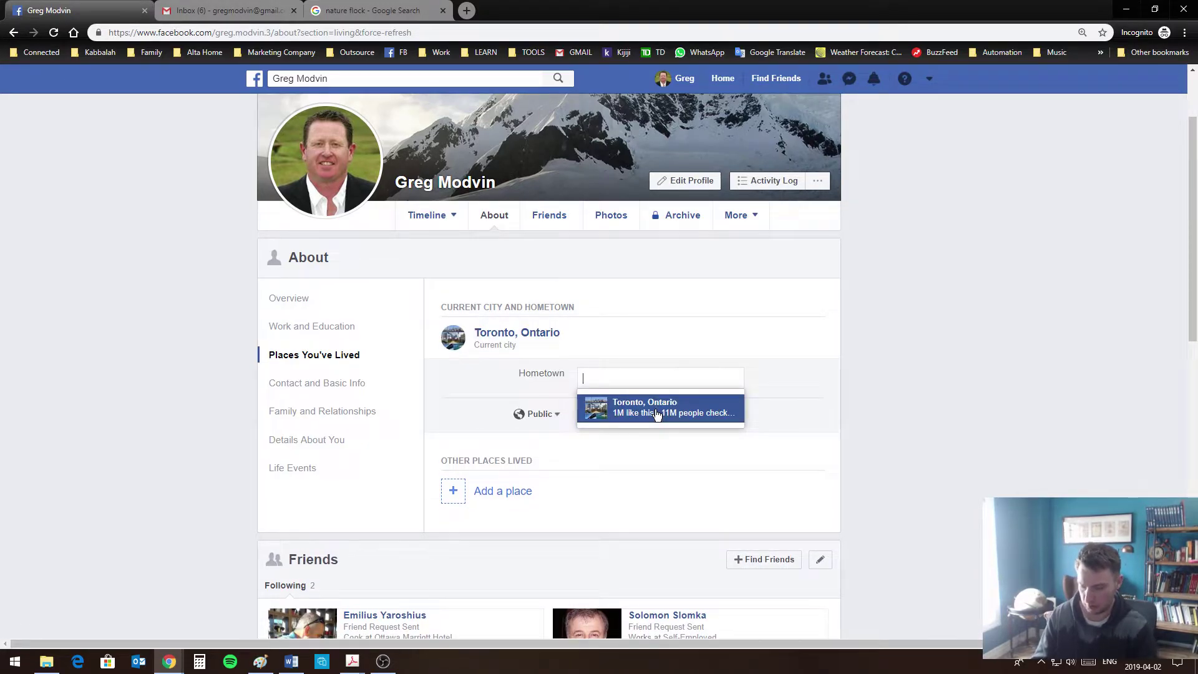
text(Ire)
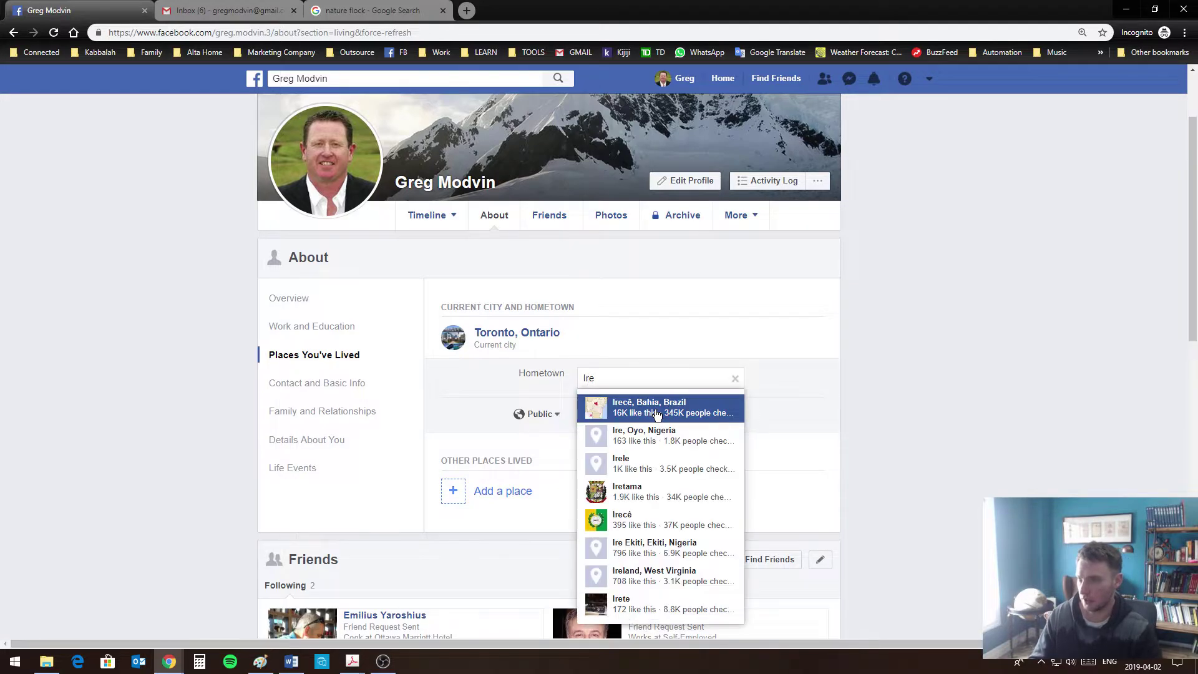
text(la)
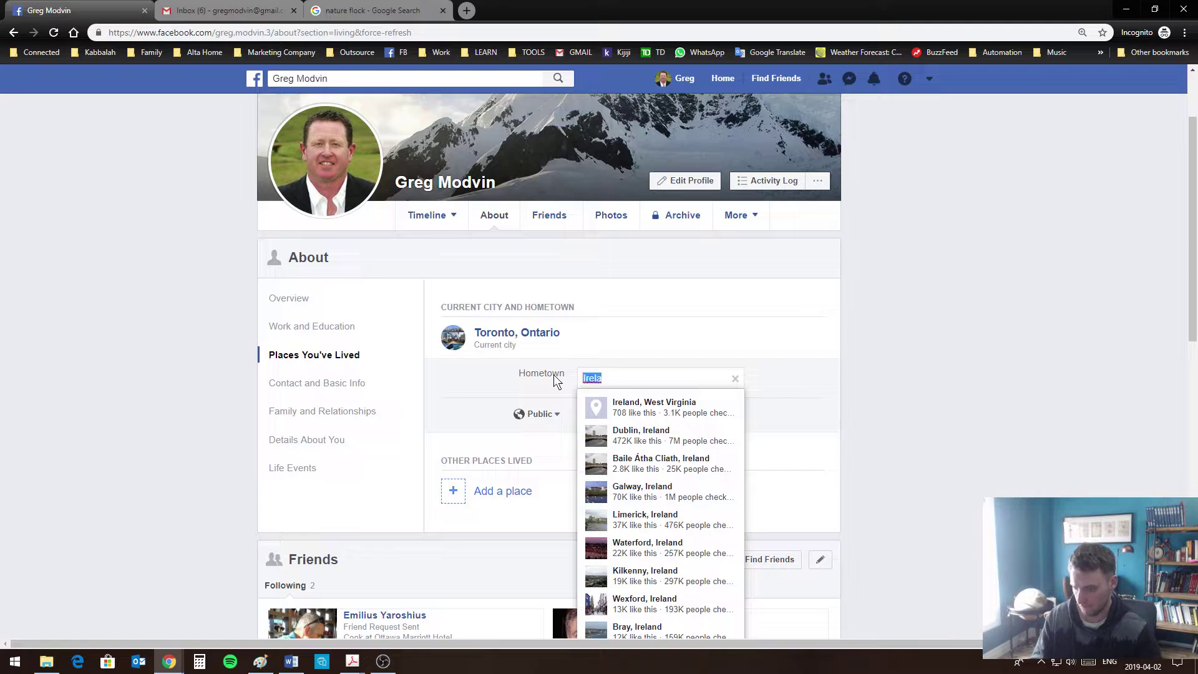
text(dublin)
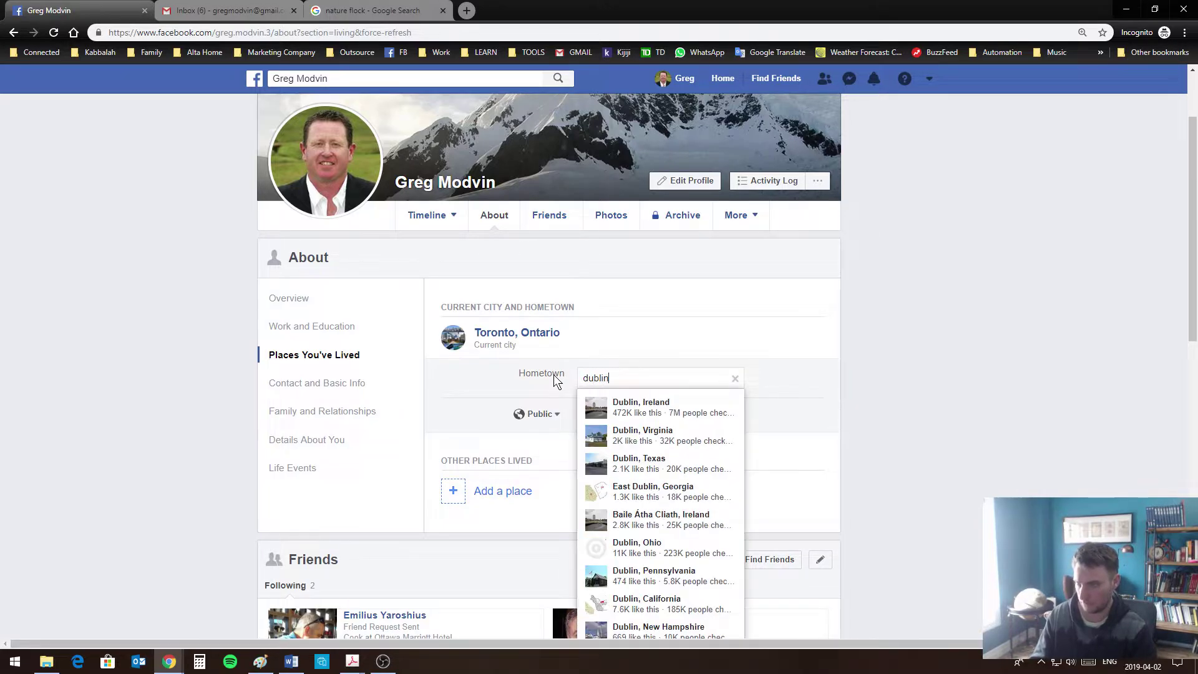
click(636, 406)
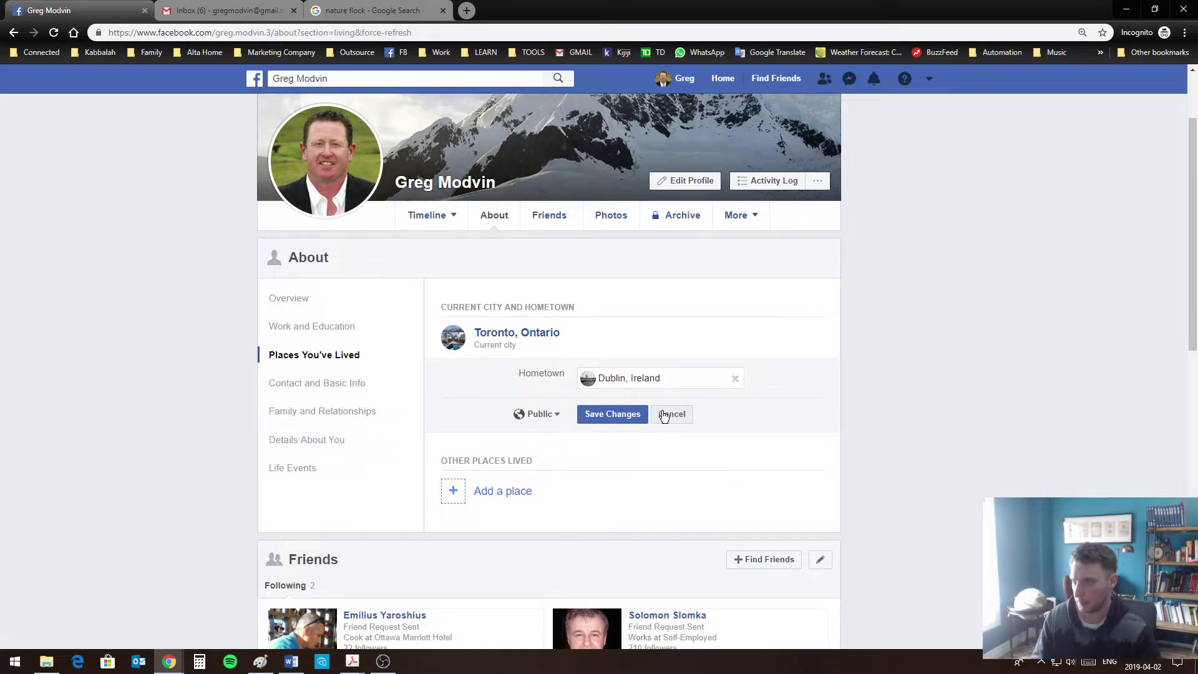
click(612, 414)
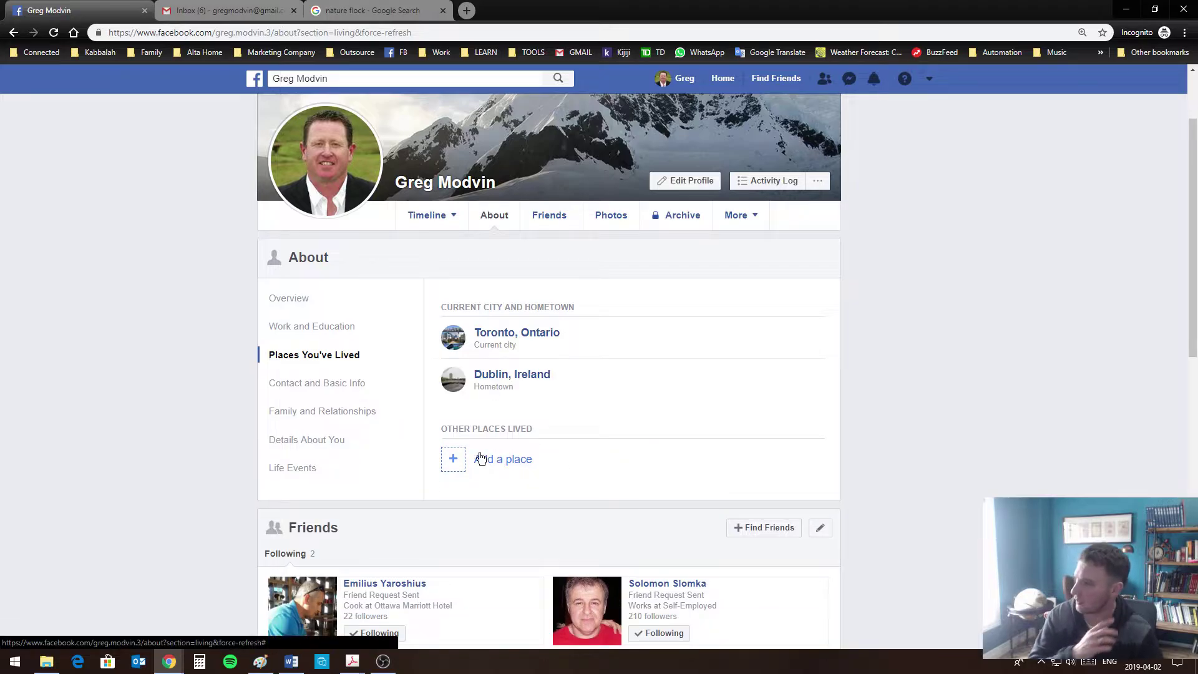
scroll(450, 433, up, 2)
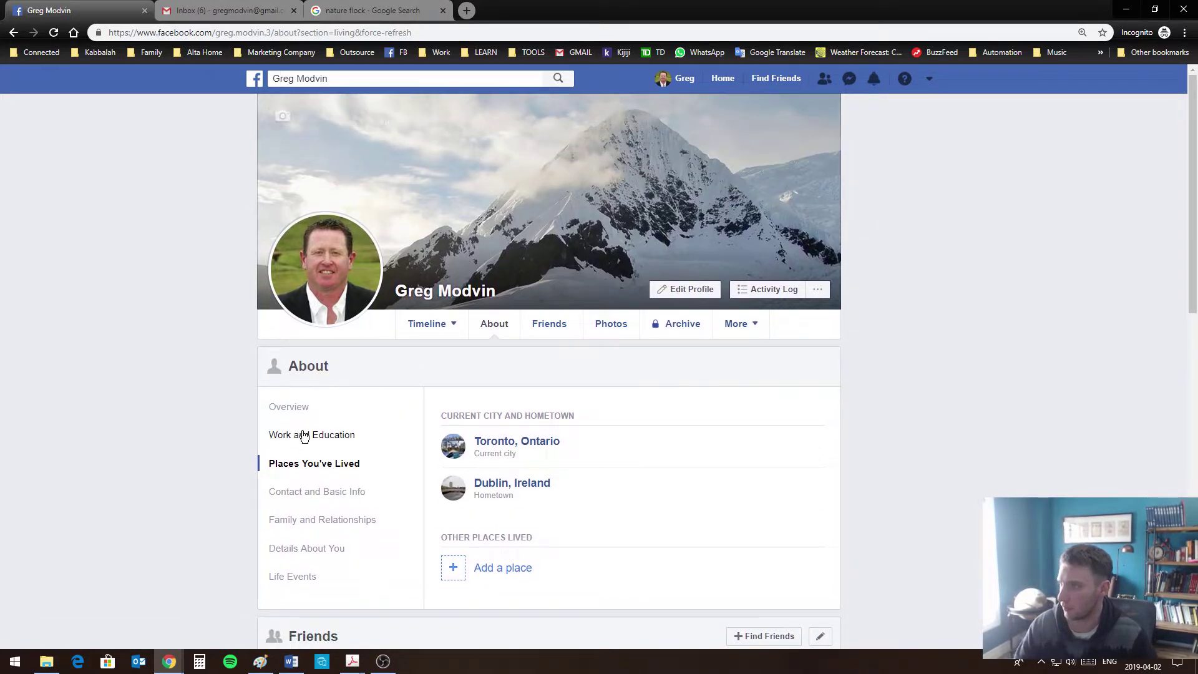
mouse_move(326, 300)
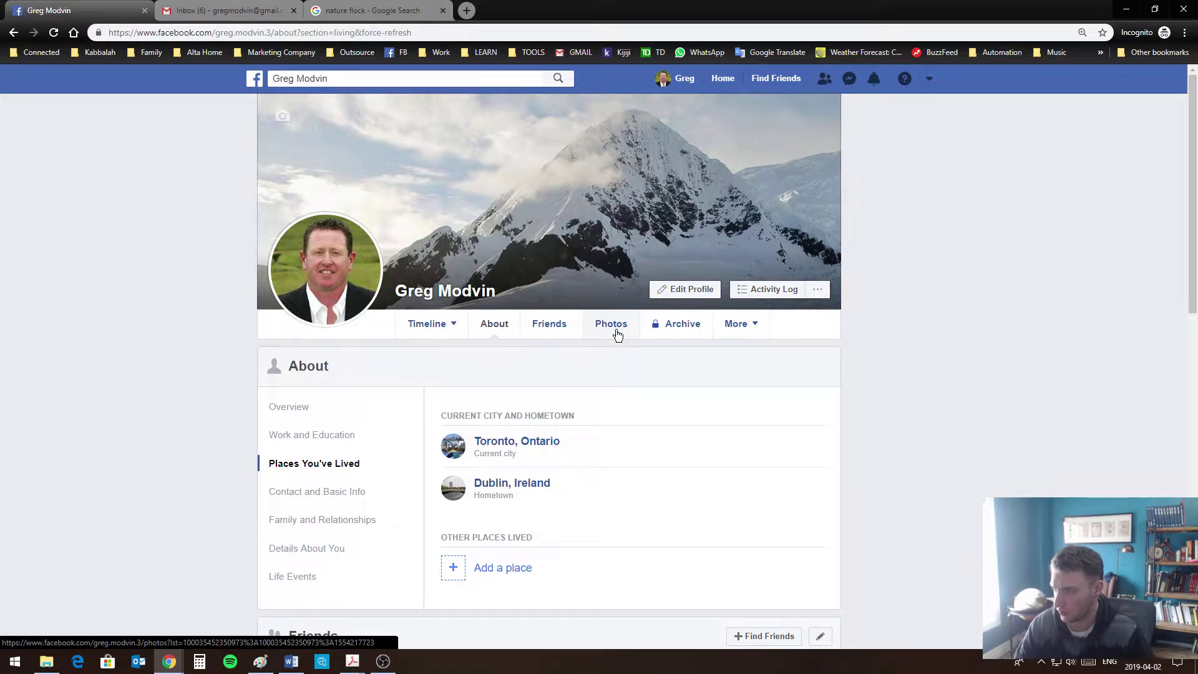
Open the profile's Photos, cancelling the upload file picker without adding anything
click(616, 332)
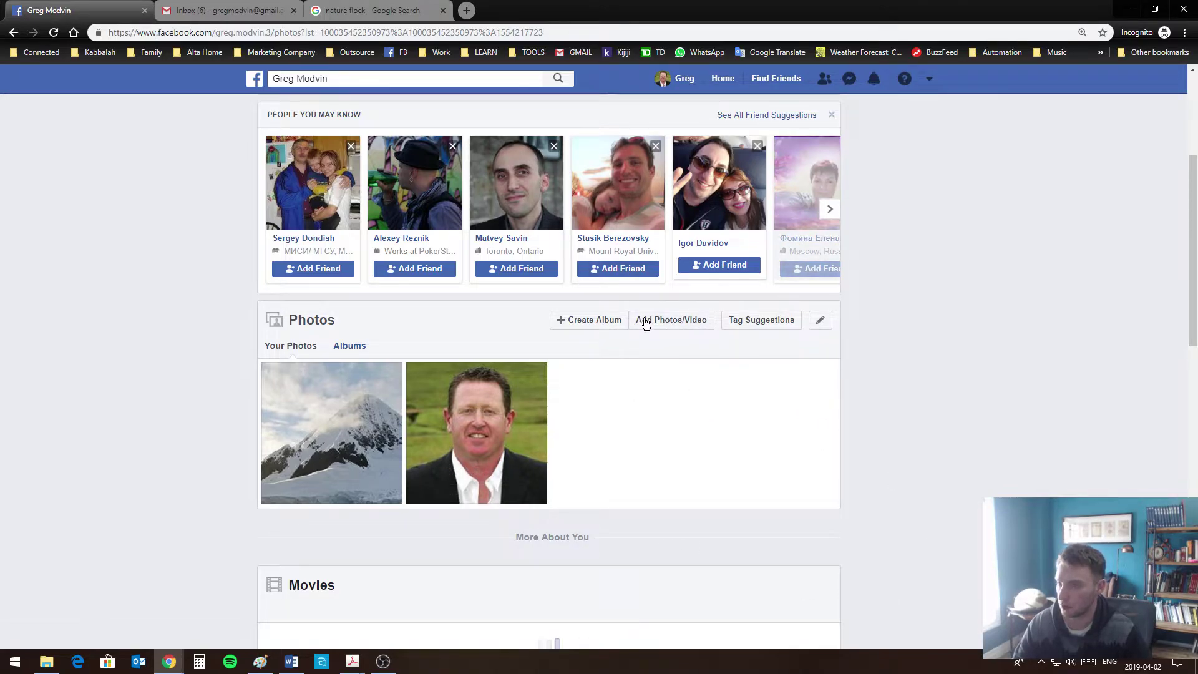
click(602, 319)
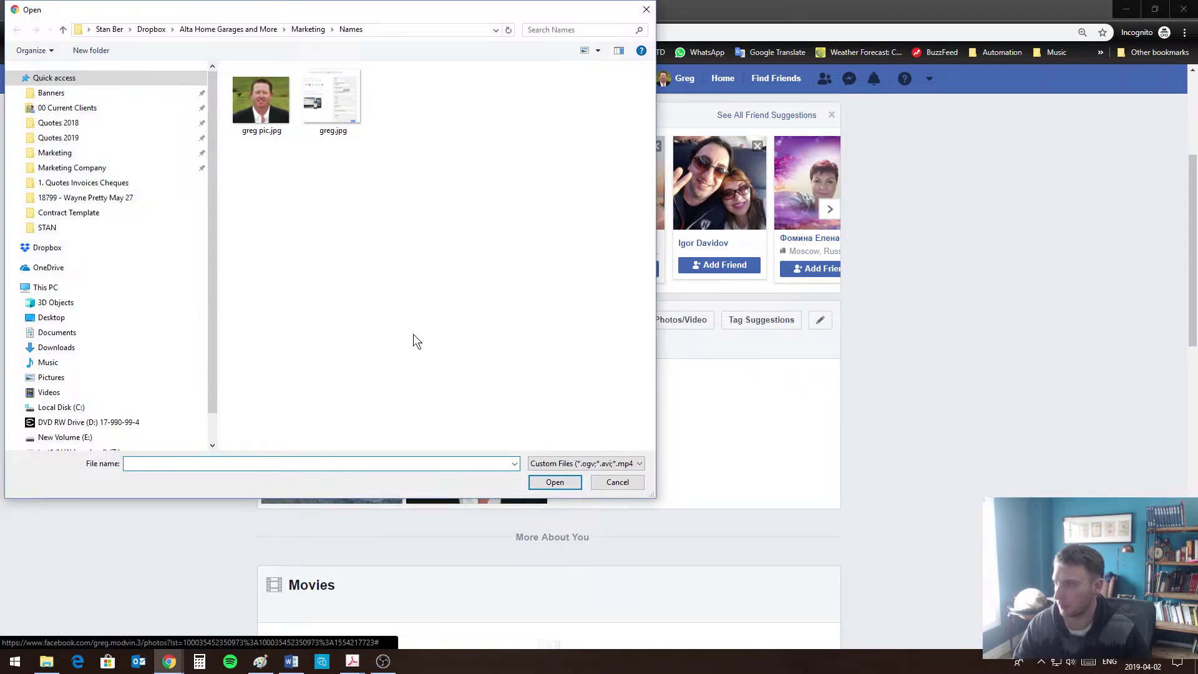
click(634, 486)
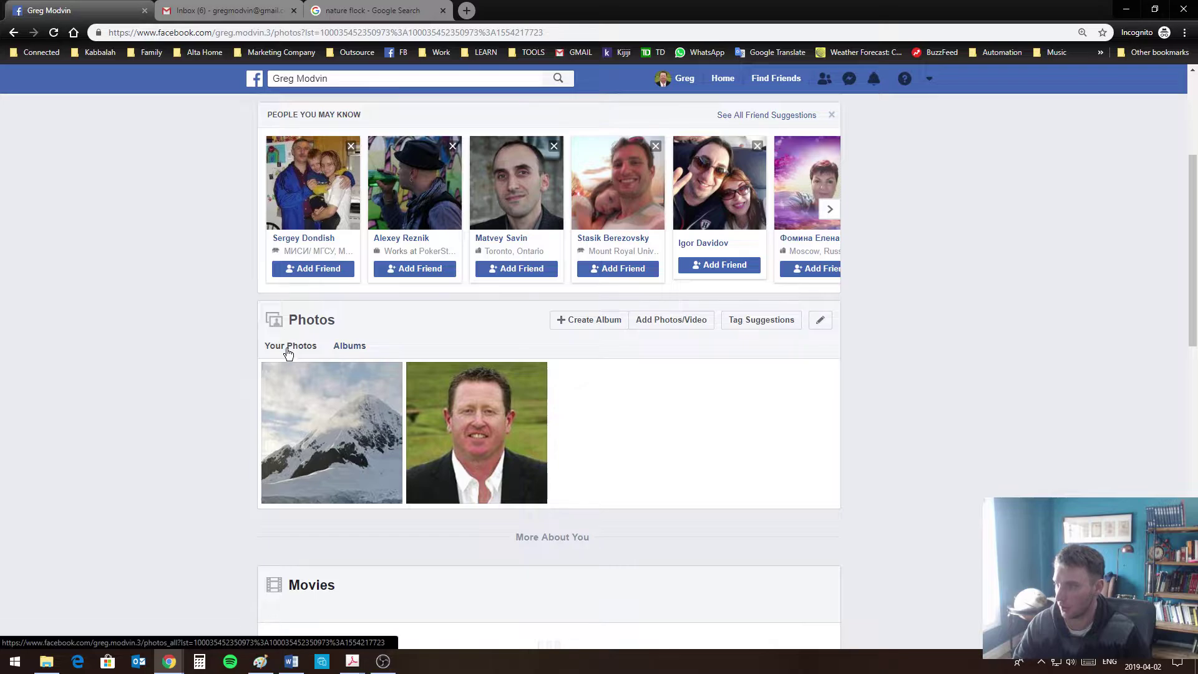
View the Albums page, cancel the new-album upload, and browse the Cover Photos and Profile Pictures albums
click(342, 348)
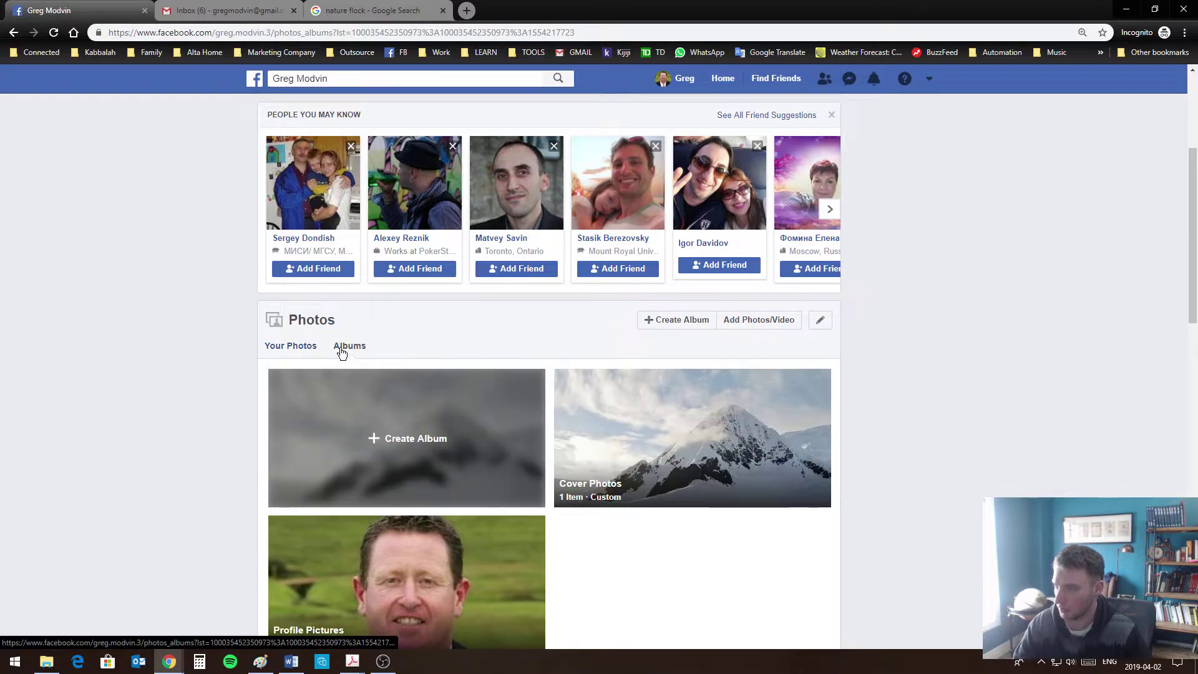
click(399, 438)
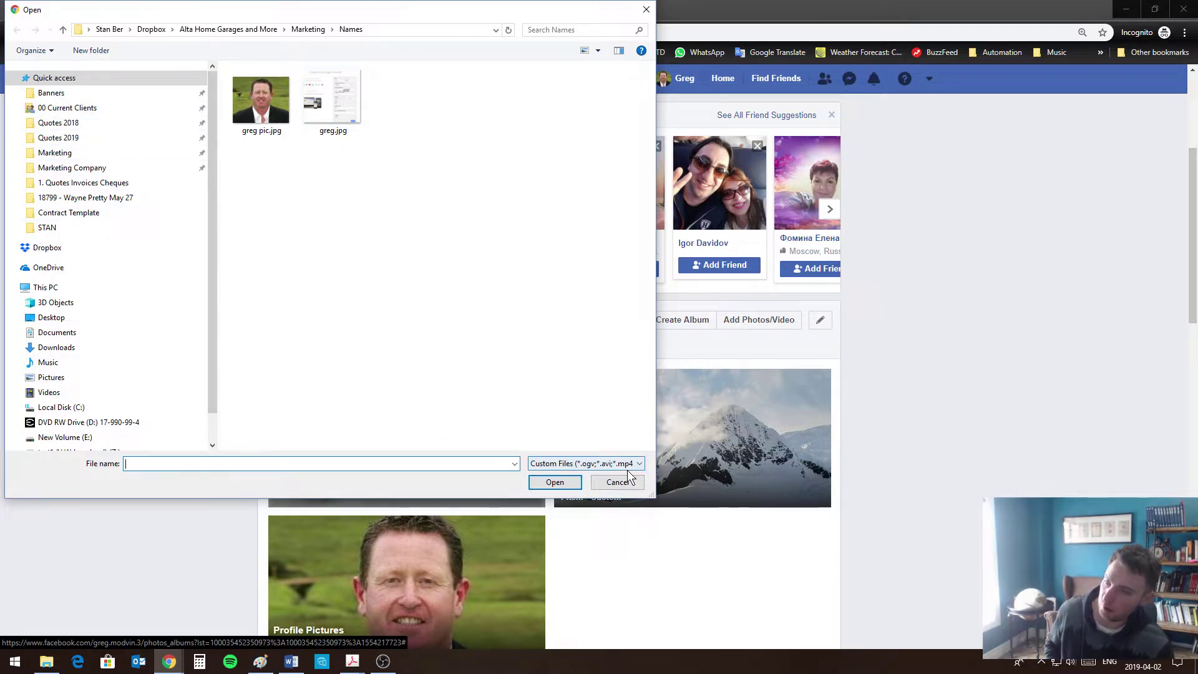
click(602, 484)
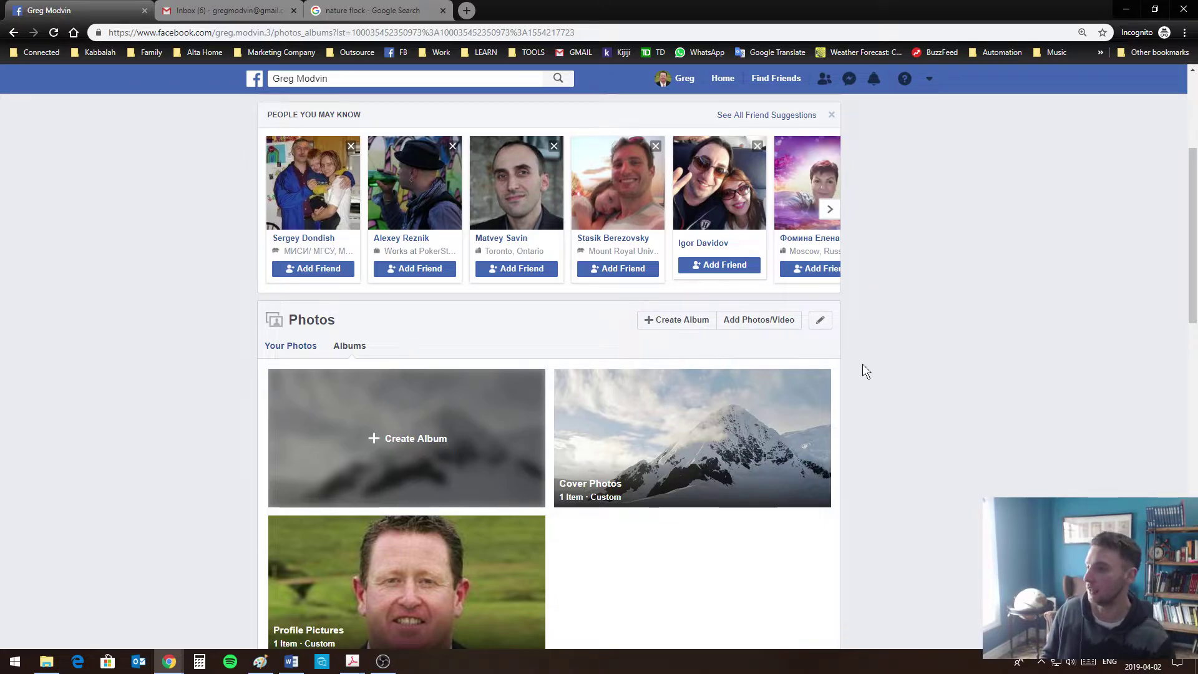
scroll(1023, 462, down, 5)
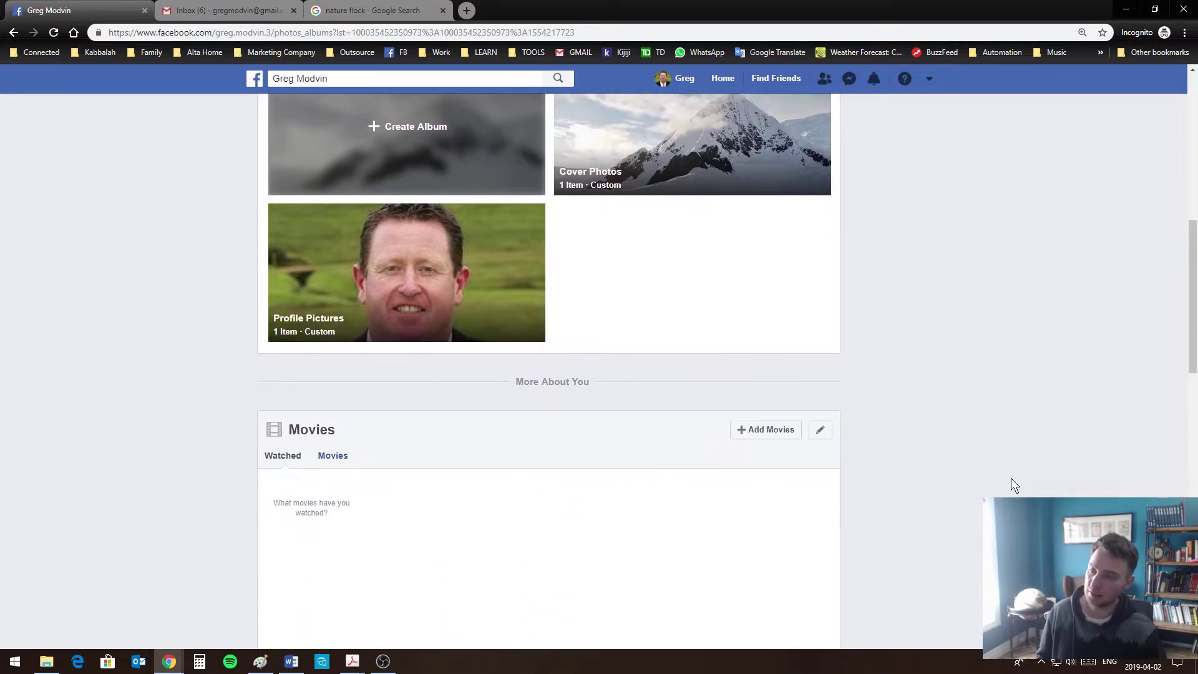
scroll(877, 484, down, 5)
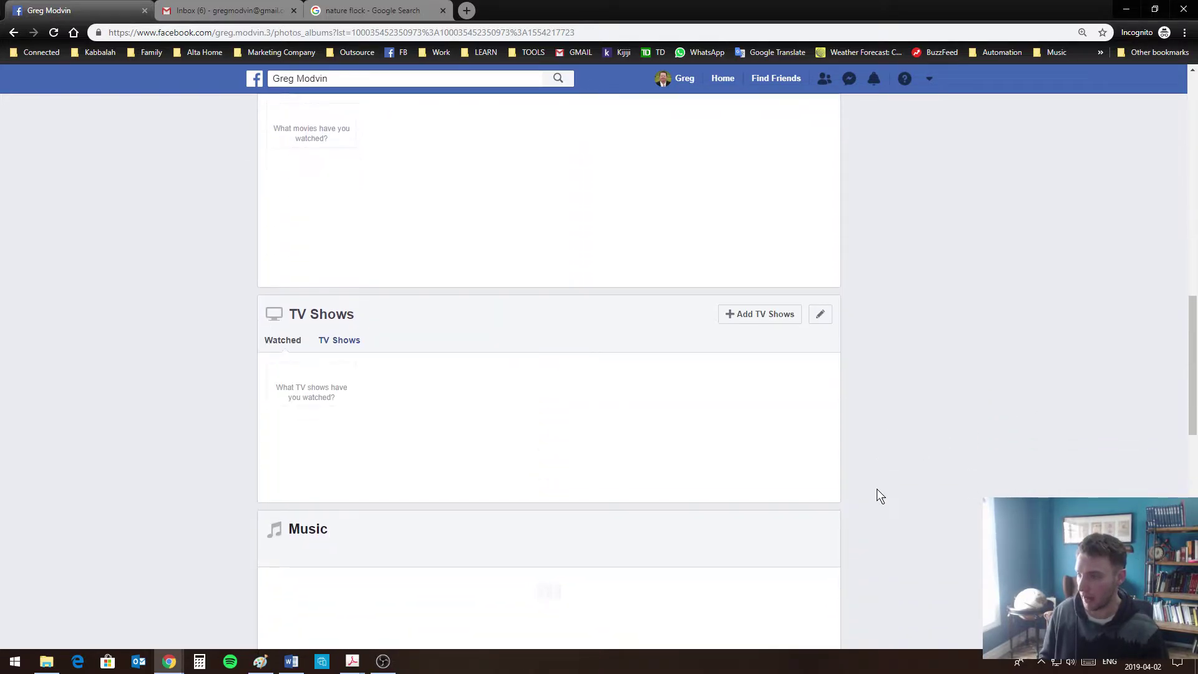
scroll(876, 490, down, 4)
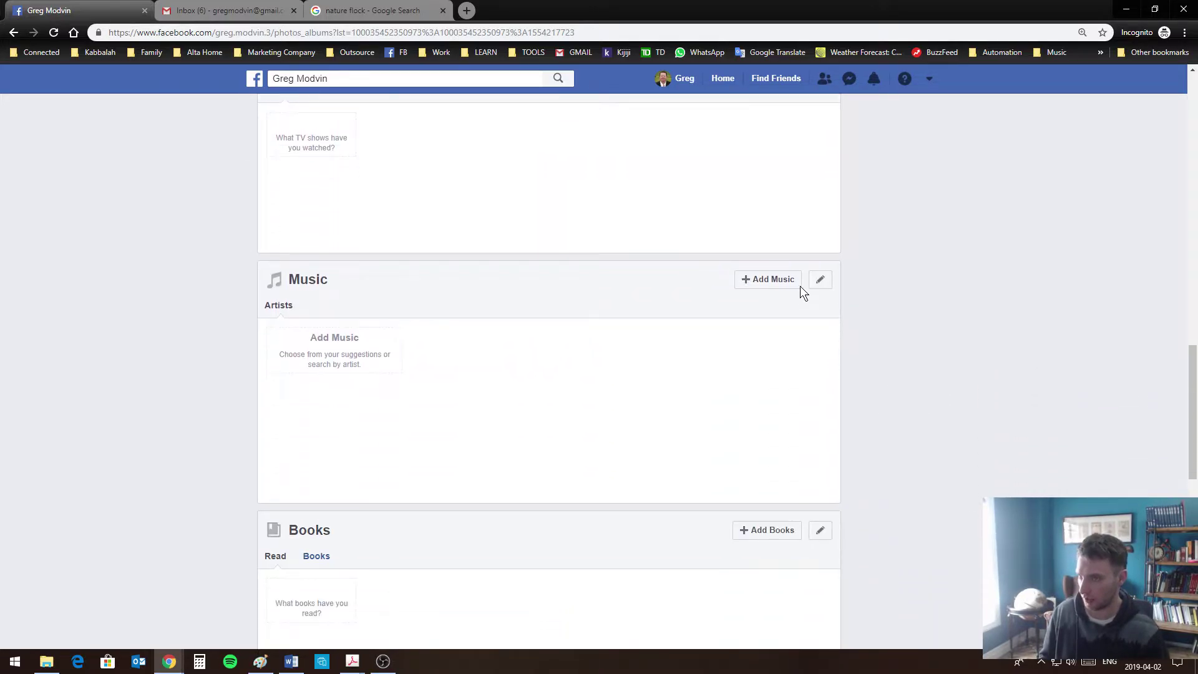
scroll(784, 543, up, 3)
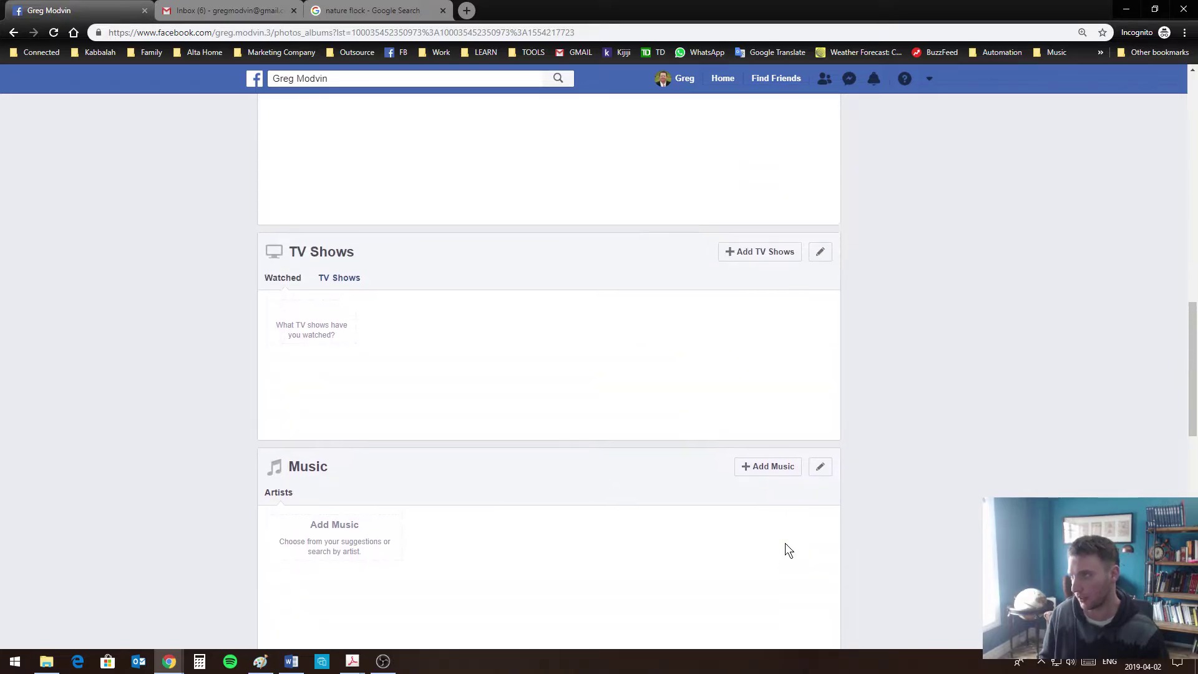
scroll(783, 543, up, 3)
scroll(873, 289, up, 7)
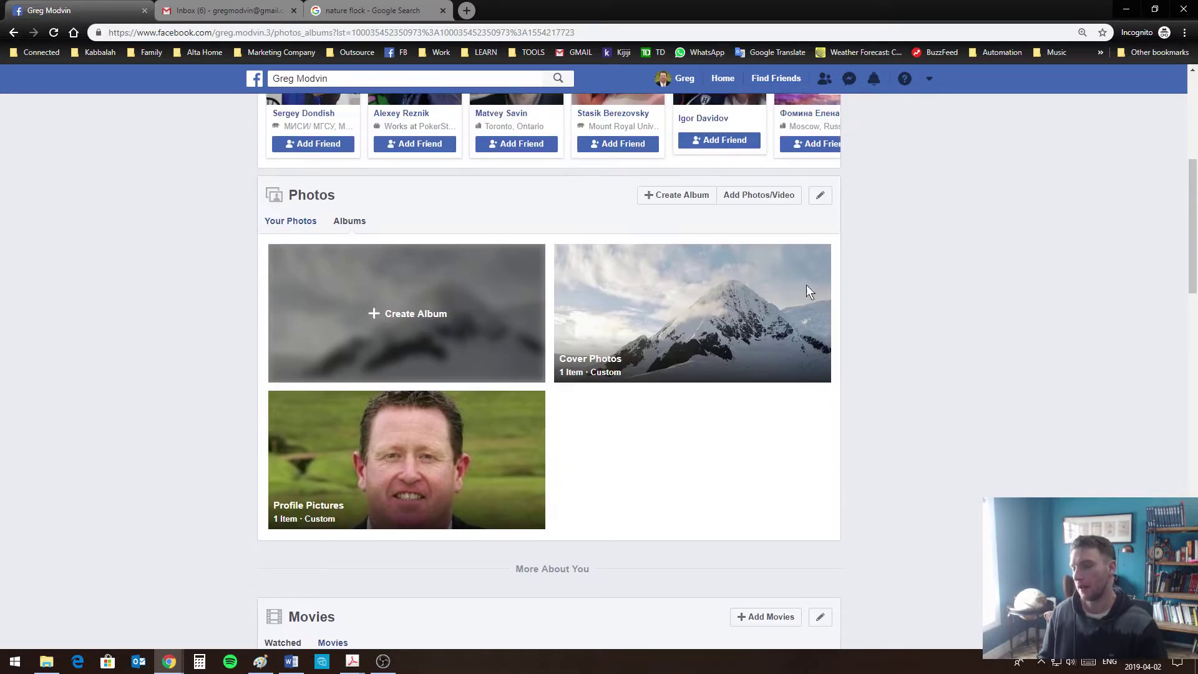
scroll(795, 302, up, 6)
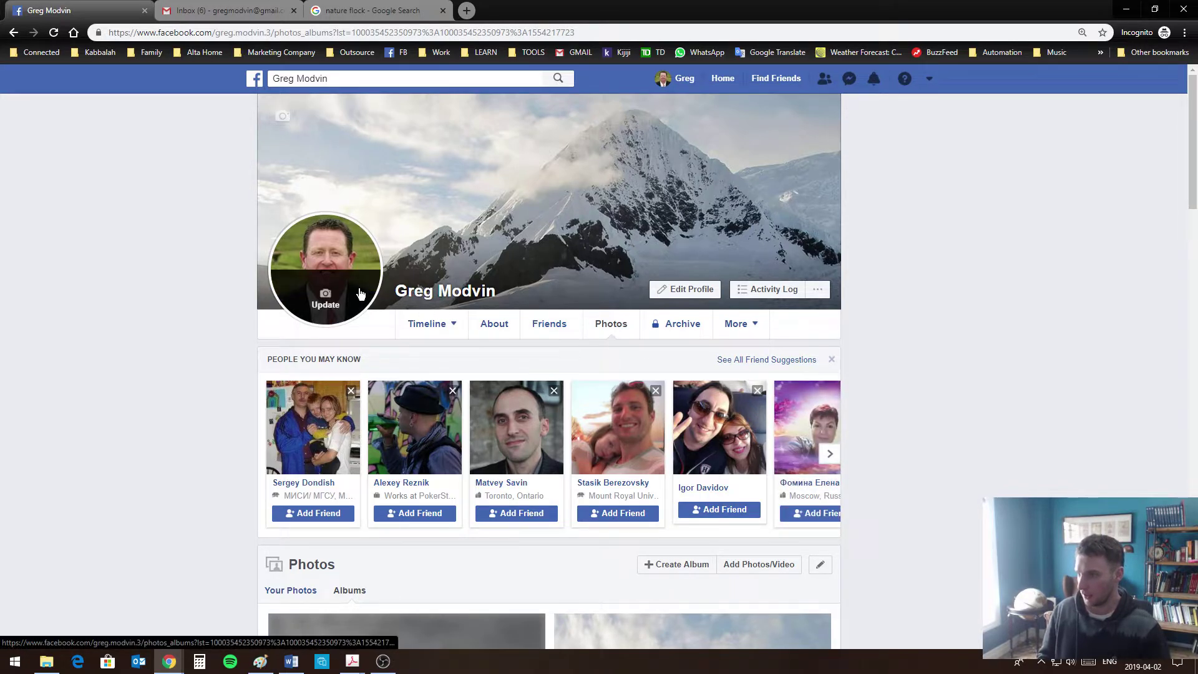
View the profile picture full size, close the viewer, and return to the profile timeline
click(340, 254)
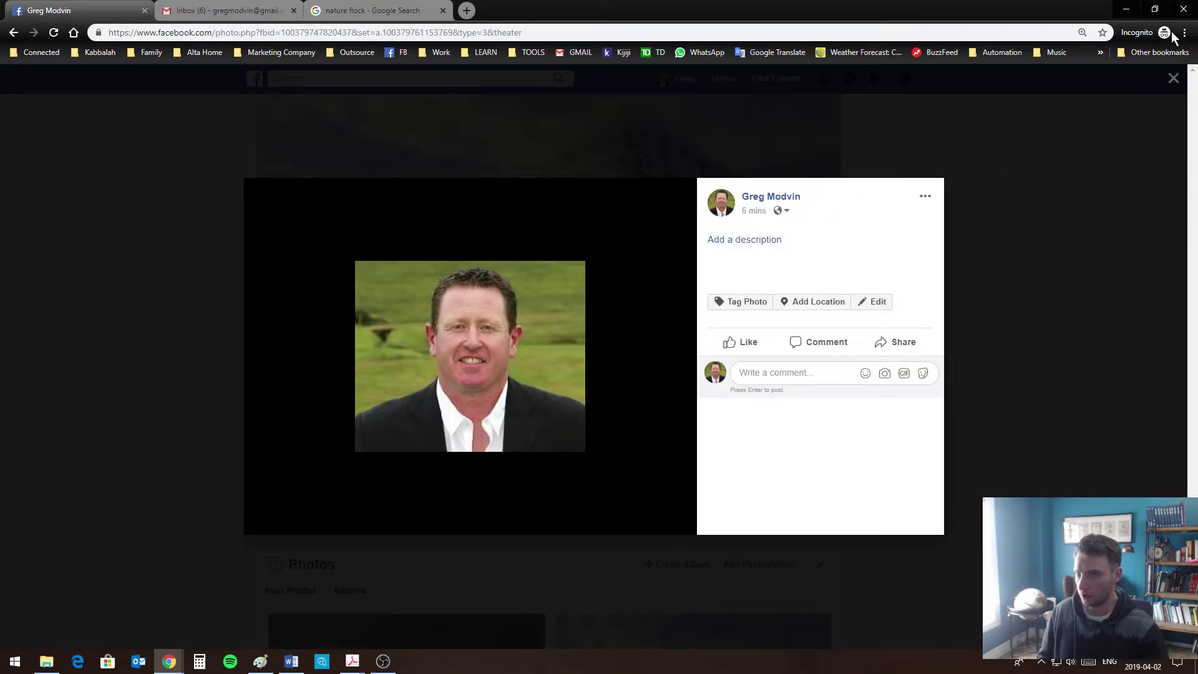
click(1173, 78)
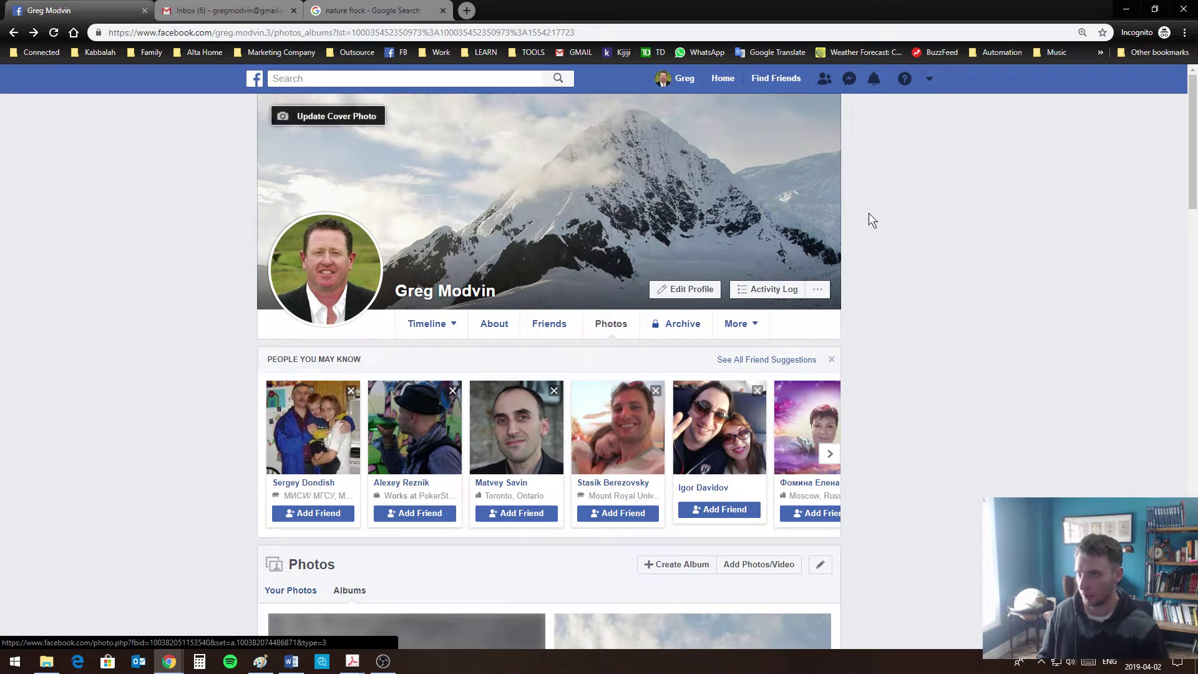
scroll(575, 508, down, 4)
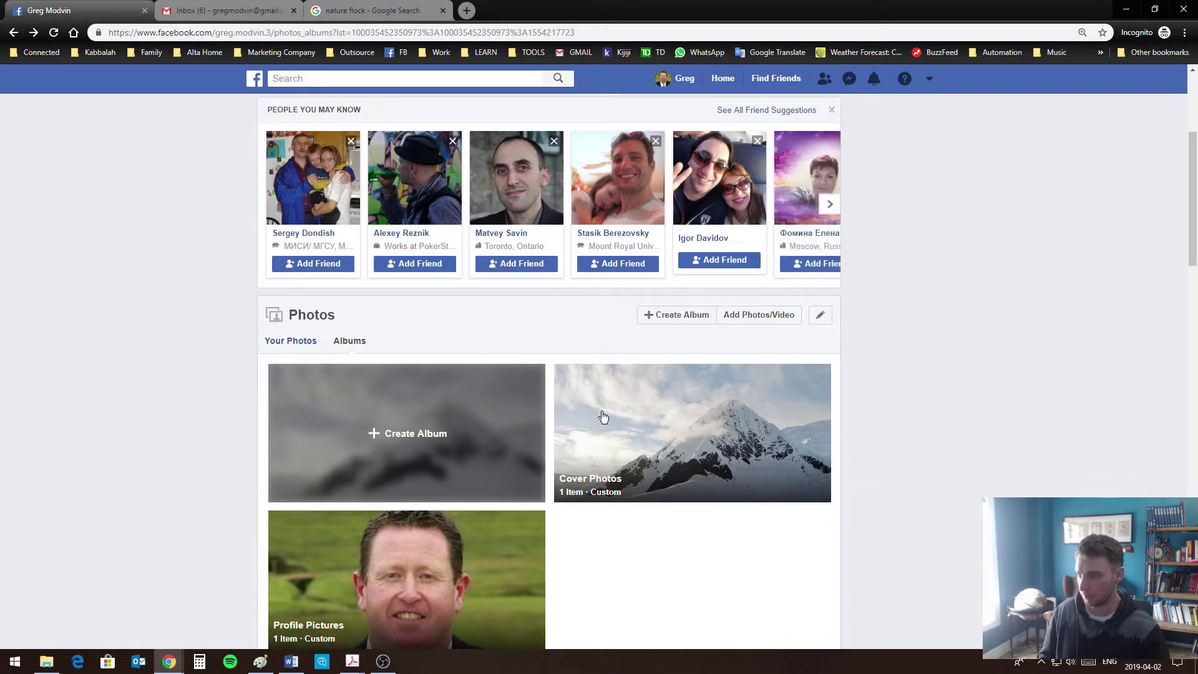
scroll(602, 418, up, 4)
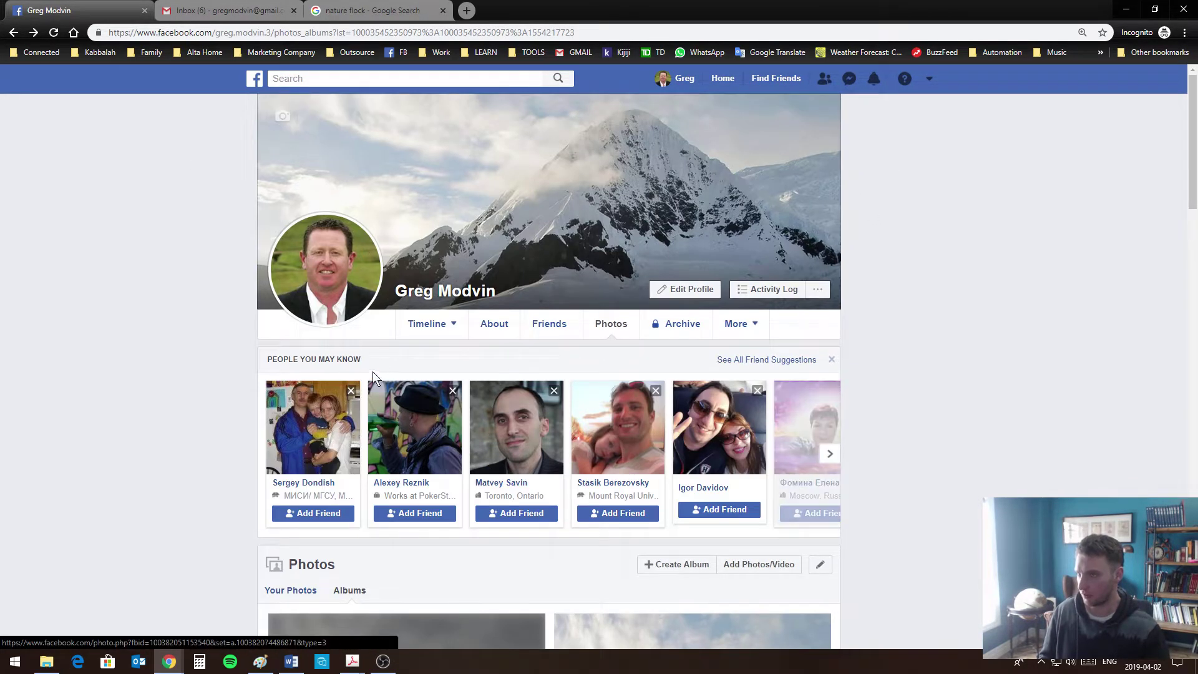
click(685, 82)
scroll(824, 451, down, 5)
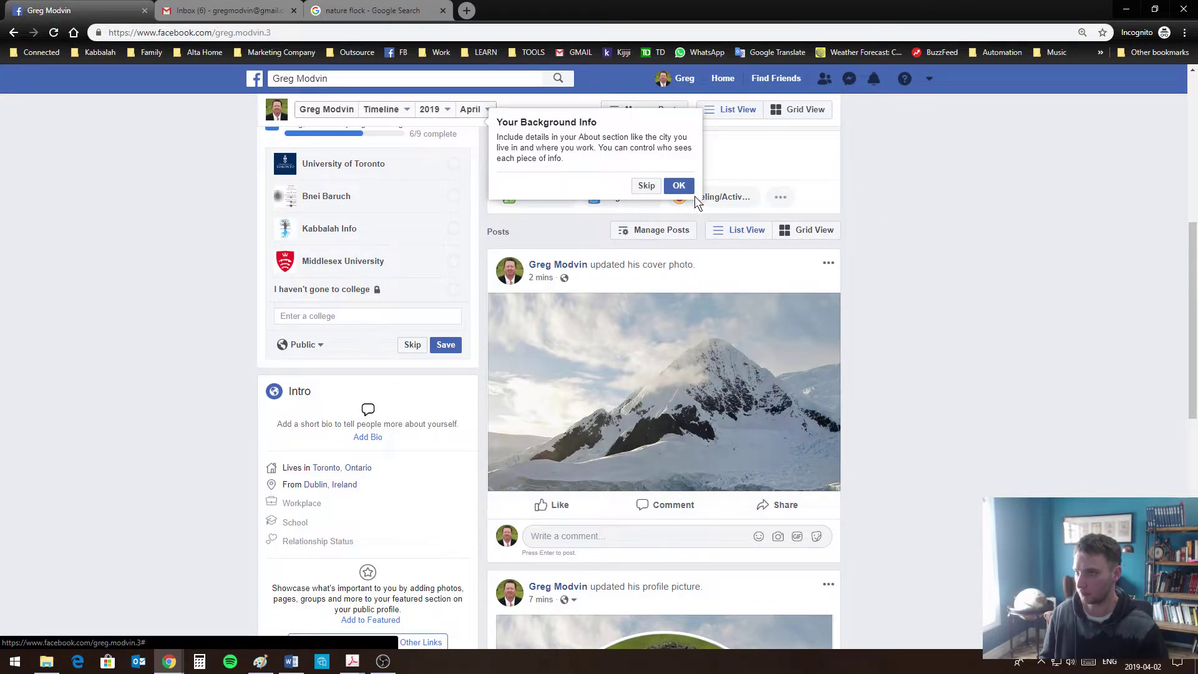
Dismiss the background info tip and reopen the empty Create Post composer
click(679, 186)
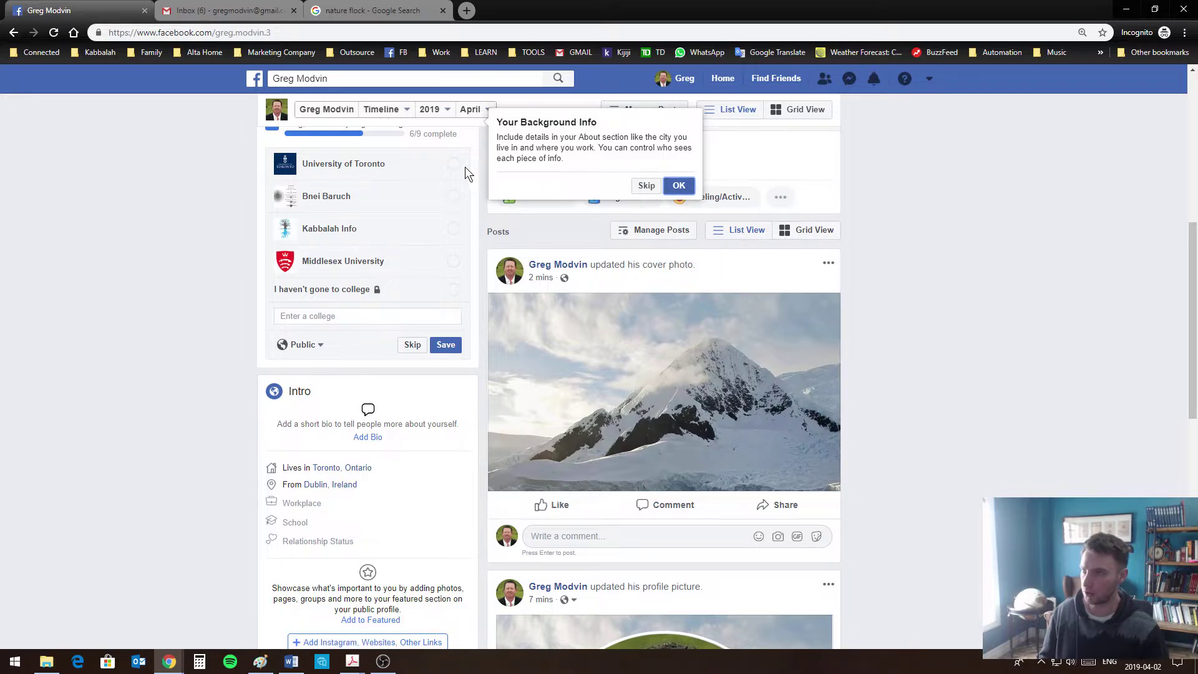
click(678, 185)
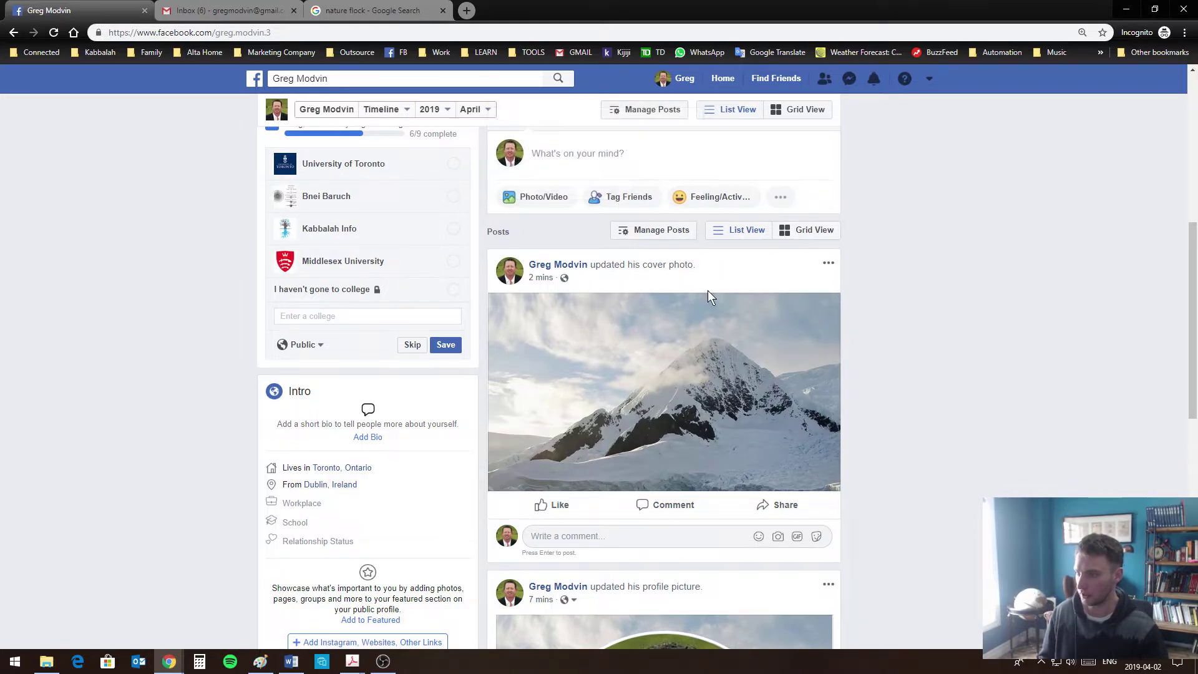
scroll(936, 312, up, 4)
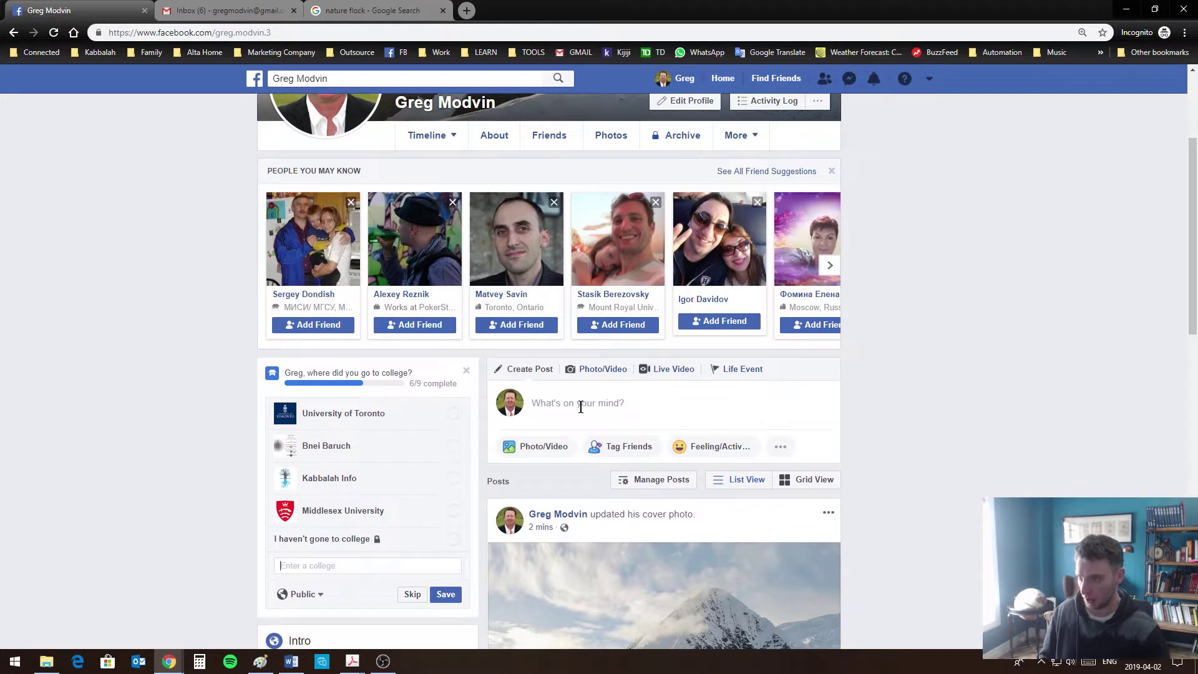
click(580, 407)
click(827, 372)
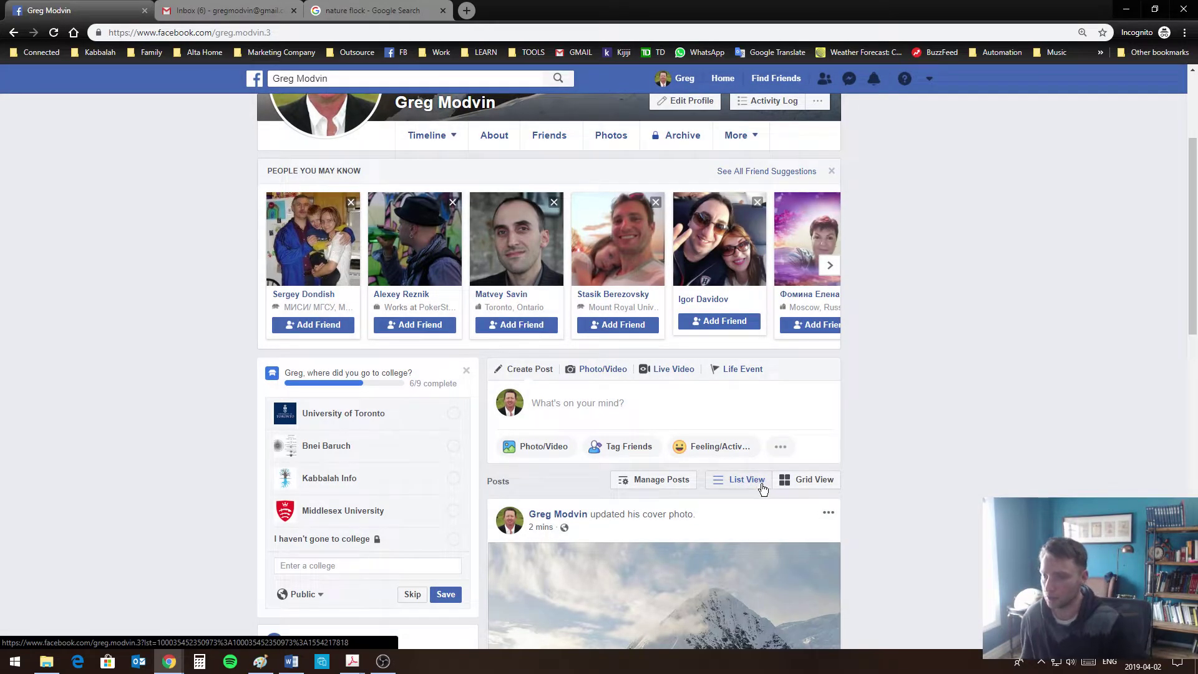
click(621, 401)
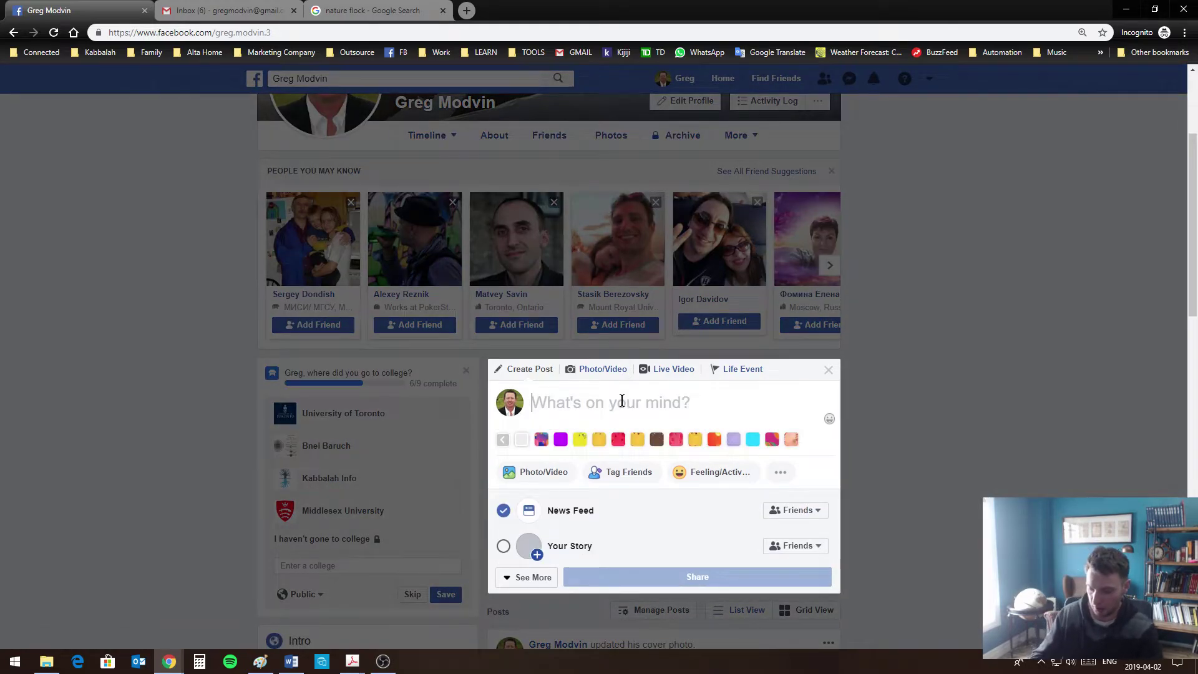
Type the status "I'm happy to be alive!" and check the Friends audience option
text(I'm ha)
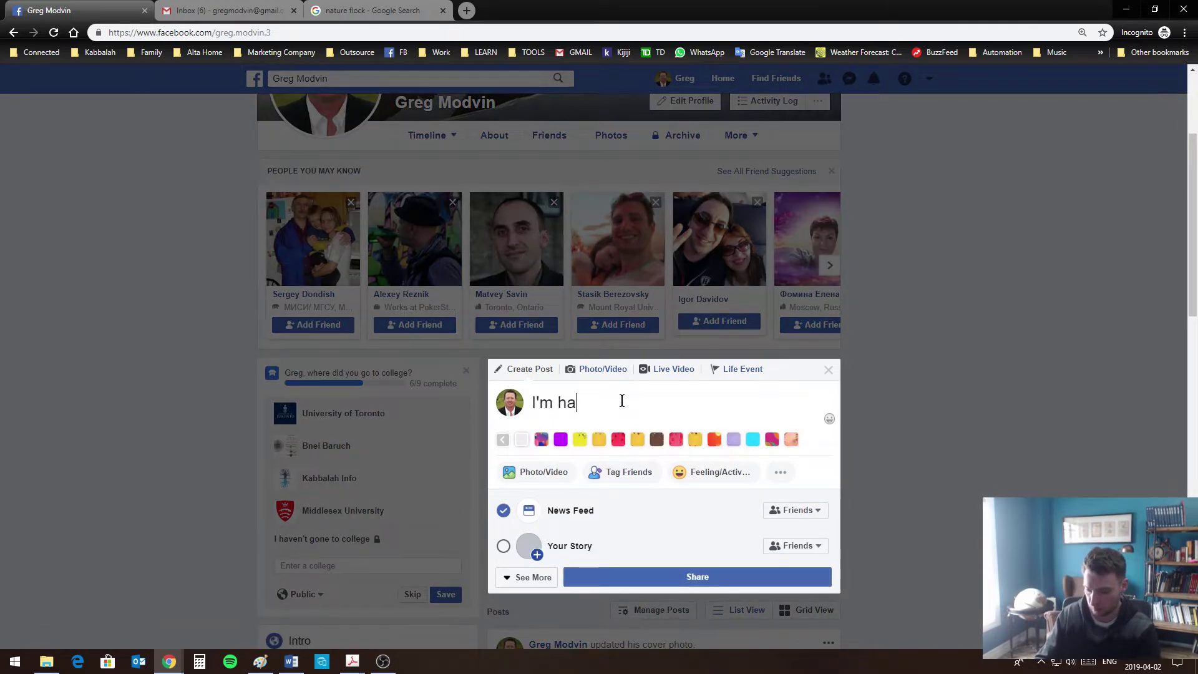
text(ppu)
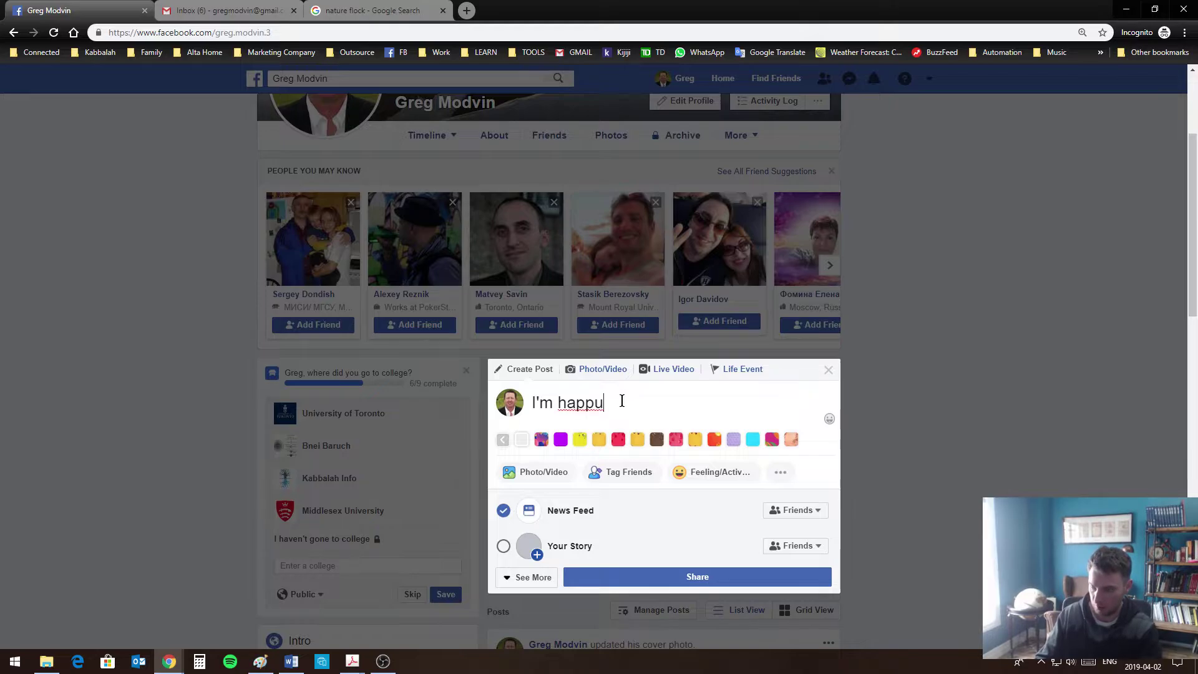
key(BackSpace)
text(y to b)
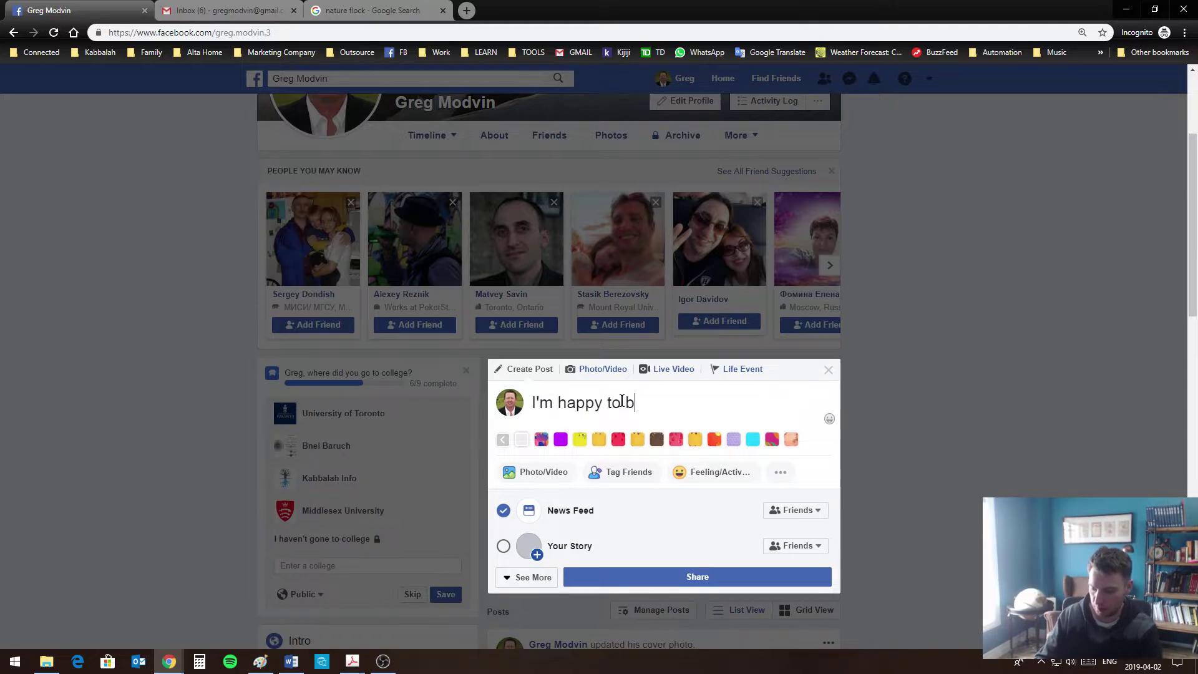
text(e alive!)
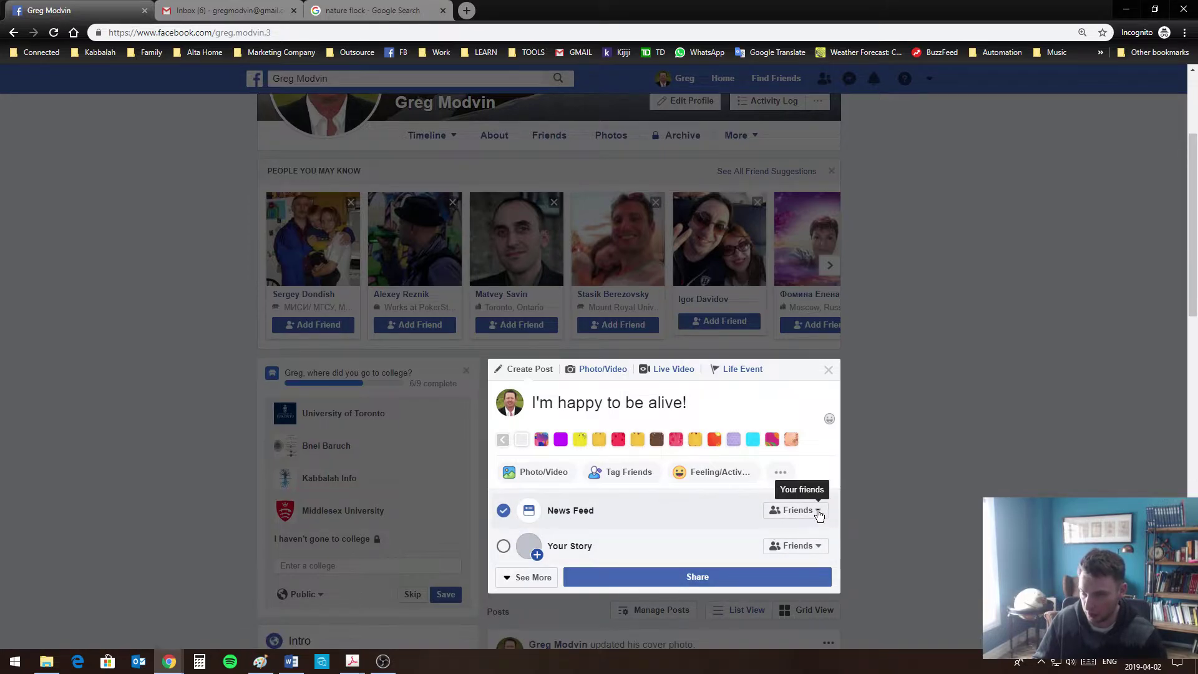
click(808, 510)
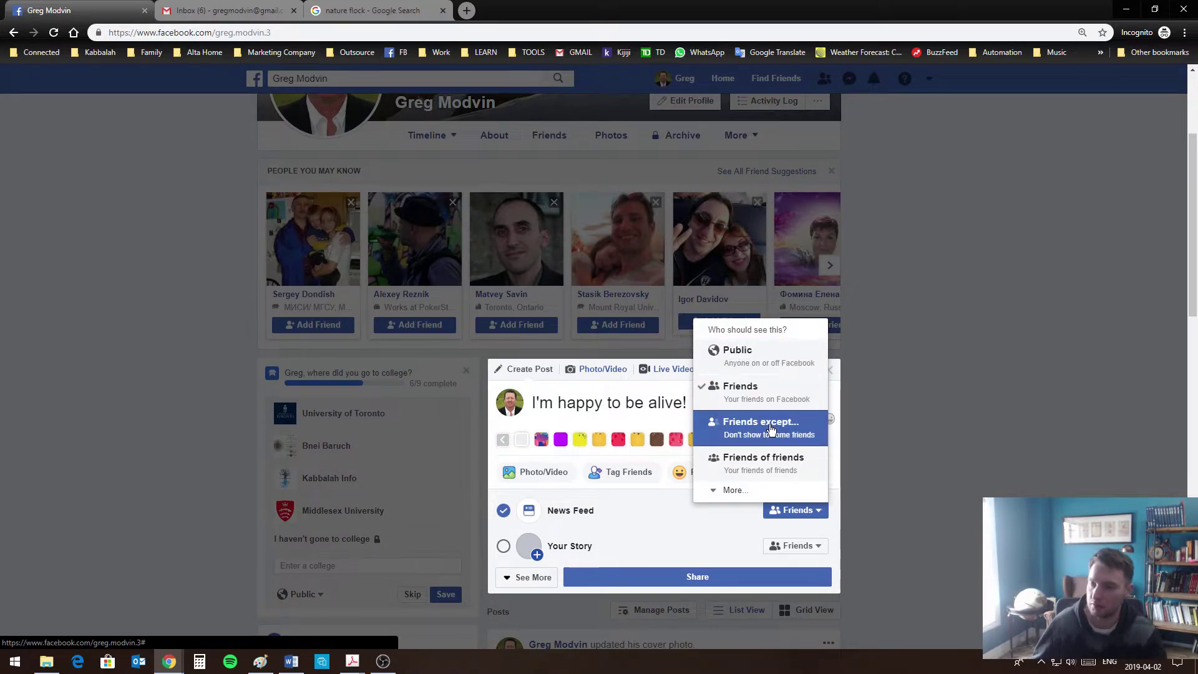
Close the composer unshared and cancel a Photo/Video attachment
click(930, 344)
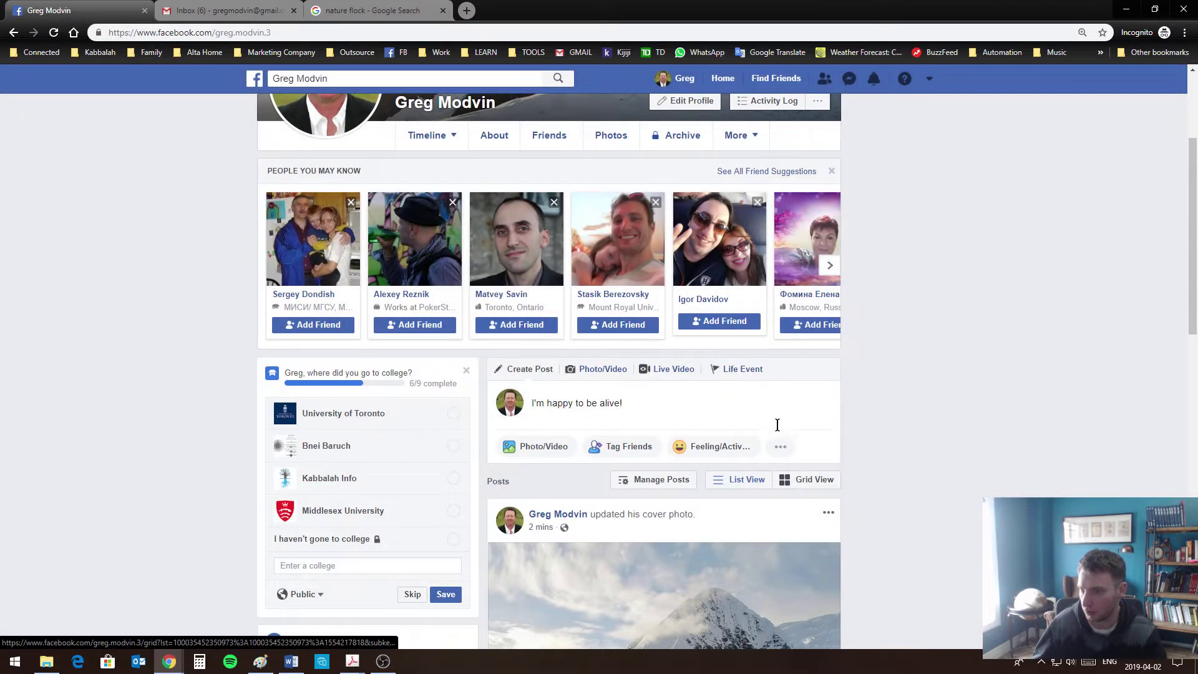
click(531, 445)
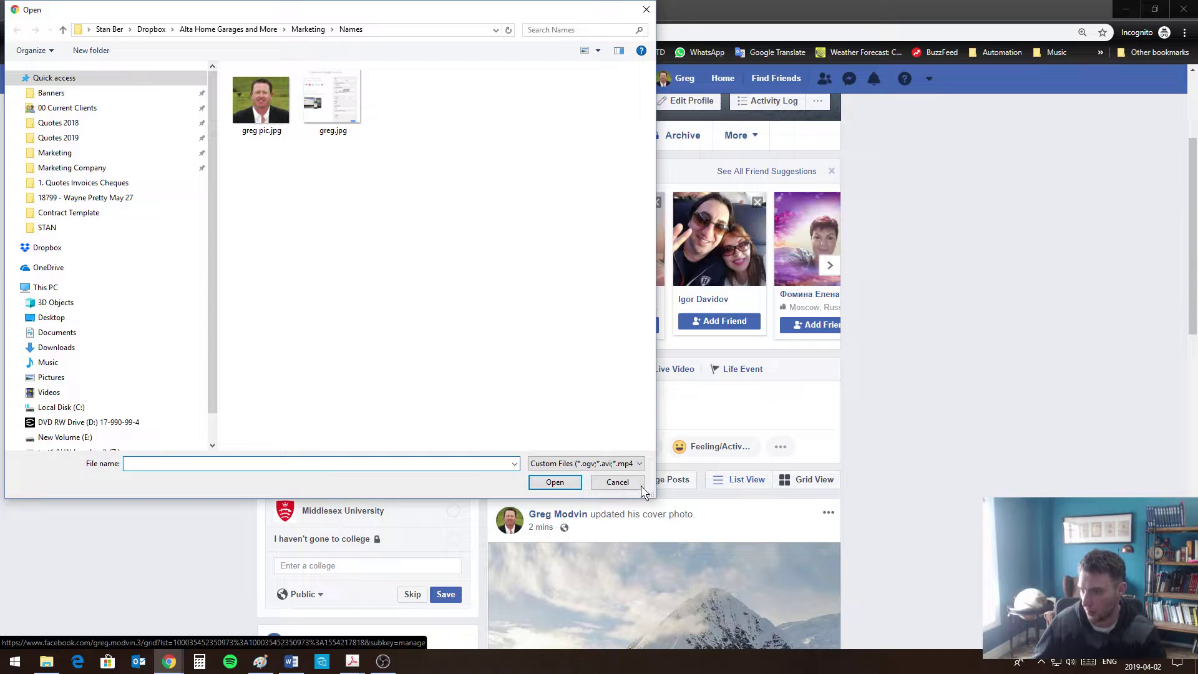
click(638, 485)
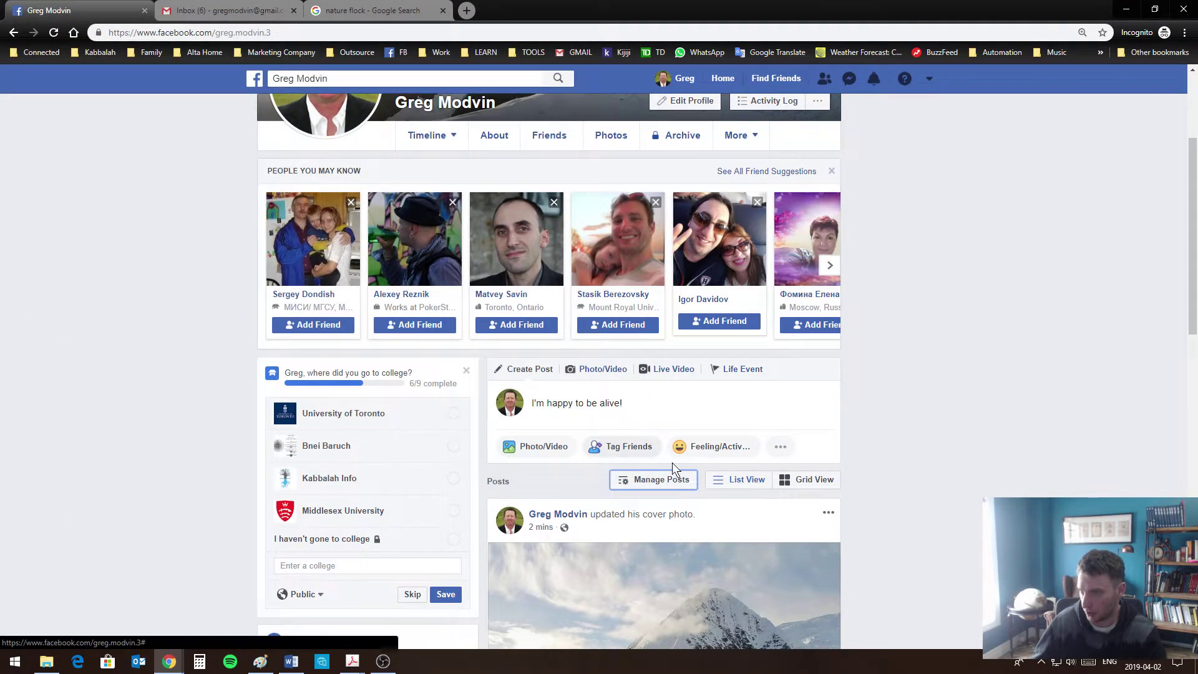
click(954, 448)
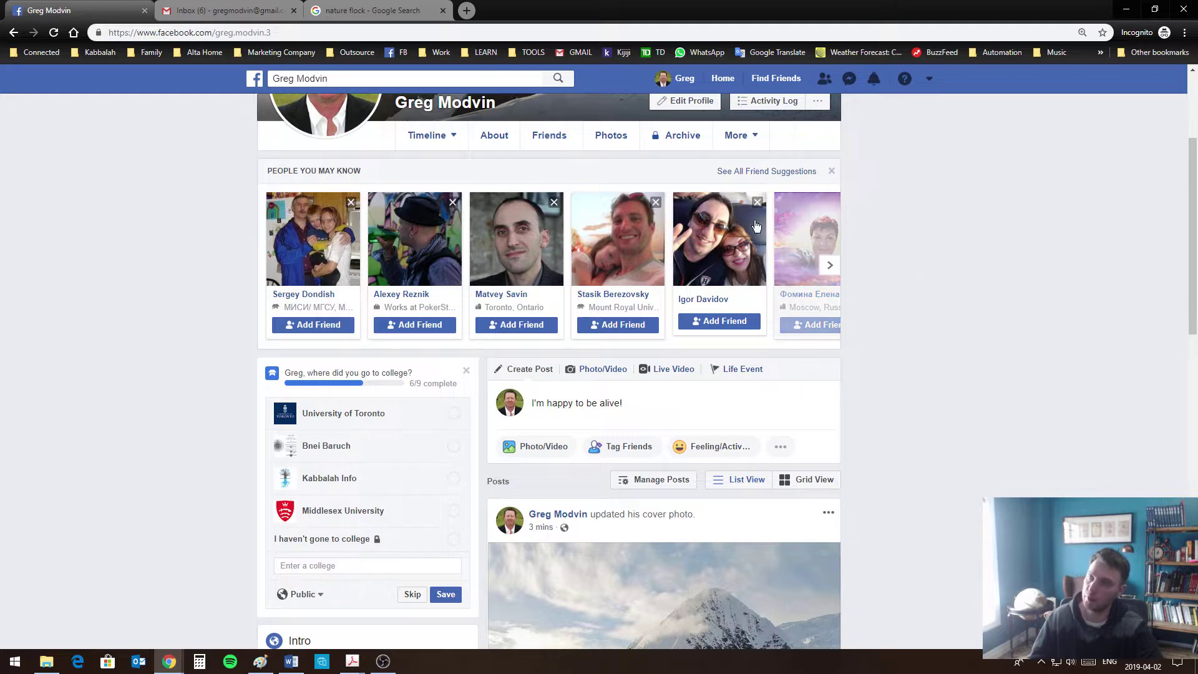
Open YouTube in a new tab and search for why people cheat in a relationship
click(466, 11)
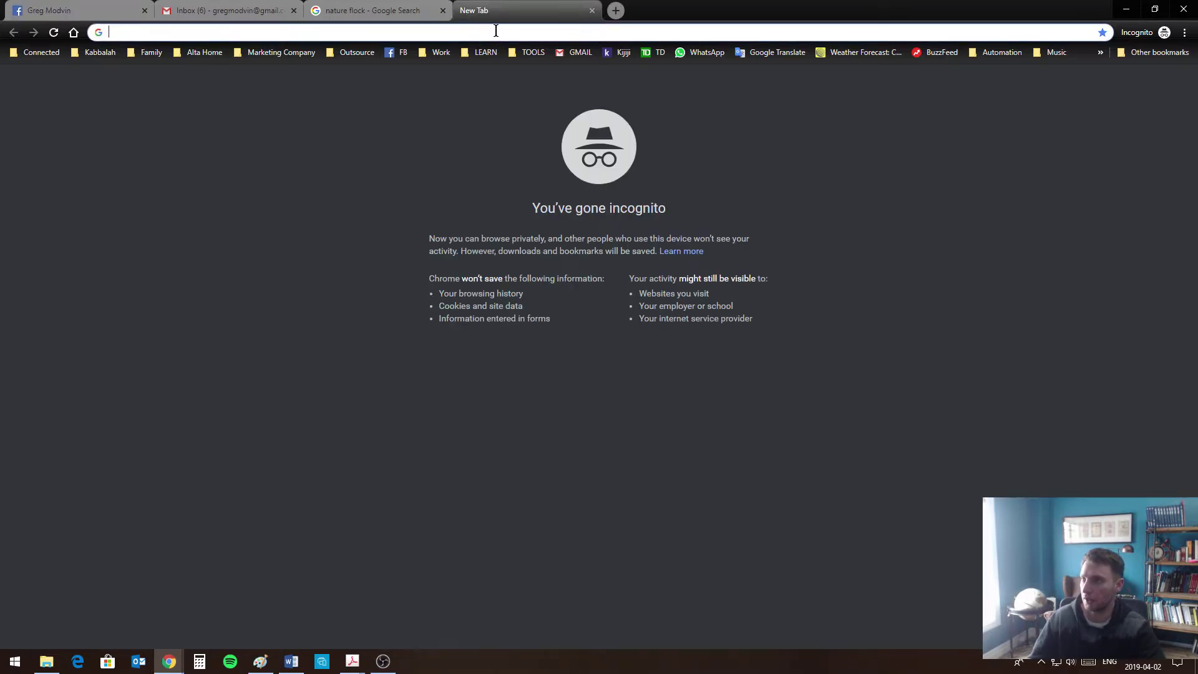
text(youtube.com)
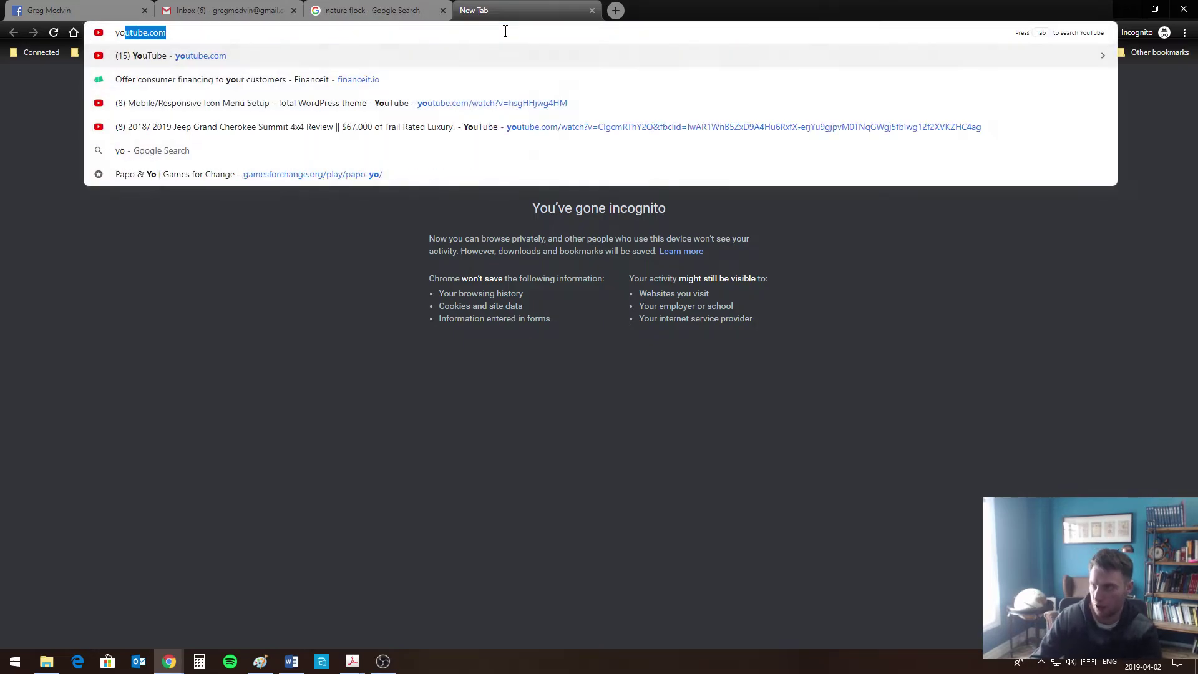
key(Return)
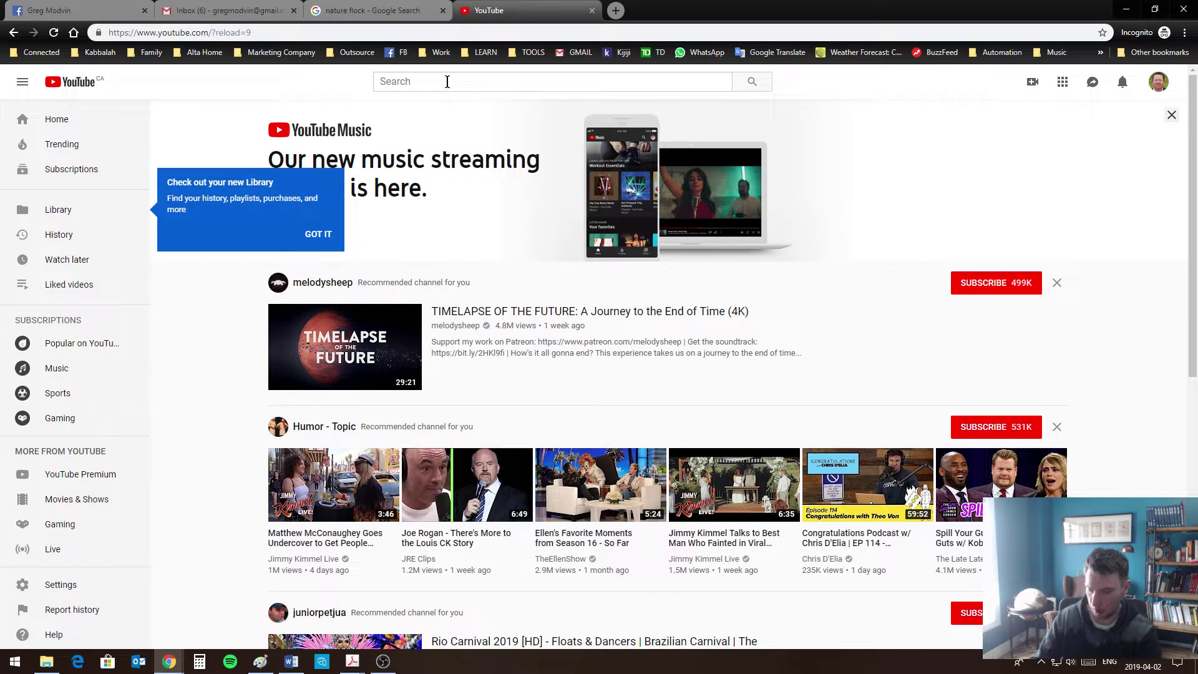
click(447, 82)
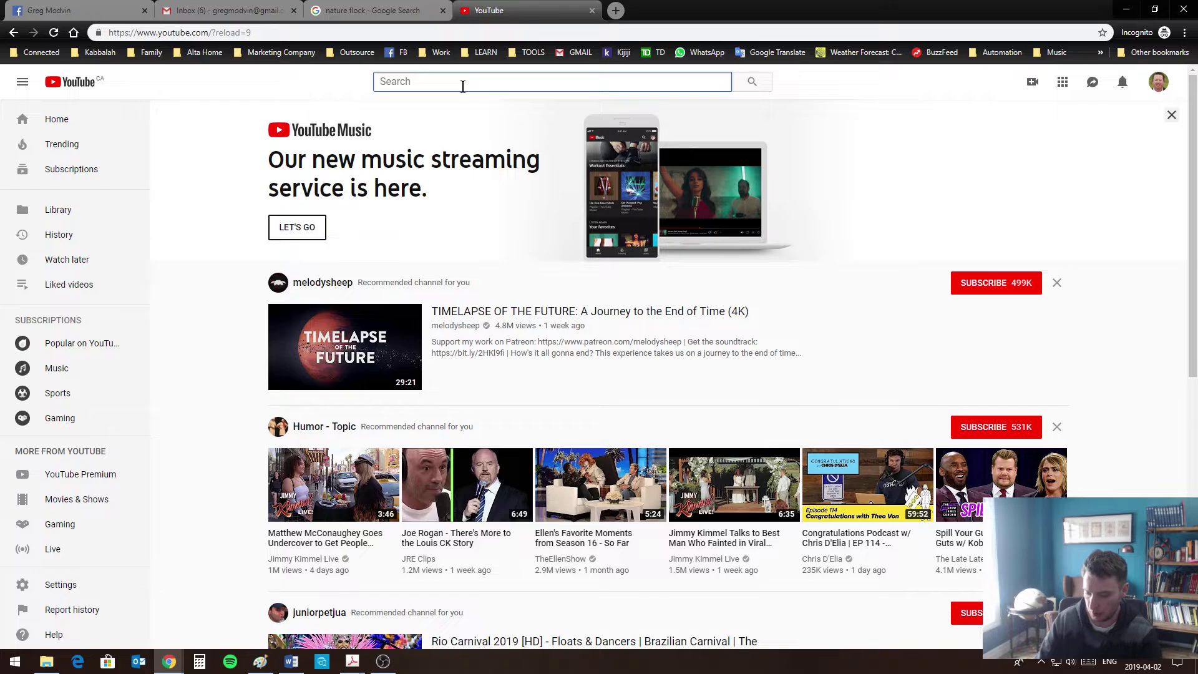
text(why )
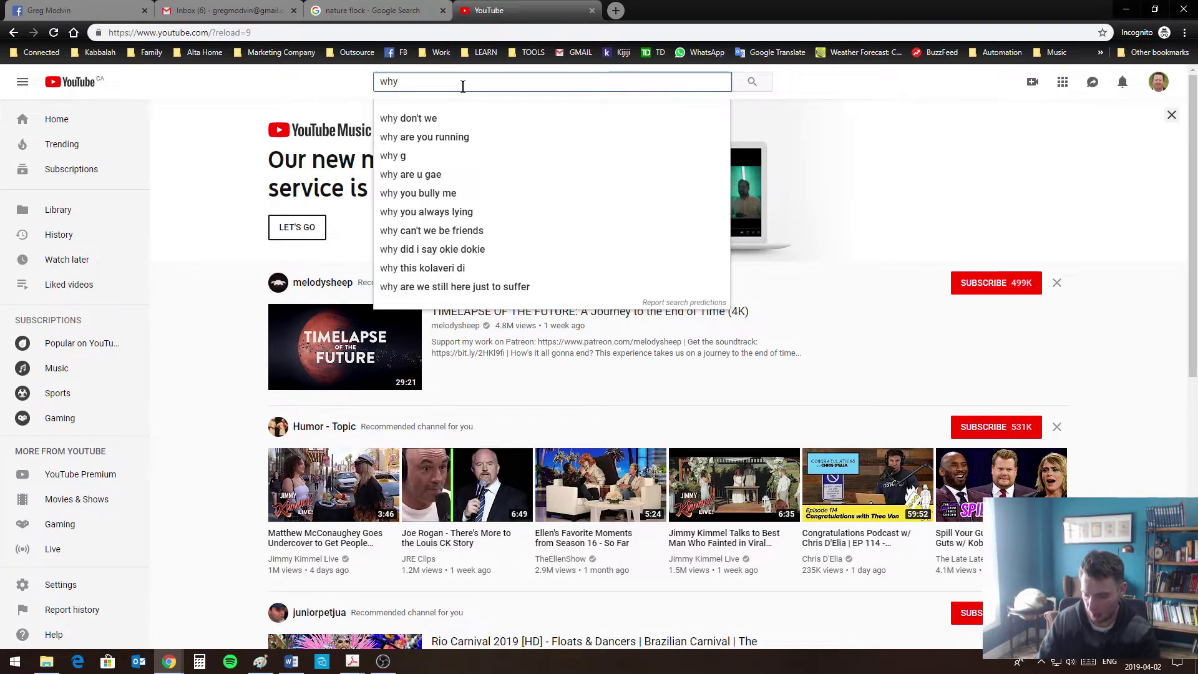
text(people)
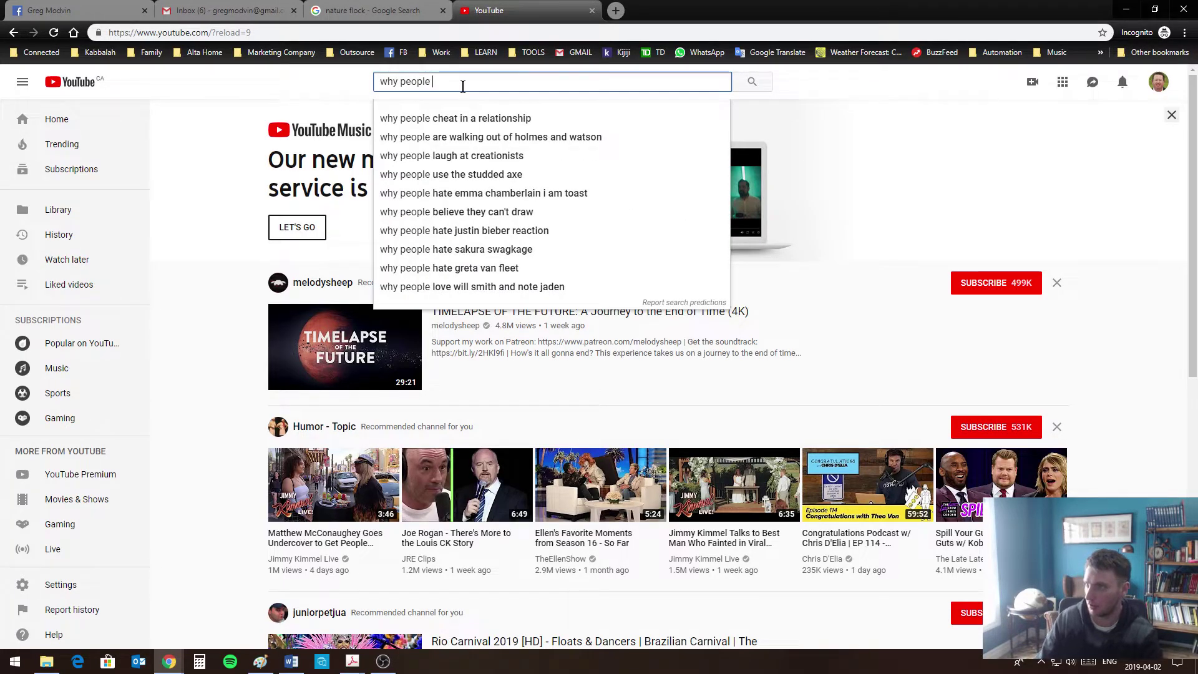
click(492, 124)
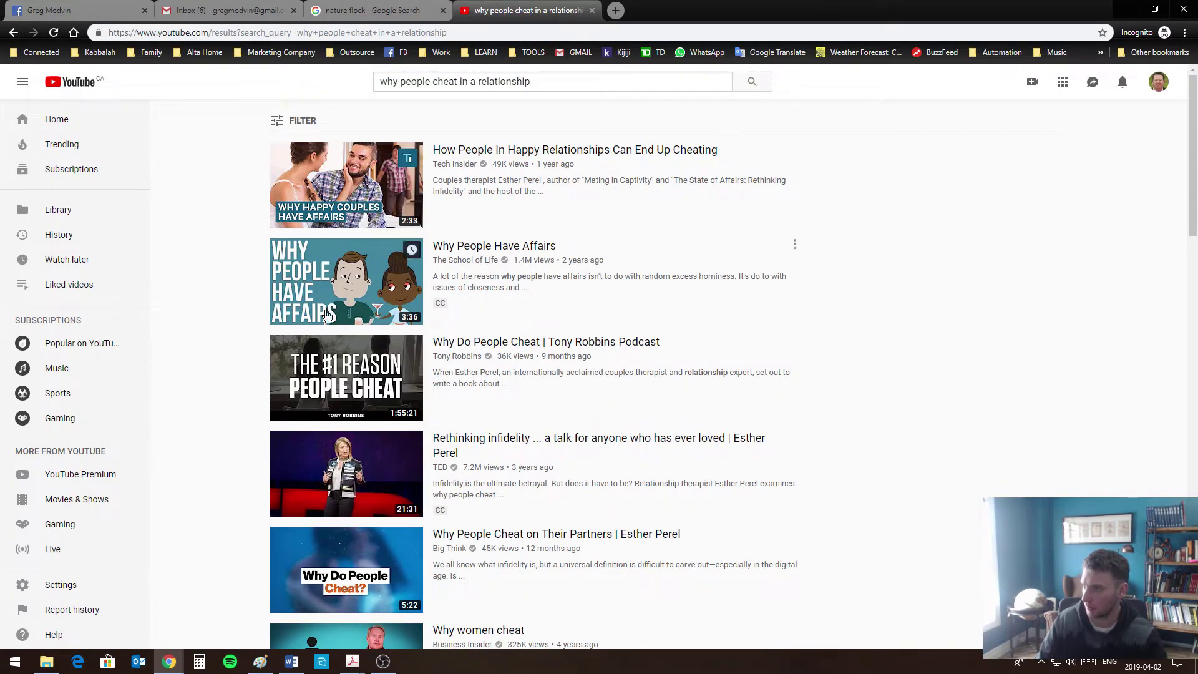
Play and pause the Why People Have Affairs video, dismissing the Premium offer, then open Share
click(479, 258)
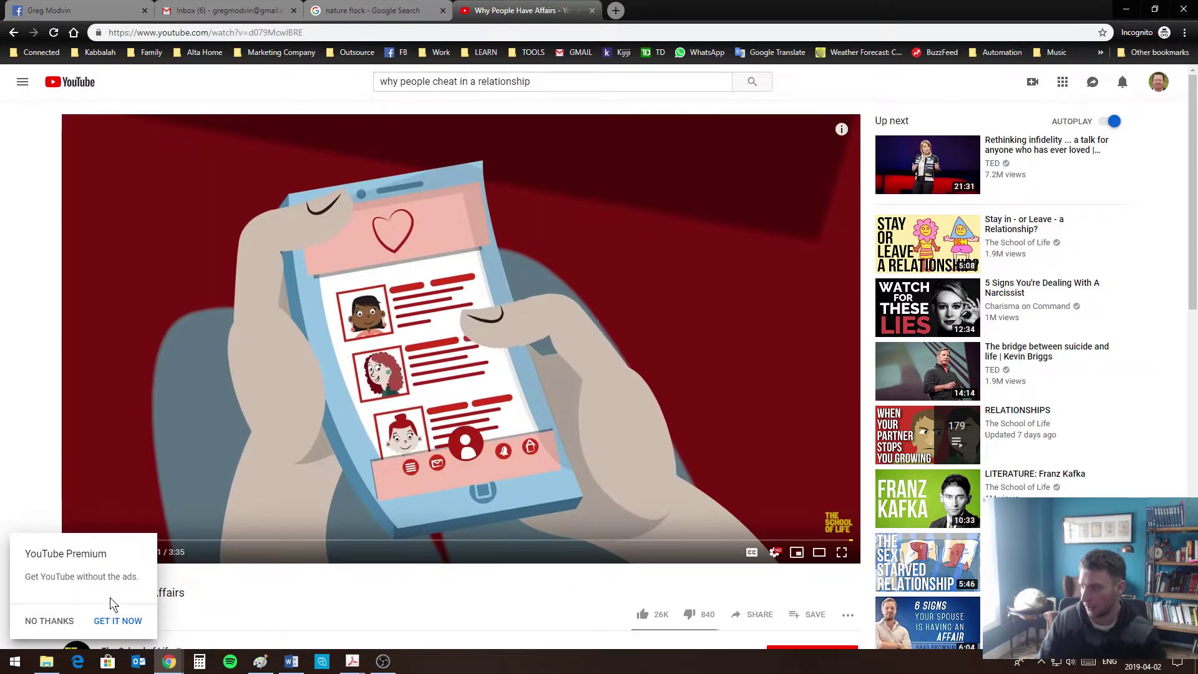
click(48, 619)
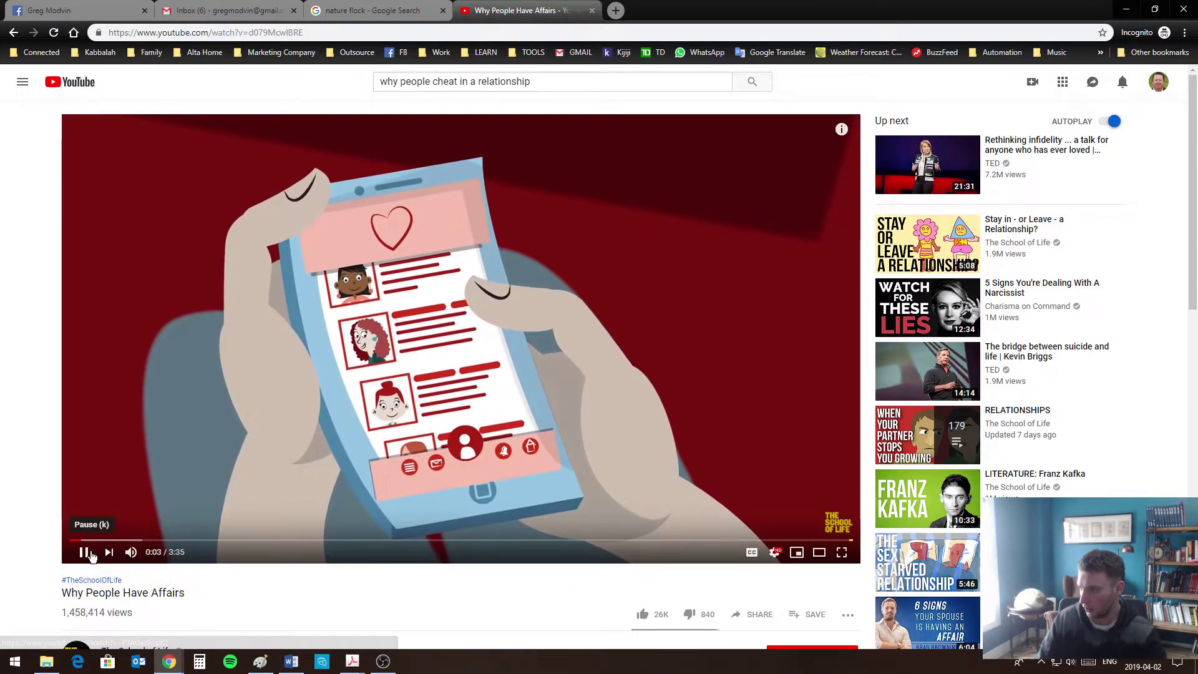
click(84, 551)
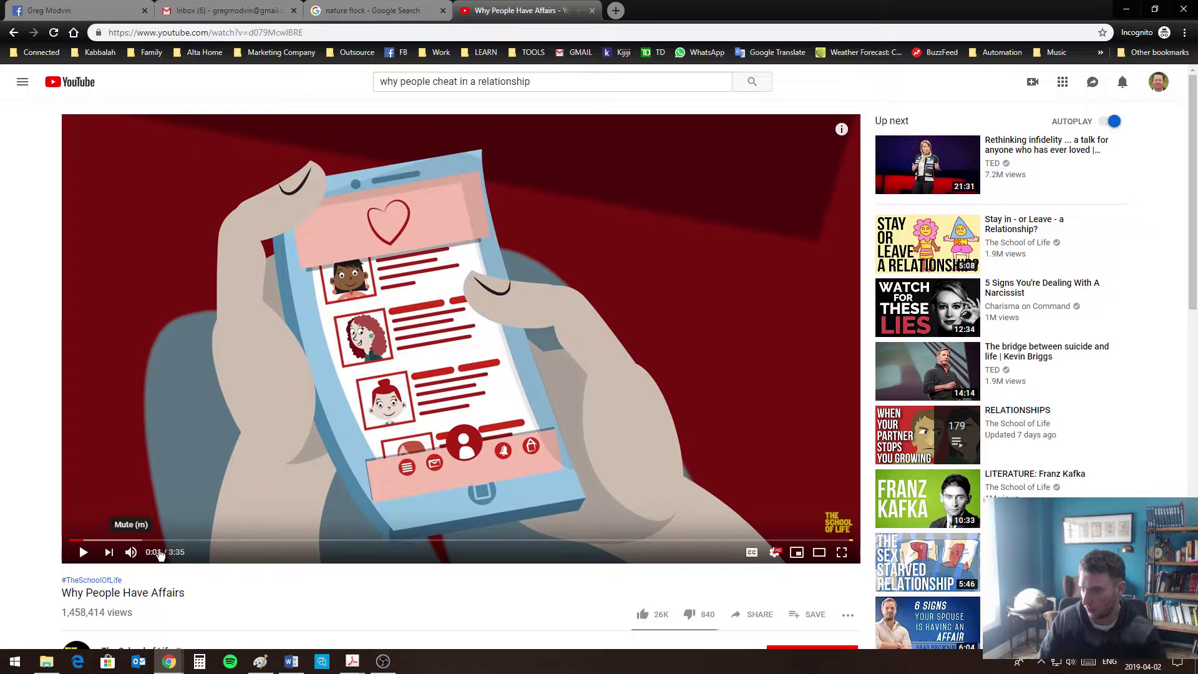
click(759, 622)
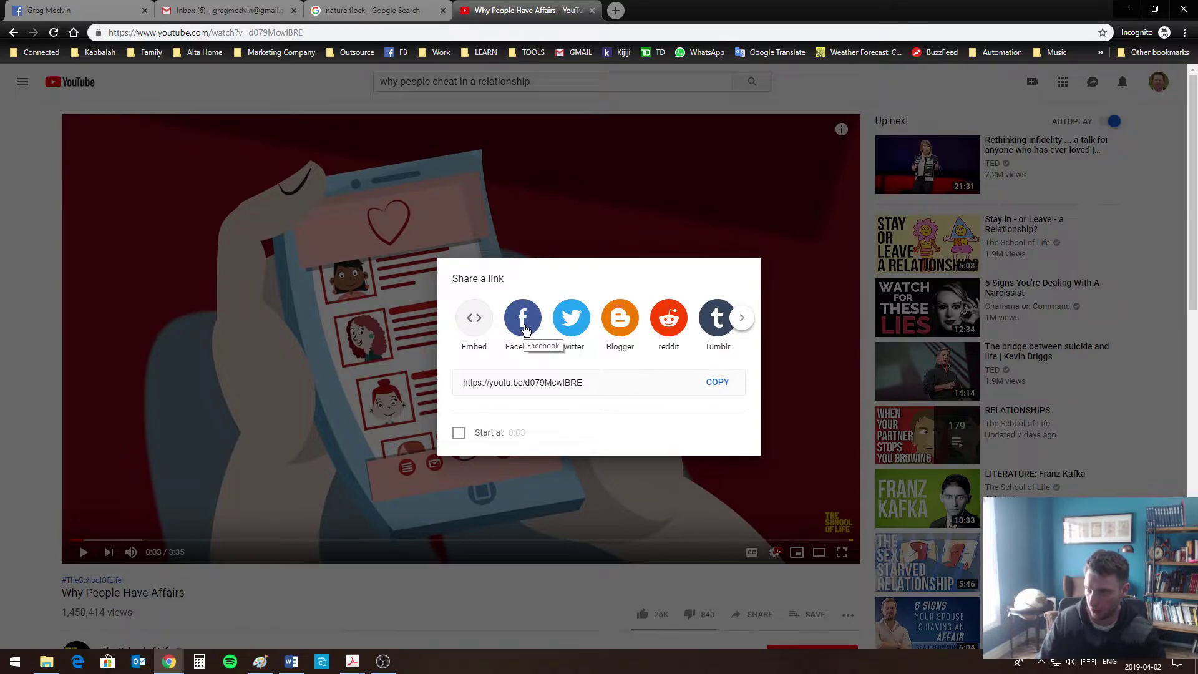
Post the video to Facebook with the caption "Great Video To Watch!"
click(524, 331)
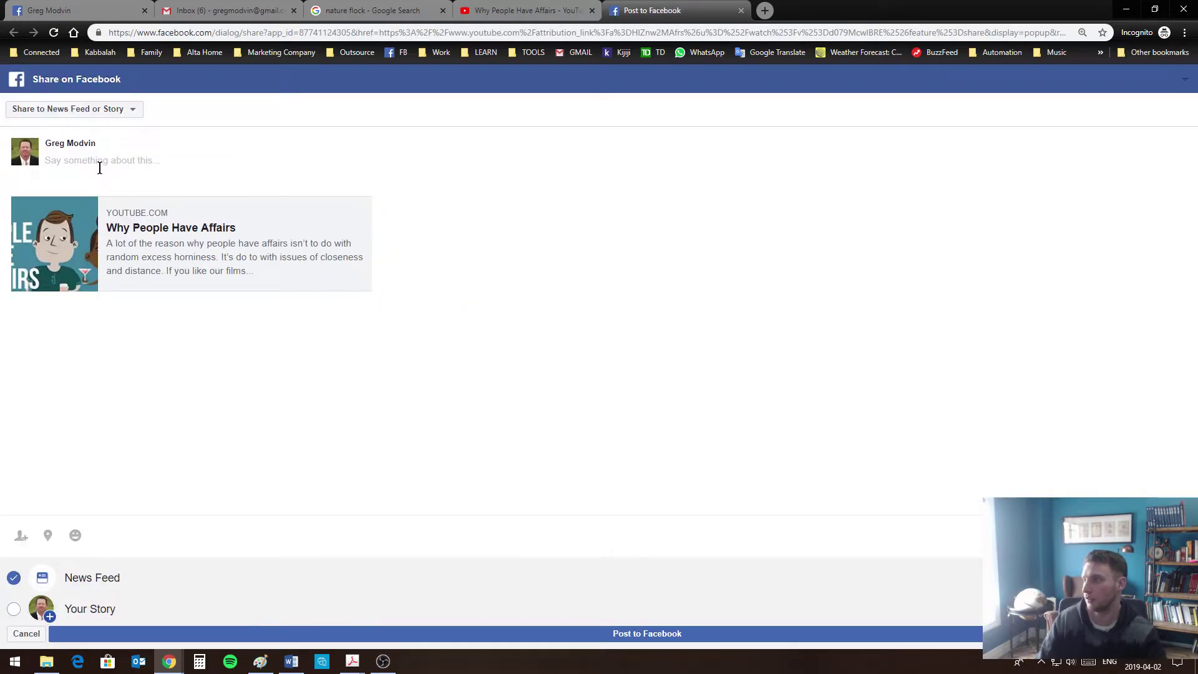
text(Great )
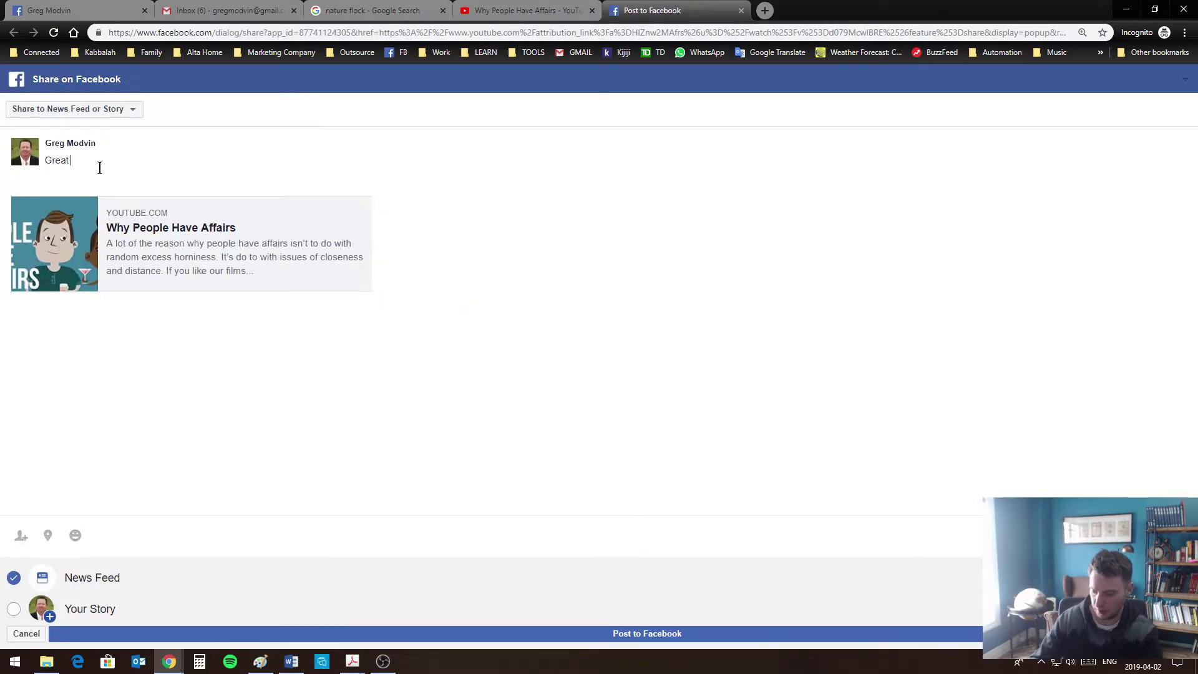
text(Video)
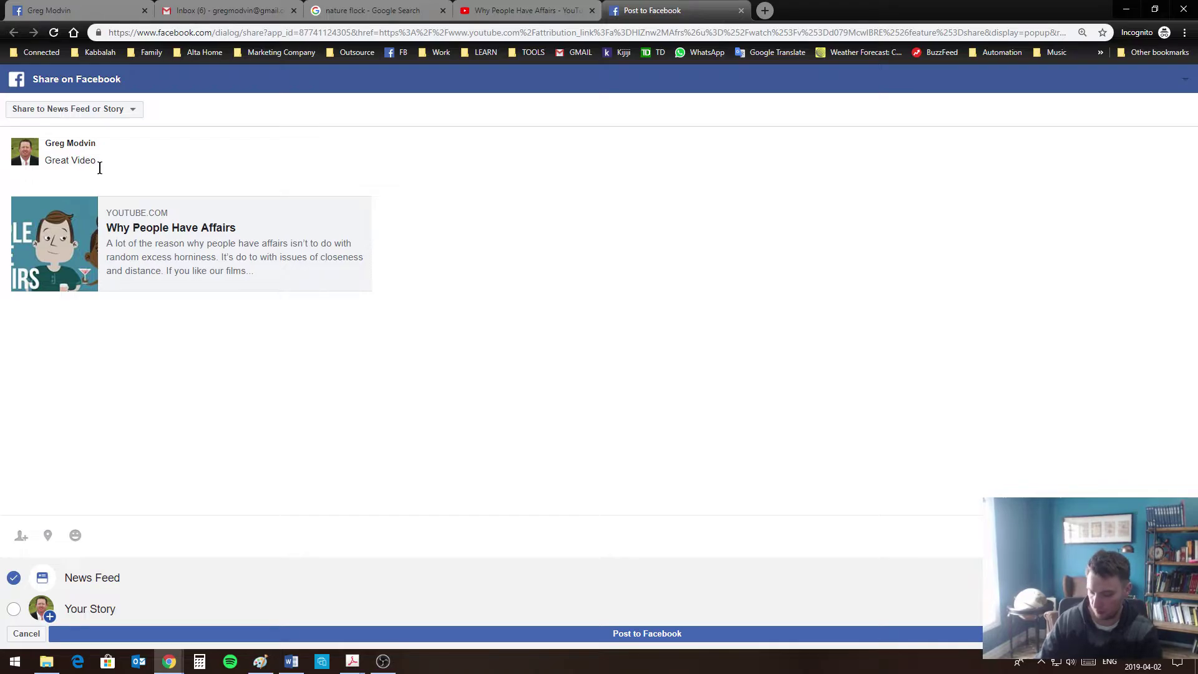
text( To Watc)
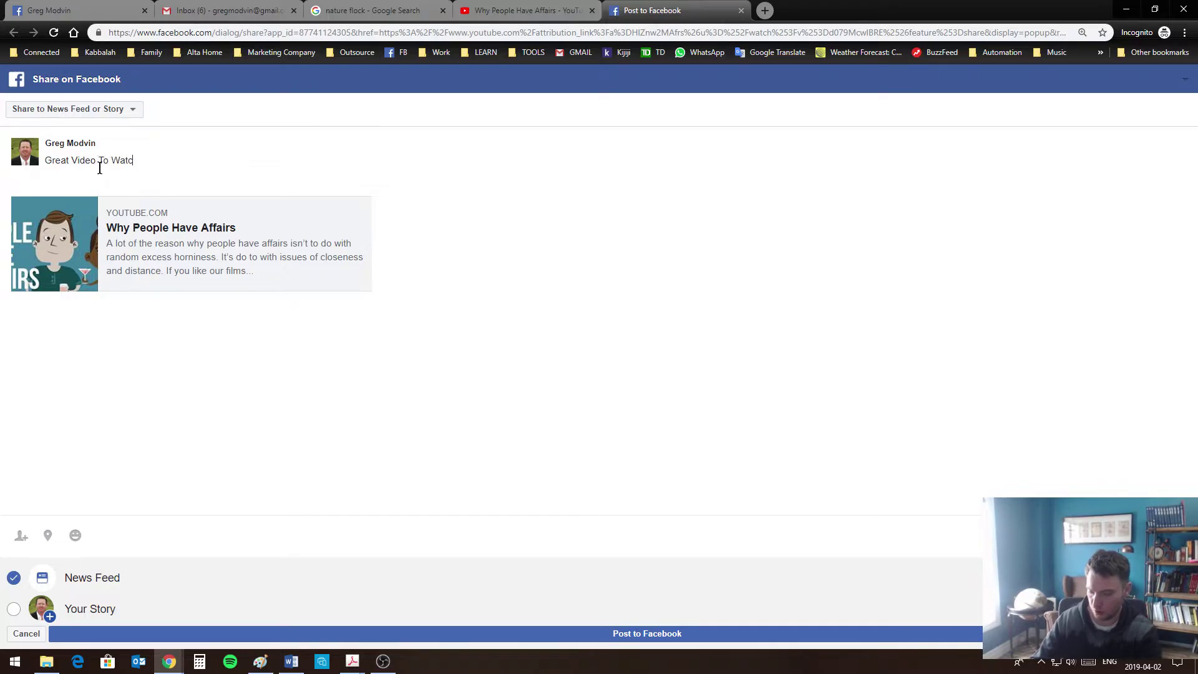
text(h!)
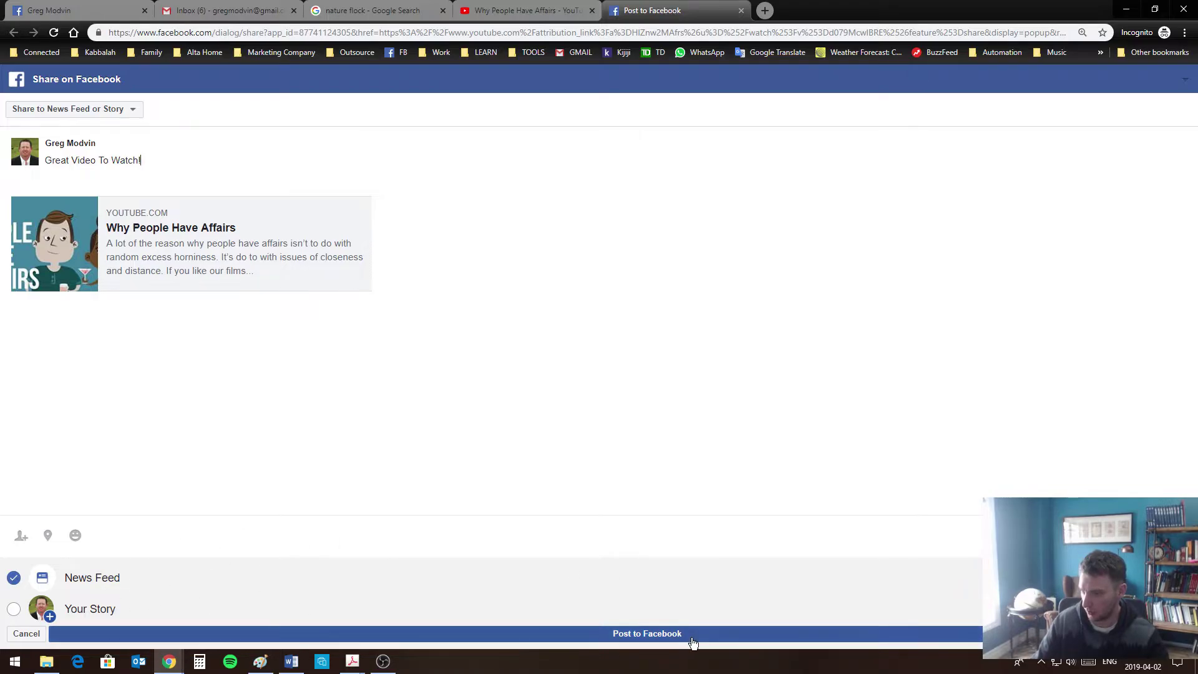
click(693, 638)
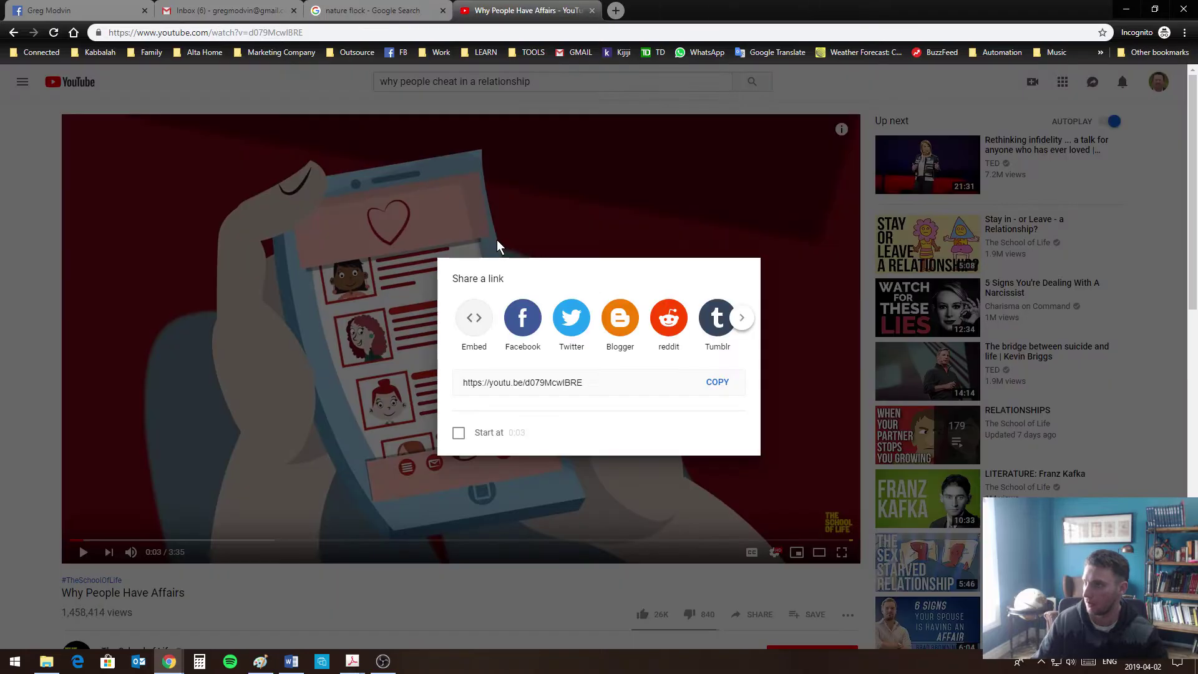
Close YouTube's sharing options and switch back to the Facebook profile tab
click(394, 16)
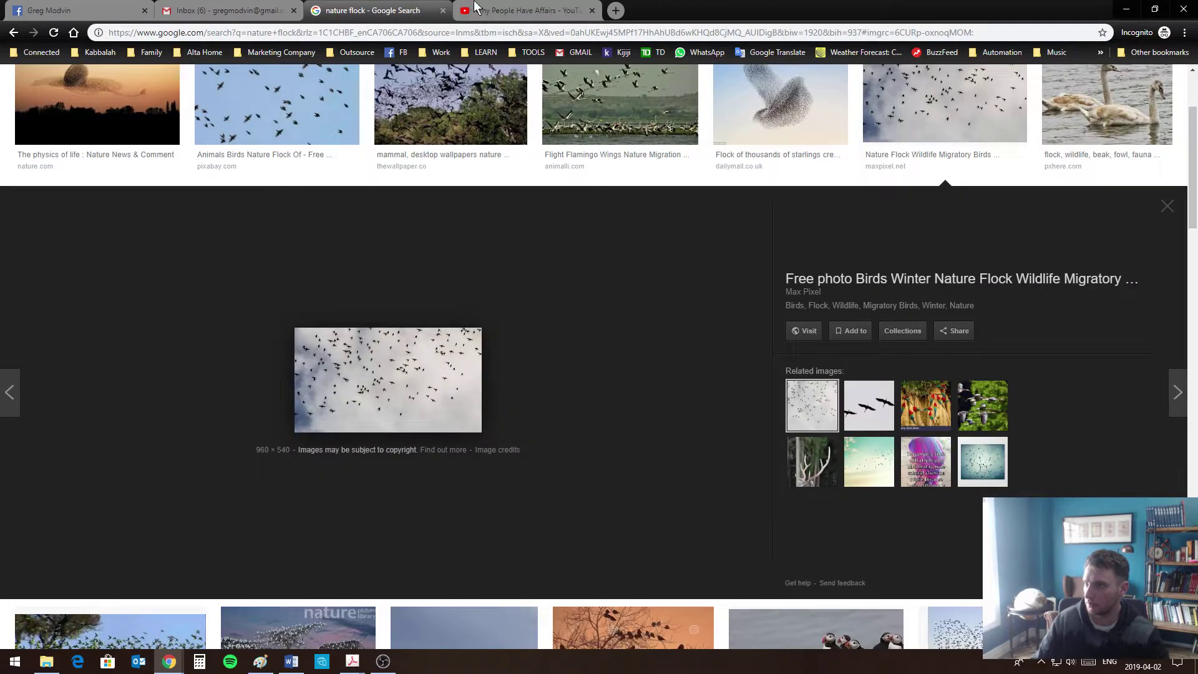
click(478, 11)
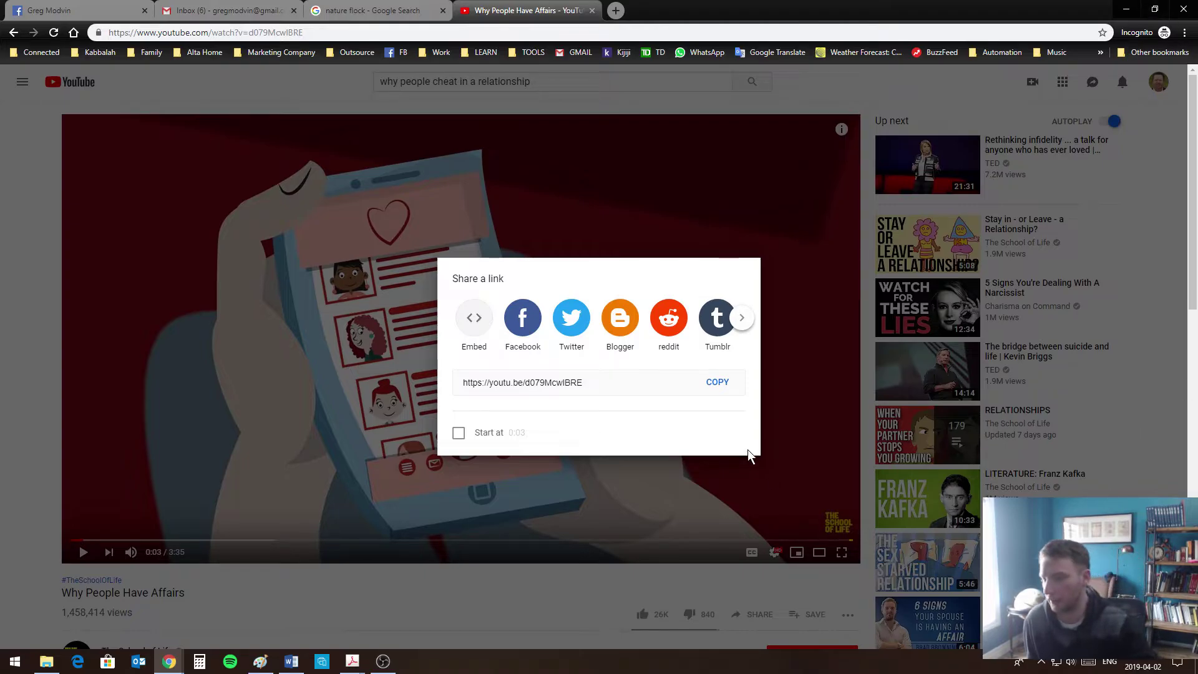
click(741, 317)
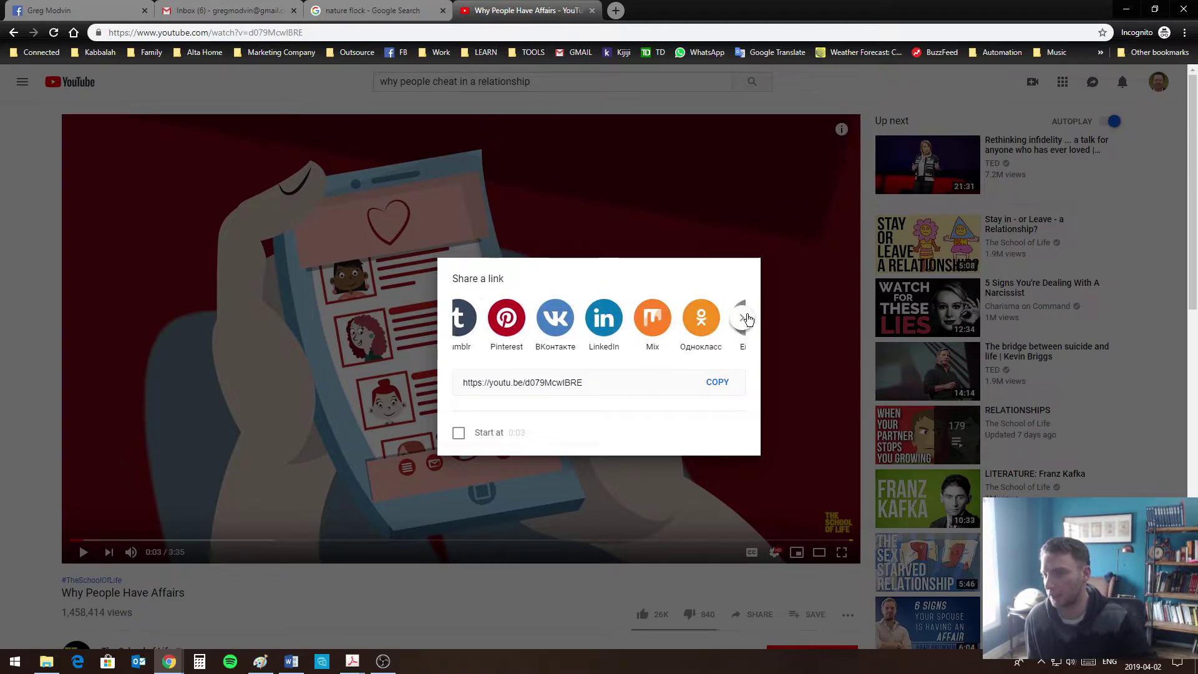
click(689, 85)
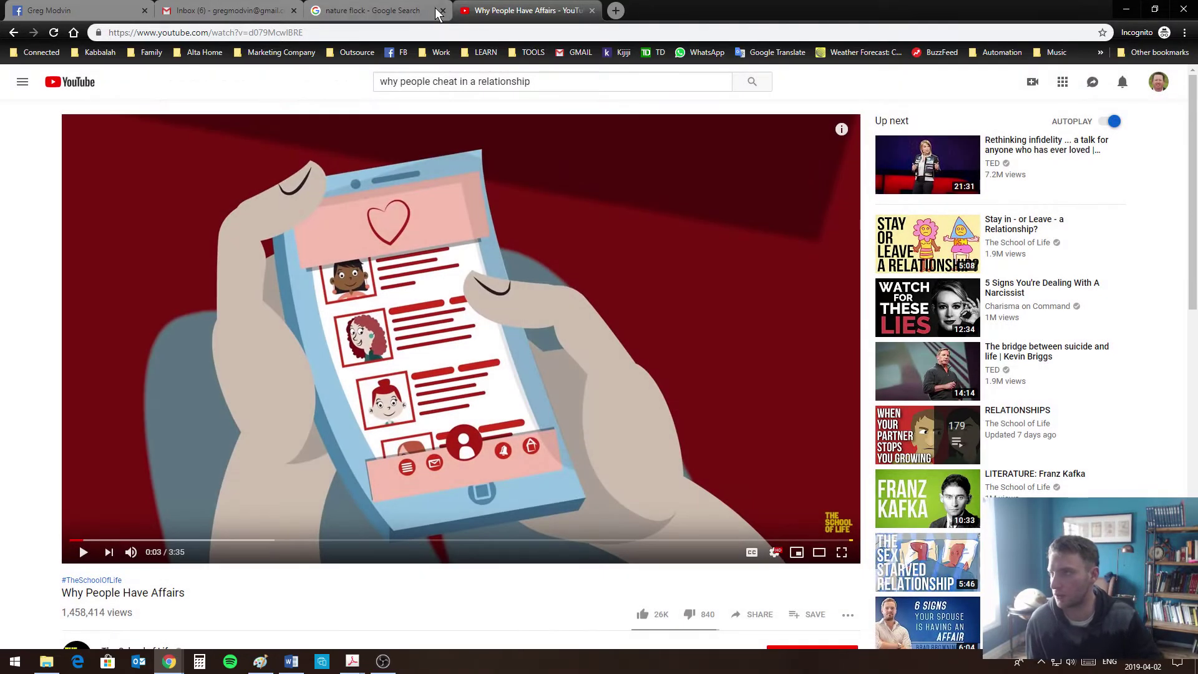
click(59, 11)
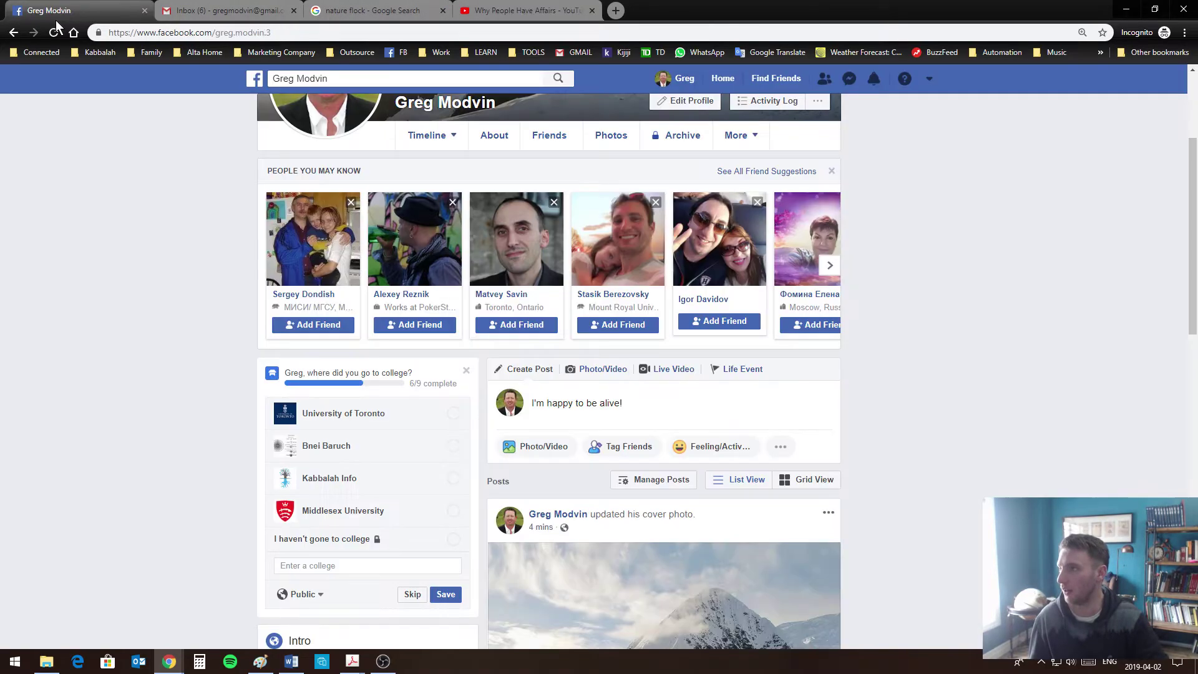
Reload the profile page, confirming the reload, and scroll the timeline for the shared post
scroll(1053, 440, down, 4)
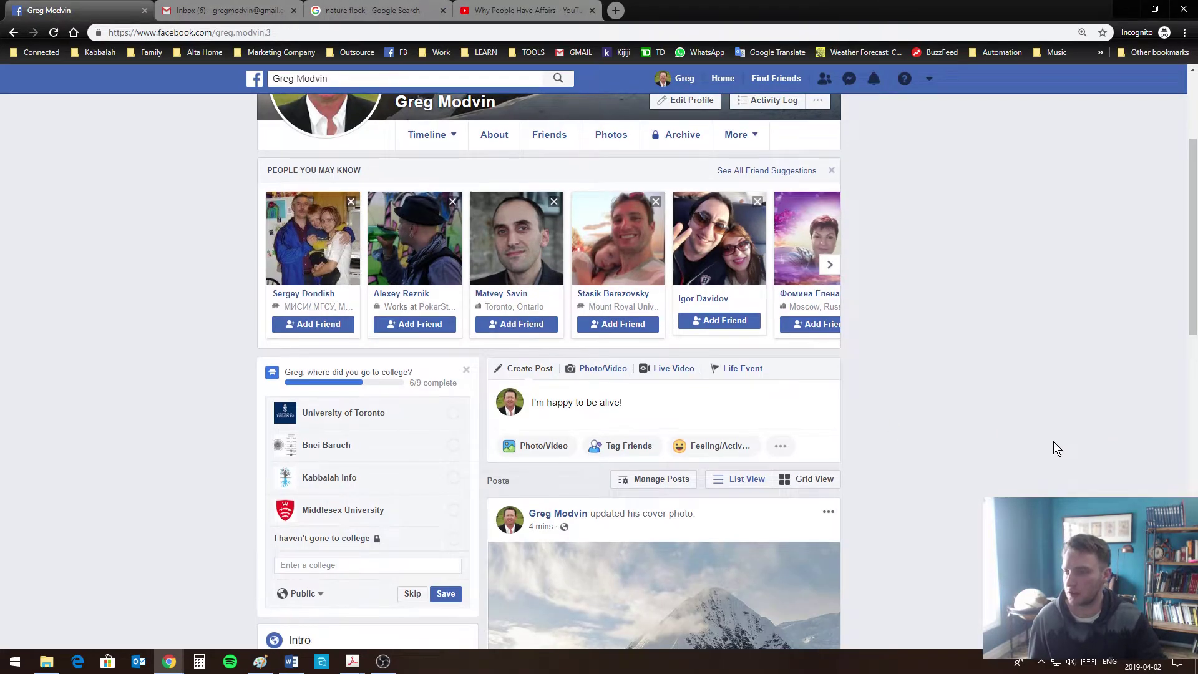
scroll(1053, 440, up, 2)
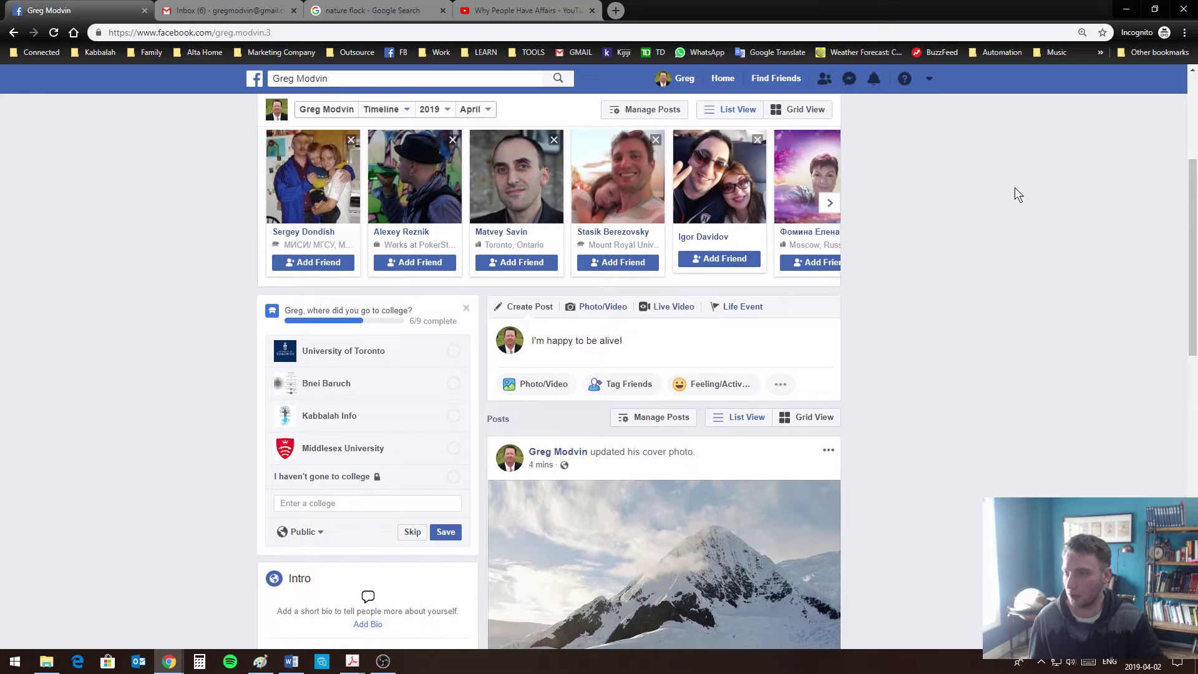
right_click(969, 200)
click(992, 240)
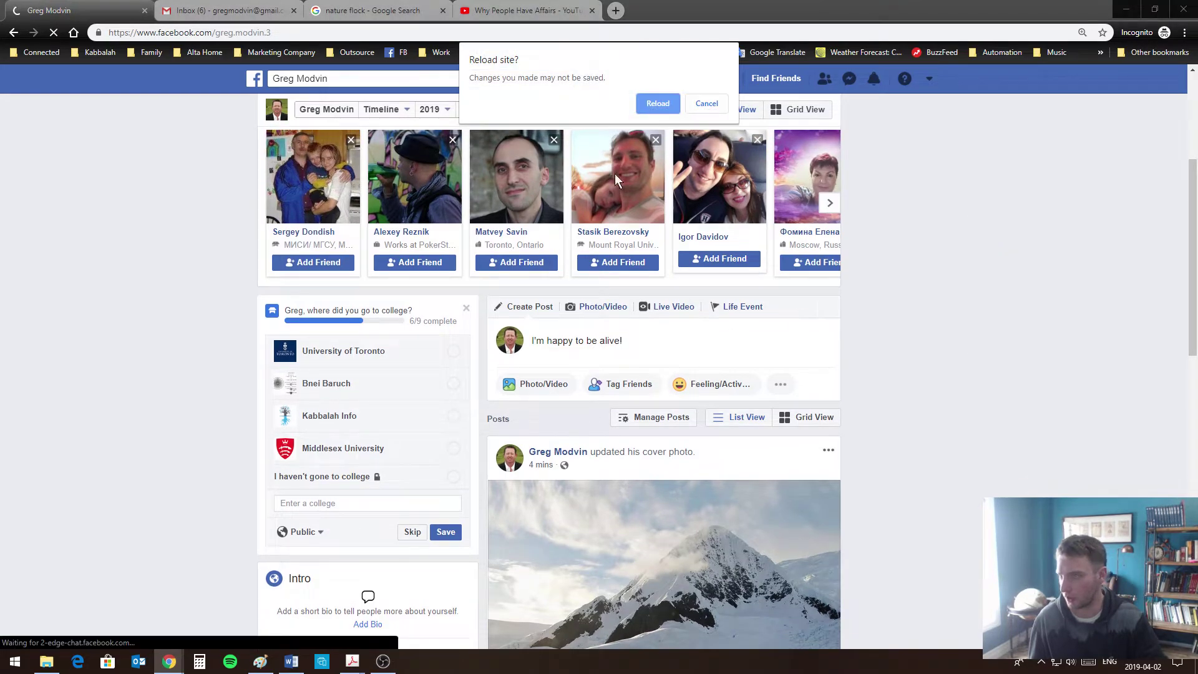
click(665, 101)
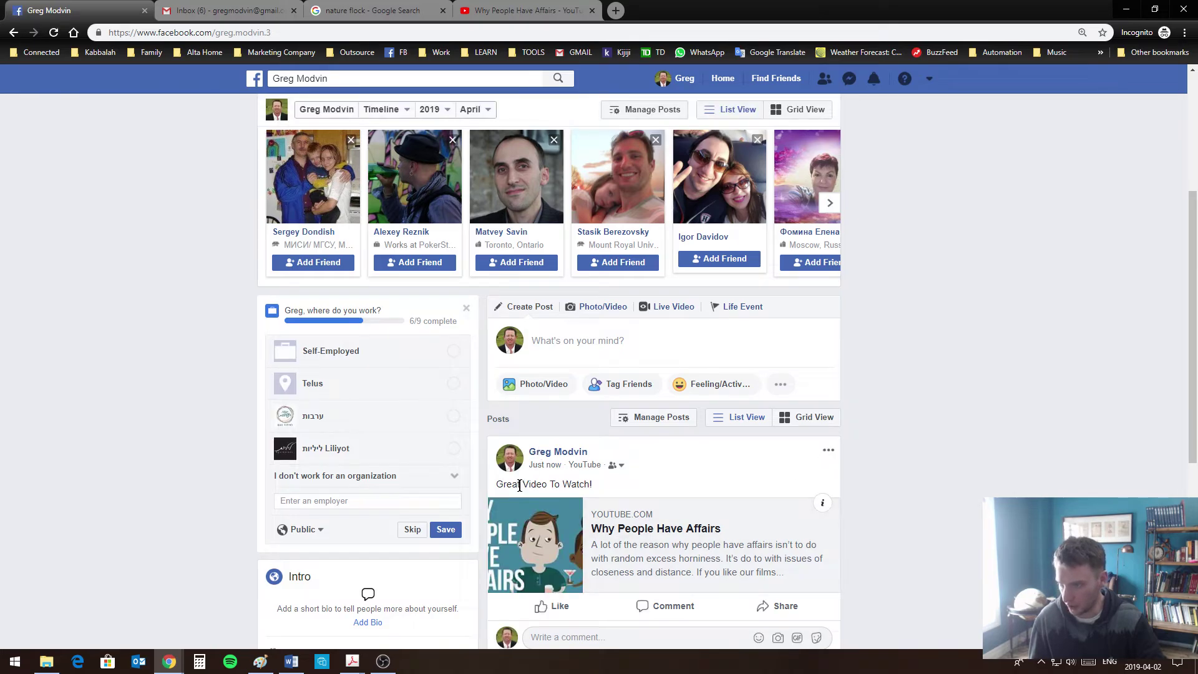
scroll(902, 477, down, 2)
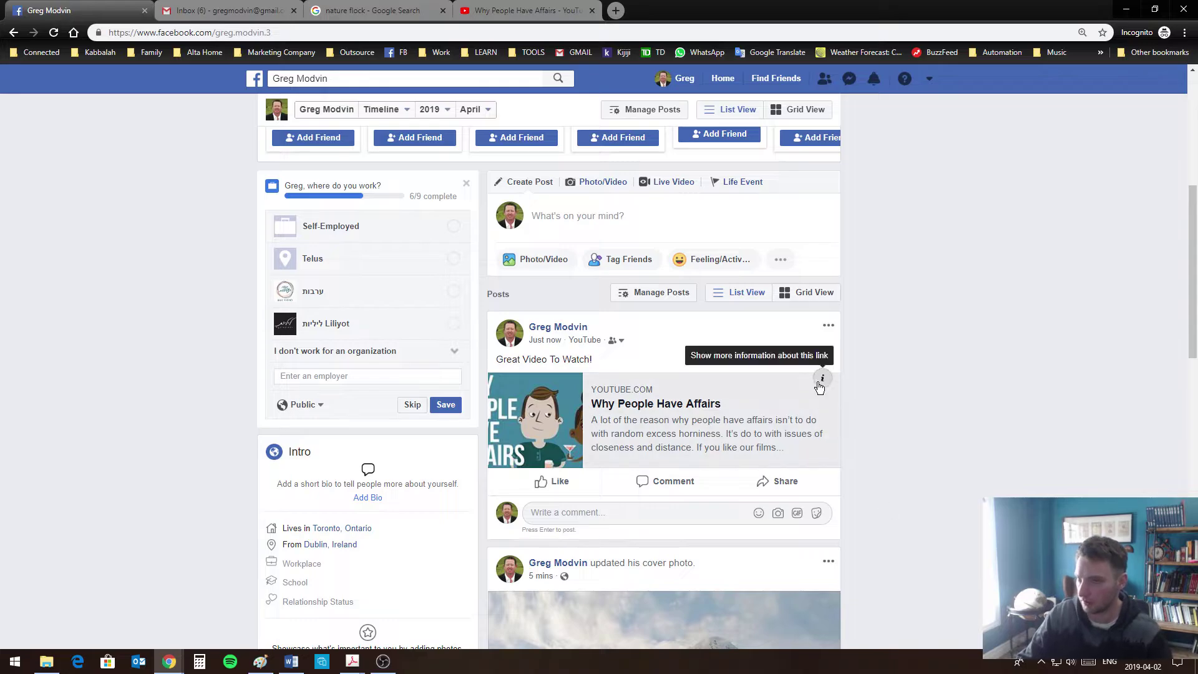
scroll(962, 310, up, 6)
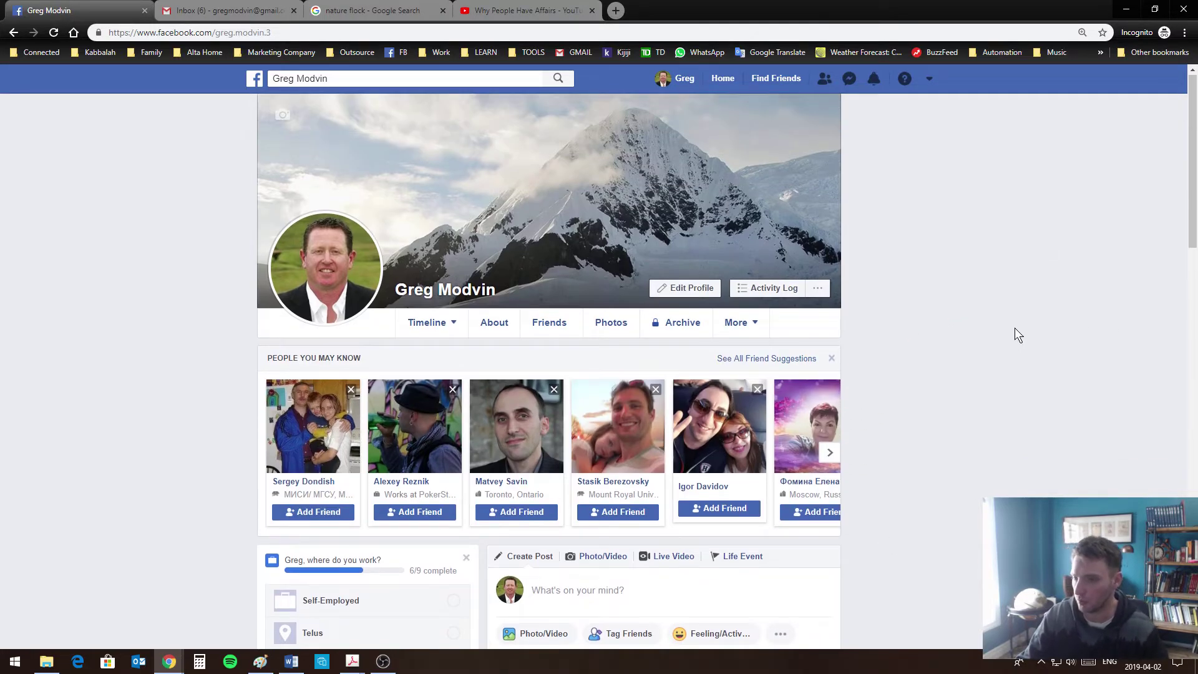
scroll(1016, 351, down, 3)
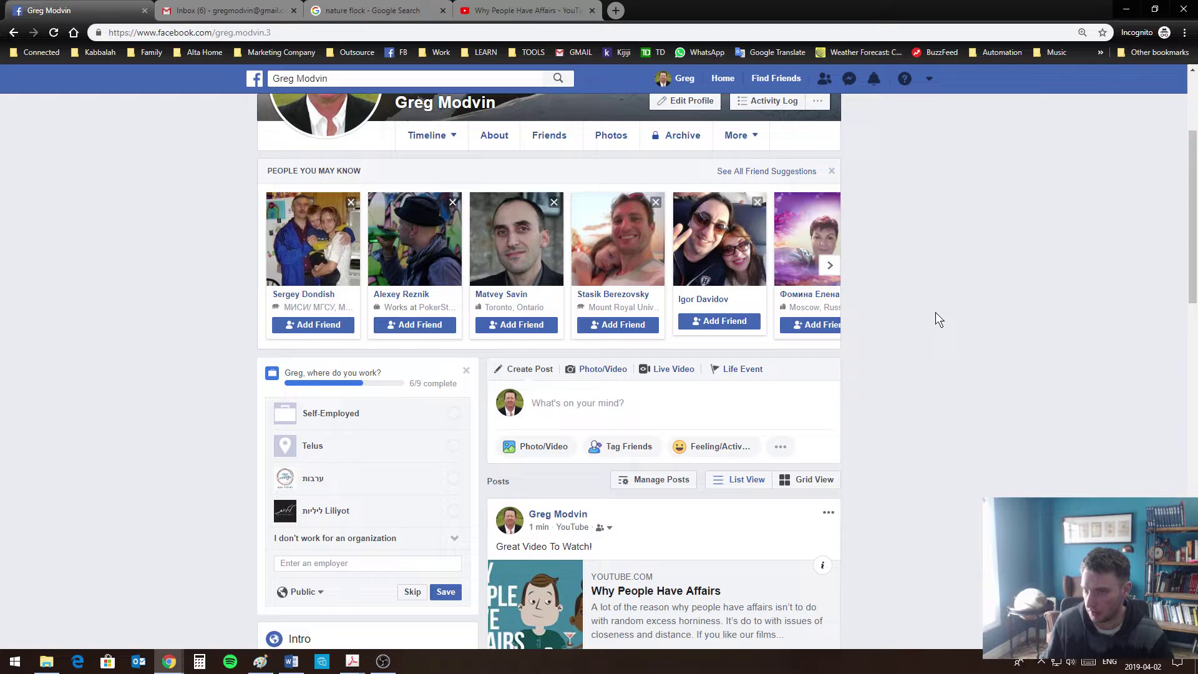
scroll(892, 449, up, 3)
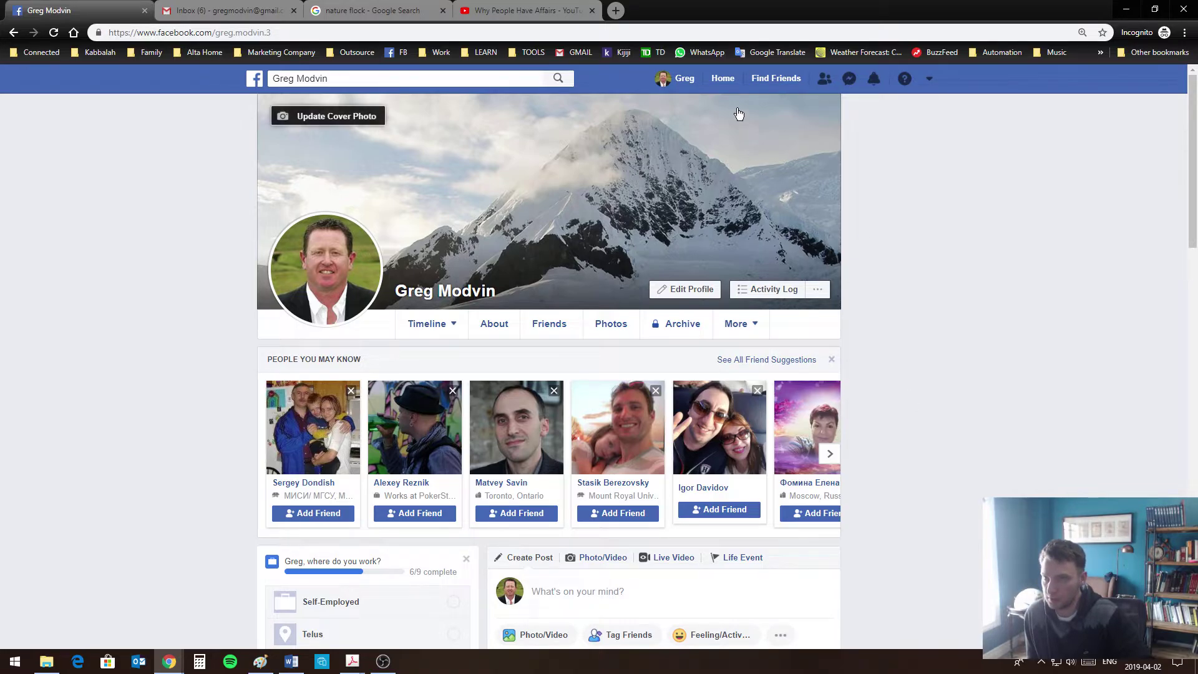
click(756, 325)
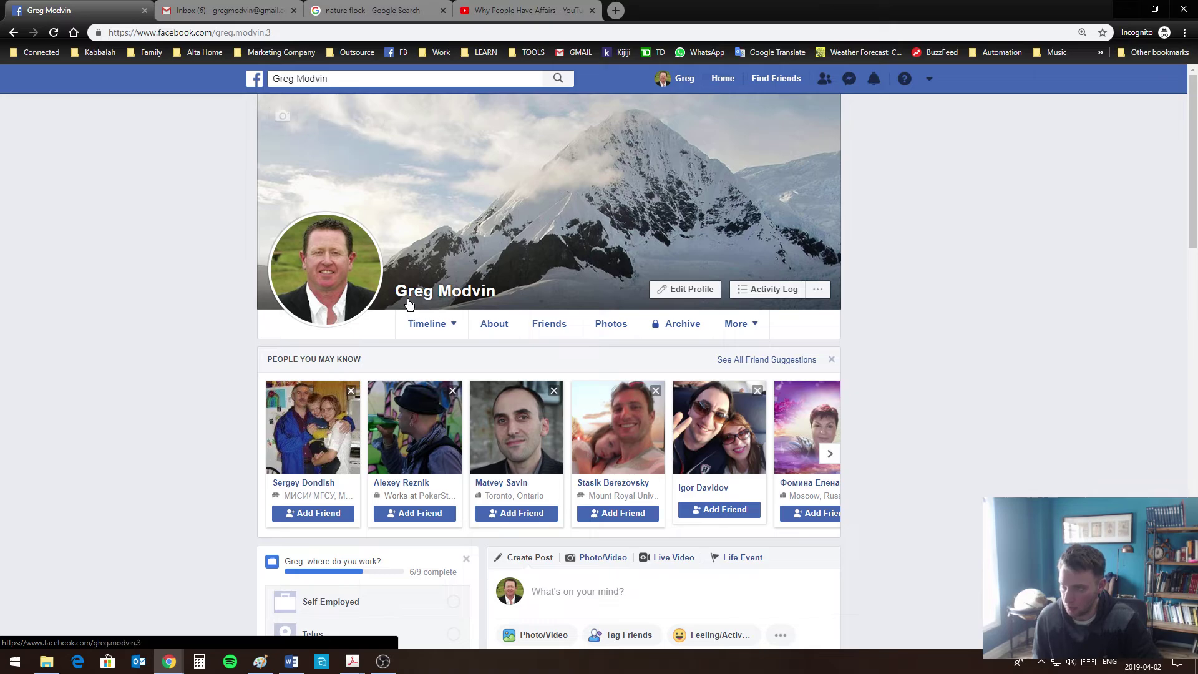
scroll(955, 353, down, 2)
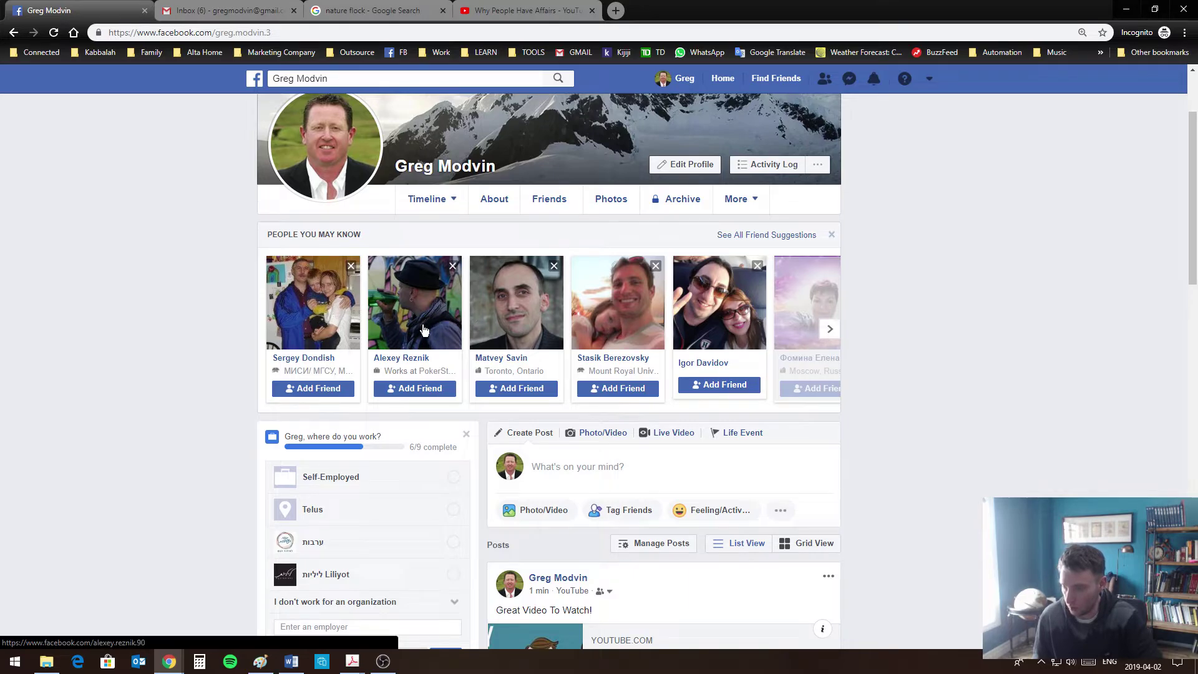
Browse the profile's Friends list
click(550, 203)
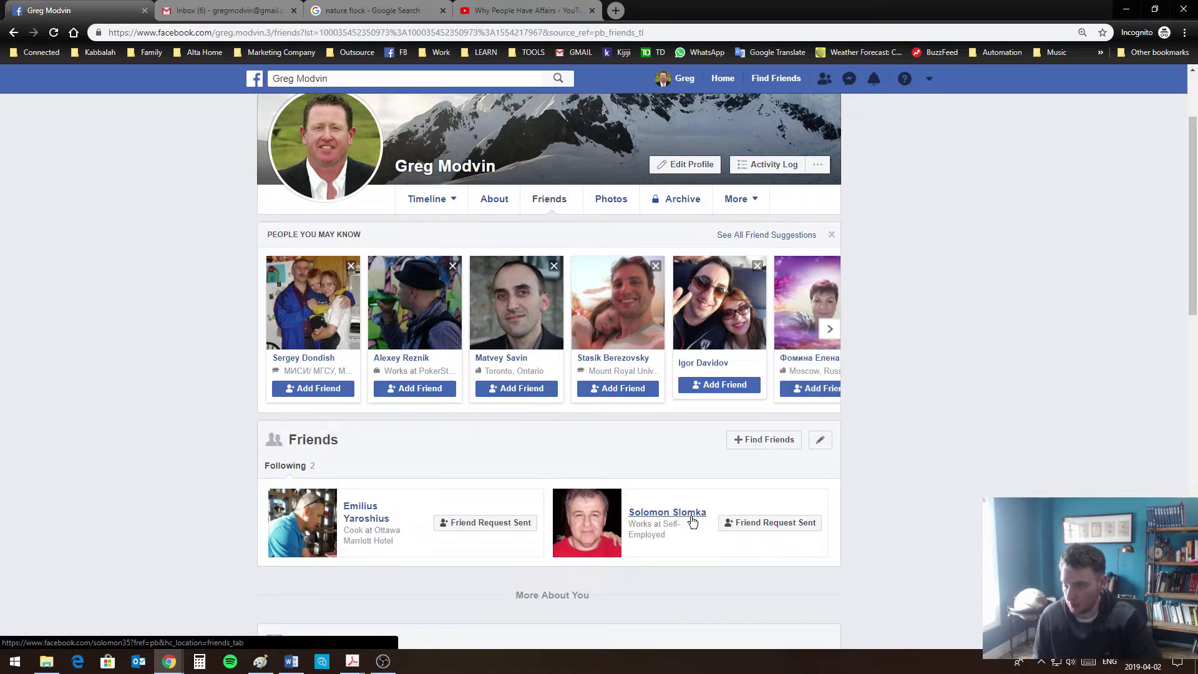
mouse_move(495, 529)
scroll(683, 537, down, 3)
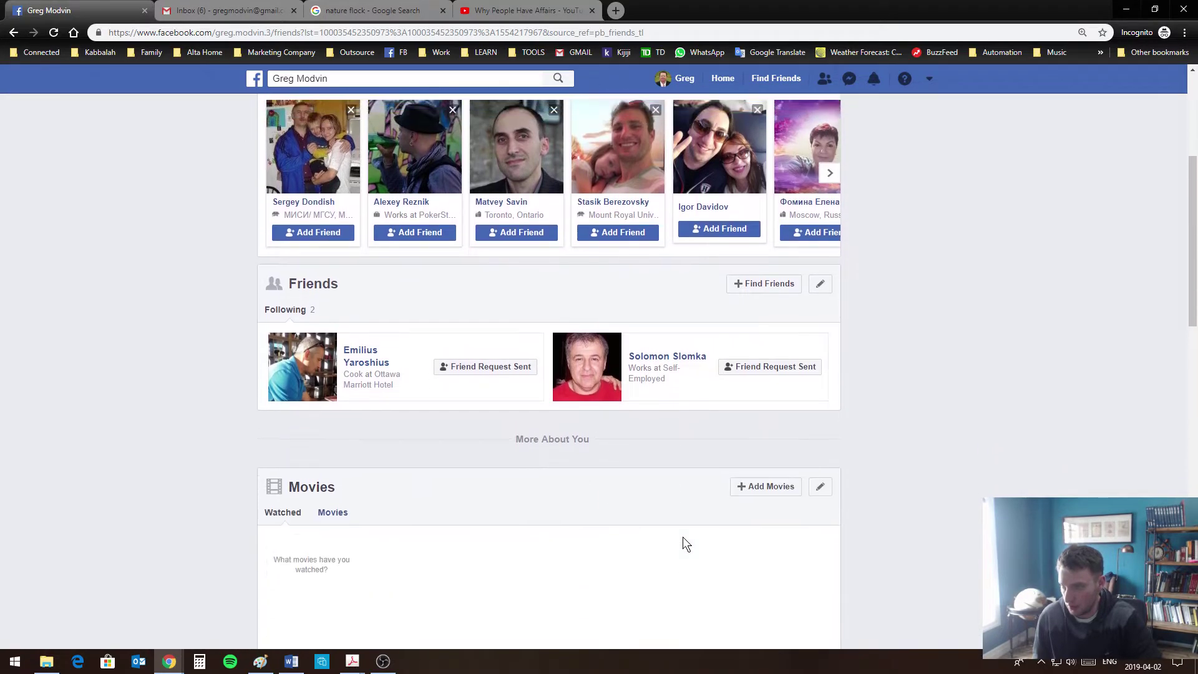
scroll(680, 524, up, 3)
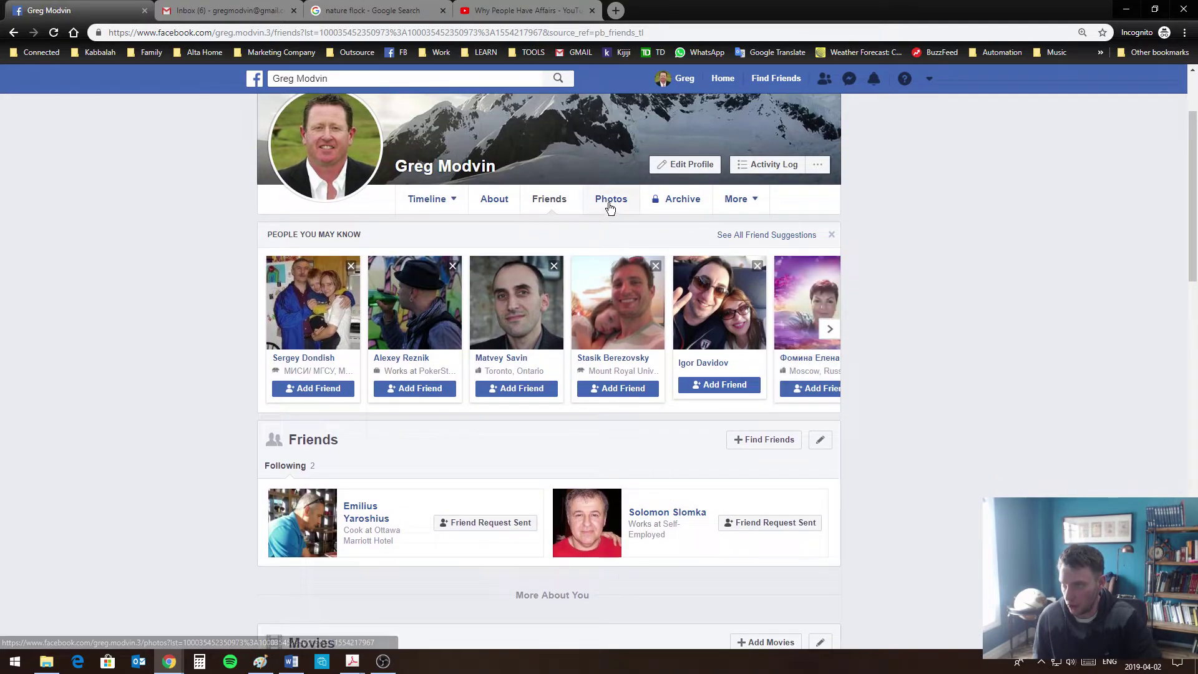
View the profile's Photos, with the mountain cover and headshot, and check the More sections list
click(609, 200)
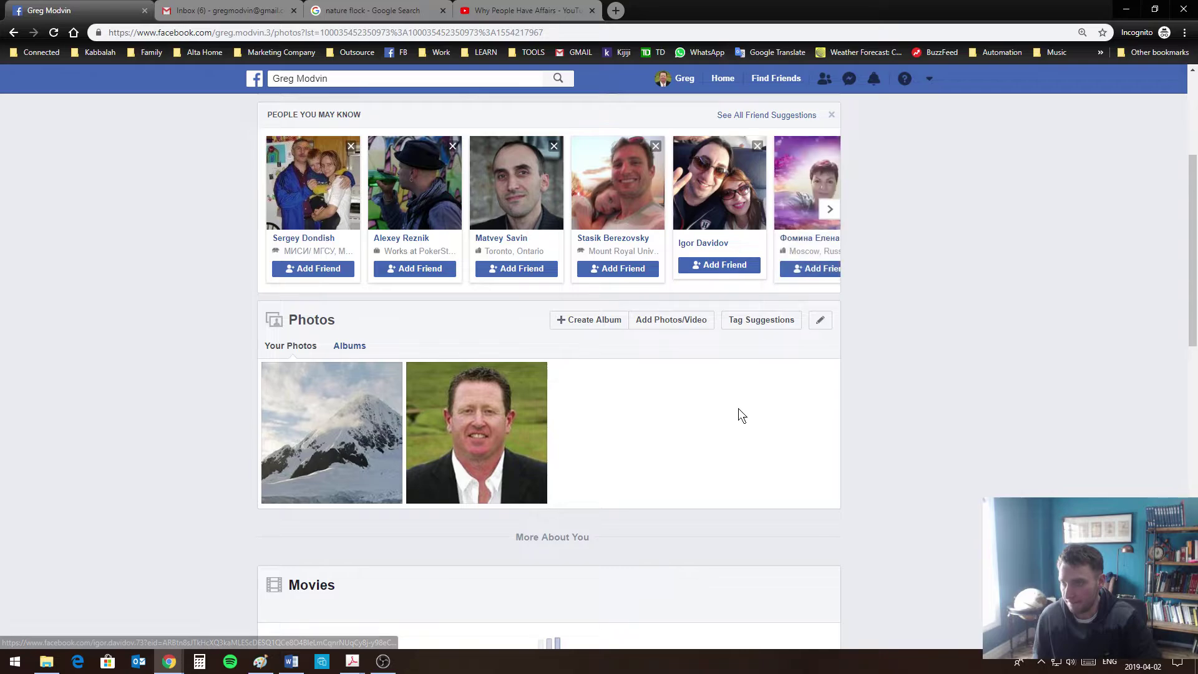
scroll(728, 433, down, 6)
scroll(728, 430, up, 10)
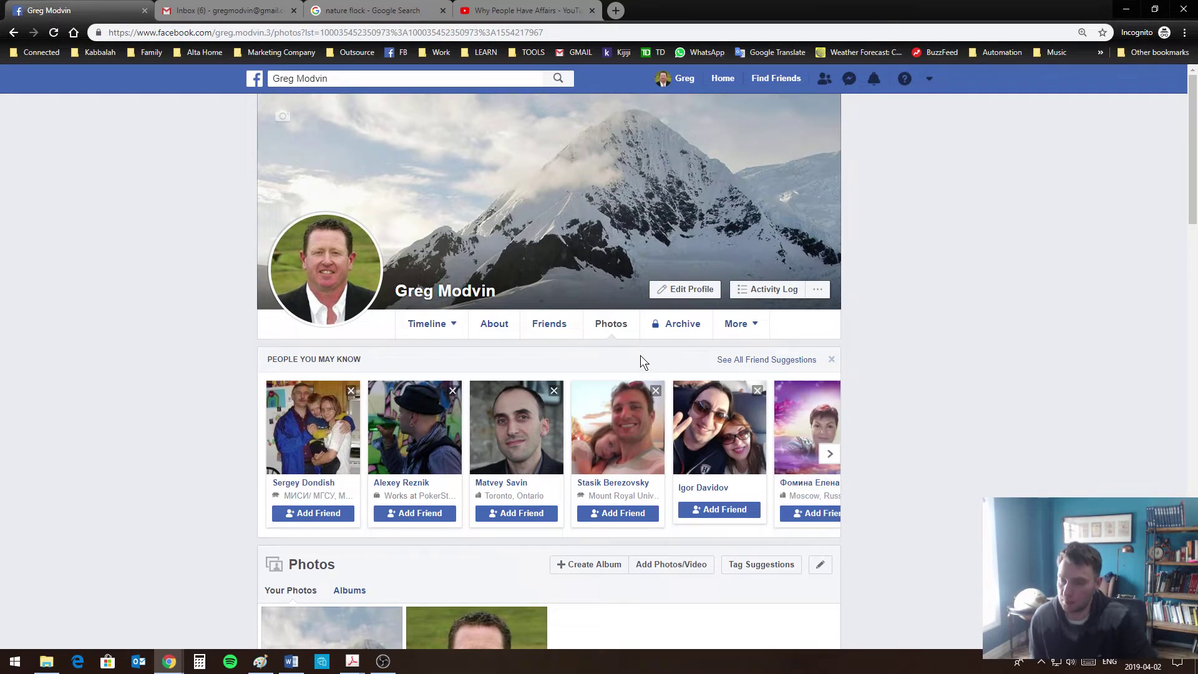
click(745, 333)
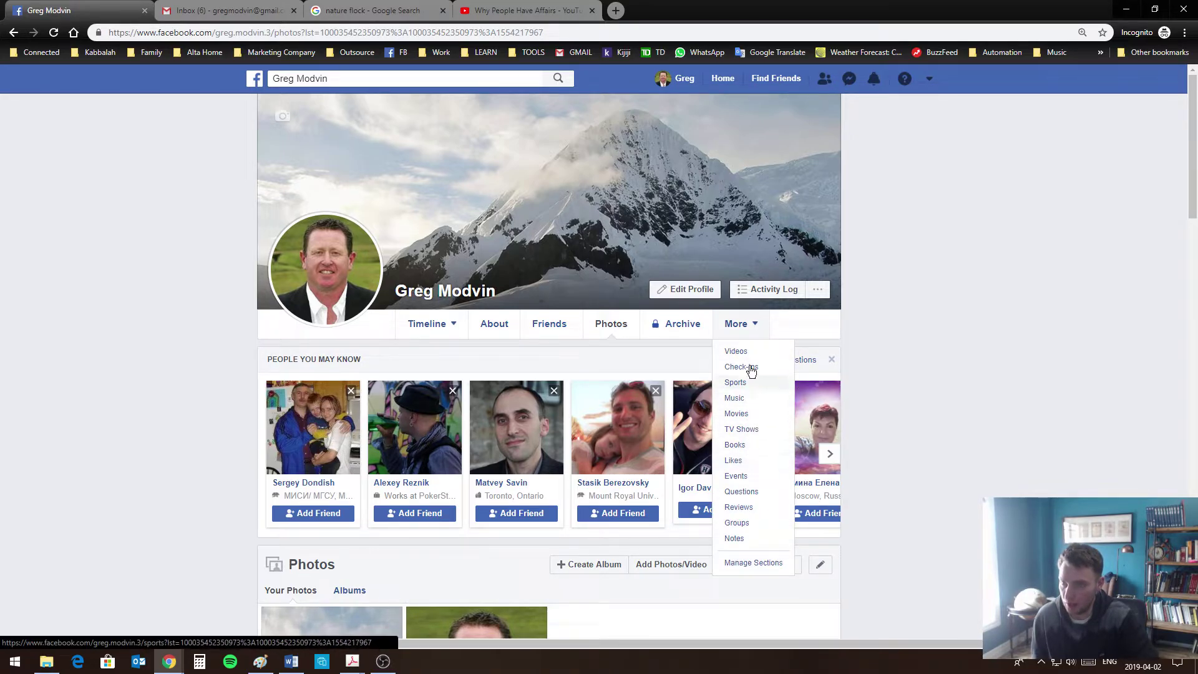
mouse_move(466, 338)
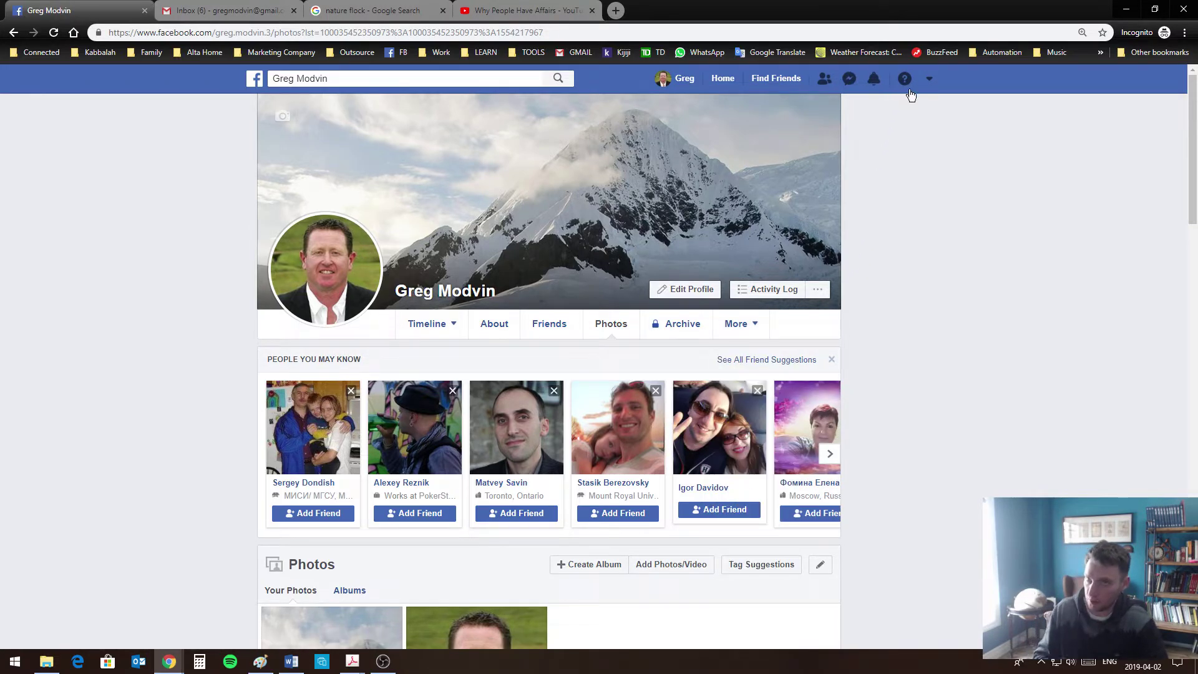
click(929, 83)
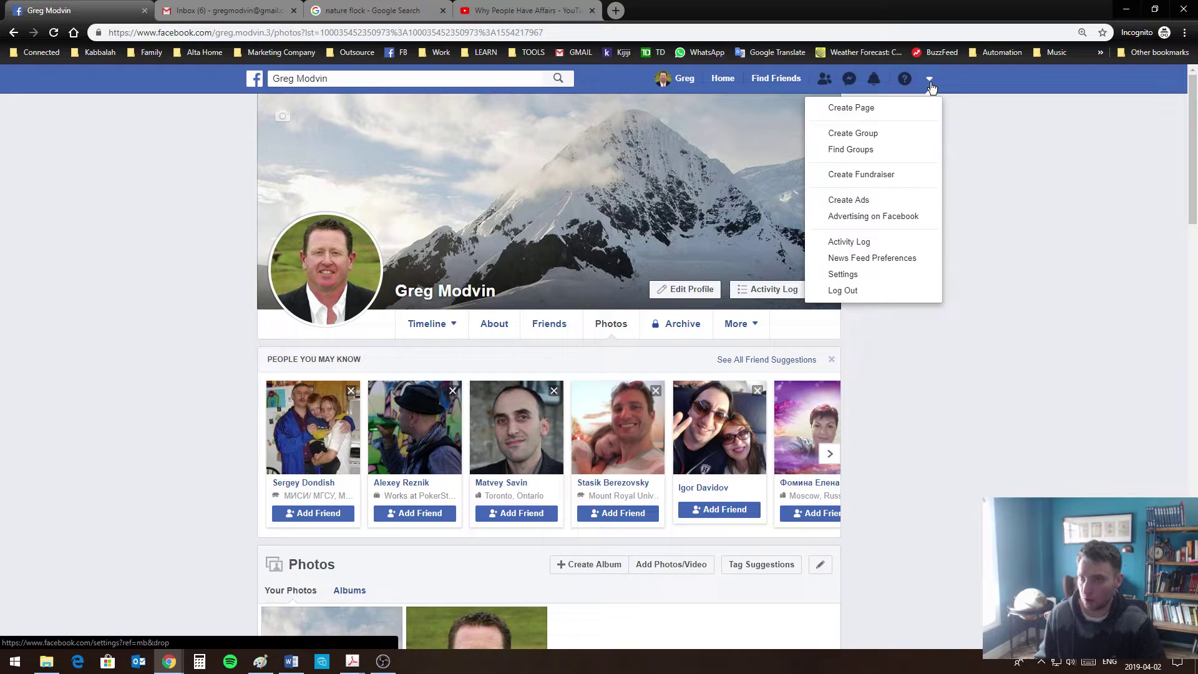
Go to General Account Settings through the top-bar account menu
click(972, 208)
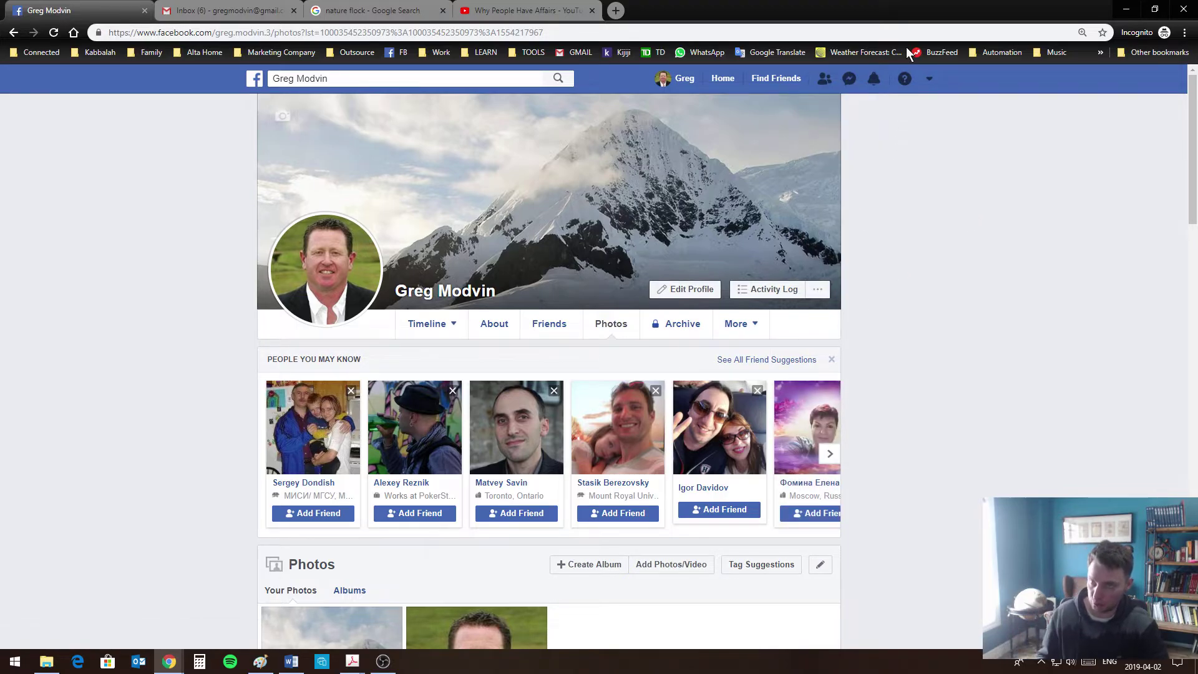
click(929, 81)
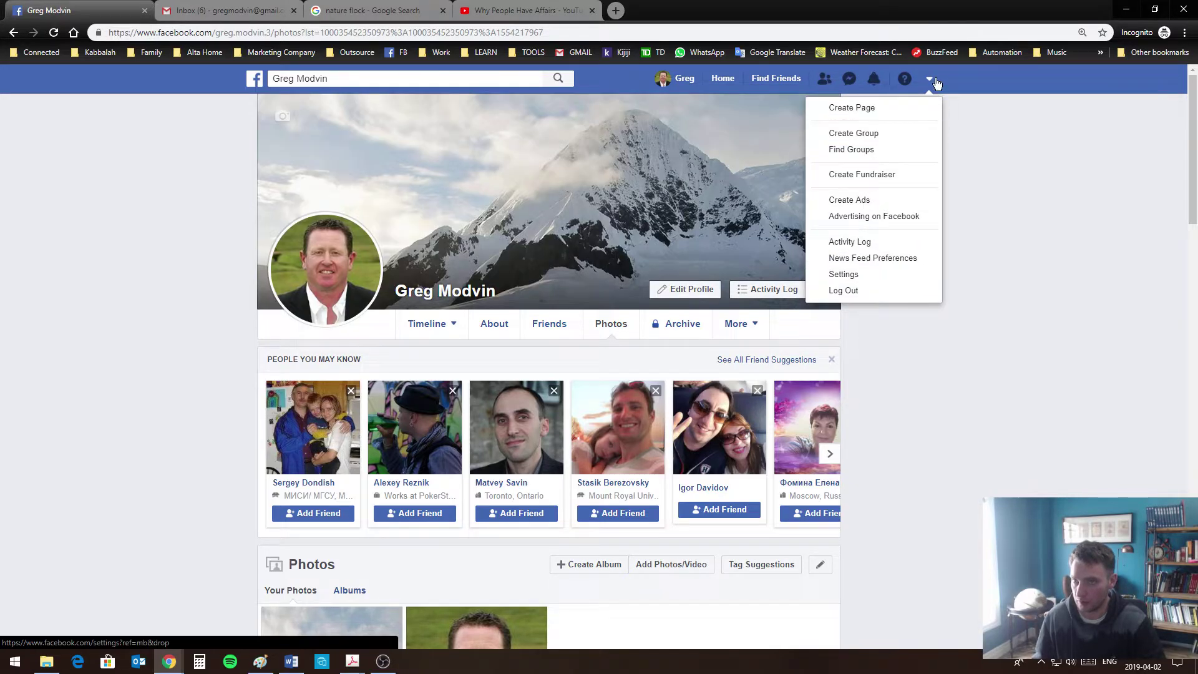
click(842, 275)
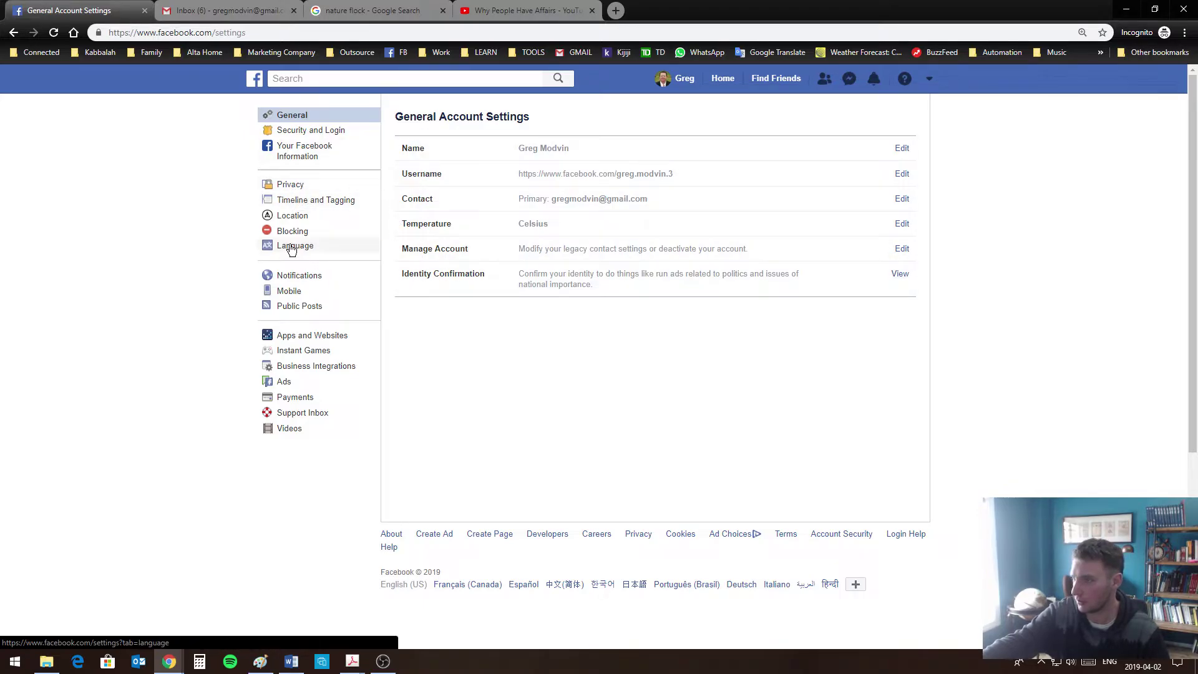
In Privacy settings, change the future posts audience from Friends to Public
click(288, 186)
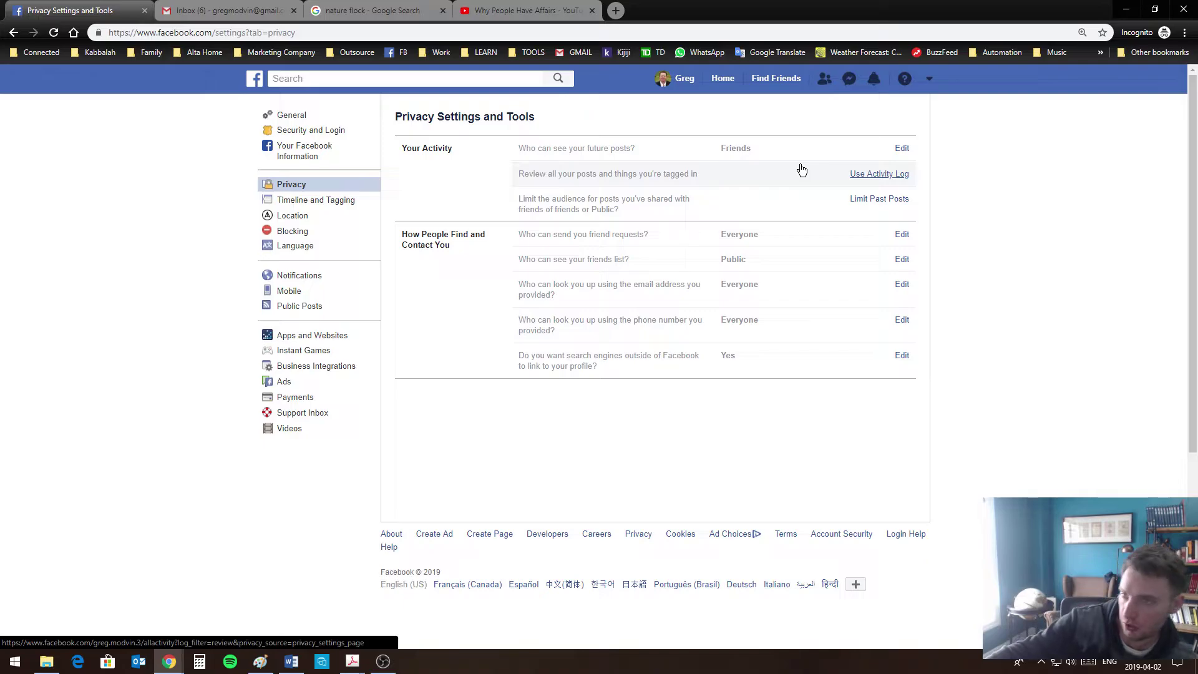
click(901, 149)
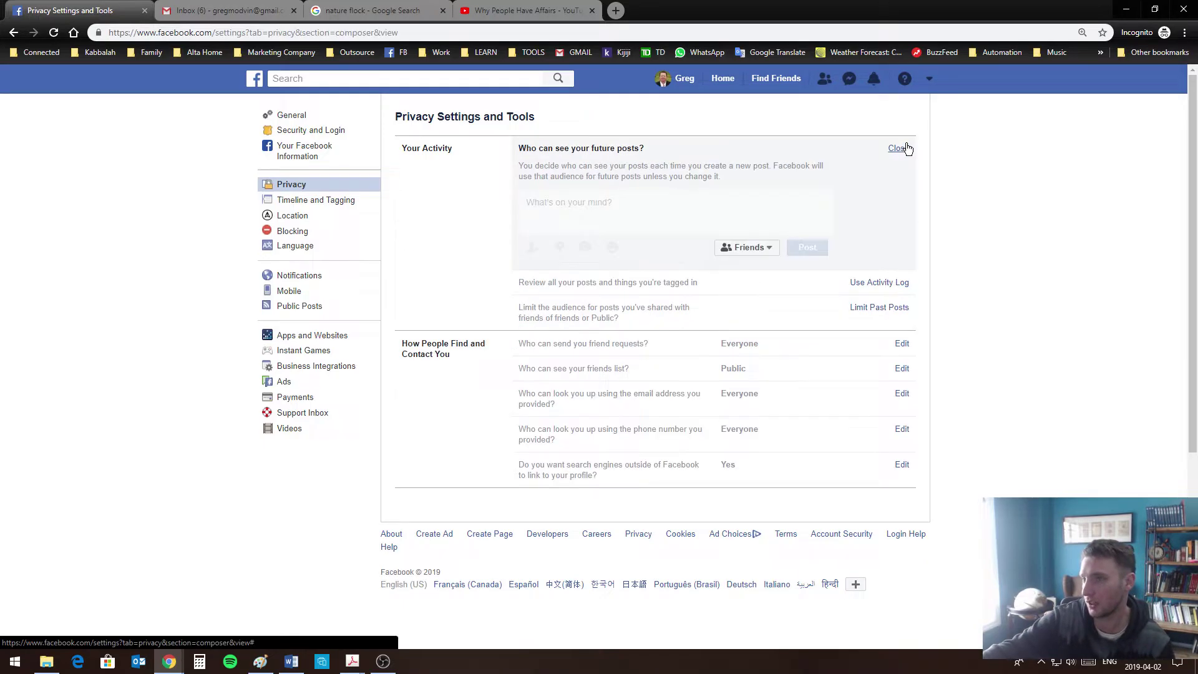
click(749, 247)
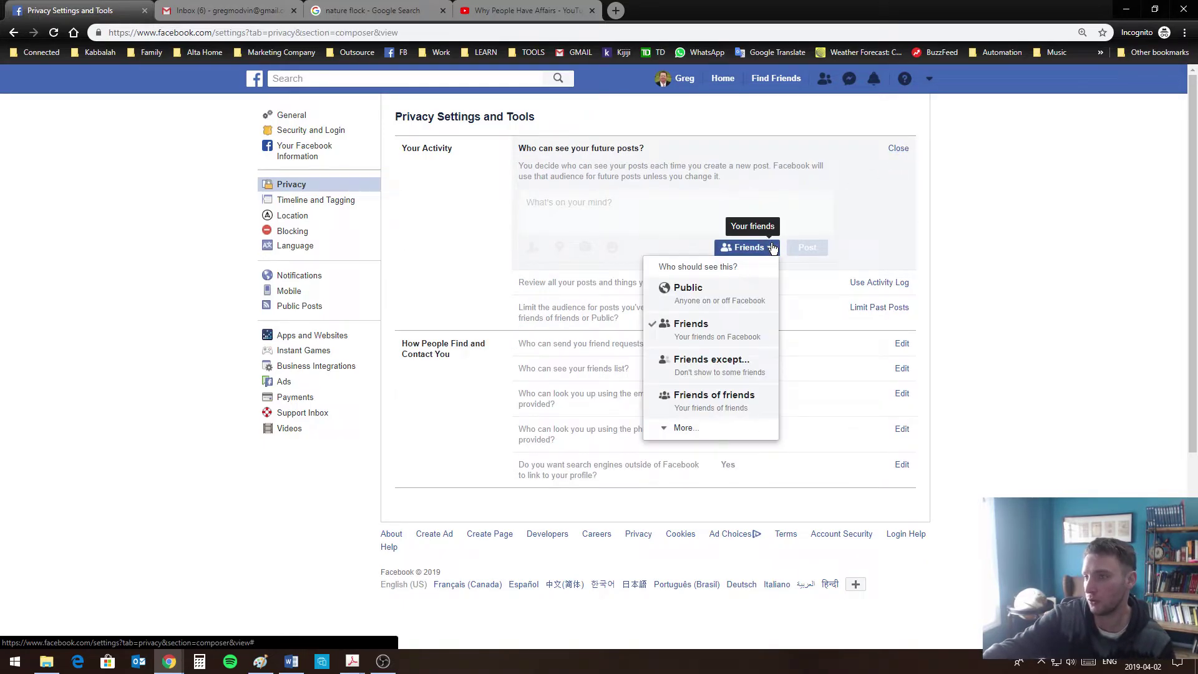
click(720, 293)
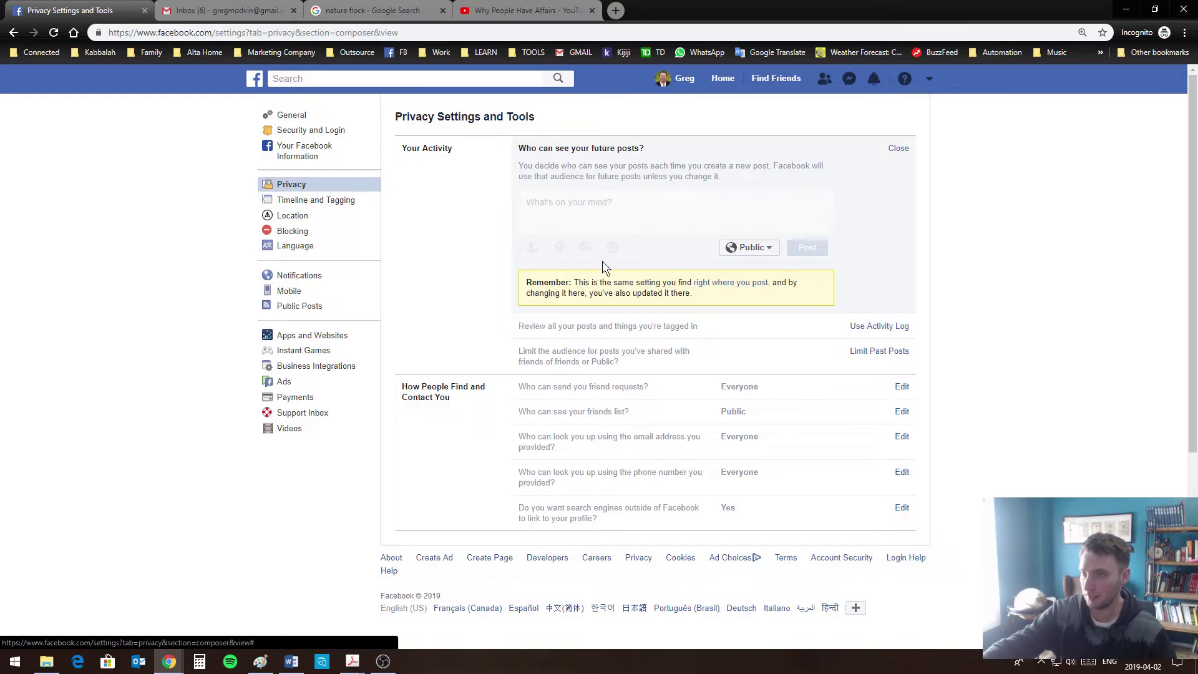
click(904, 150)
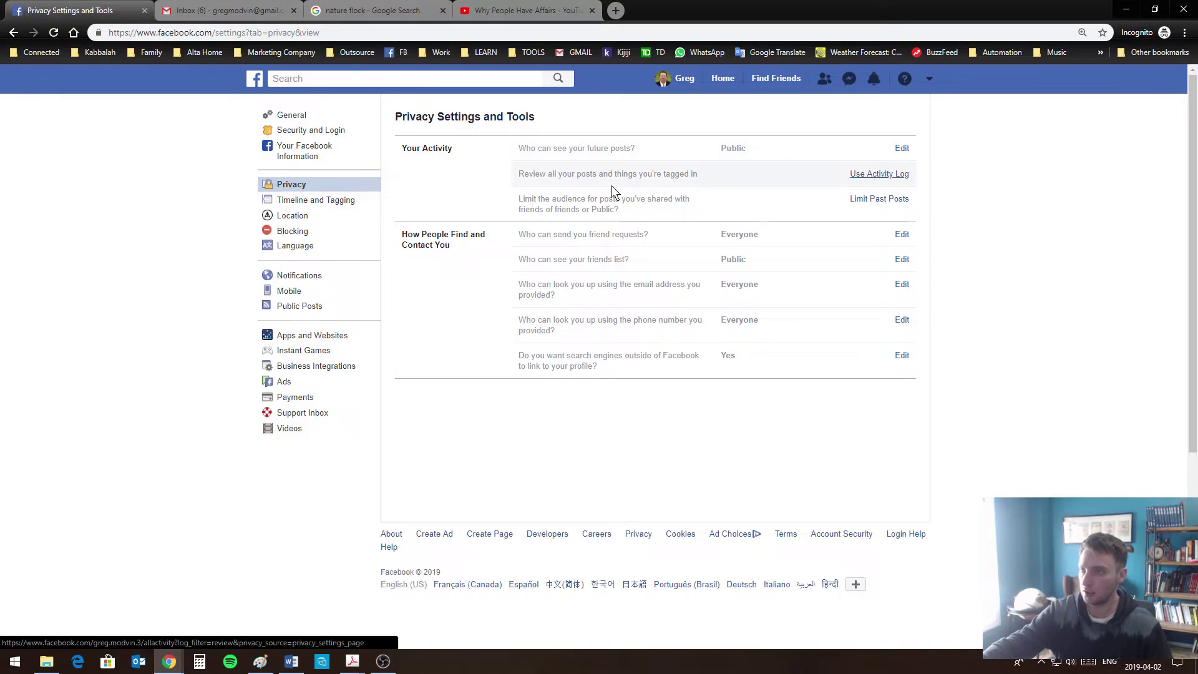
click(676, 178)
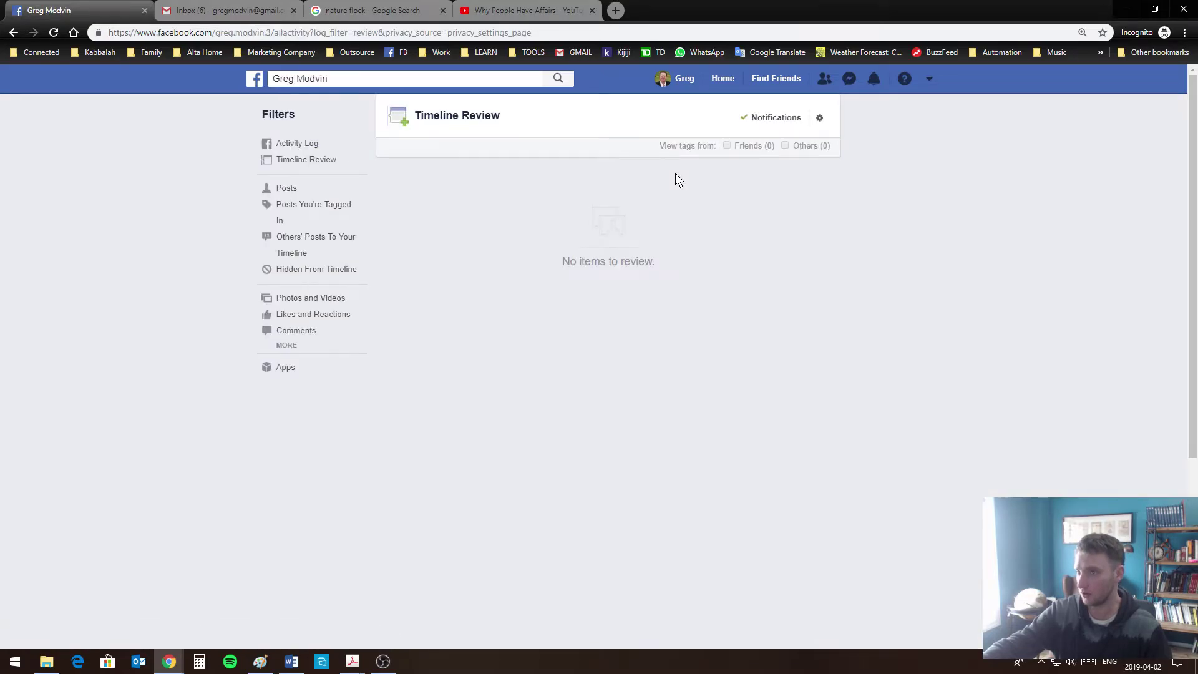
Keep tag notifications from Anyone and leave Timeline Review set to Disabled
click(777, 120)
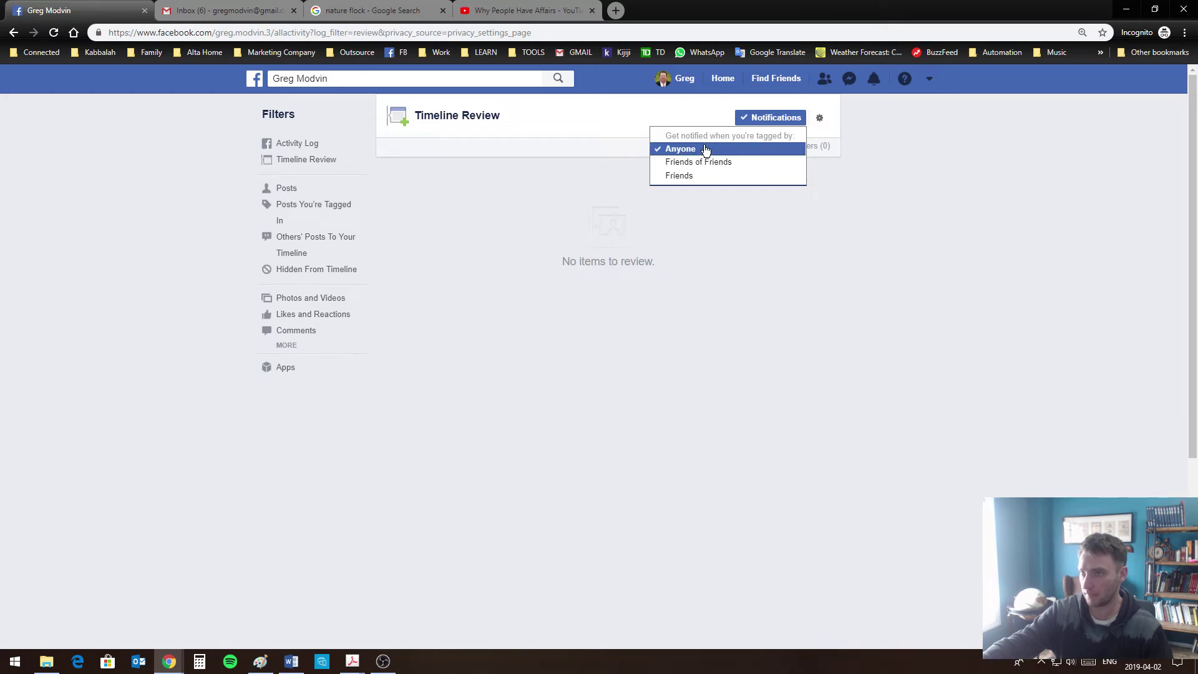
click(740, 149)
click(820, 119)
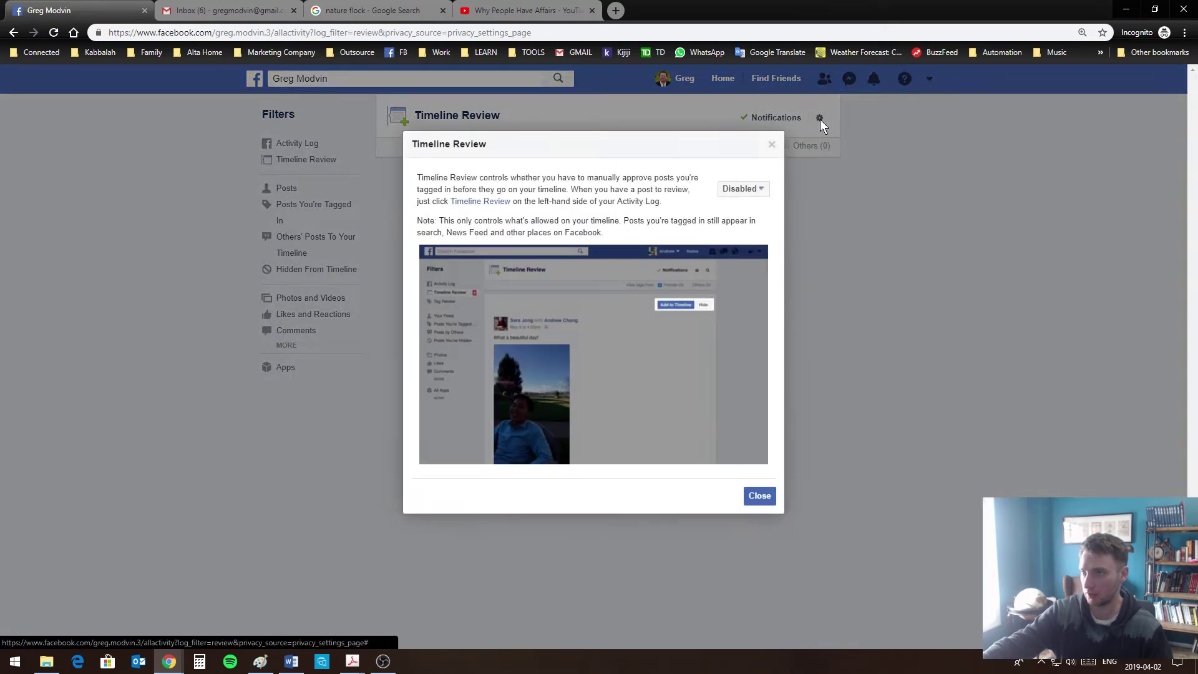
click(757, 190)
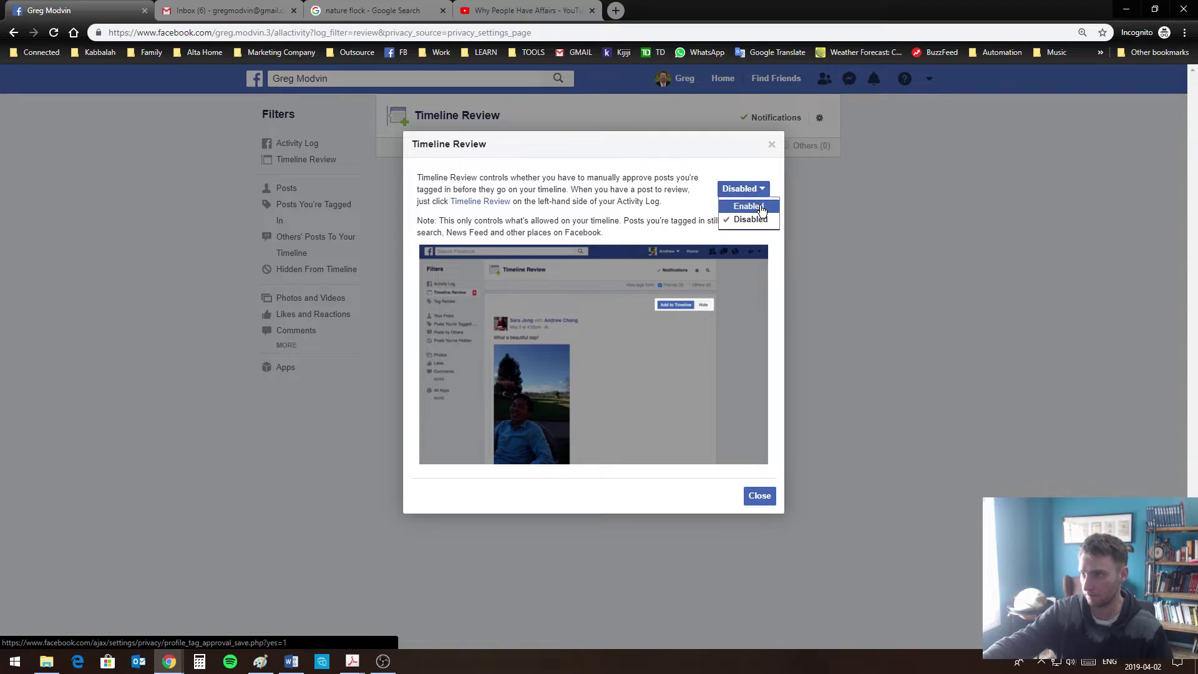
click(748, 206)
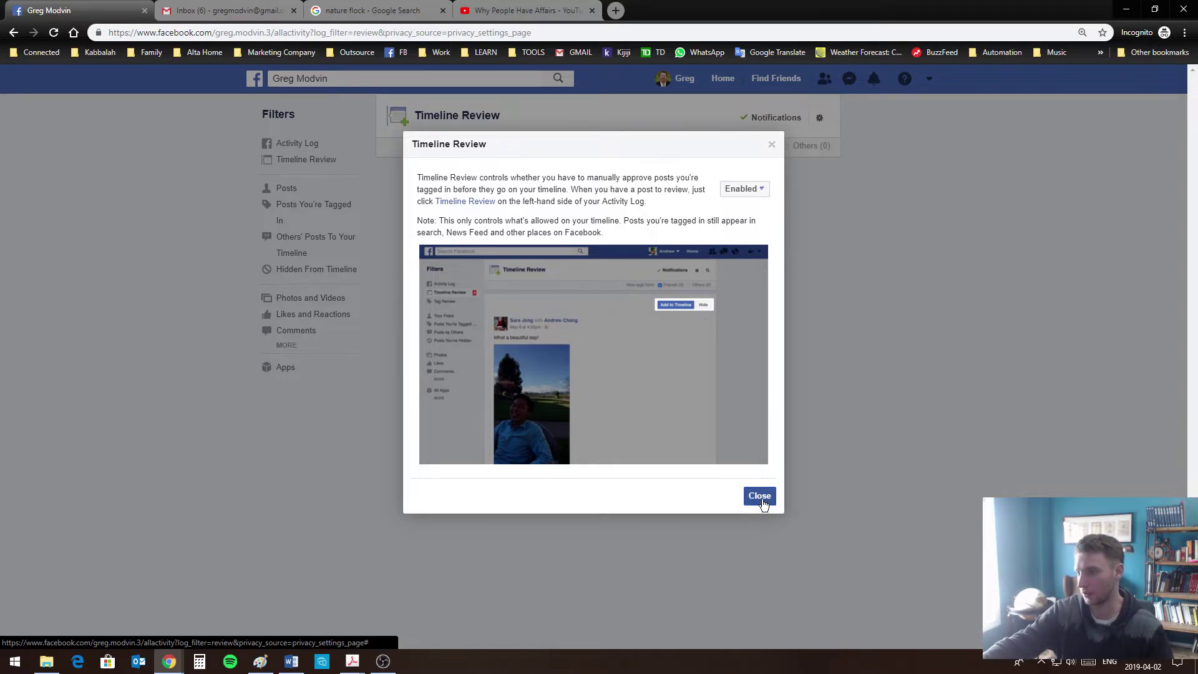
click(759, 496)
click(761, 188)
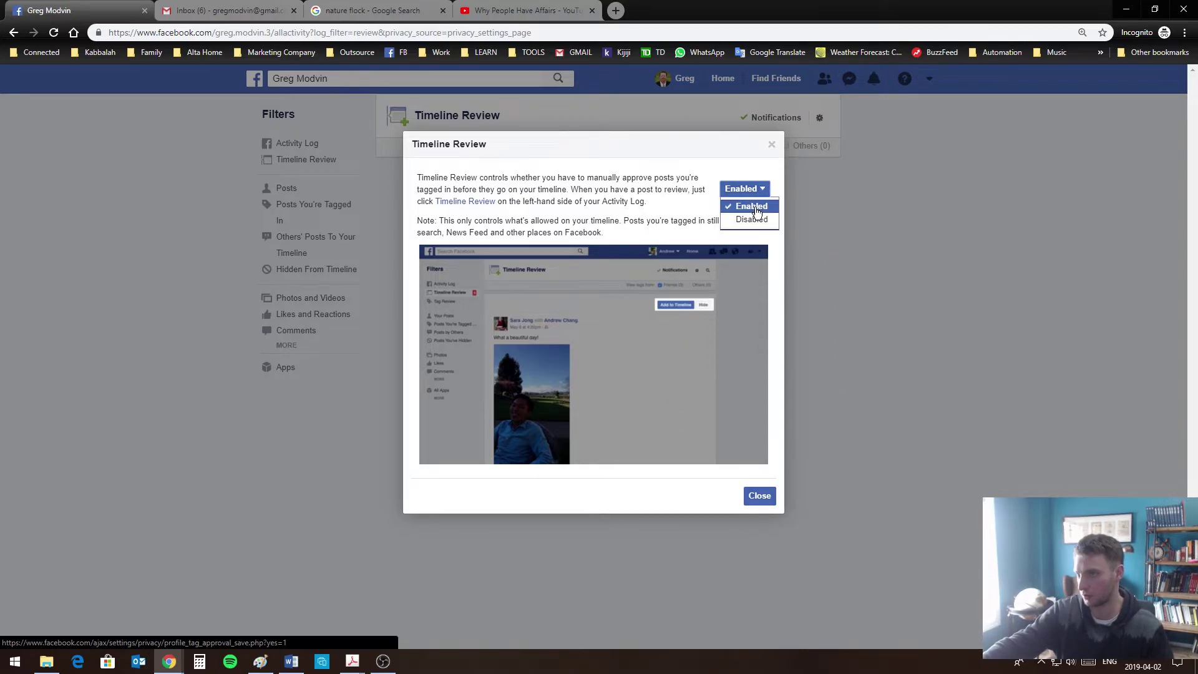
click(754, 219)
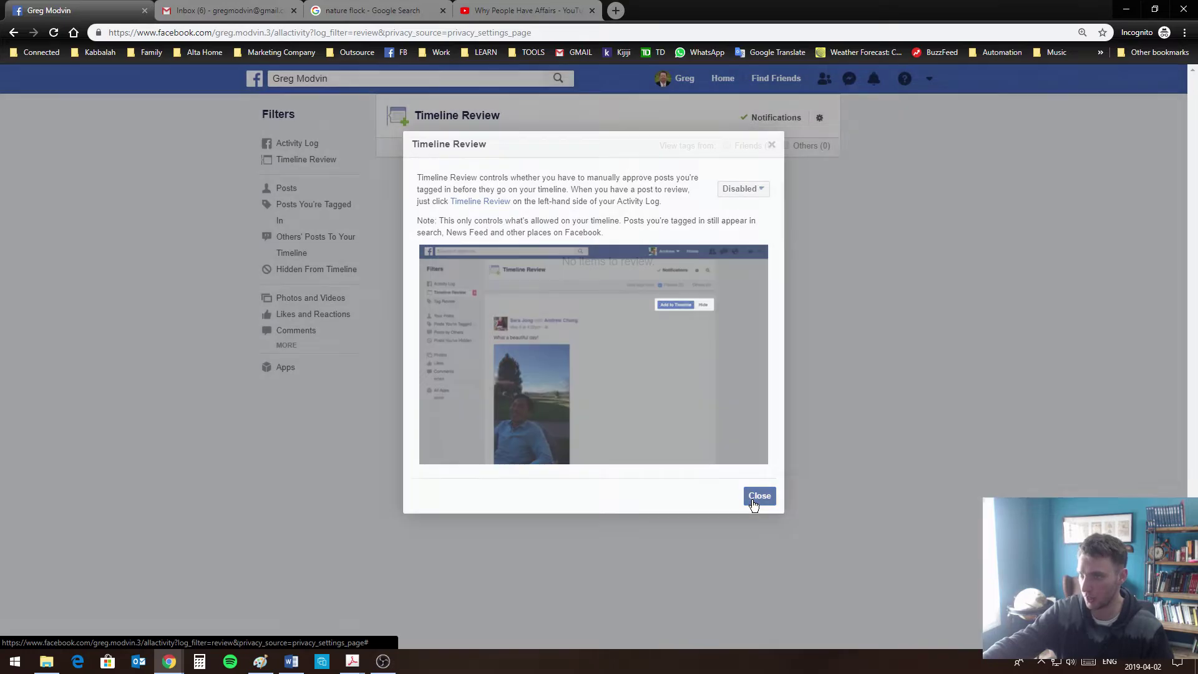
click(751, 497)
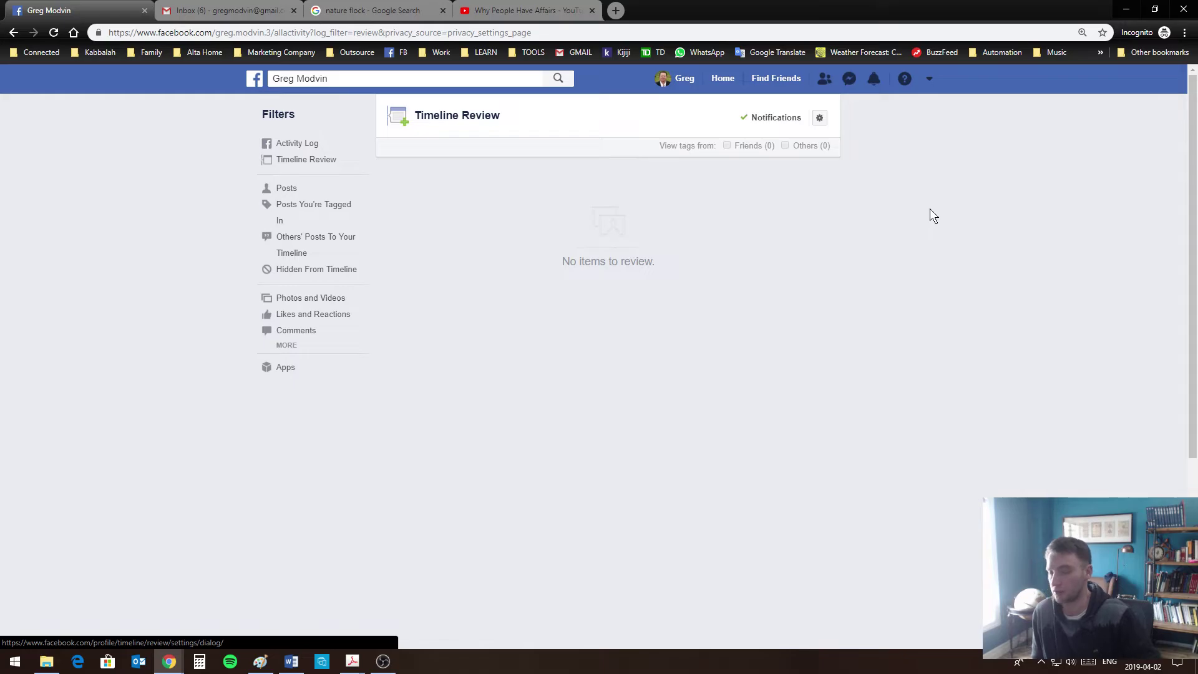
Go back into settings and open Location, which shows Location History is off
key(alt+Left)
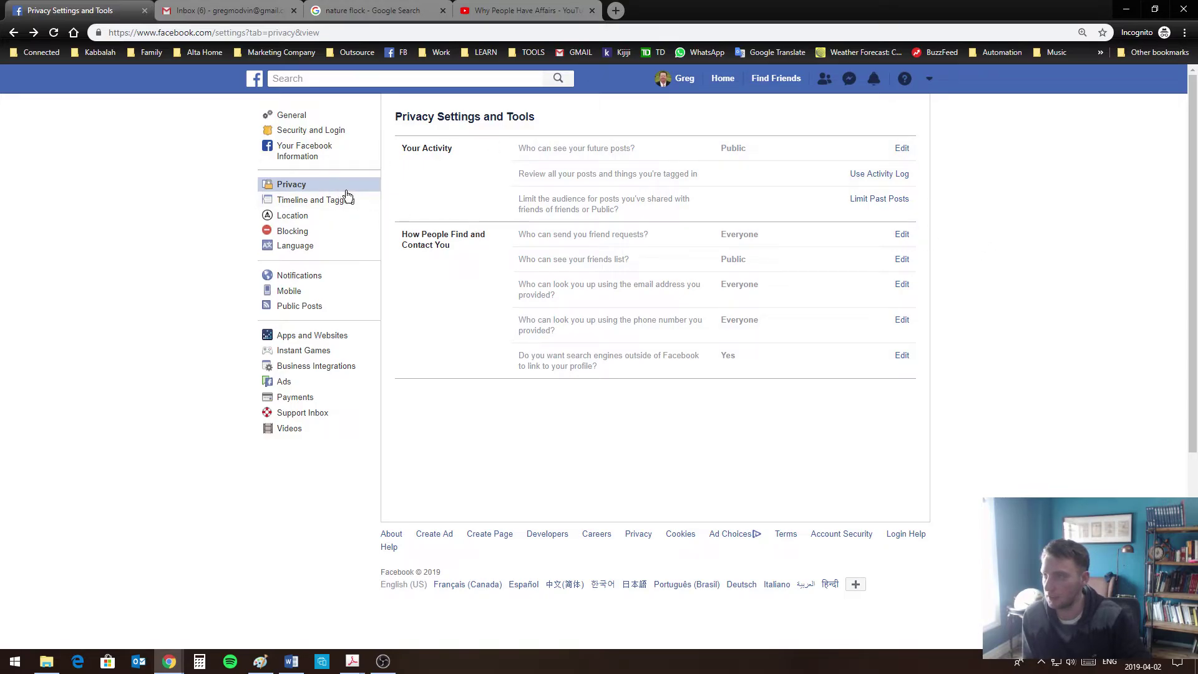
click(325, 200)
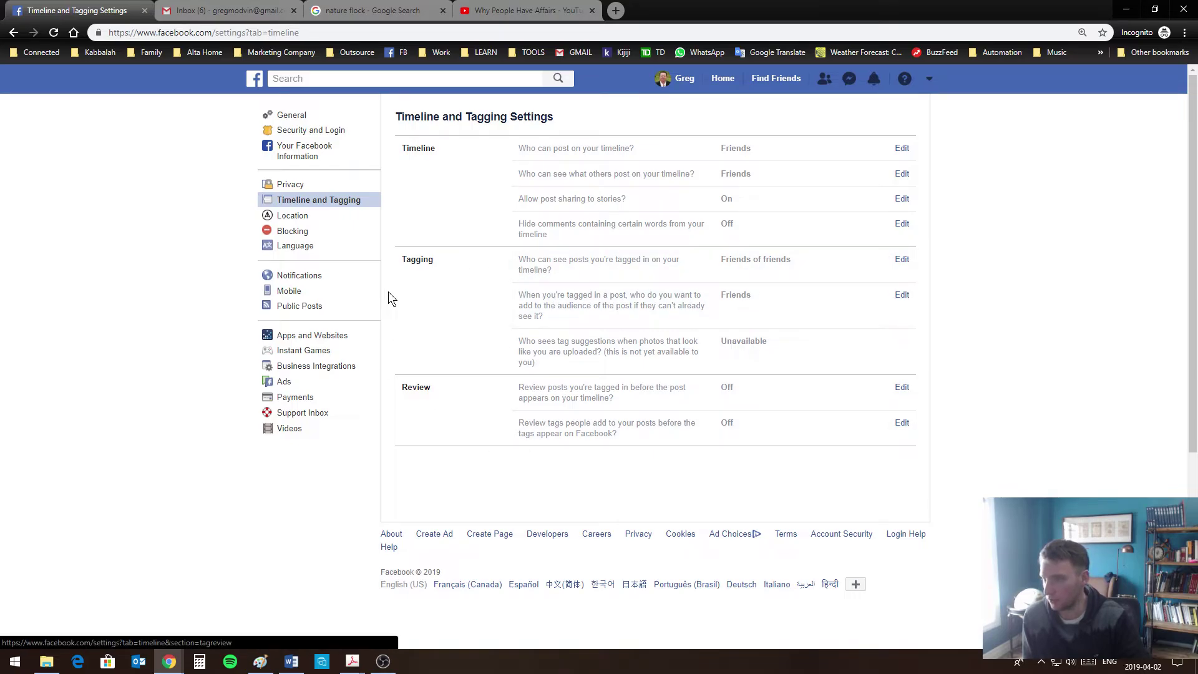
click(288, 184)
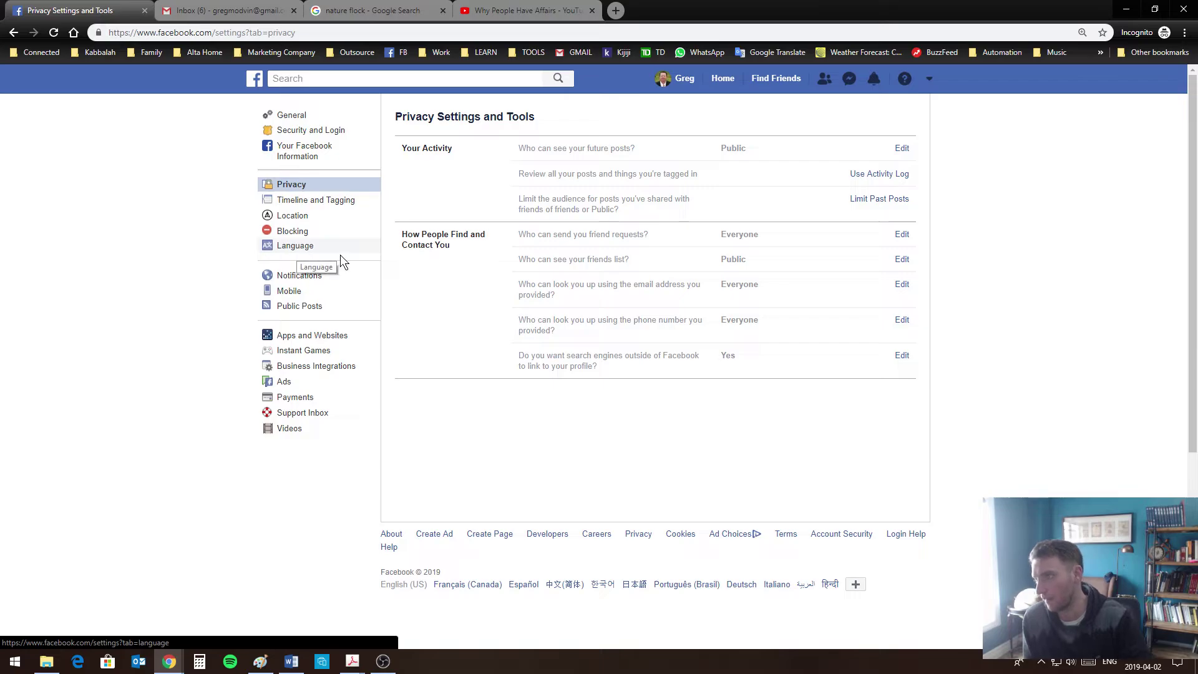
click(300, 199)
click(299, 215)
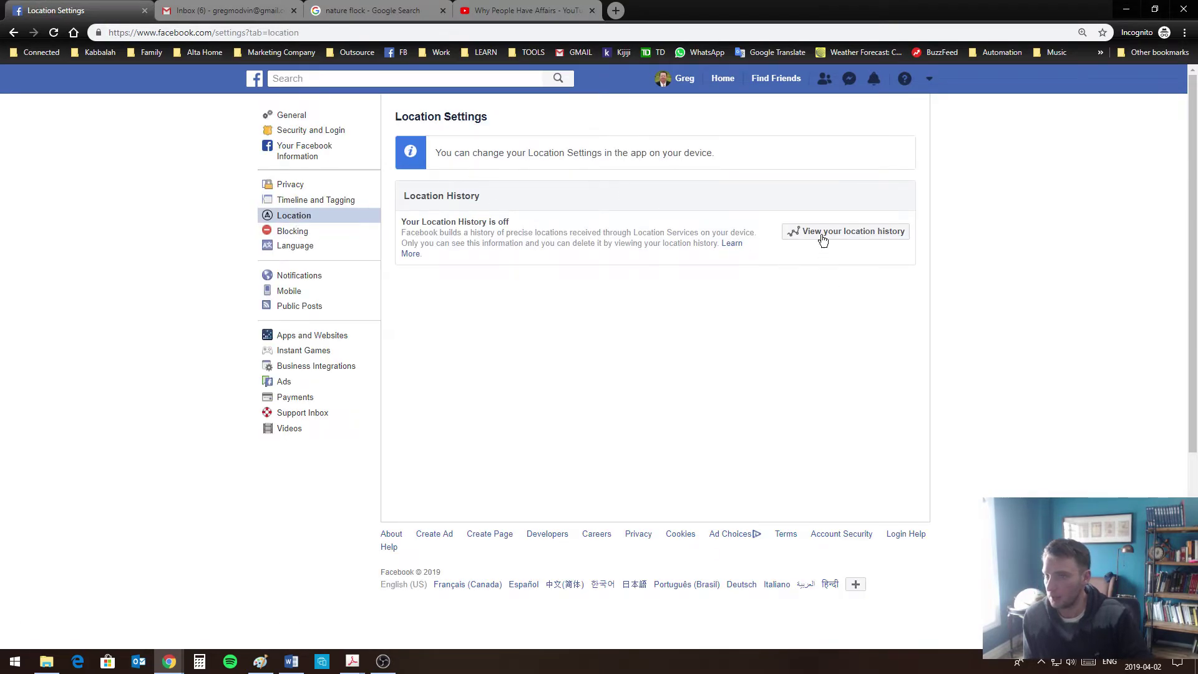
Enable 'Write posts in more than one language', save, and return to the profile
click(297, 245)
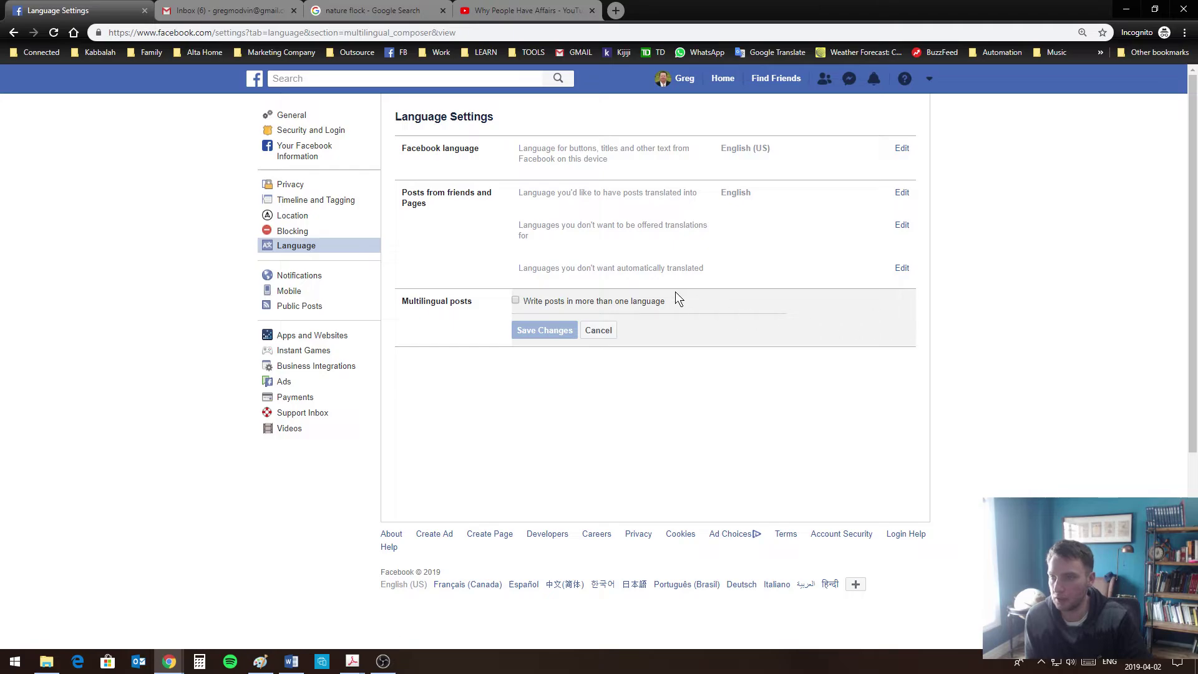
click(515, 300)
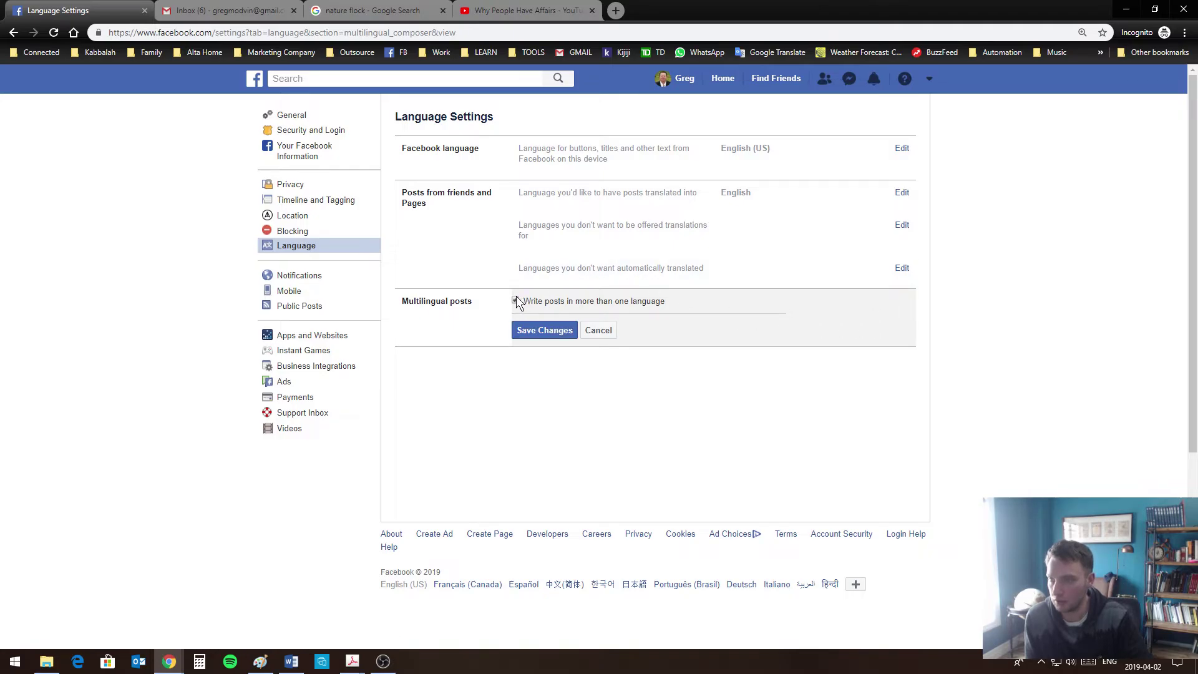
click(523, 334)
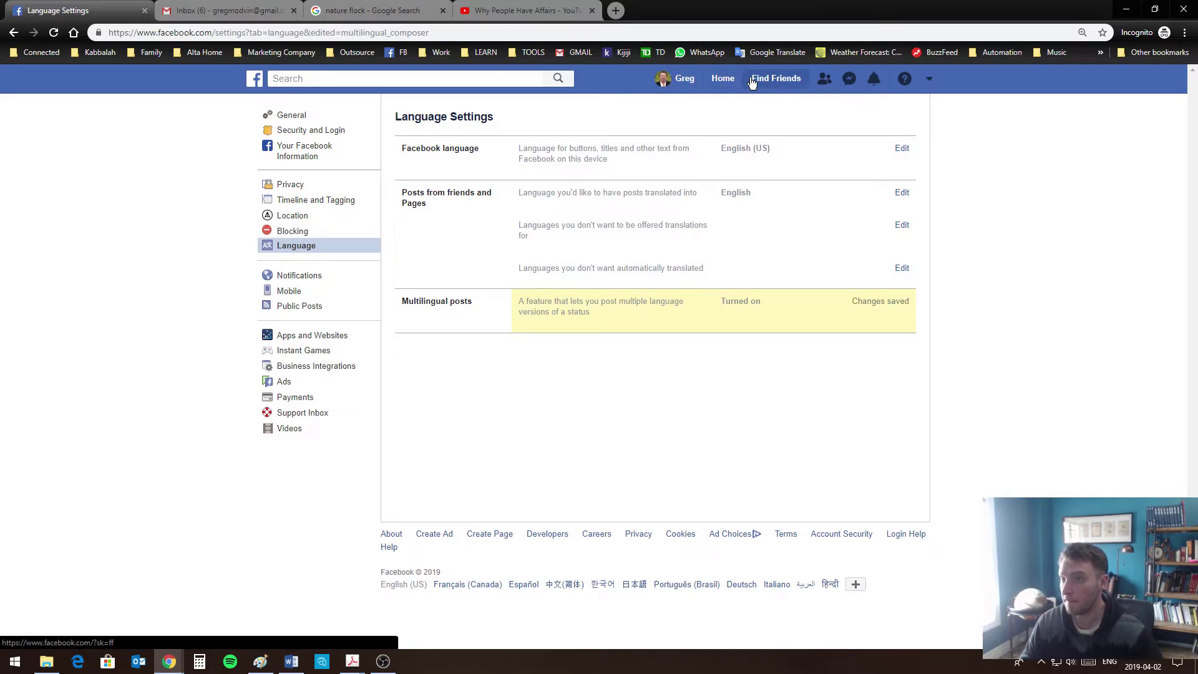
click(684, 81)
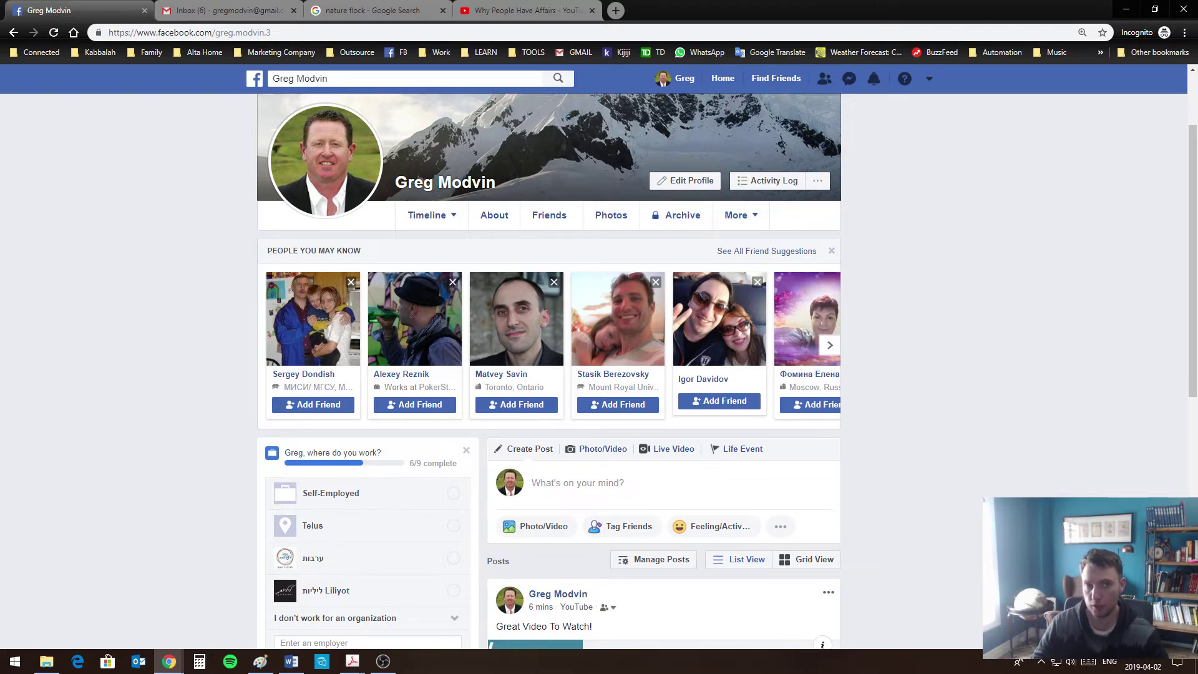
key(alt+Tab)
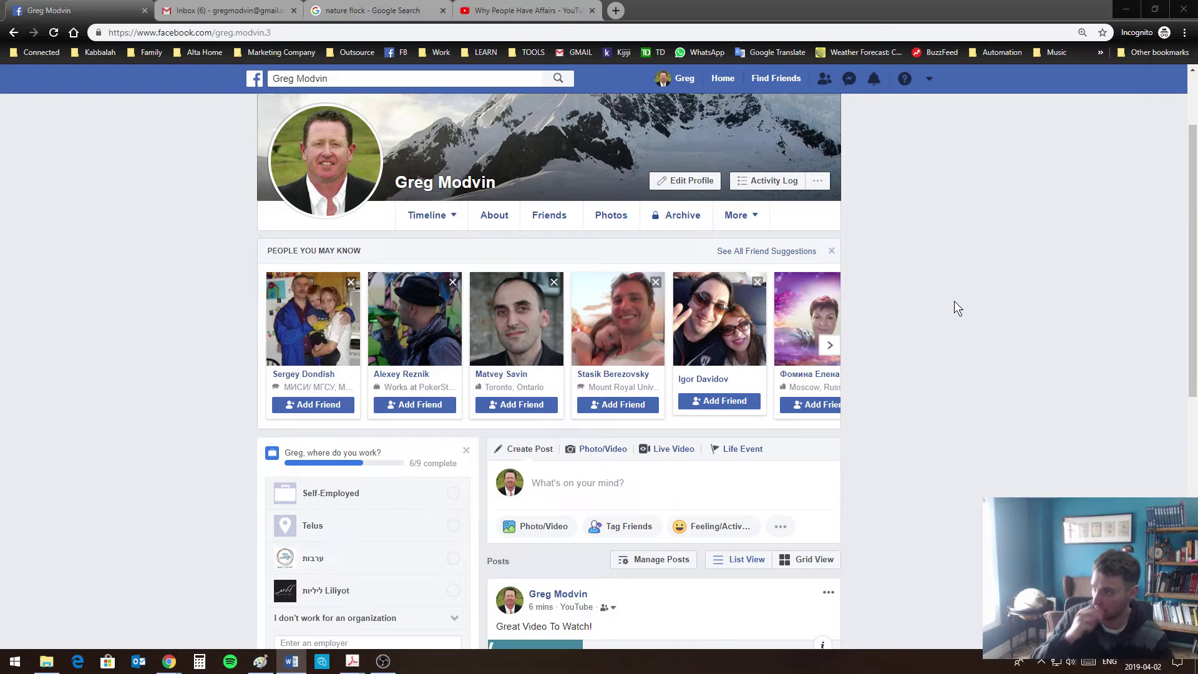
click(328, 83)
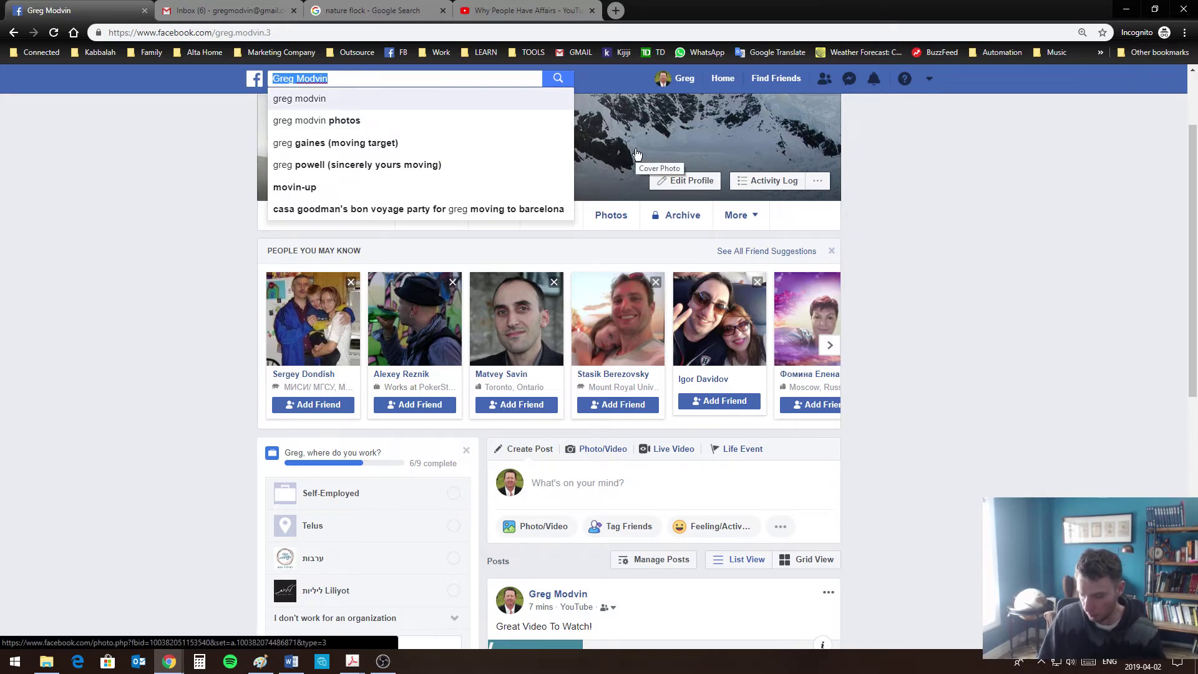
Extend the 'toronto kabbal' search to 'toronto kabbalah' and open the Kabbalah Toronto result
text(toronto)
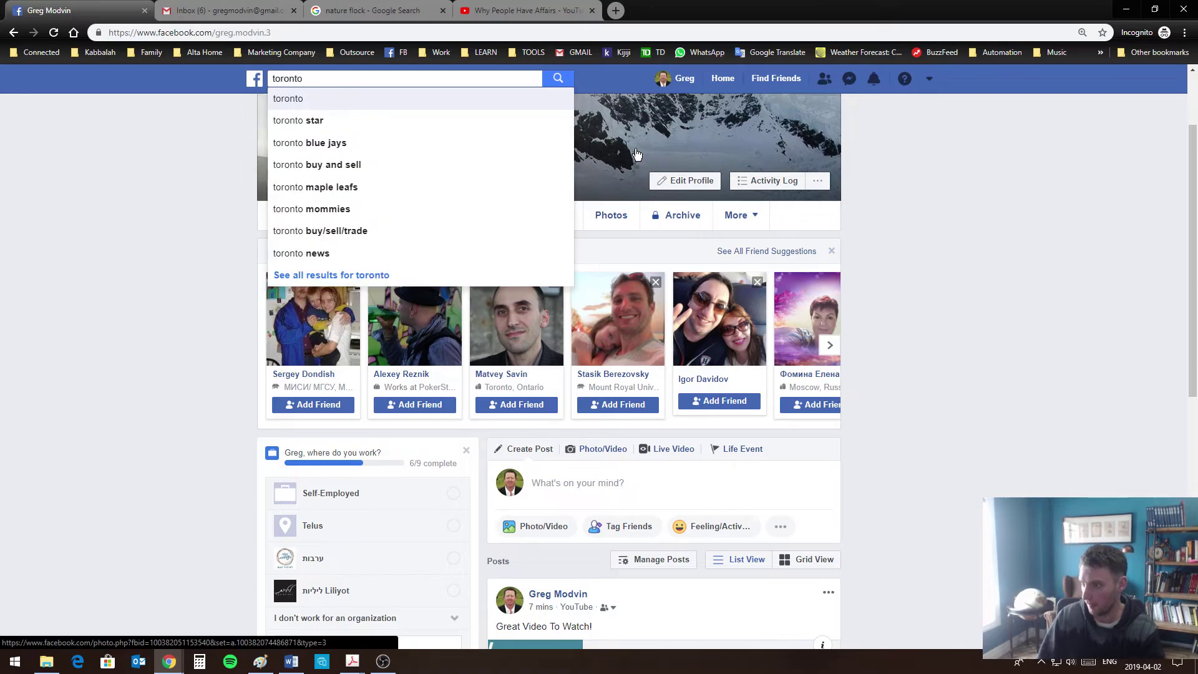
text( kabbal)
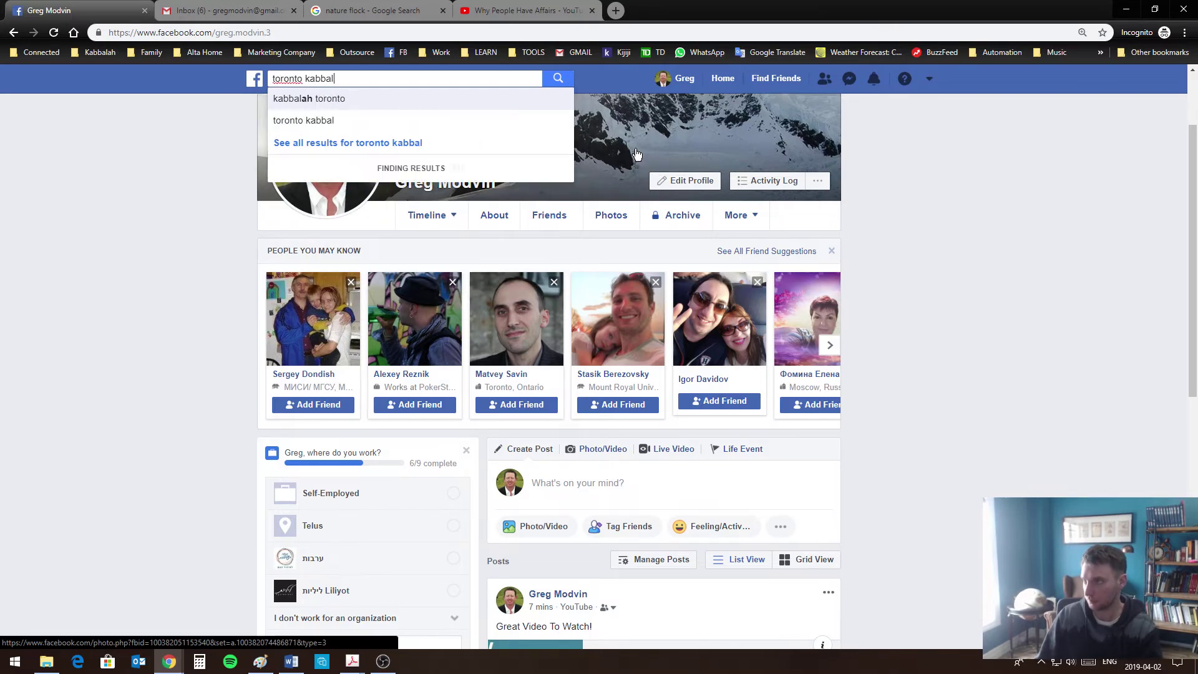
key(Return)
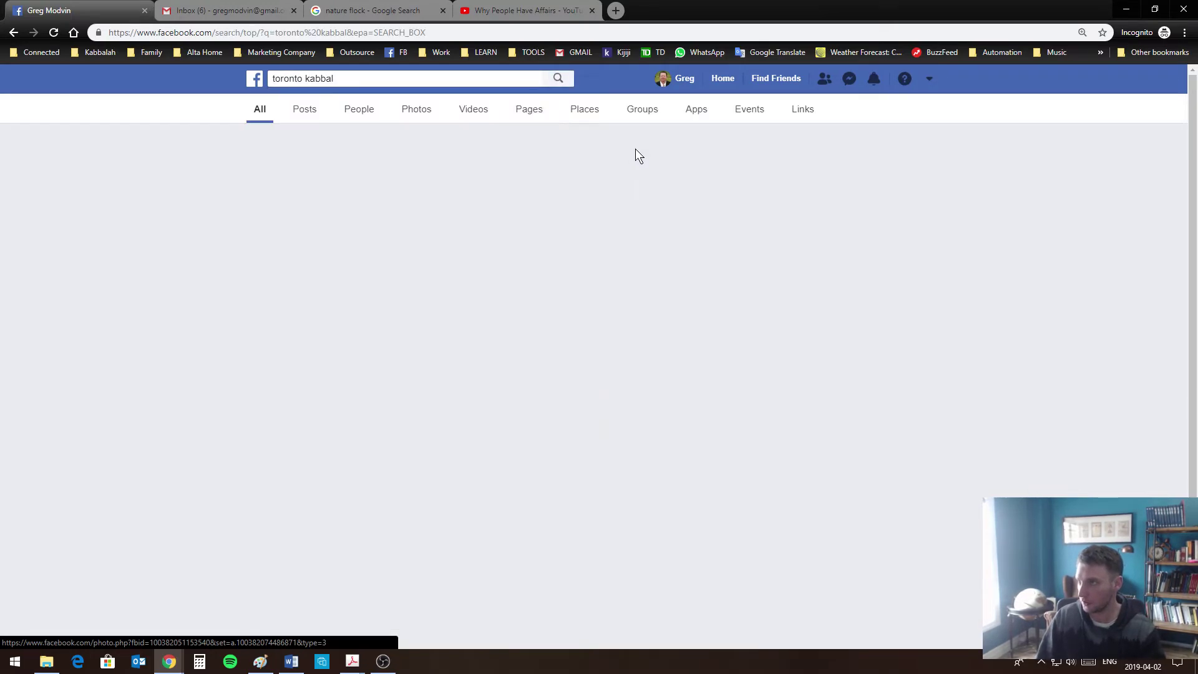
click(381, 78)
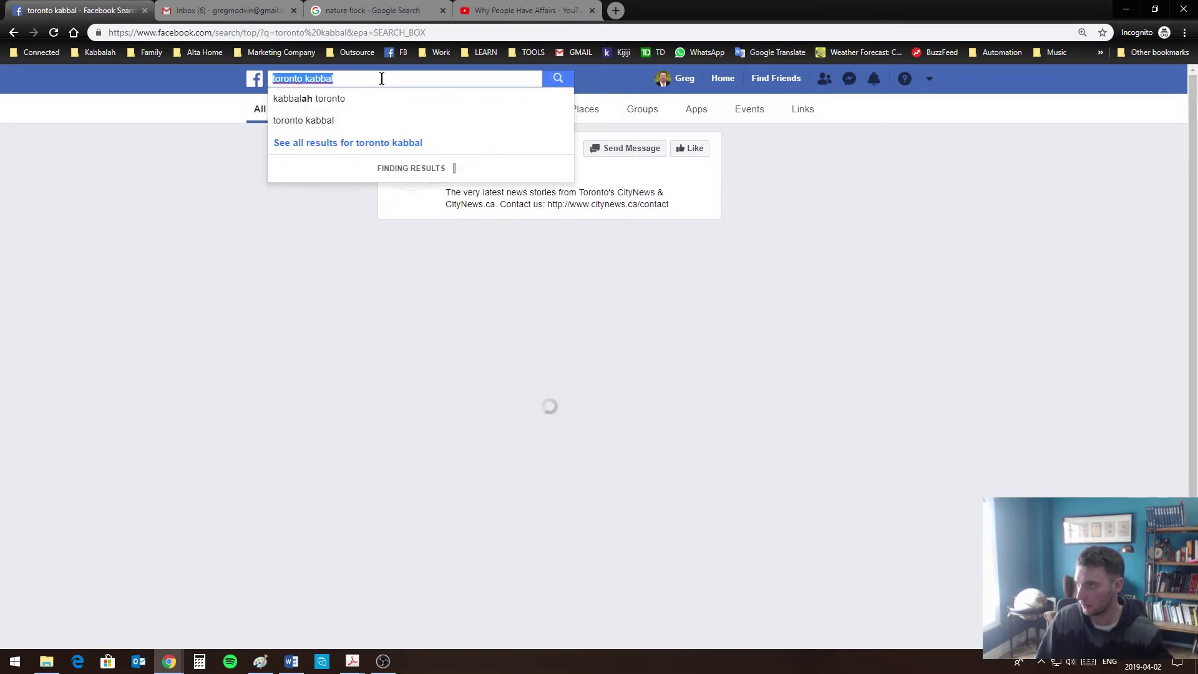
click(386, 79)
text(ah)
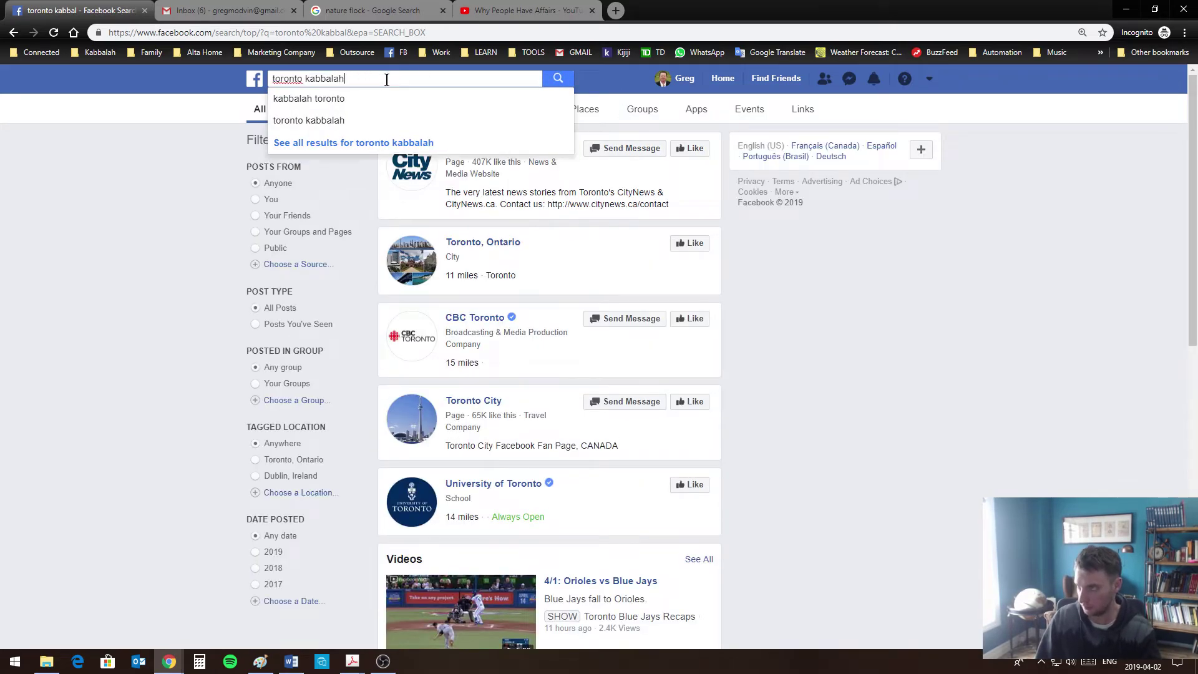
key(Return)
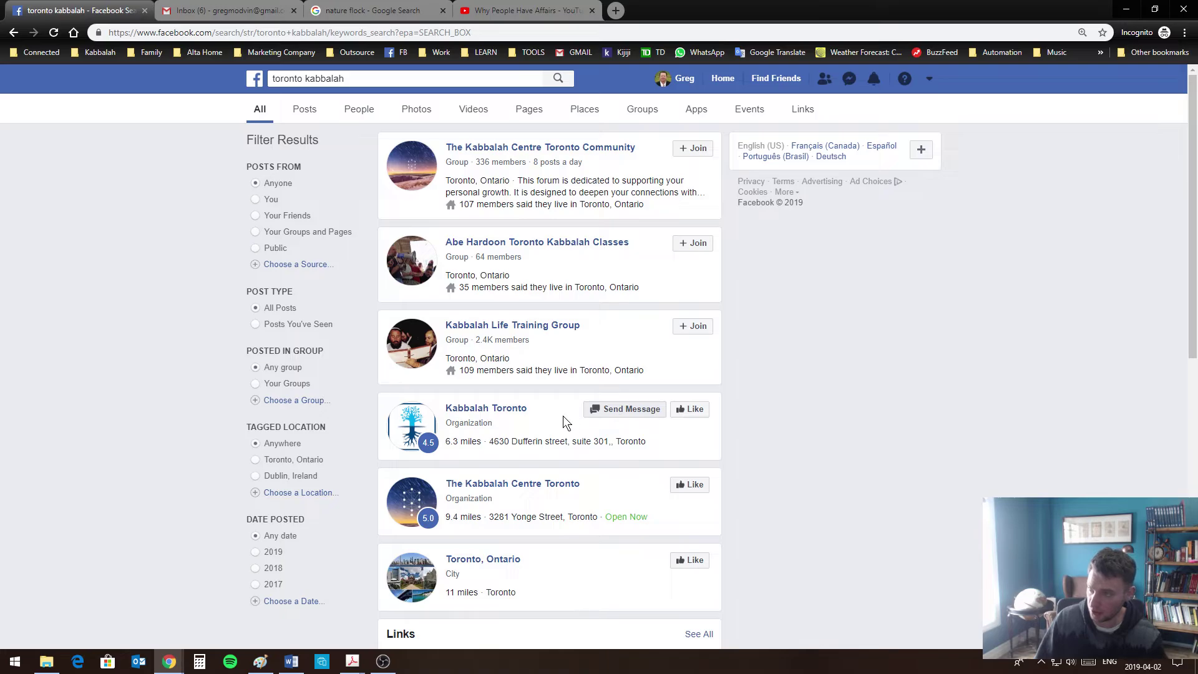
click(506, 413)
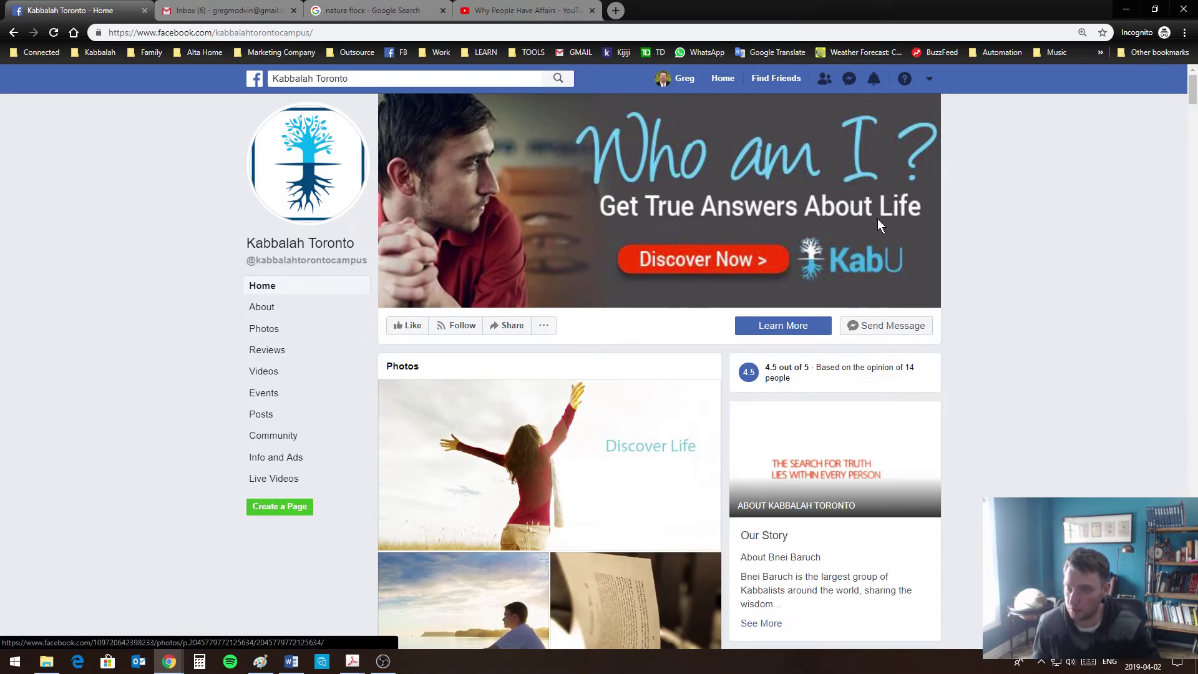
Like the Kabbalah Toronto page and scroll through its posts
click(412, 325)
scroll(412, 330, down, 10)
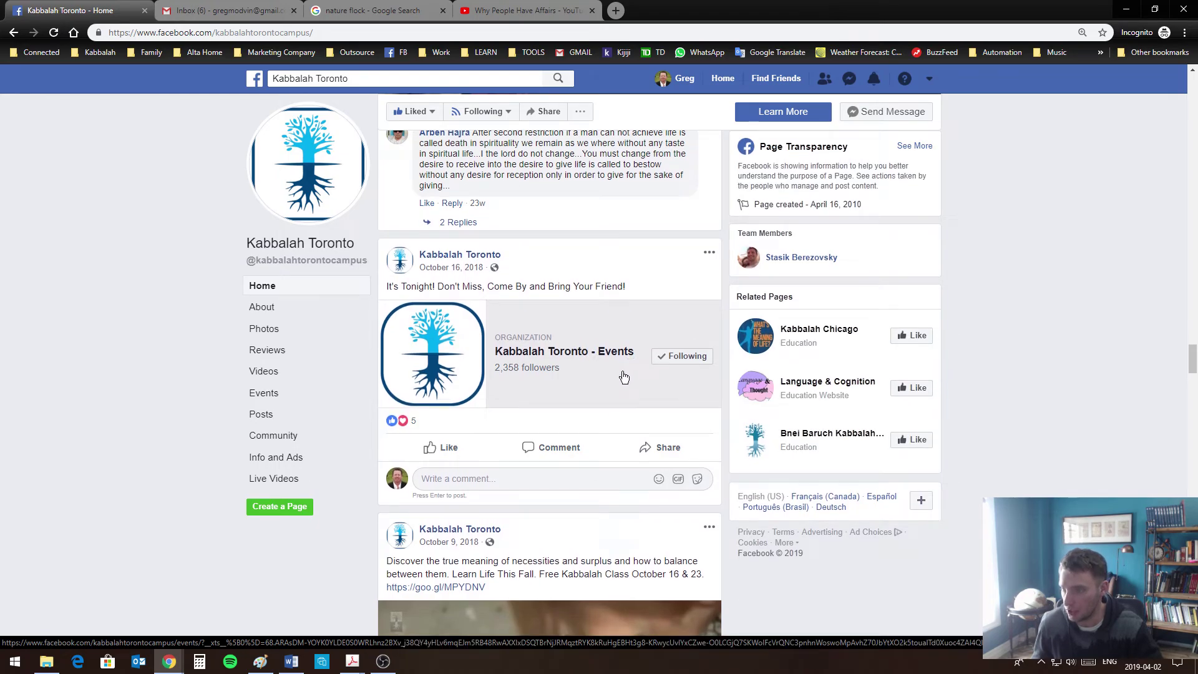
scroll(537, 555, down, 4)
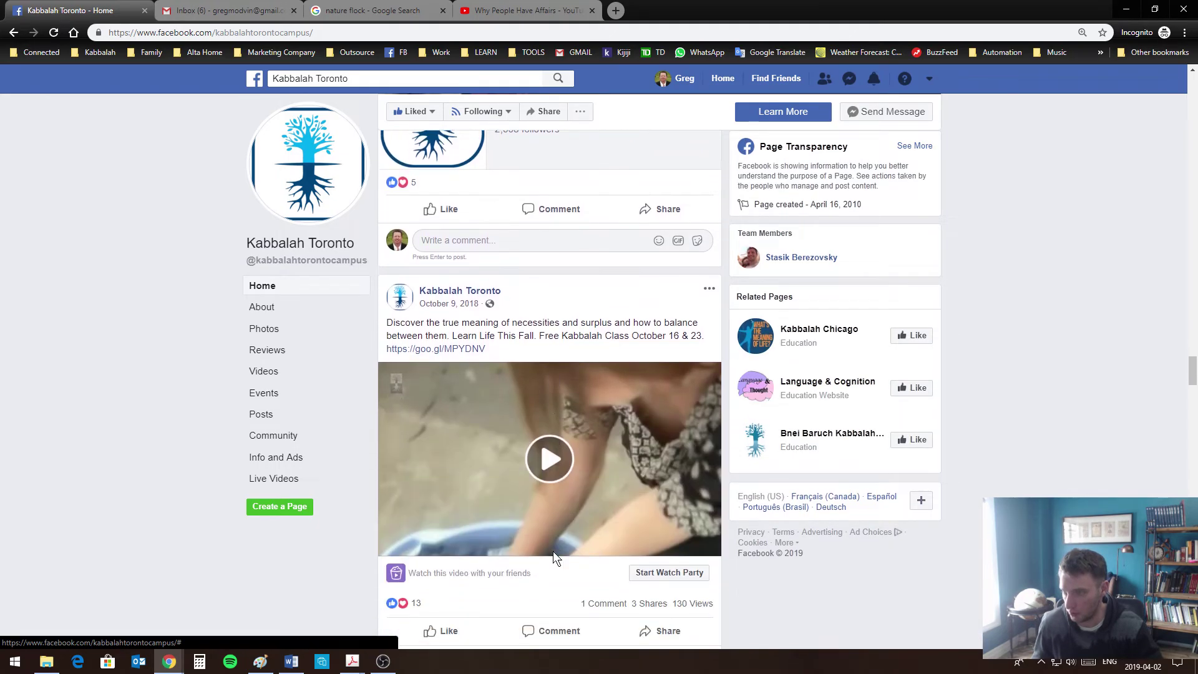
scroll(552, 551, down, 4)
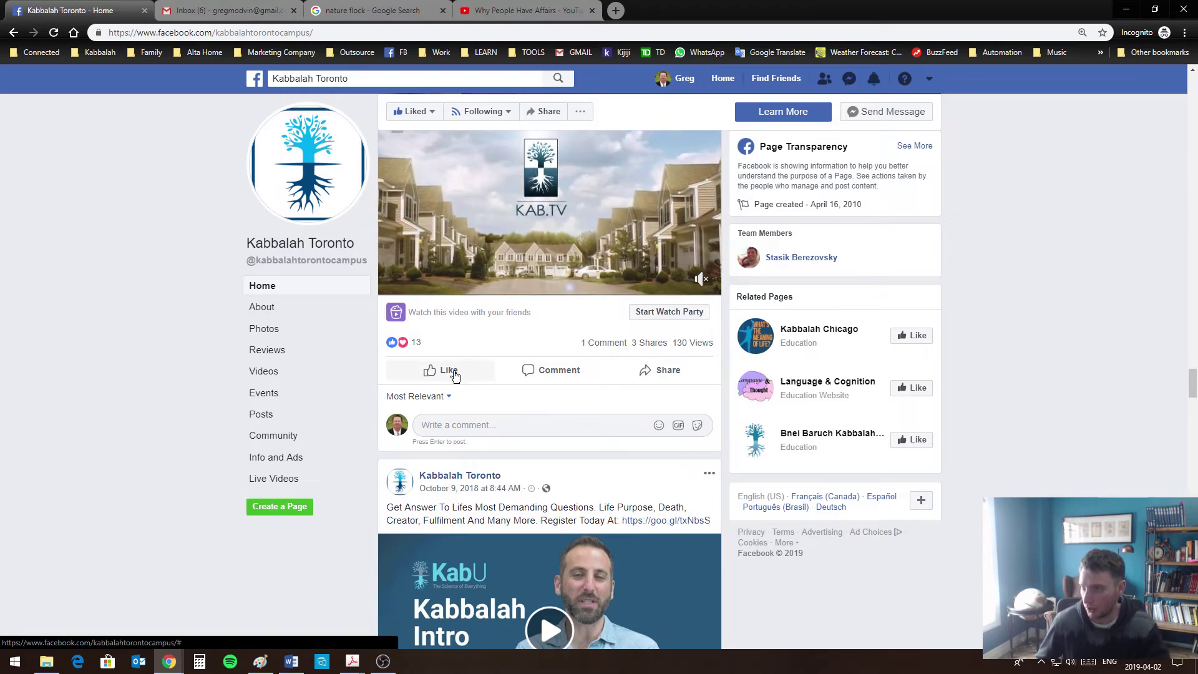
scroll(997, 384, up, 1)
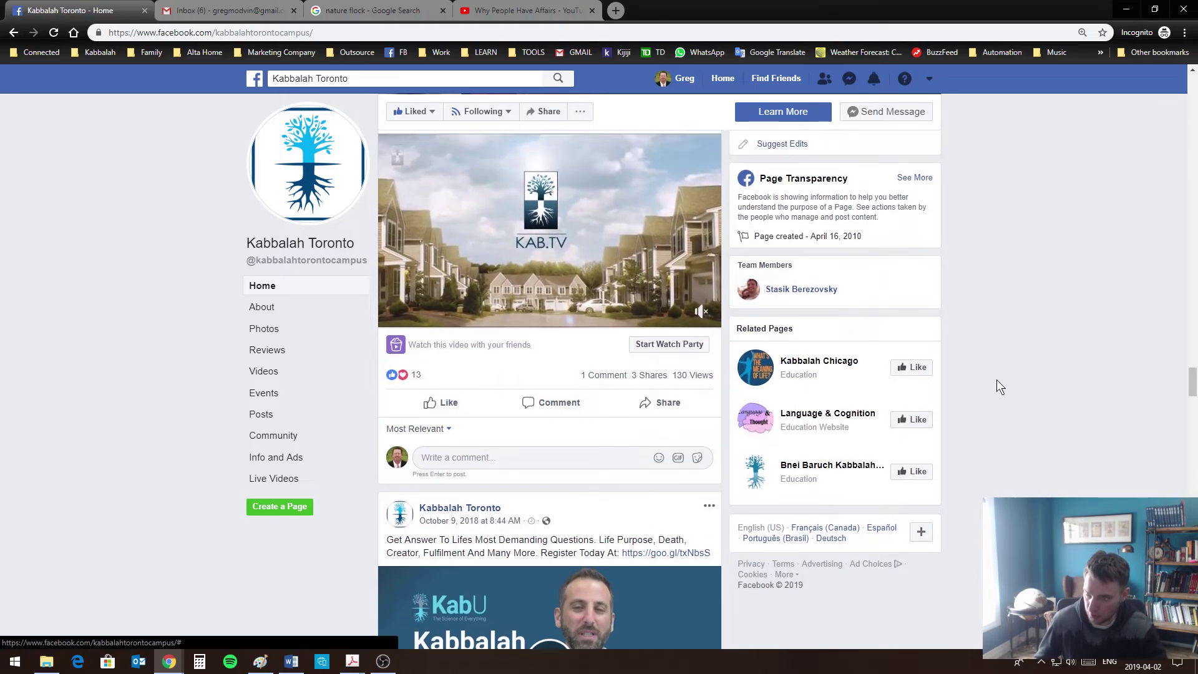
scroll(996, 379, up, 7)
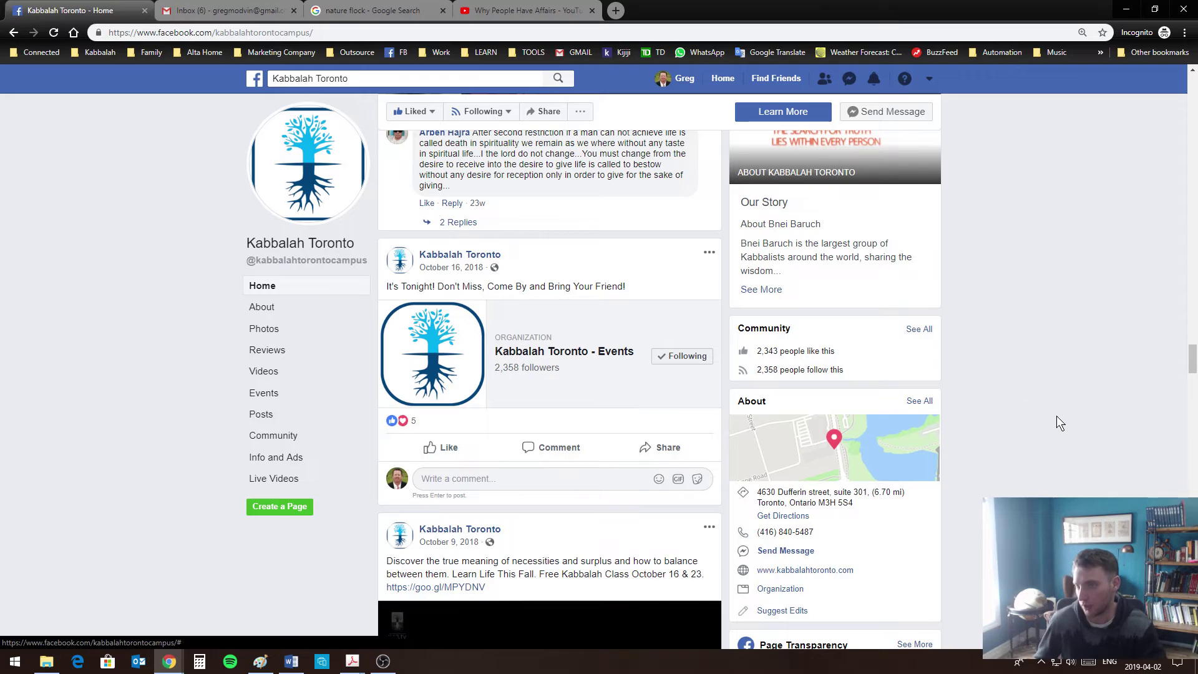
scroll(1059, 414, up, 15)
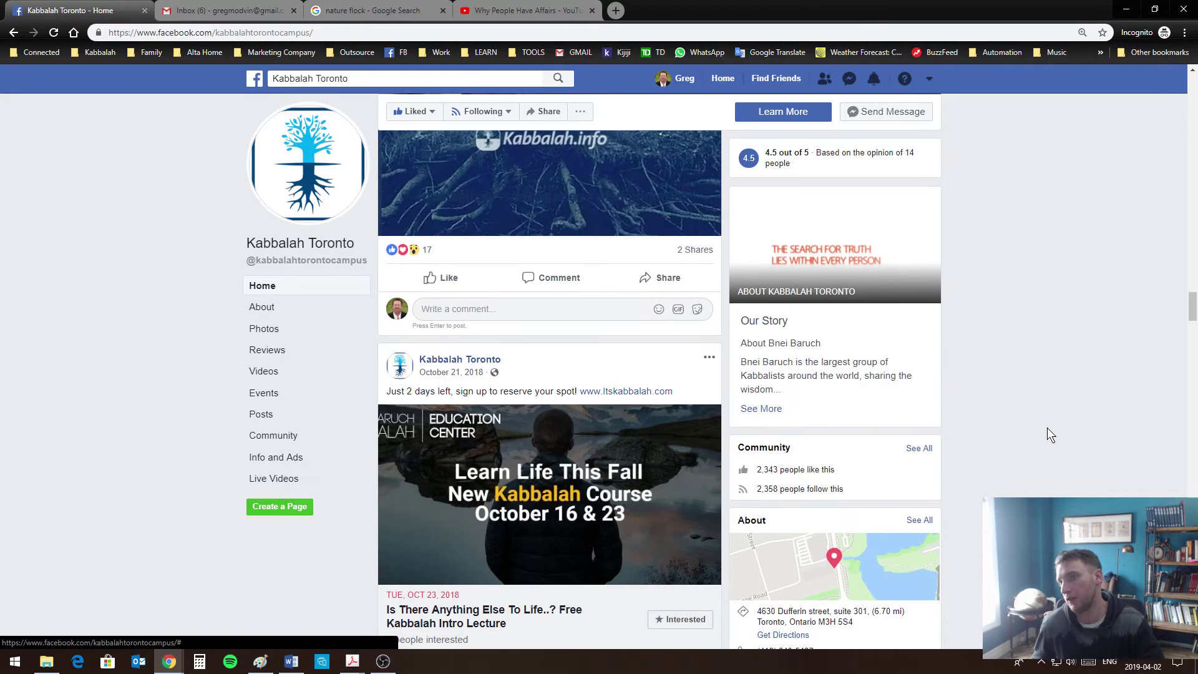
scroll(1047, 428, up, 10)
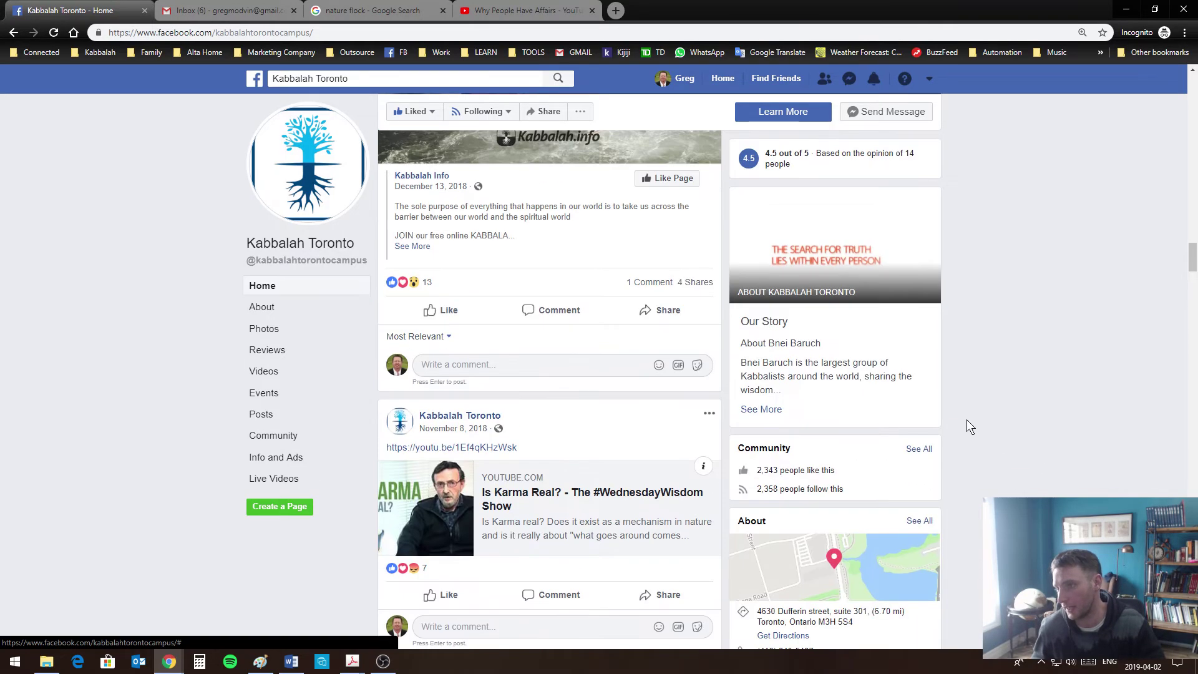
scroll(967, 419, up, 15)
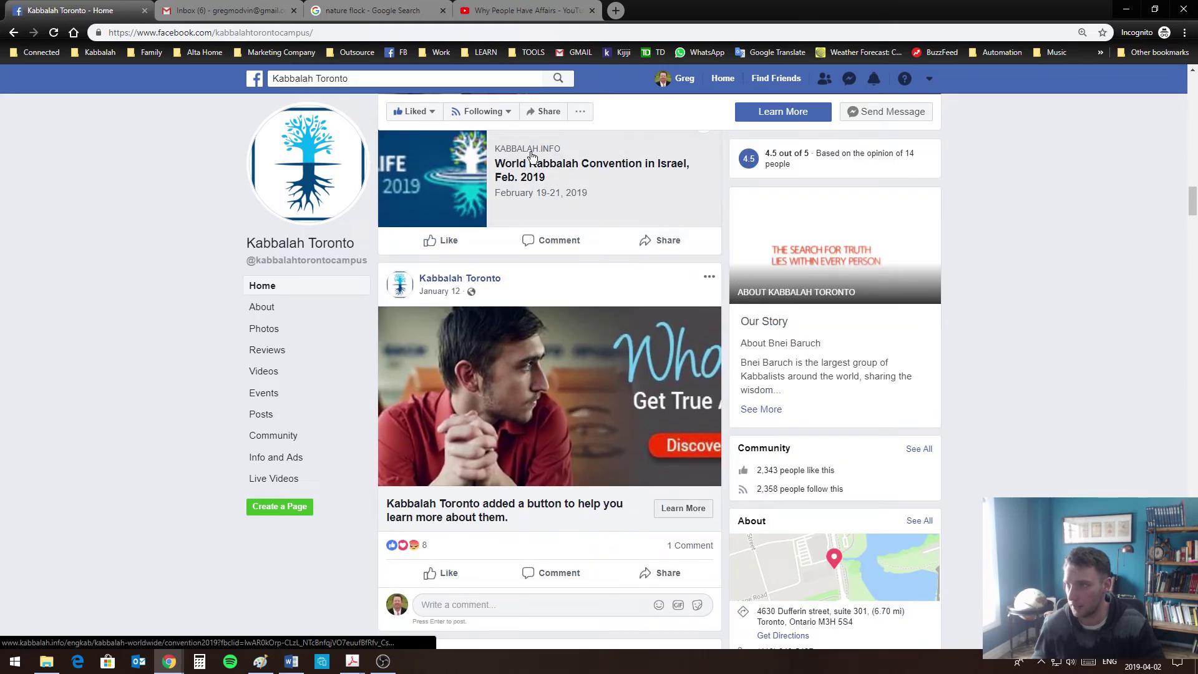
Confirm Kabbalah Toronto is marked Following in its follow settings
click(479, 118)
mouse_move(485, 117)
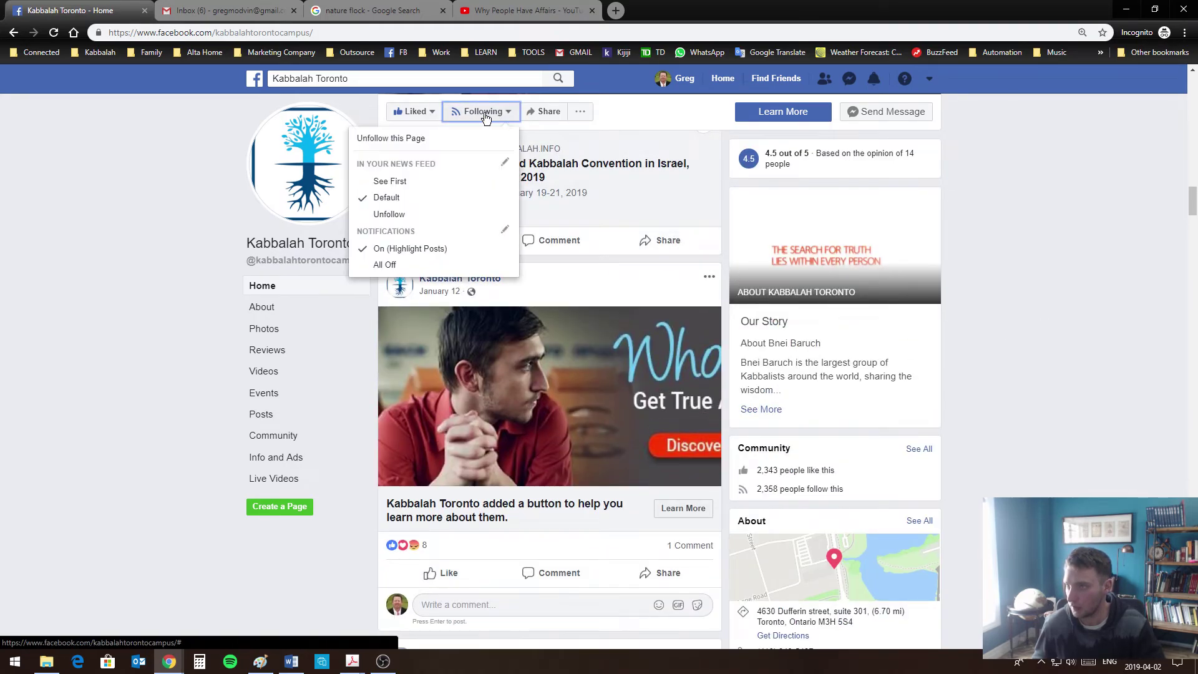
click(1015, 185)
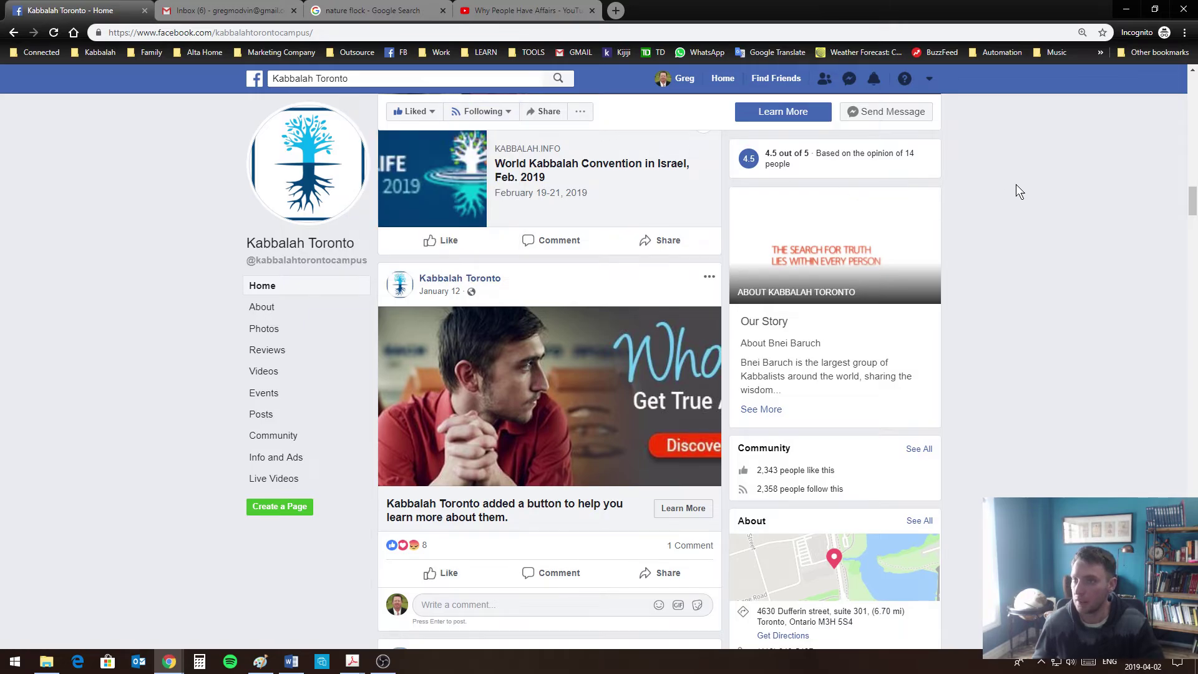
scroll(1017, 184, up, 8)
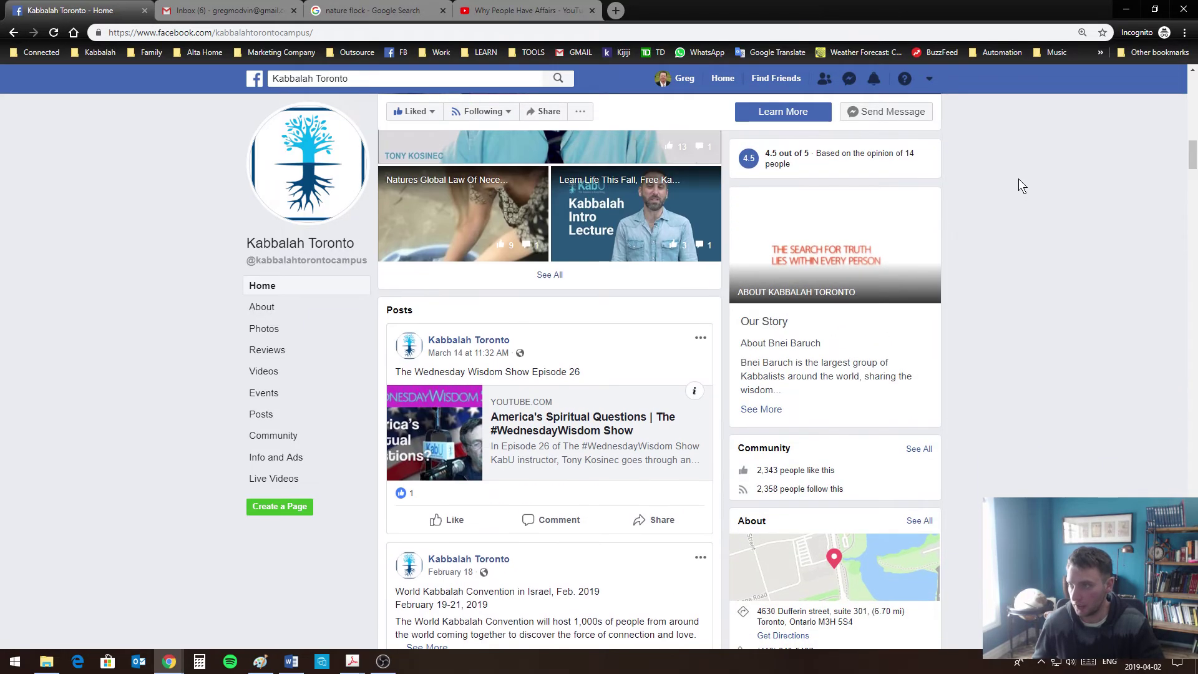
scroll(783, 225, up, 15)
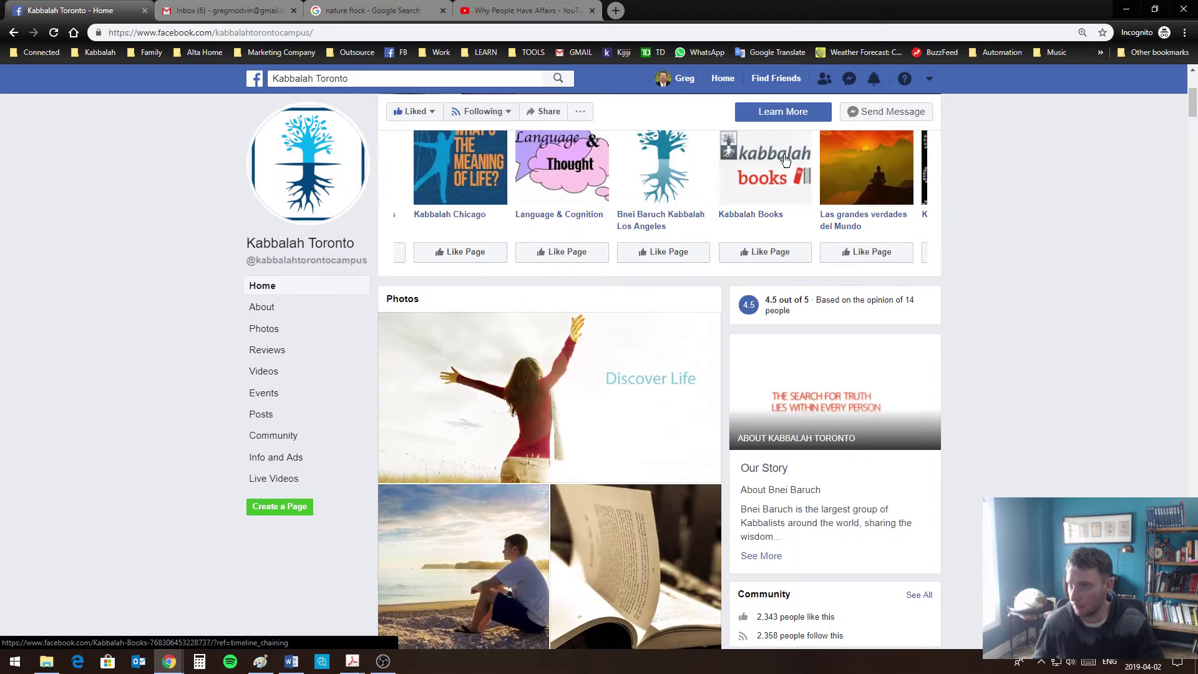
scroll(784, 217, up, 1)
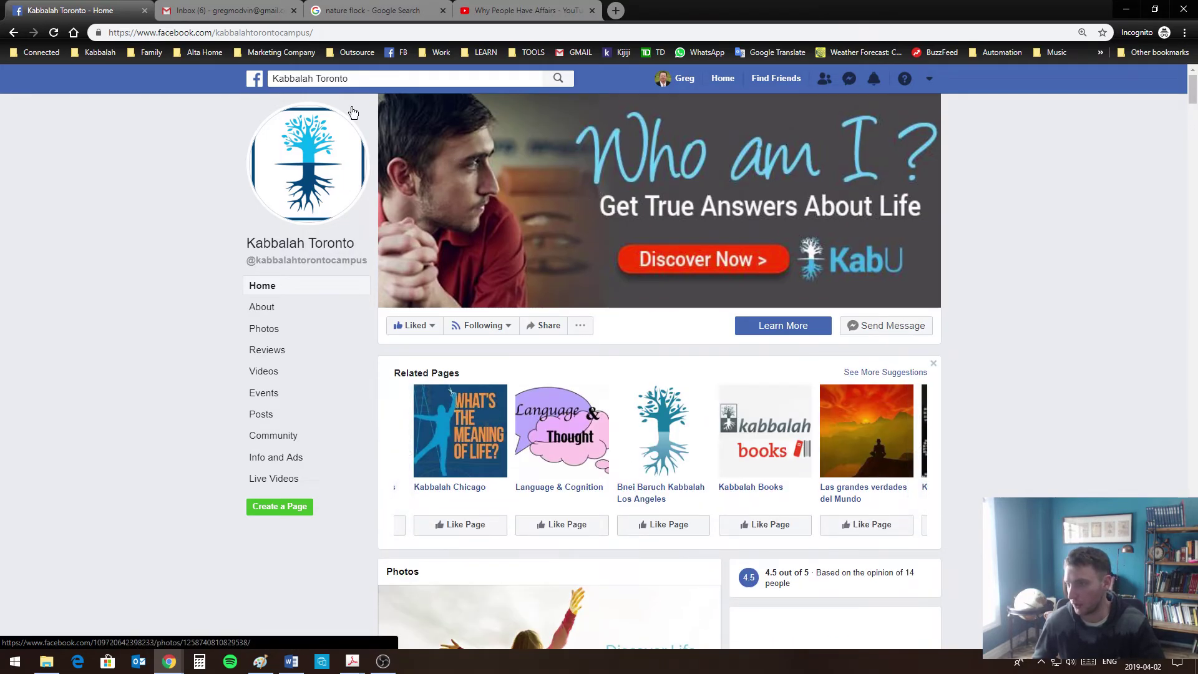
click(278, 79)
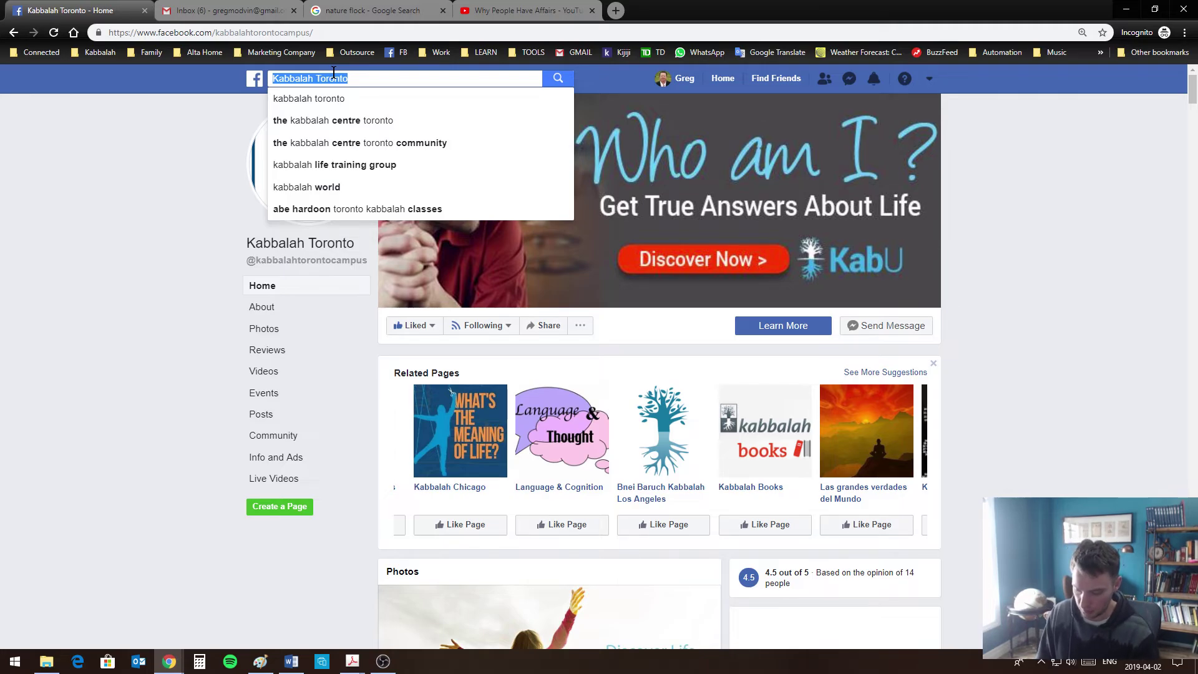
Search 'healthy lifestyle' and compare the Pages and Groups results
text(healthy )
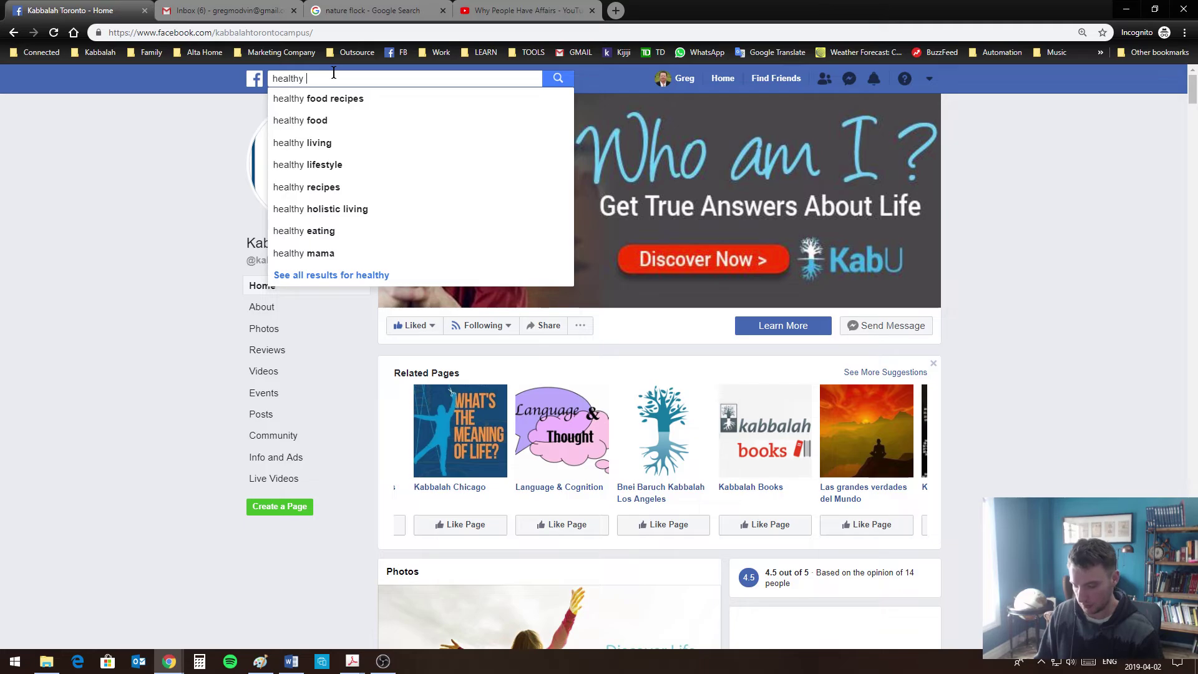
text(li)
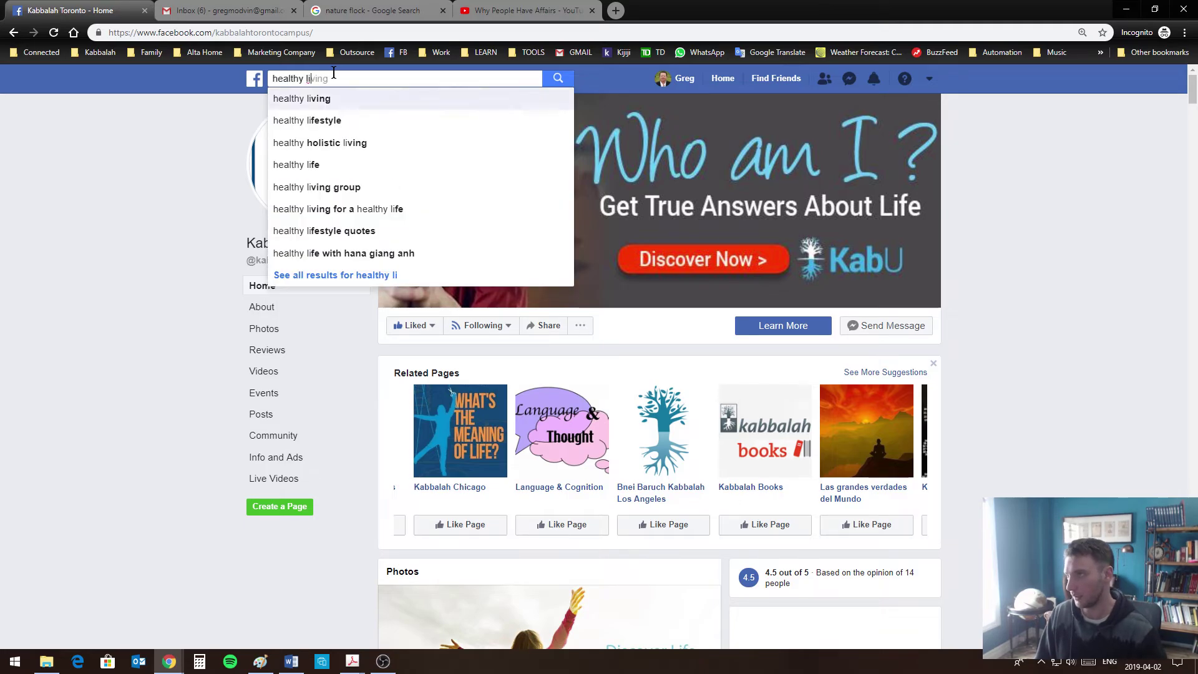
key(Return)
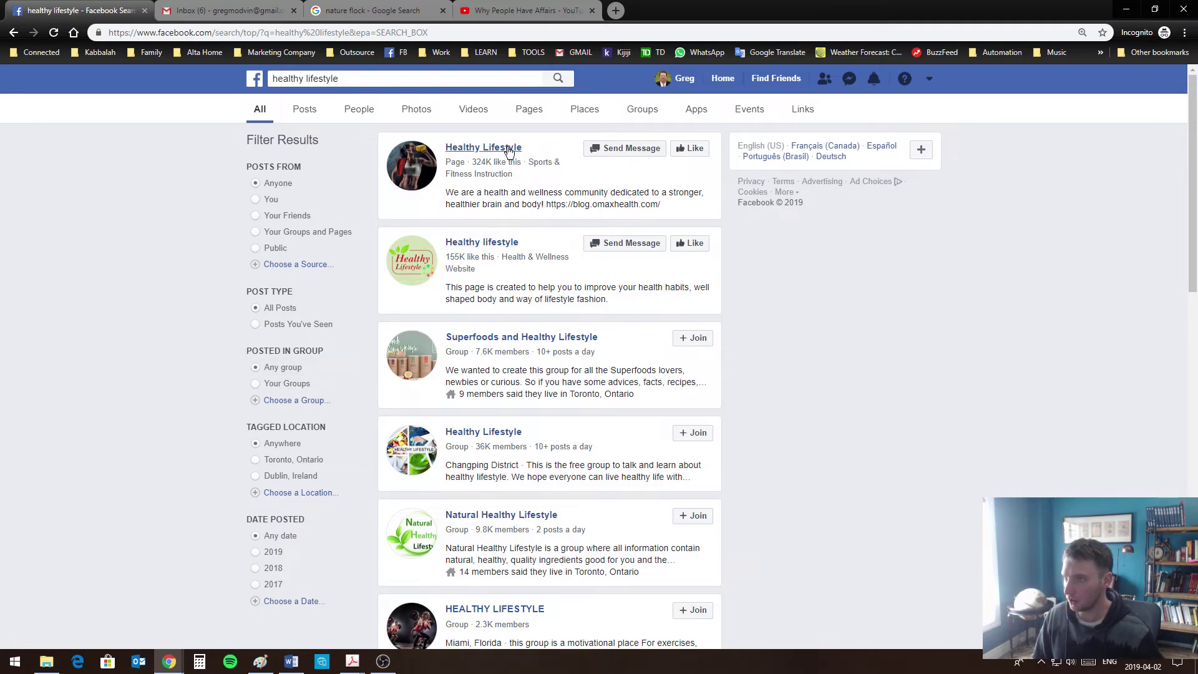
click(534, 115)
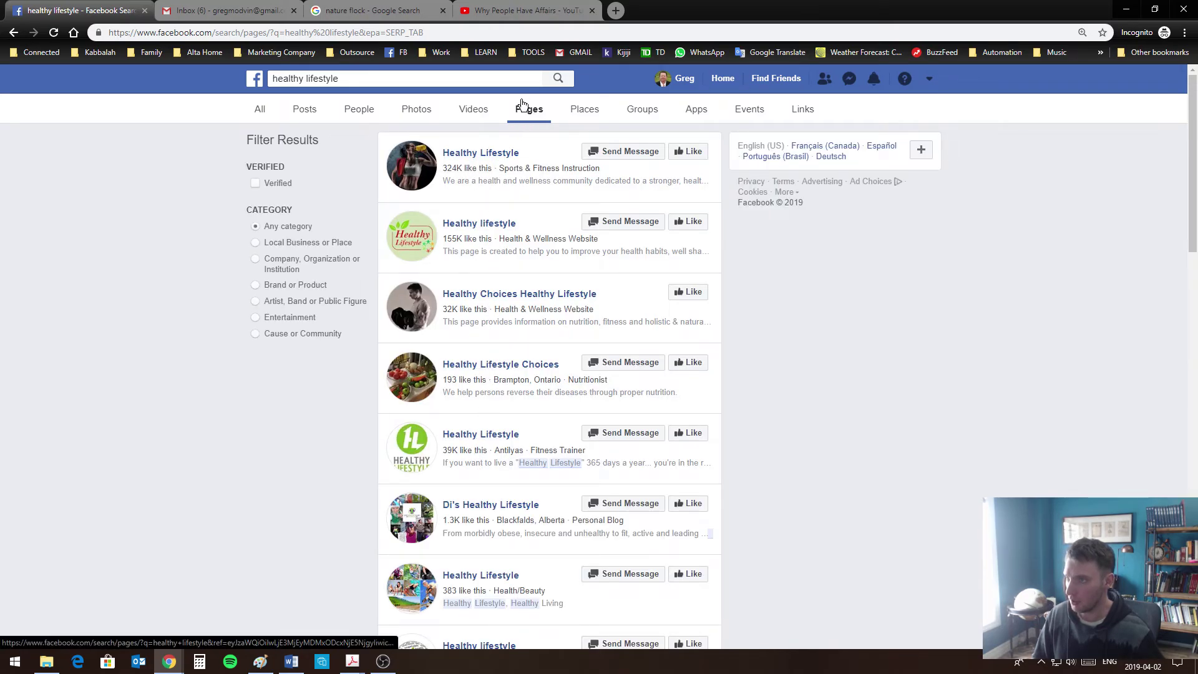
click(632, 114)
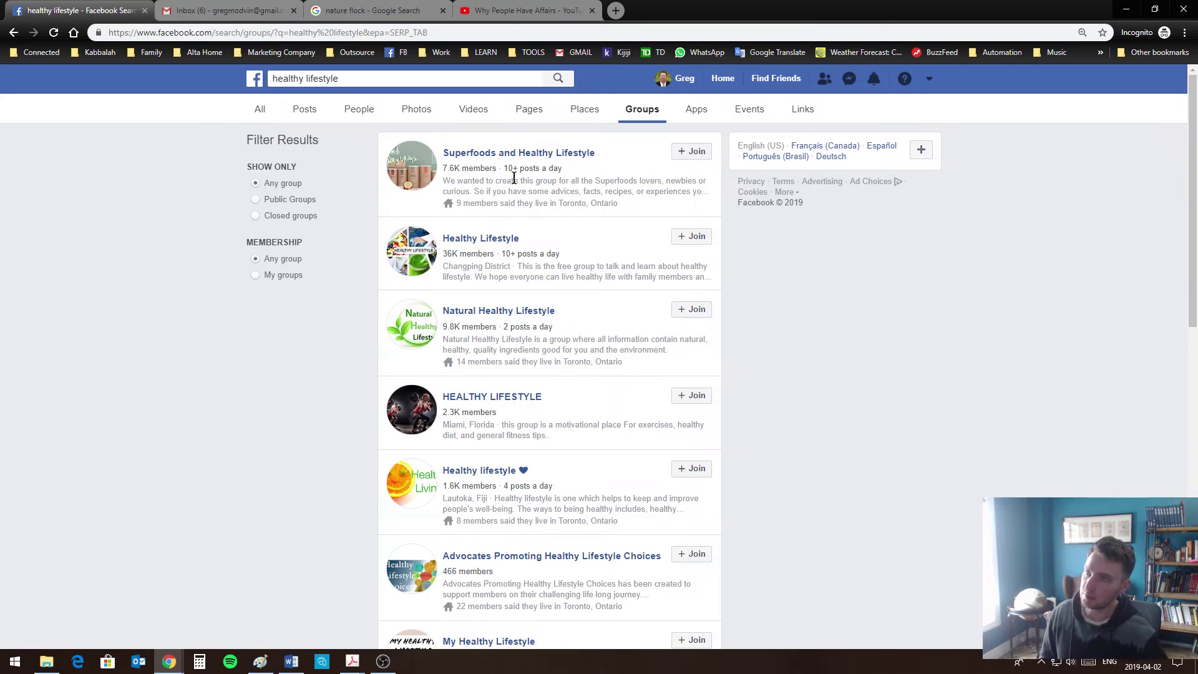
click(522, 113)
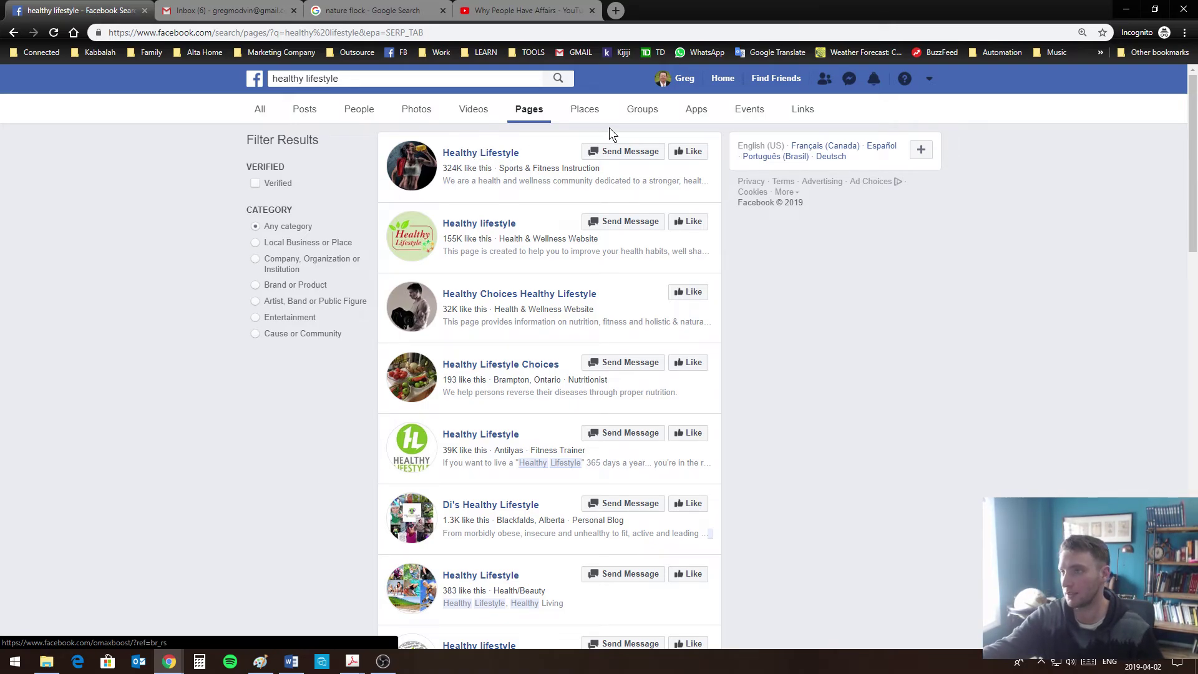
Request to join the Superfoods and Healthy Lifestyle group from the Groups results
click(643, 110)
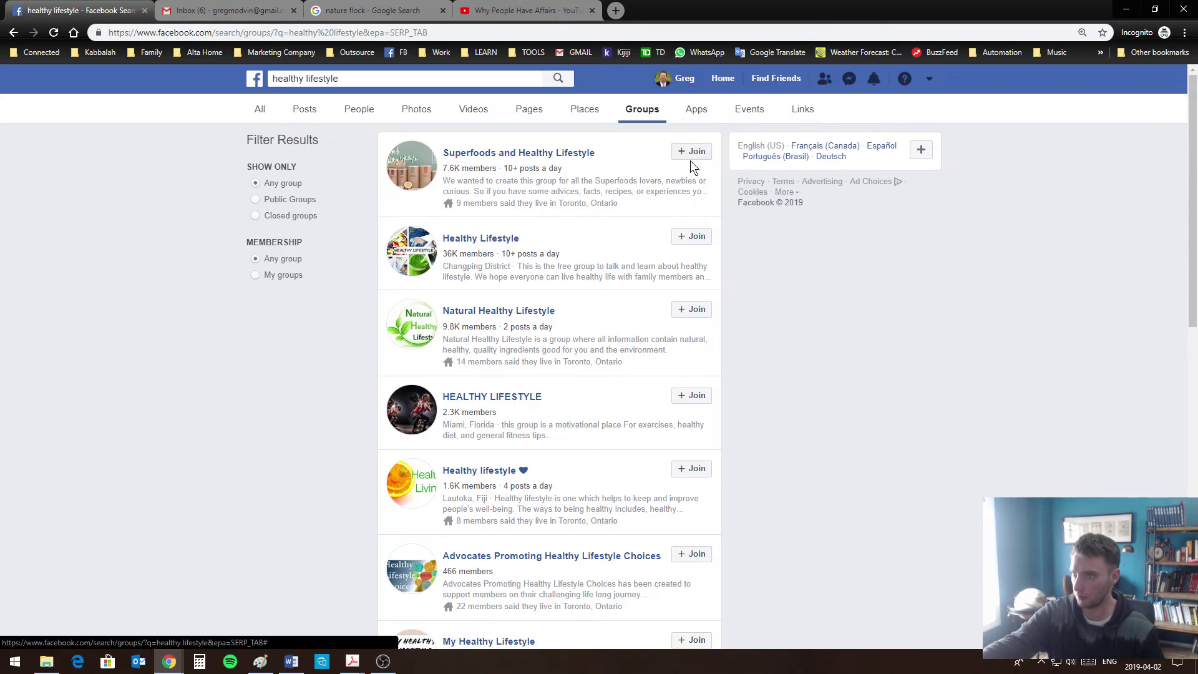
click(692, 154)
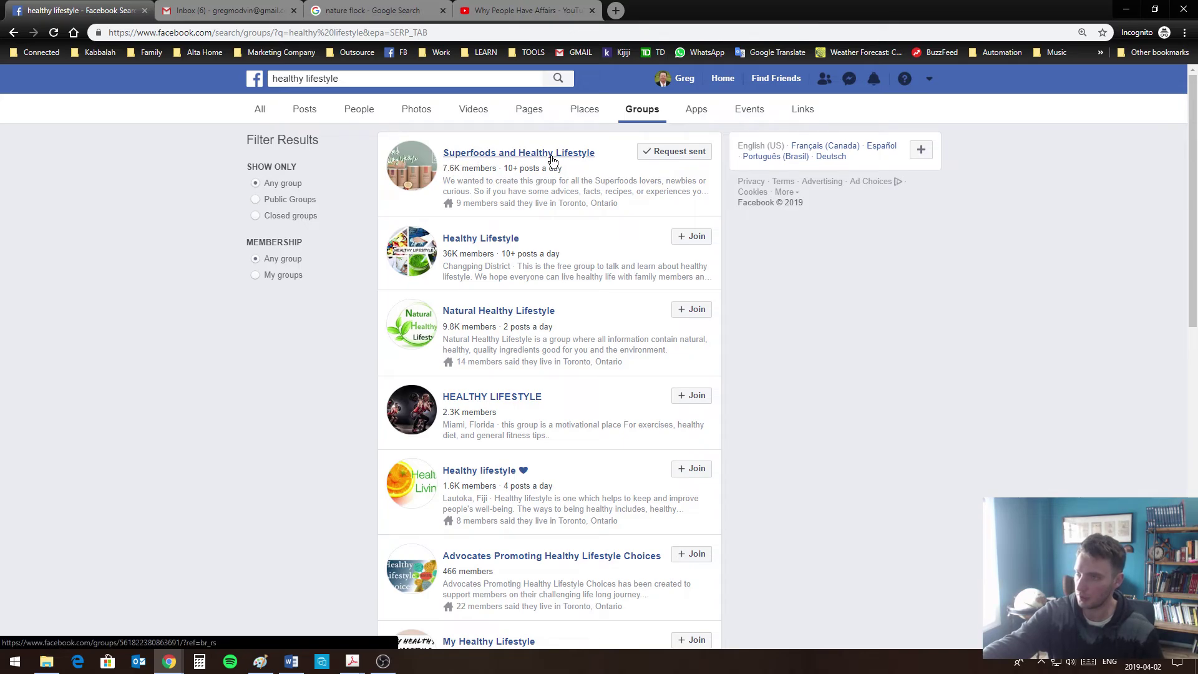
click(333, 79)
Replace the search with the 'spiritual inspiration' suggestion and run it
double_click(330, 78)
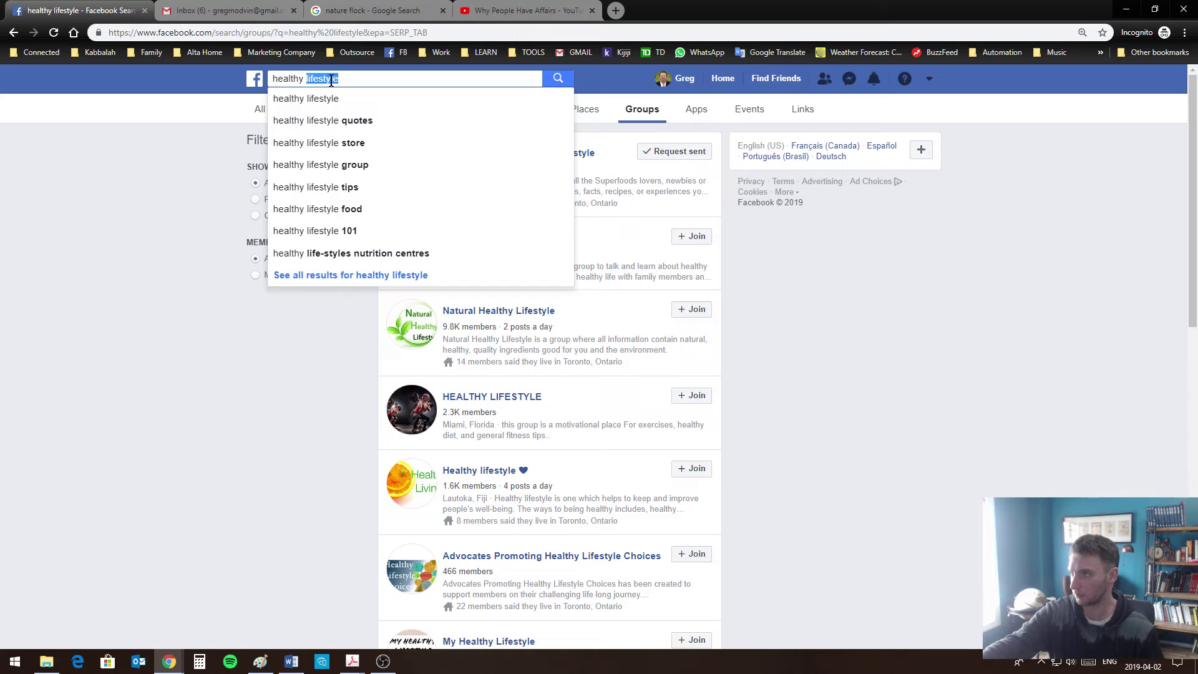
key(BackSpace)
key(BackSpace)
key(BackSpace)
key(BackSpace)
key(BackSpace)
key(BackSpace)
key(BackSpace)
key(BackSpace)
key(BackSpace)
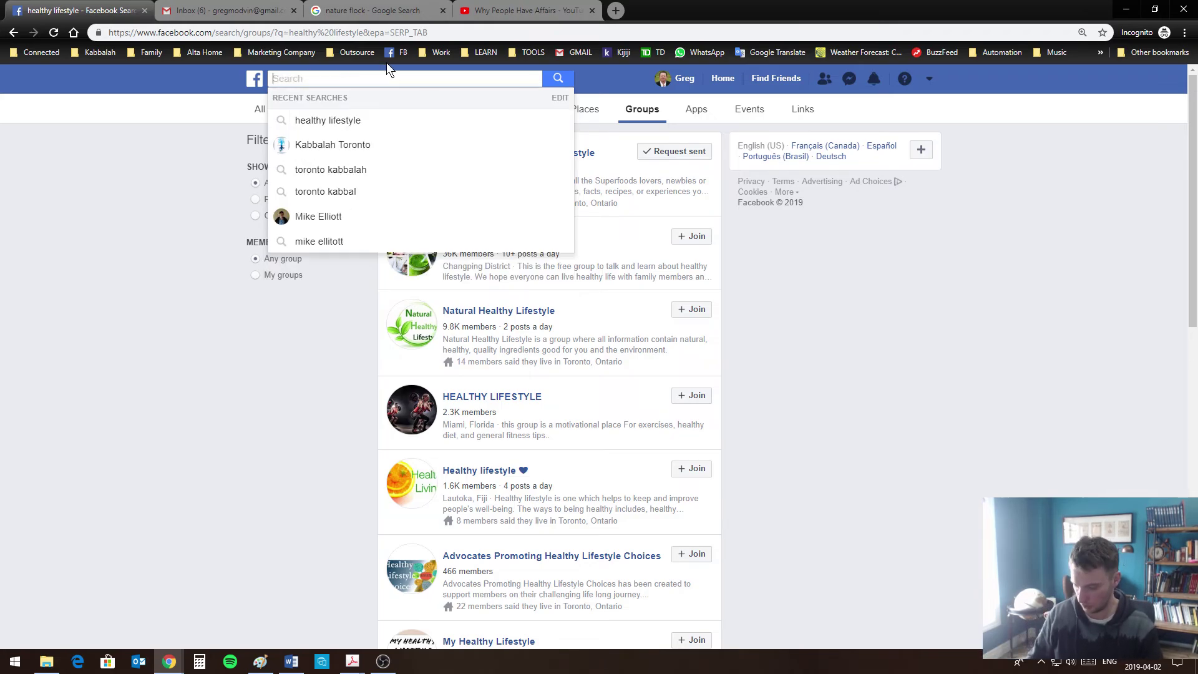
text(spir)
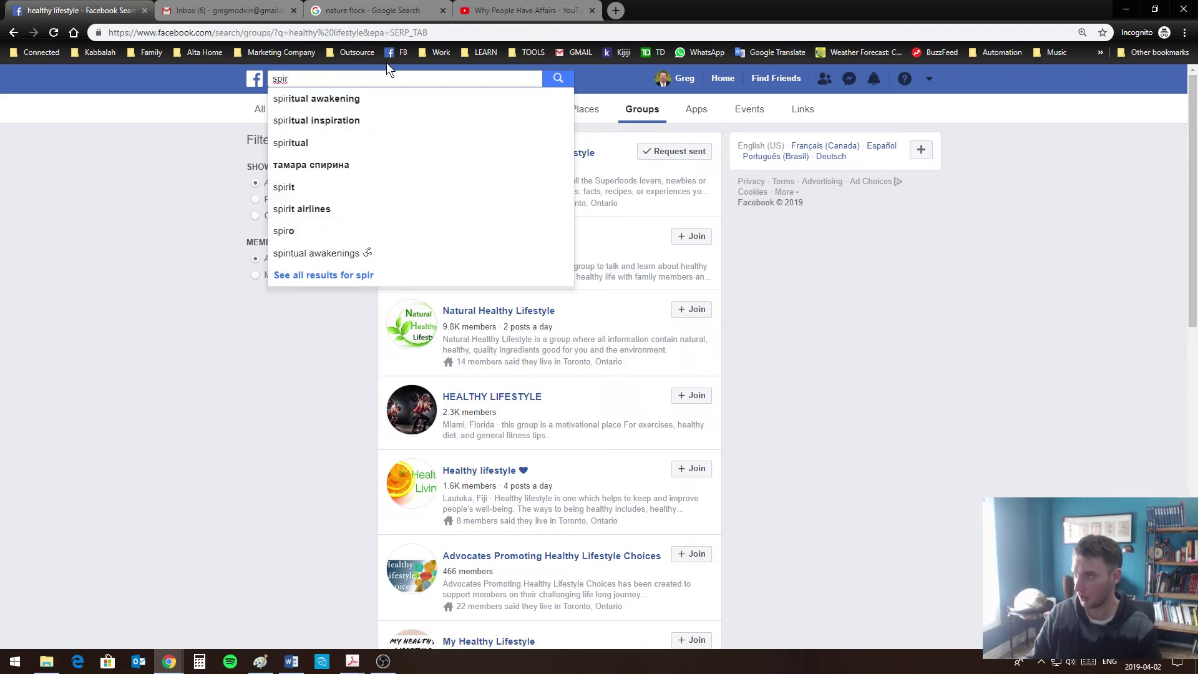
key(Down)
key(Down)
key(Return)
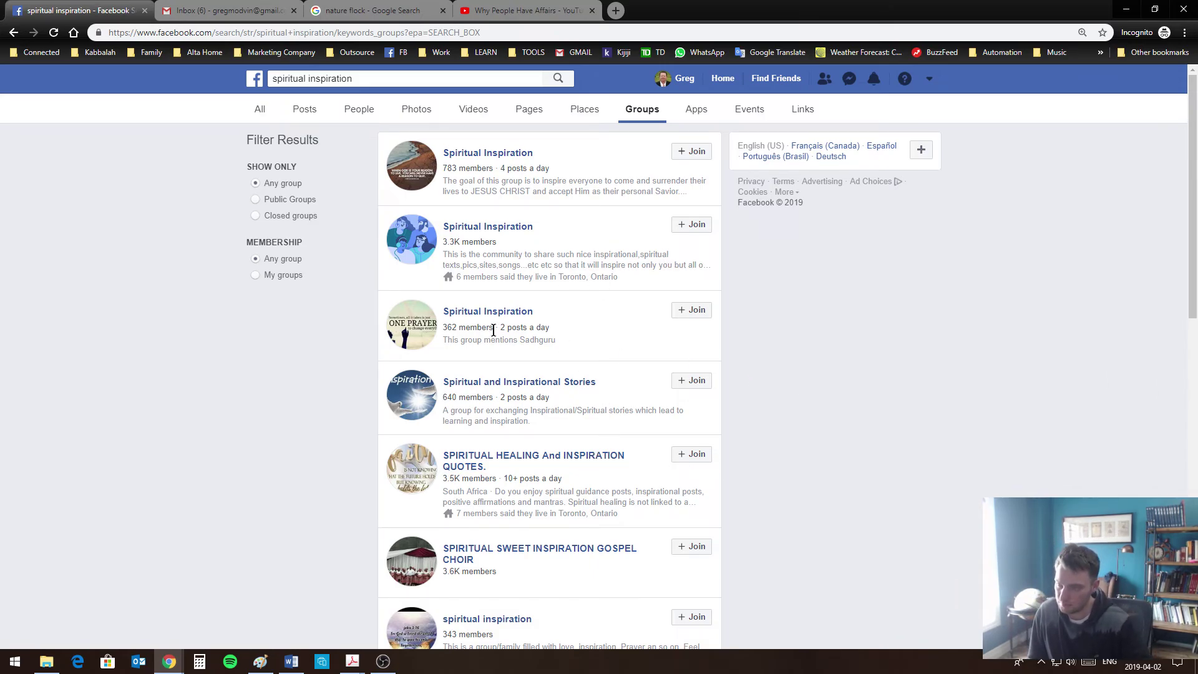
Open the SPIRITUAL HEALING And INSPIRATION QUOTES. group from the results
scroll(493, 330, down, 2)
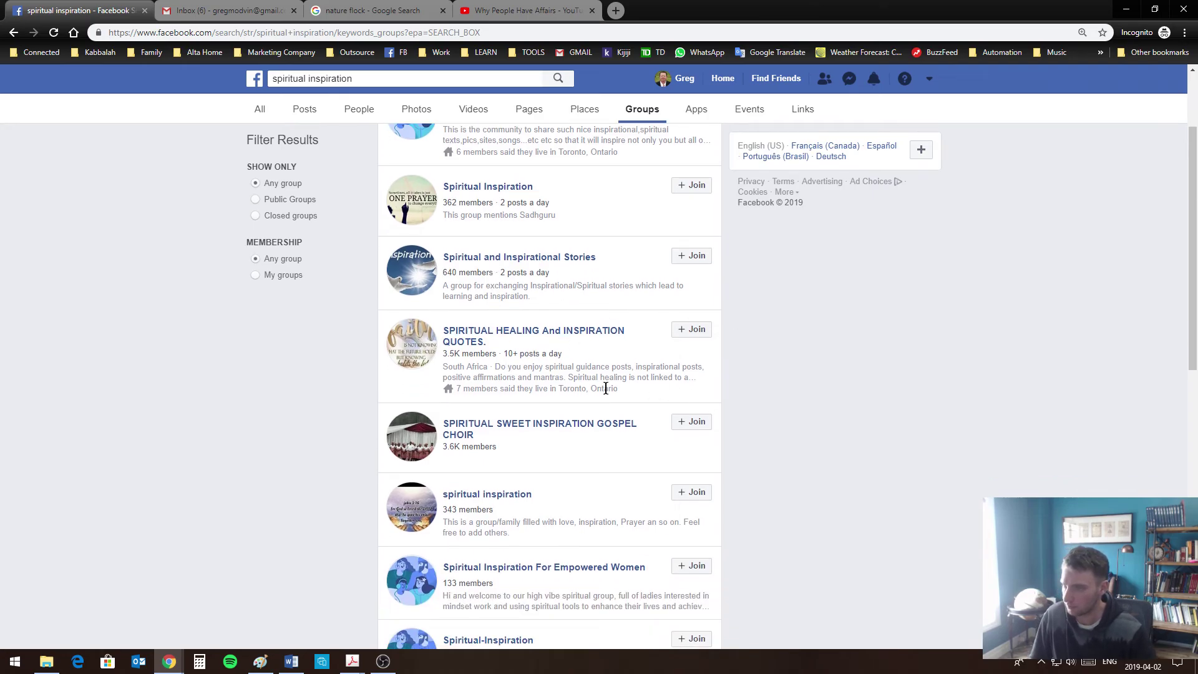
scroll(467, 269, down, 2)
scroll(512, 278, up, 2)
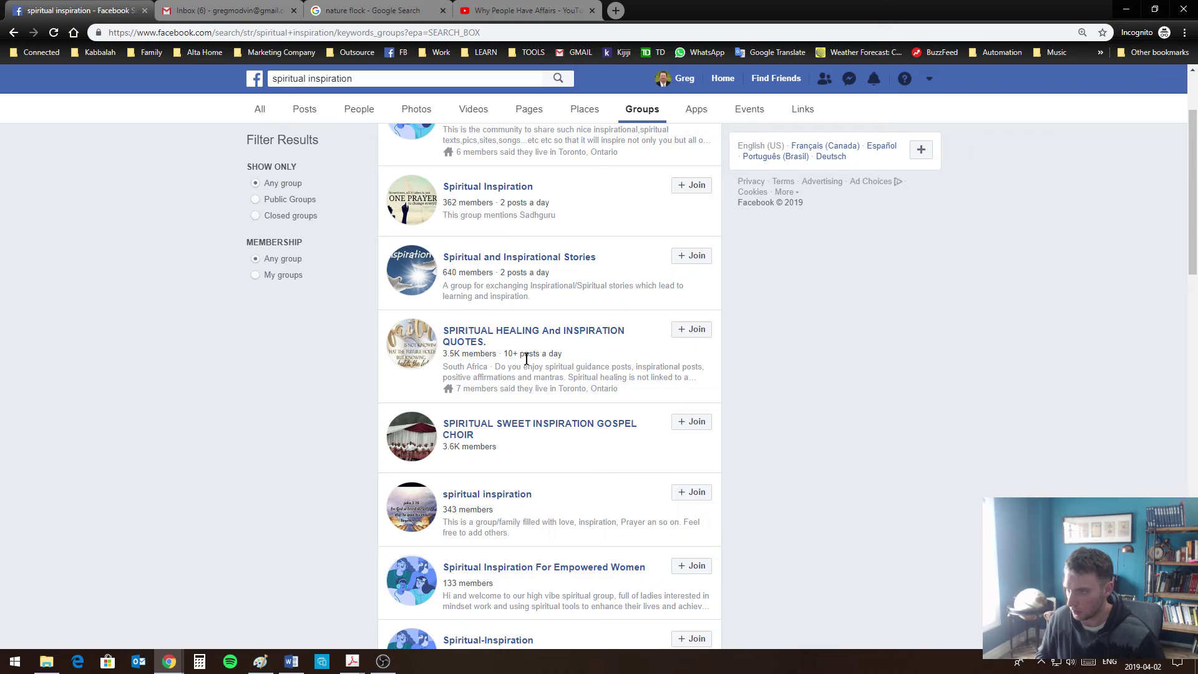
scroll(527, 358, down, 1)
scroll(527, 358, up, 2)
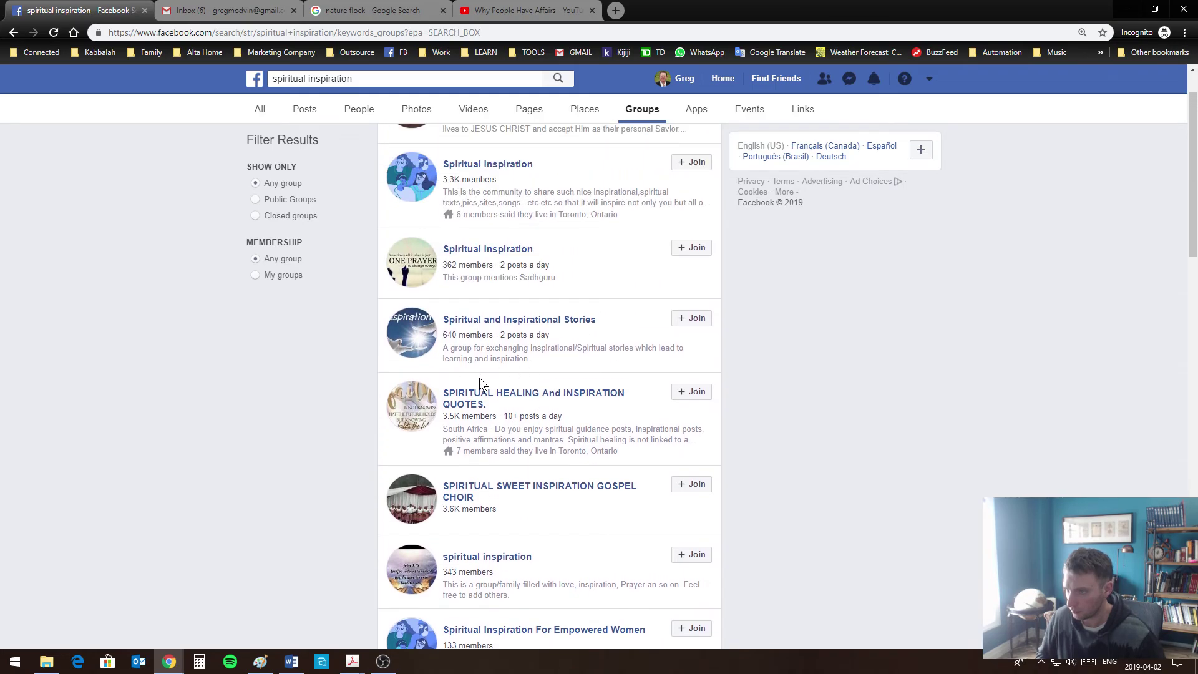
click(492, 396)
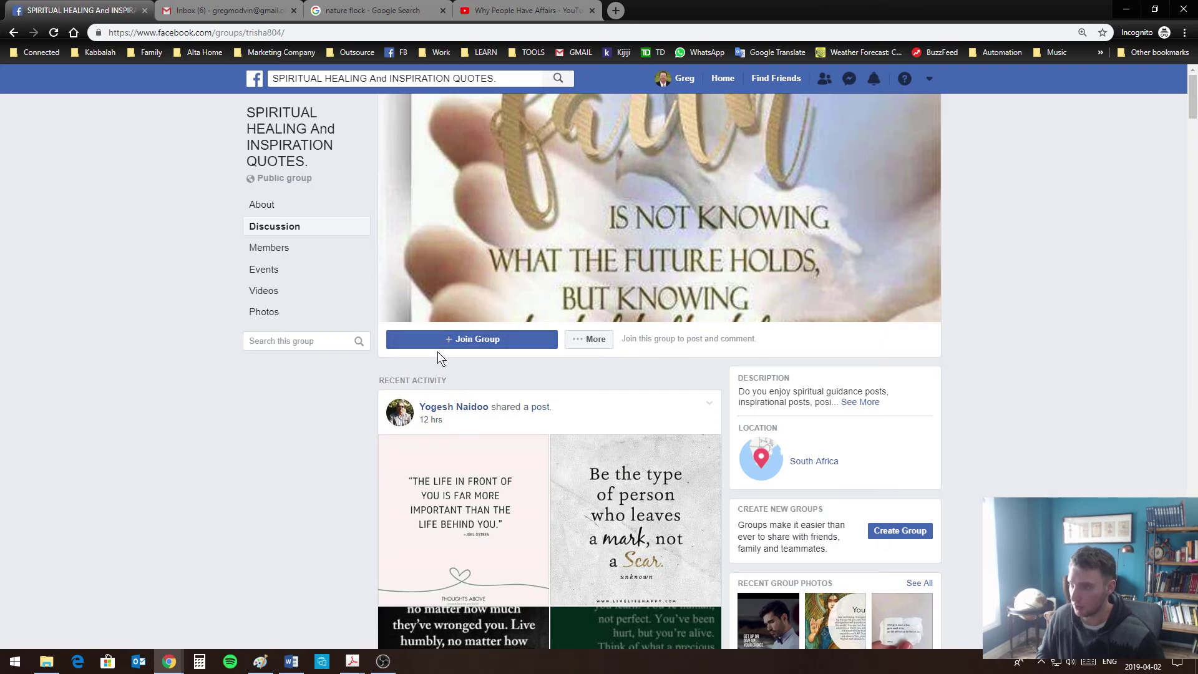
scroll(595, 352, down, 6)
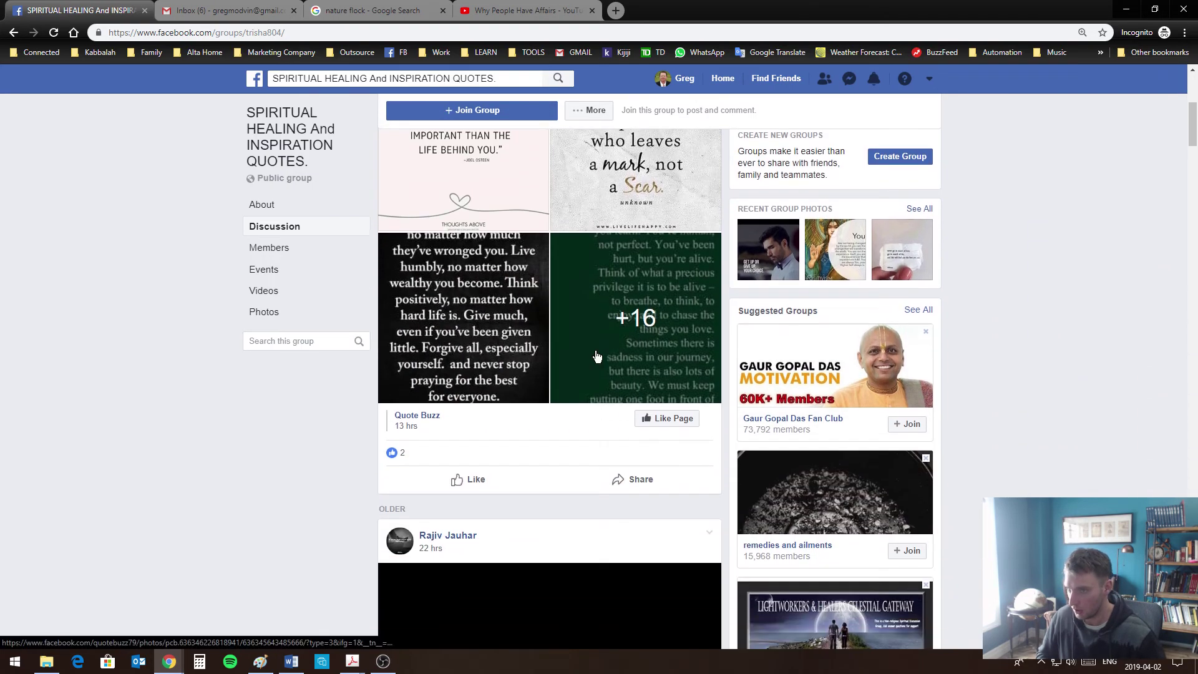
scroll(596, 353, up, 6)
Ask to join the group, answering its questions with Toronto, Spirituality and Maybe
click(541, 335)
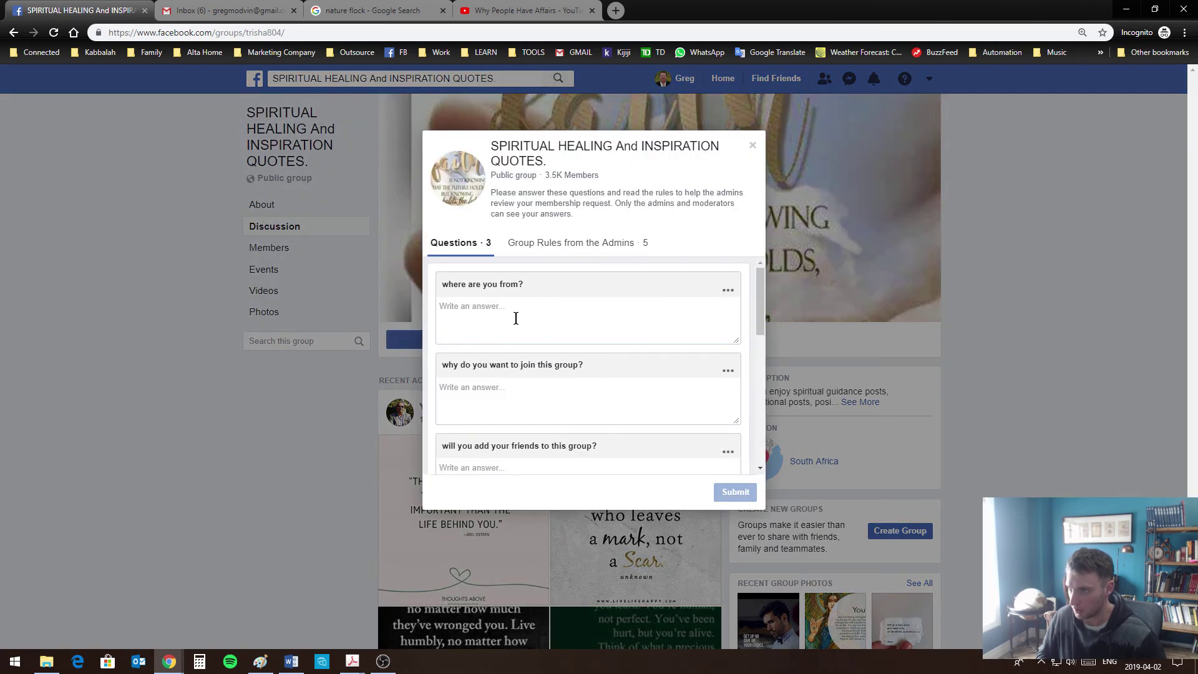
click(516, 312)
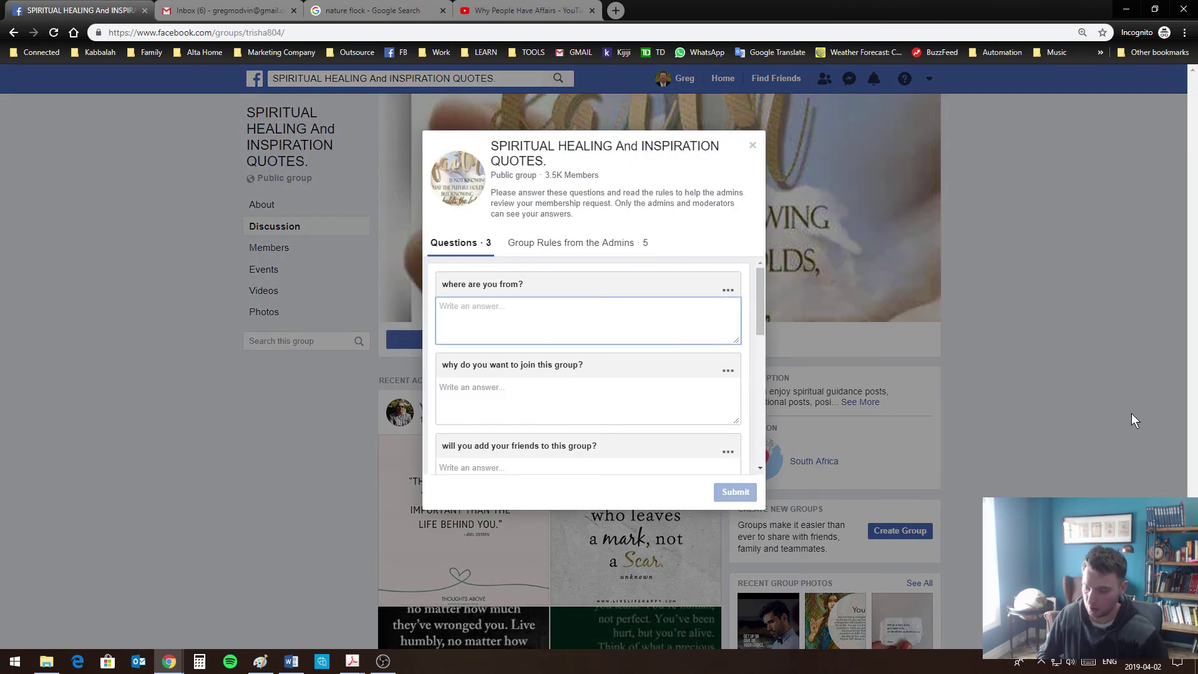
text(Toronto)
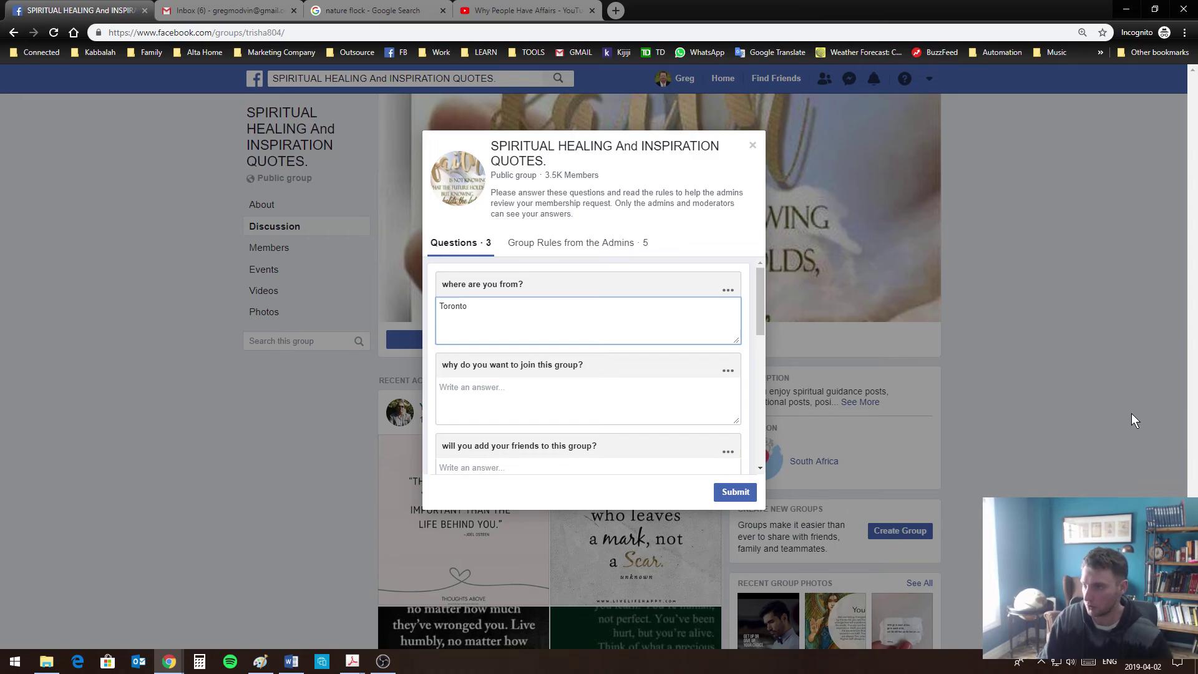
click(629, 406)
text(Spirituality)
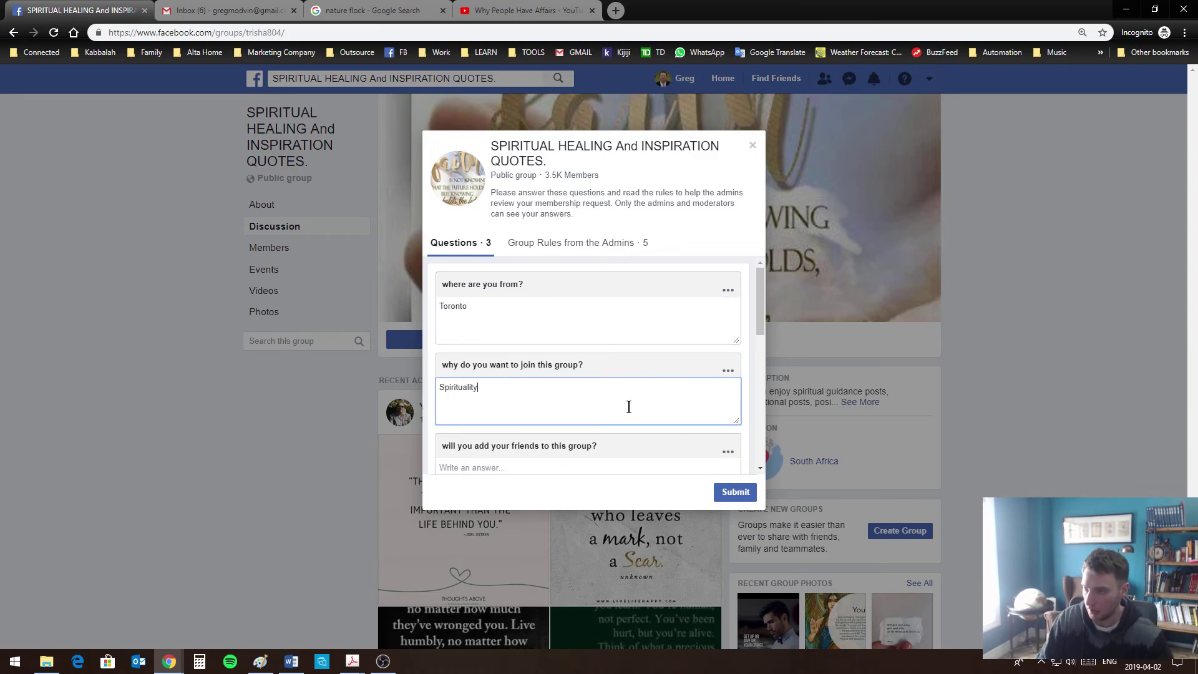
click(575, 469)
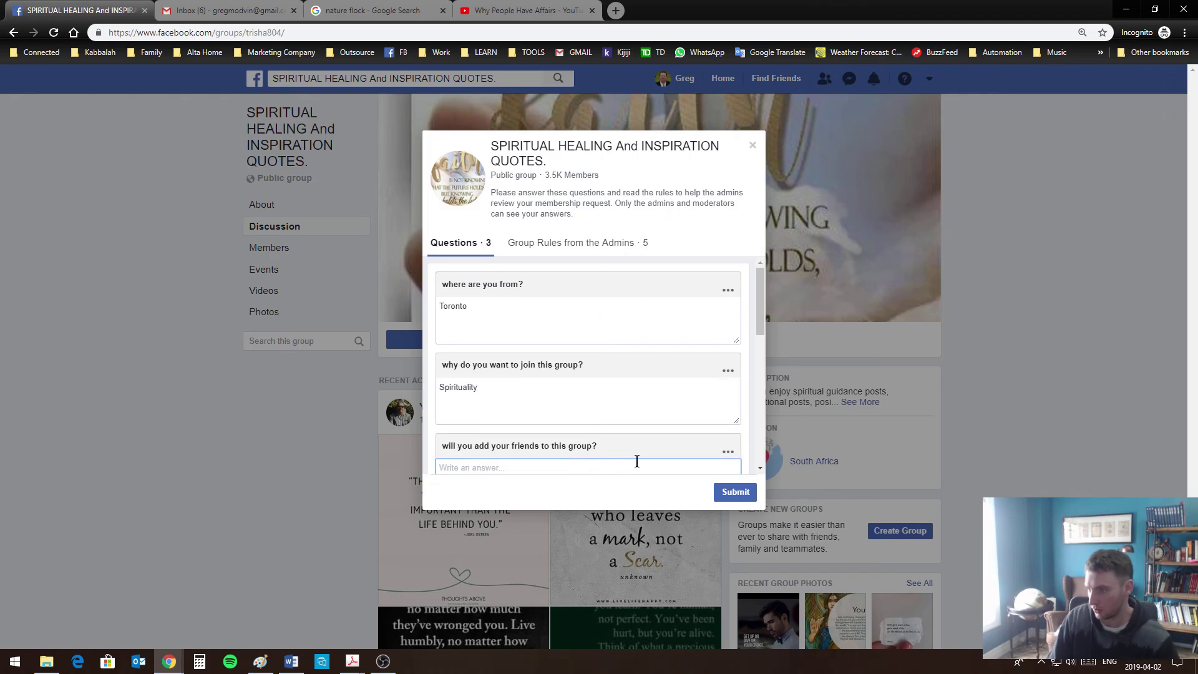
text(Maybe)
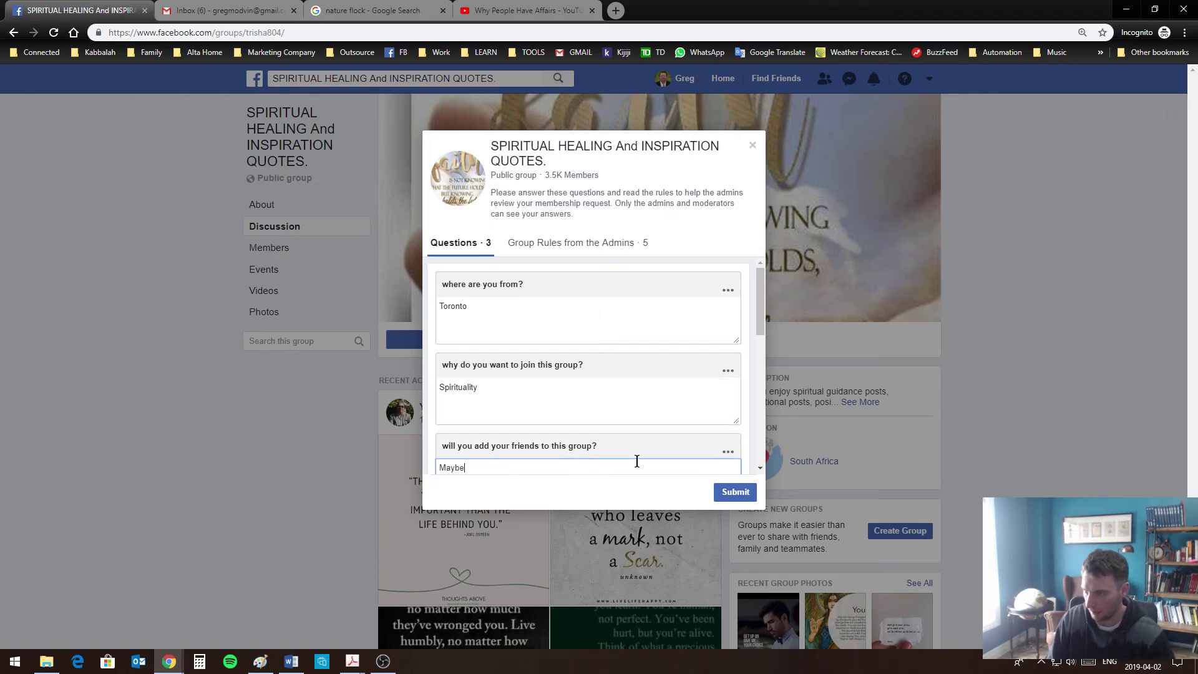
Submit the answered join request and acknowledge the Questions Completed confirmation
click(734, 490)
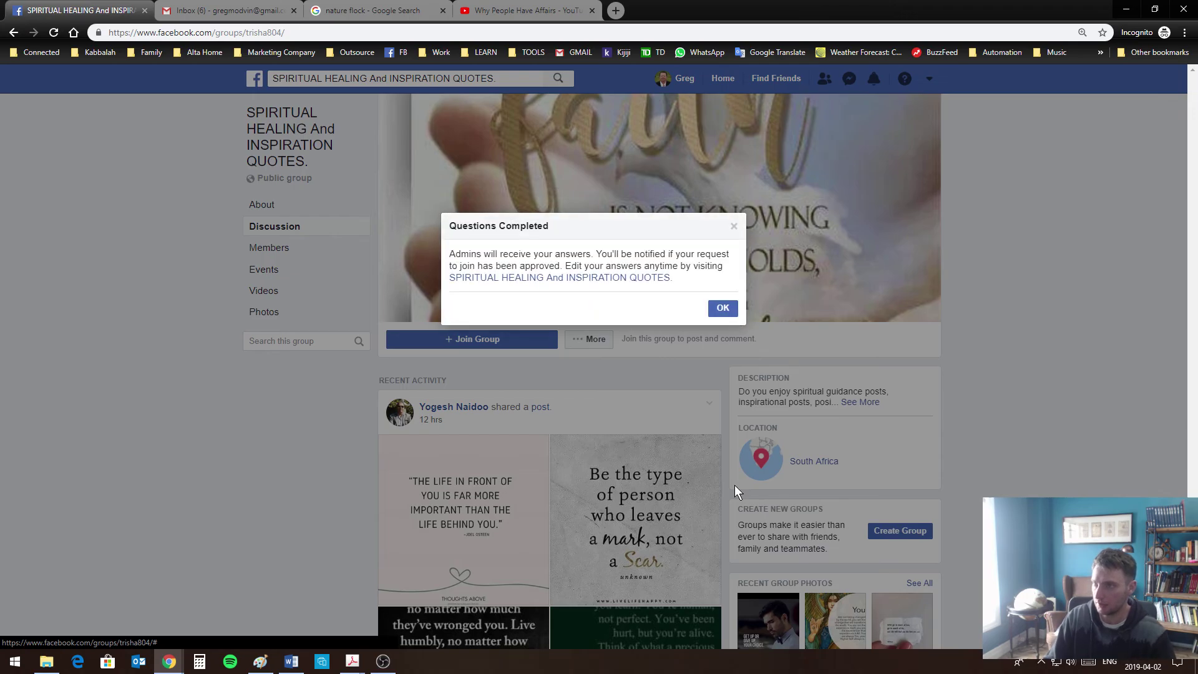
click(721, 308)
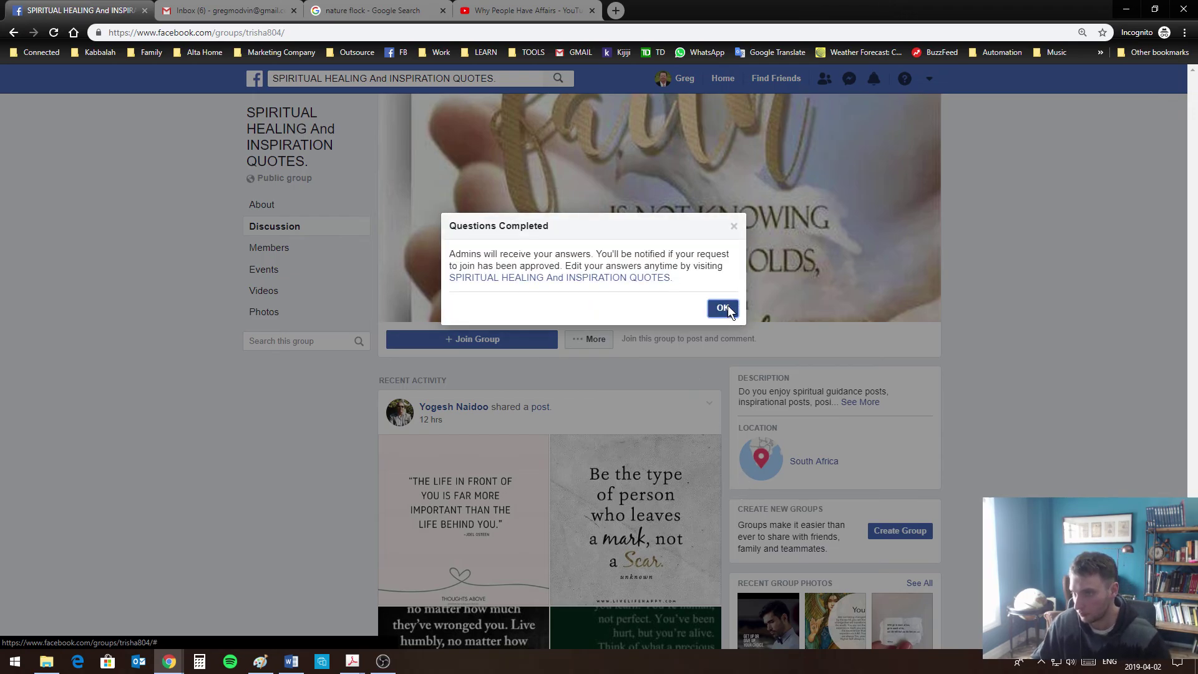
scroll(952, 481, down, 6)
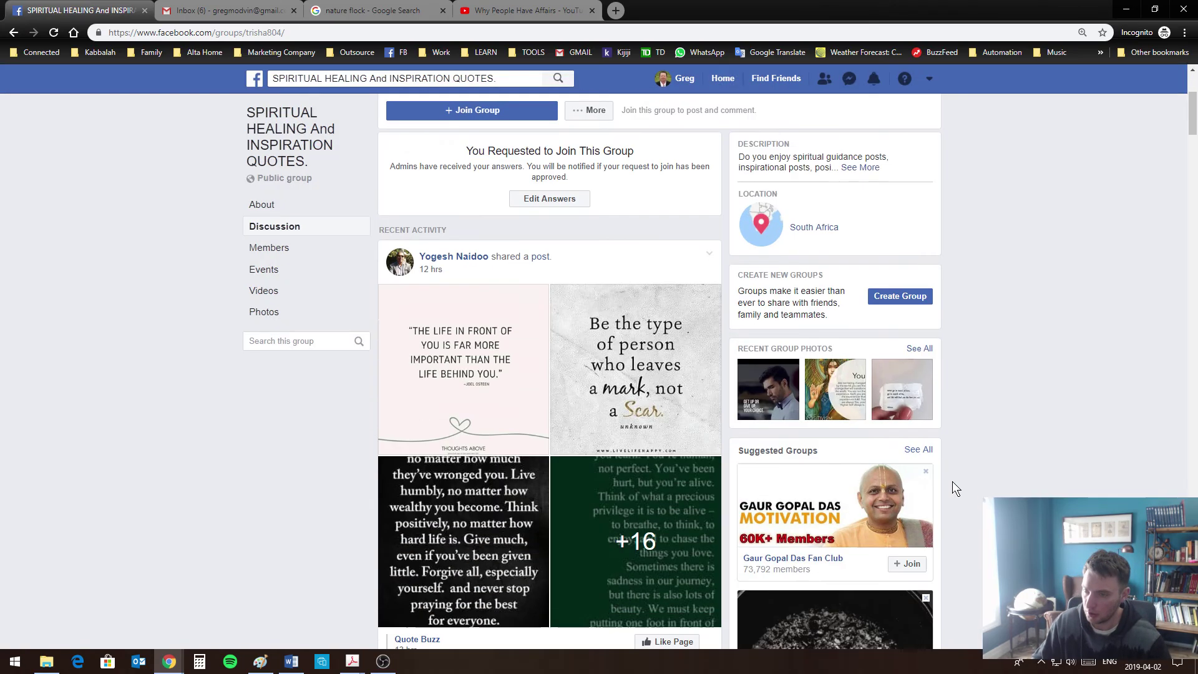
scroll(1117, 406, up, 6)
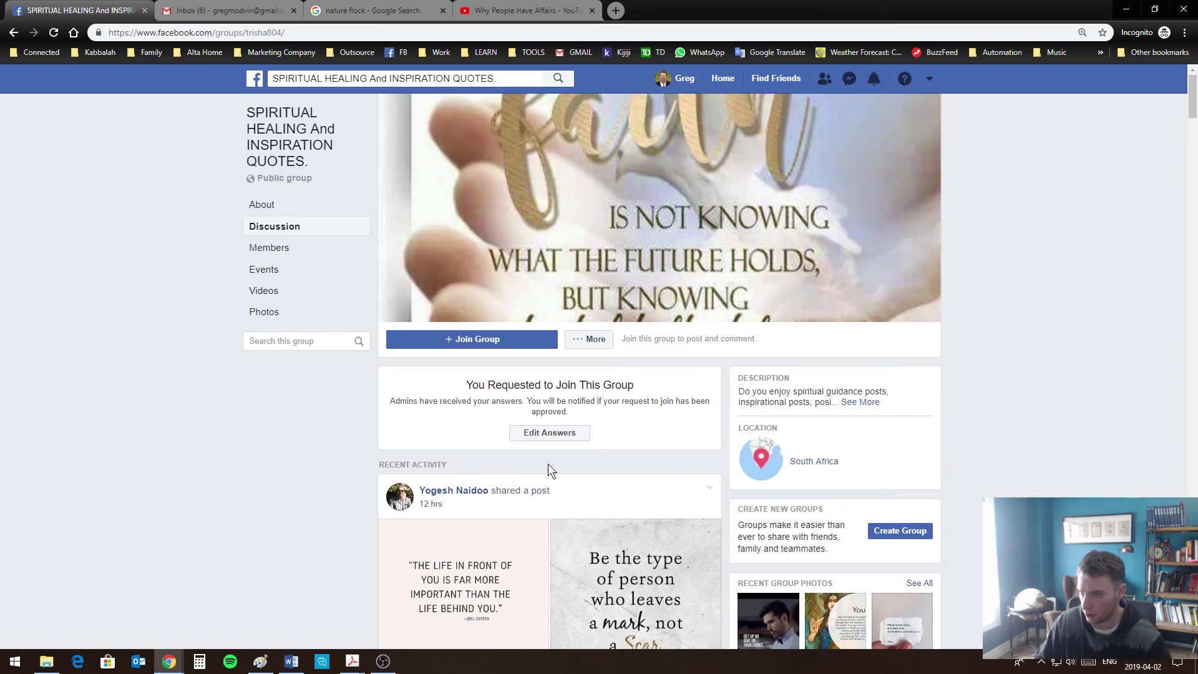
scroll(519, 480, down, 5)
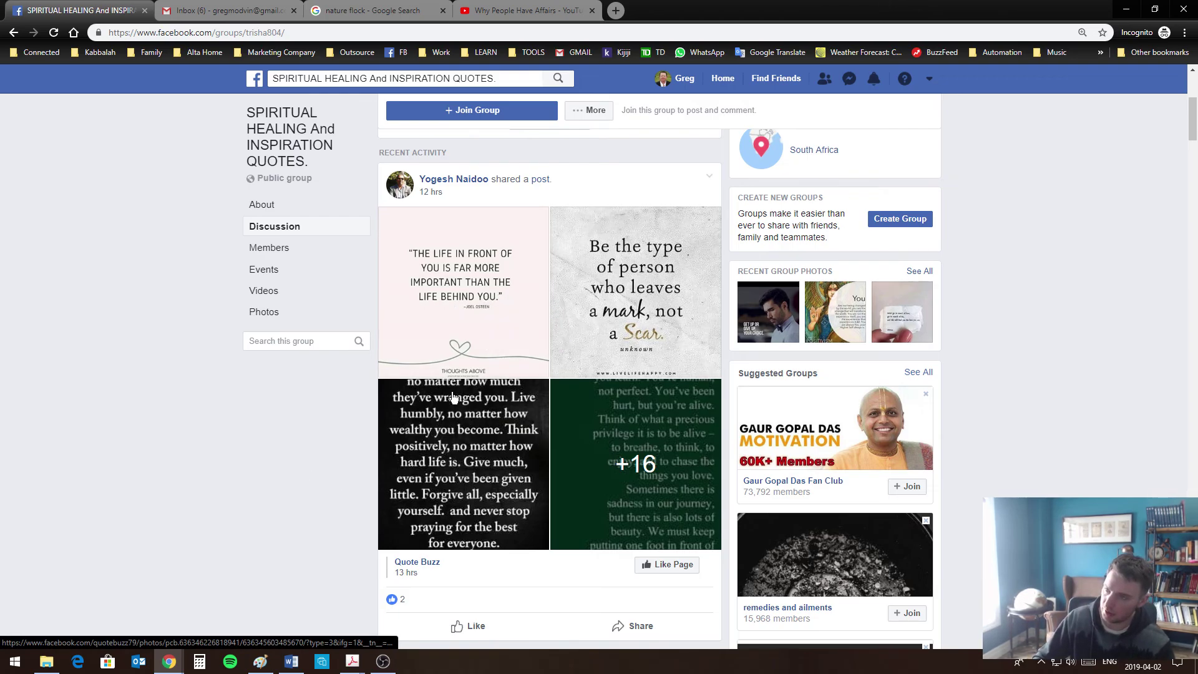
scroll(530, 262, up, 5)
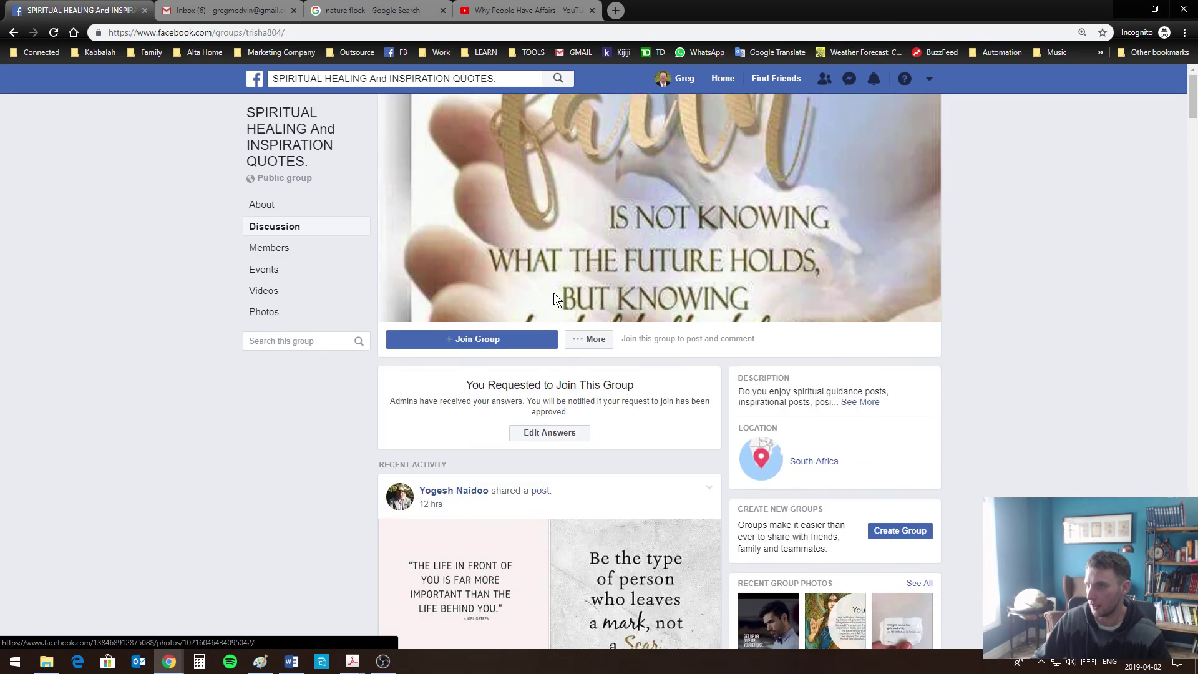
Go to your own profile and show its Groups section under More, which lists no groups
click(684, 78)
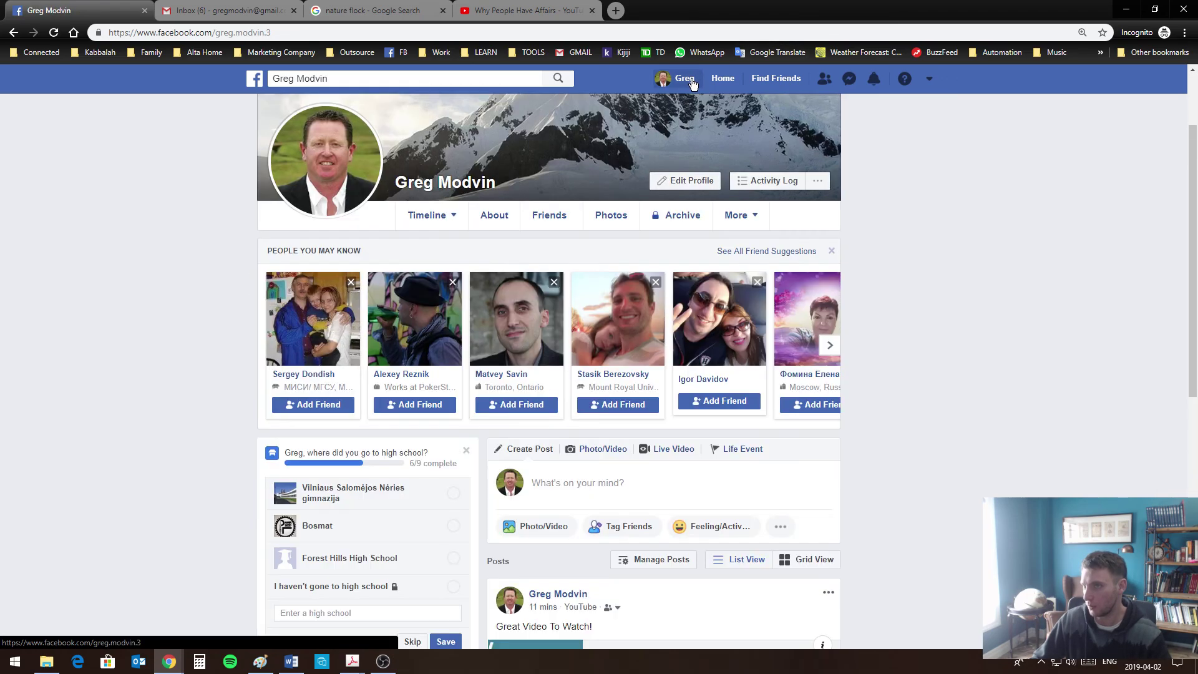
click(737, 215)
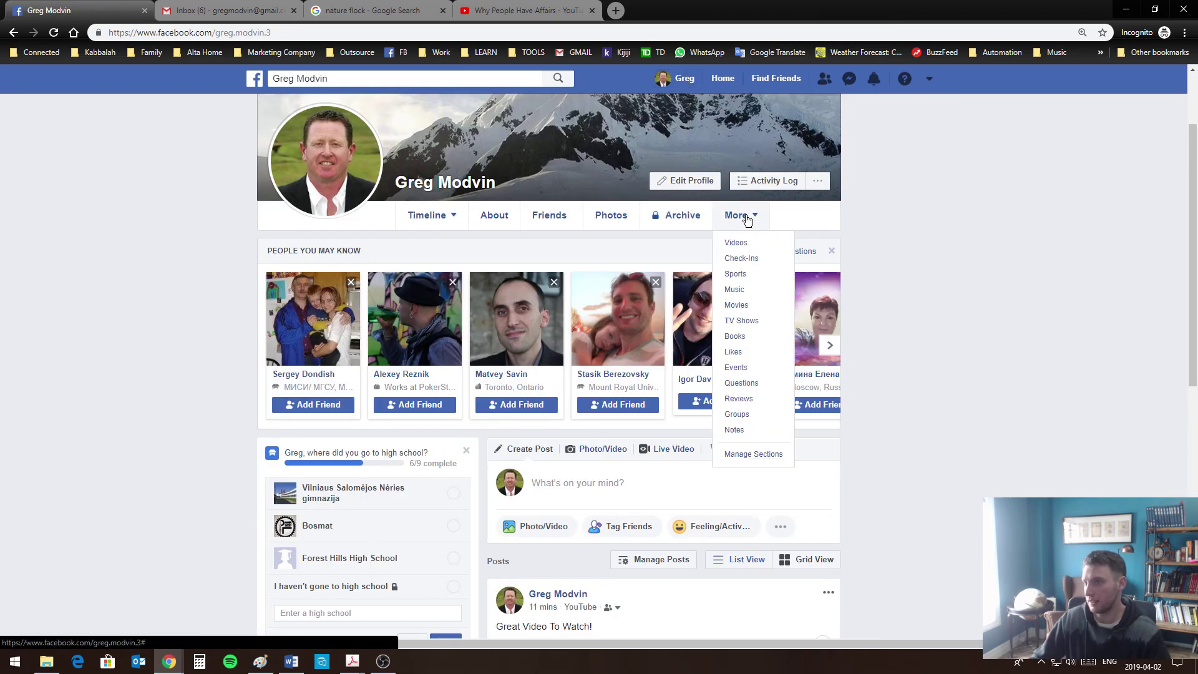
click(746, 218)
click(755, 218)
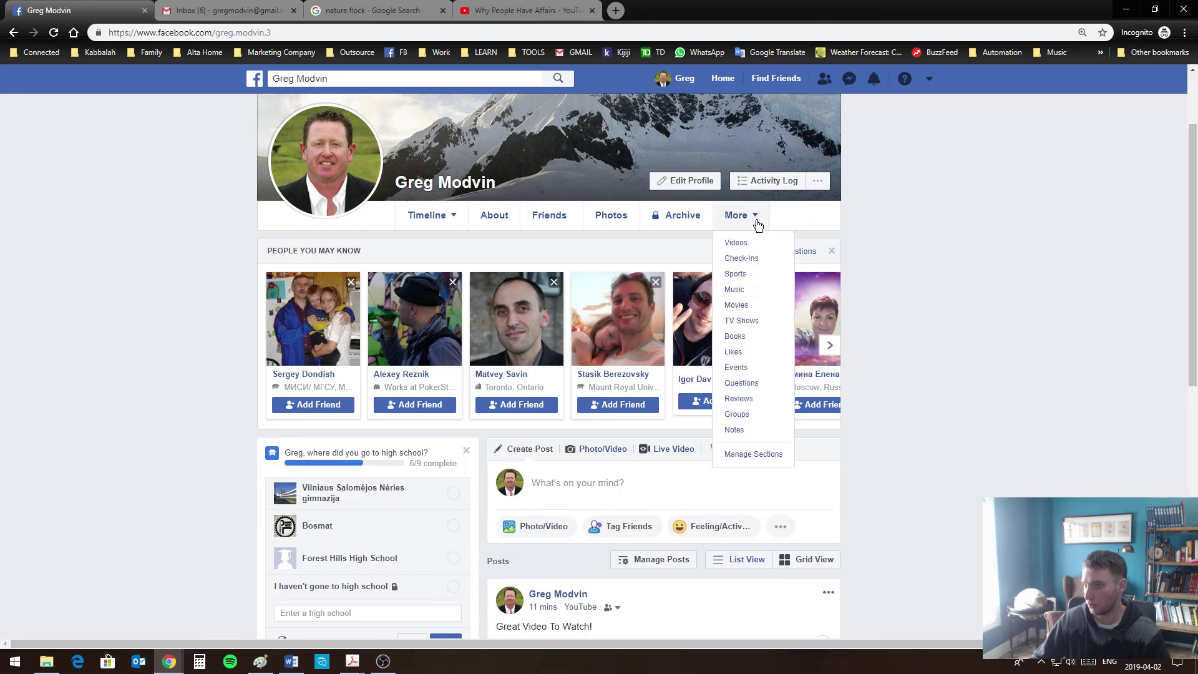
click(731, 226)
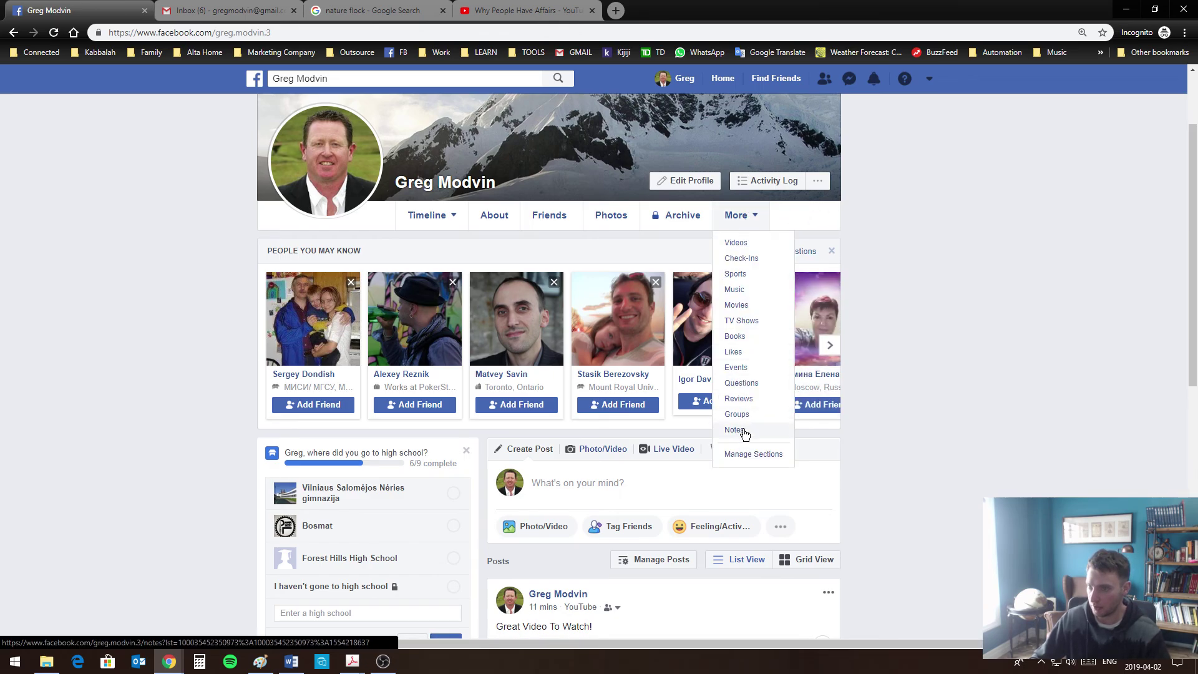
click(739, 414)
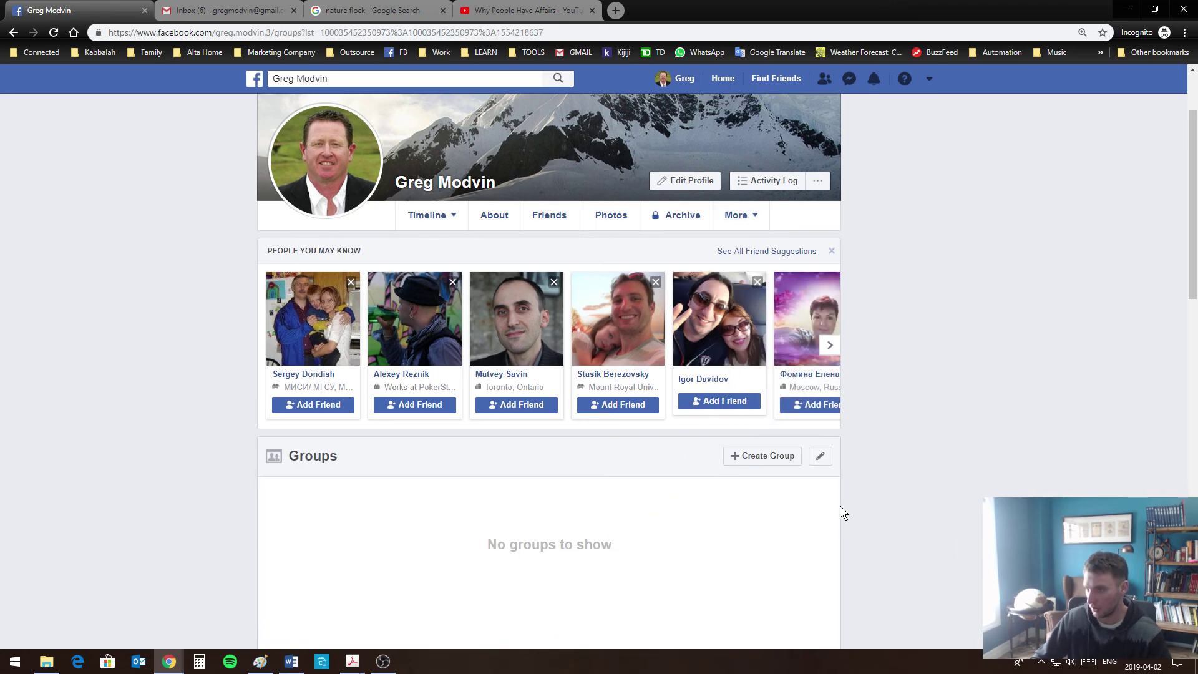
scroll(838, 510, down, 5)
scroll(560, 503, up, 5)
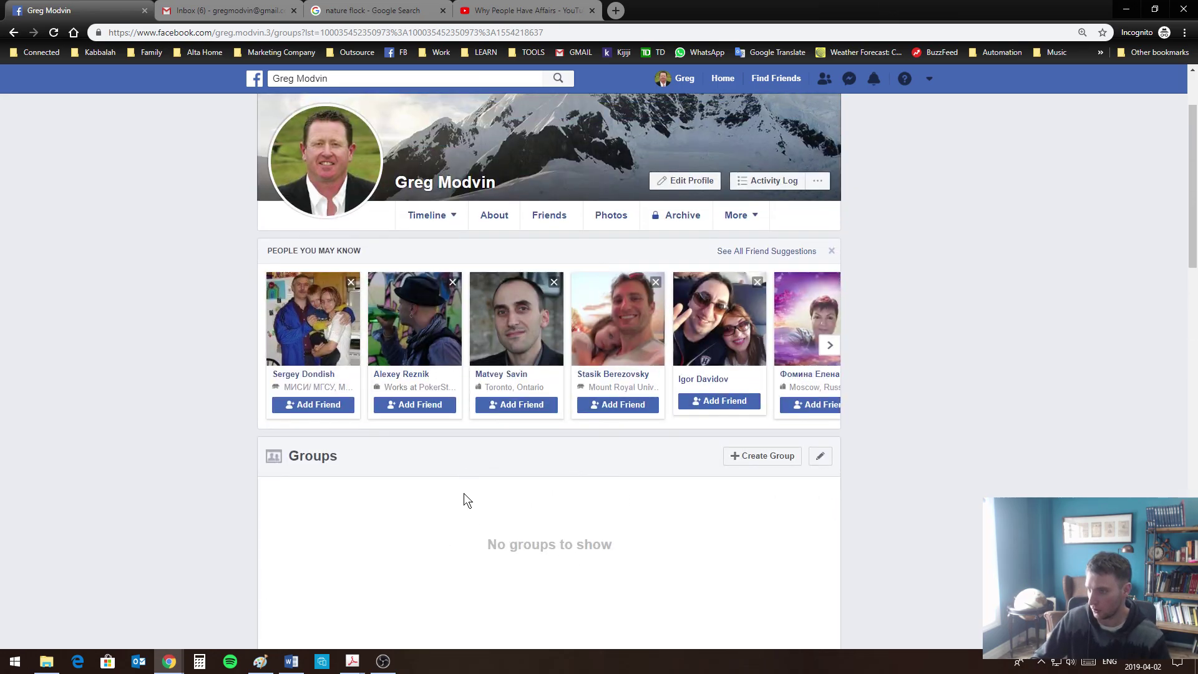
scroll(631, 552, up, 2)
View the profile picture full size, then close it to return to the profile
click(441, 325)
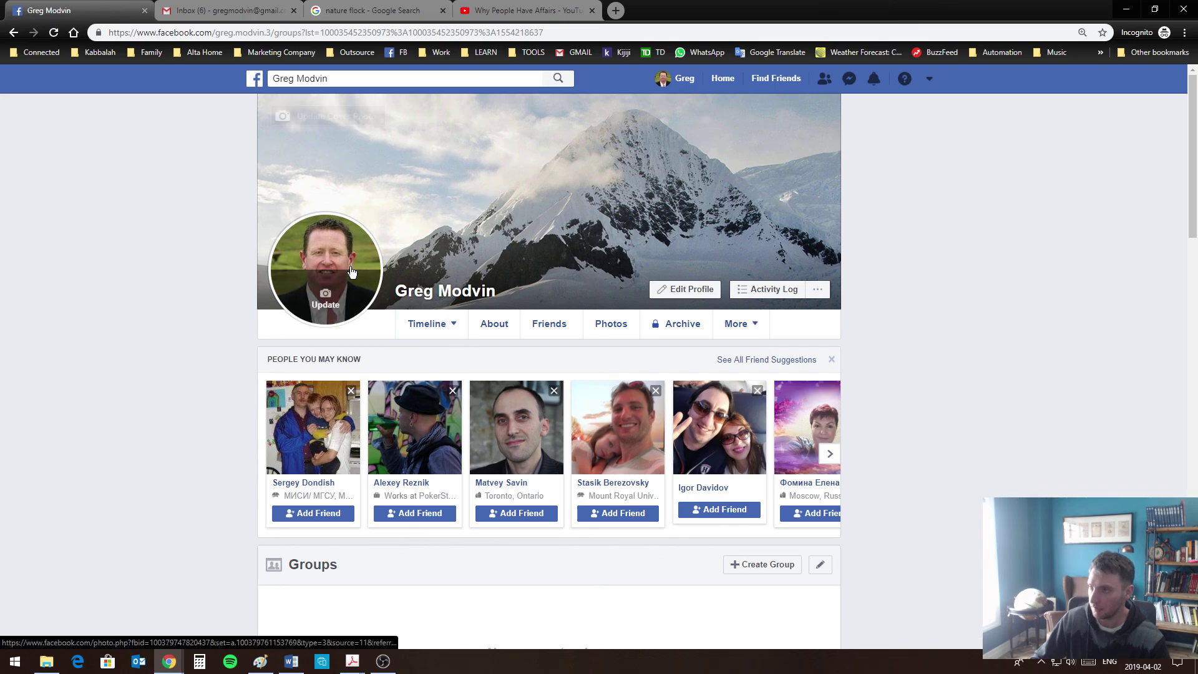
click(324, 274)
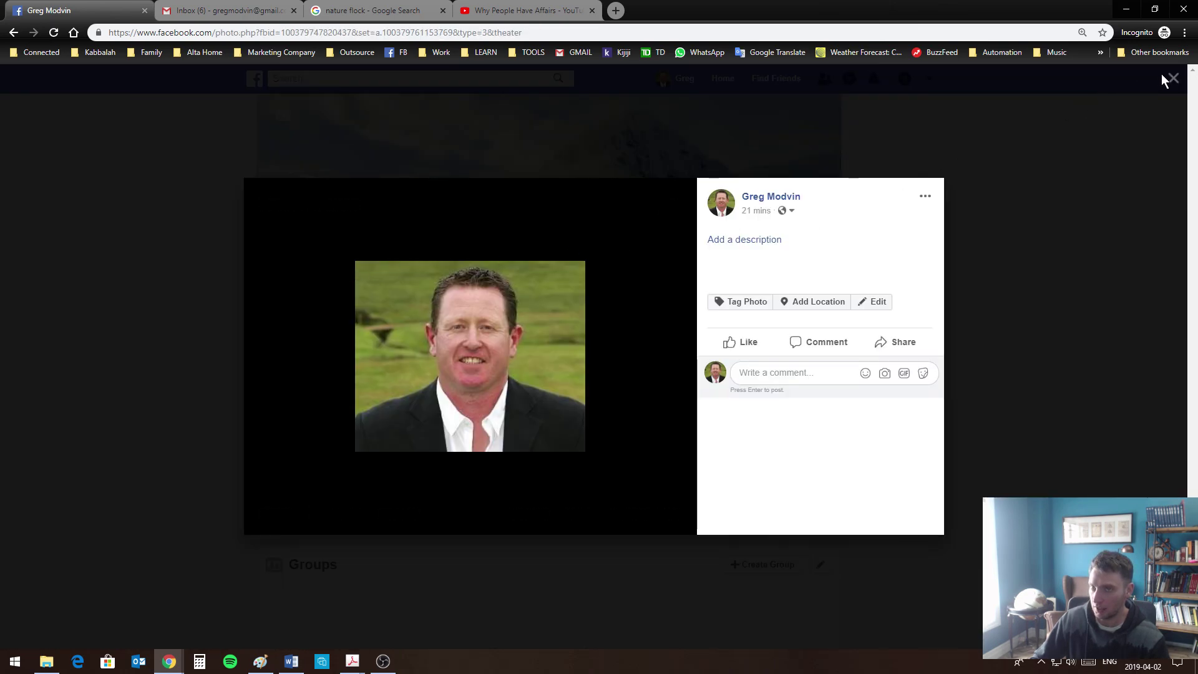
click(1168, 76)
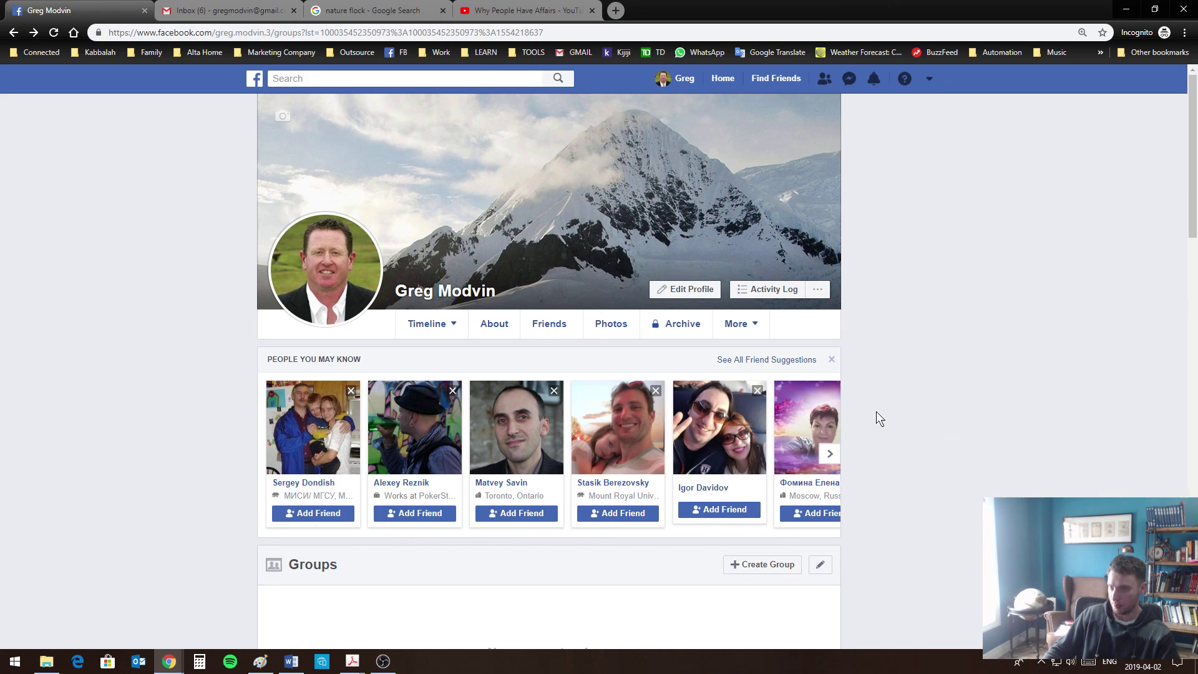
scroll(689, 228, down, 1)
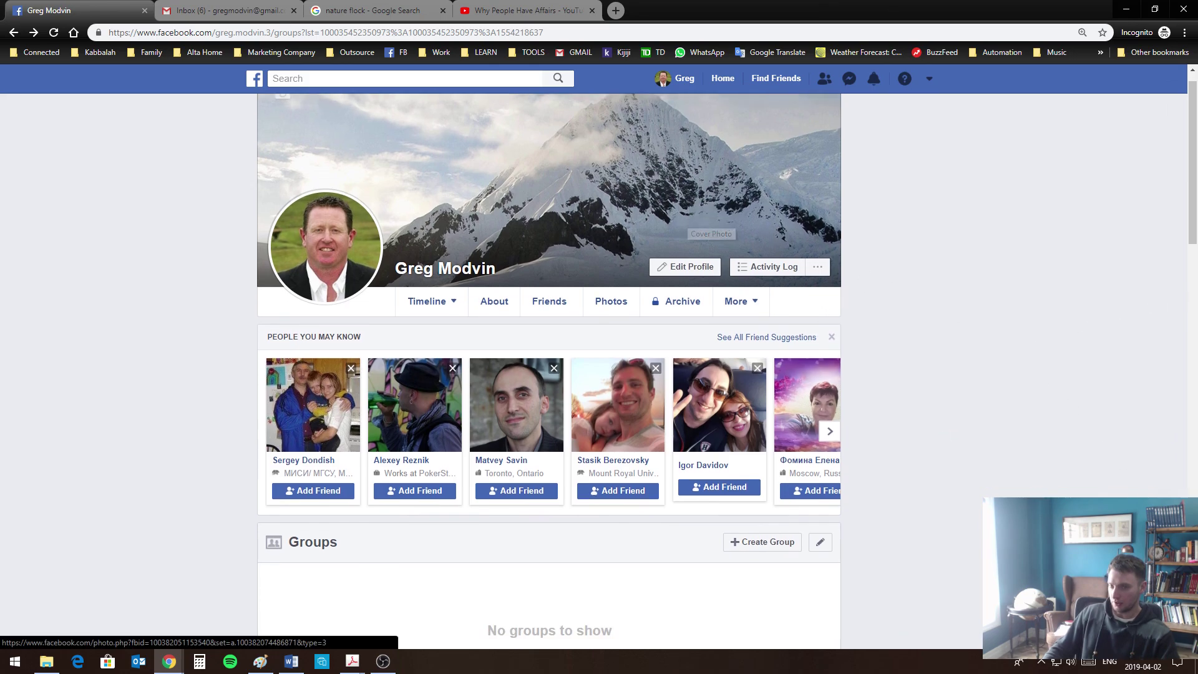
key(alt+Tab)
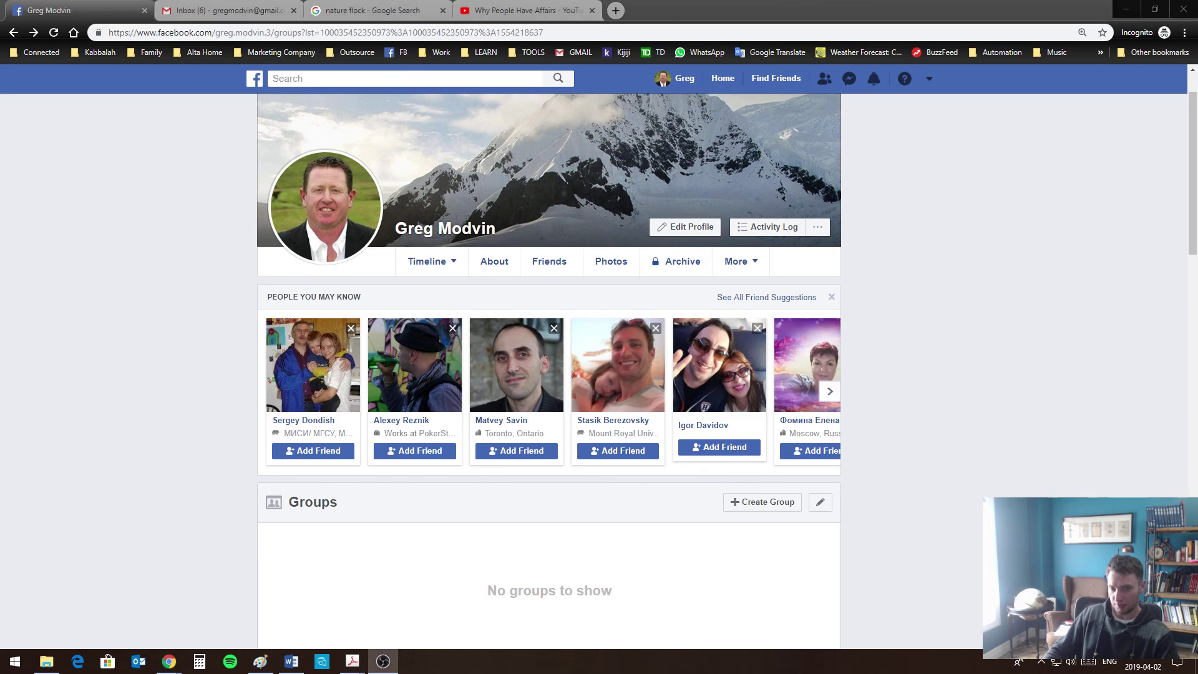